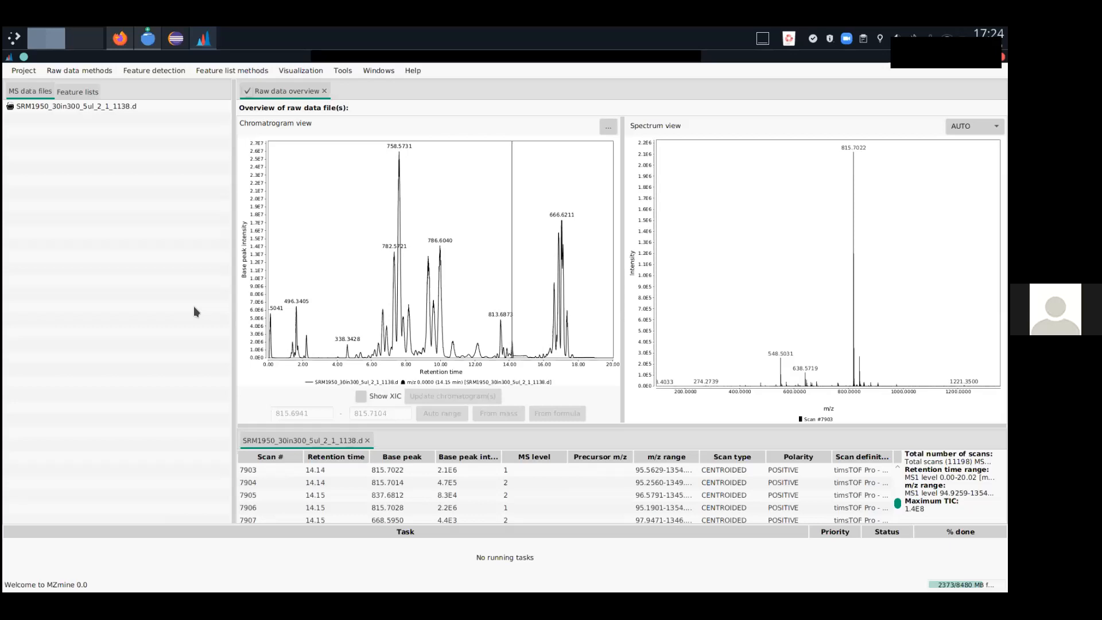
# Select the raw data file SRM1950_30in300_5ul_2_1_1138.d and look through the supported raw data import formats.
pyautogui.moveTo(234, 199); pyautogui.dragTo(206, 199)
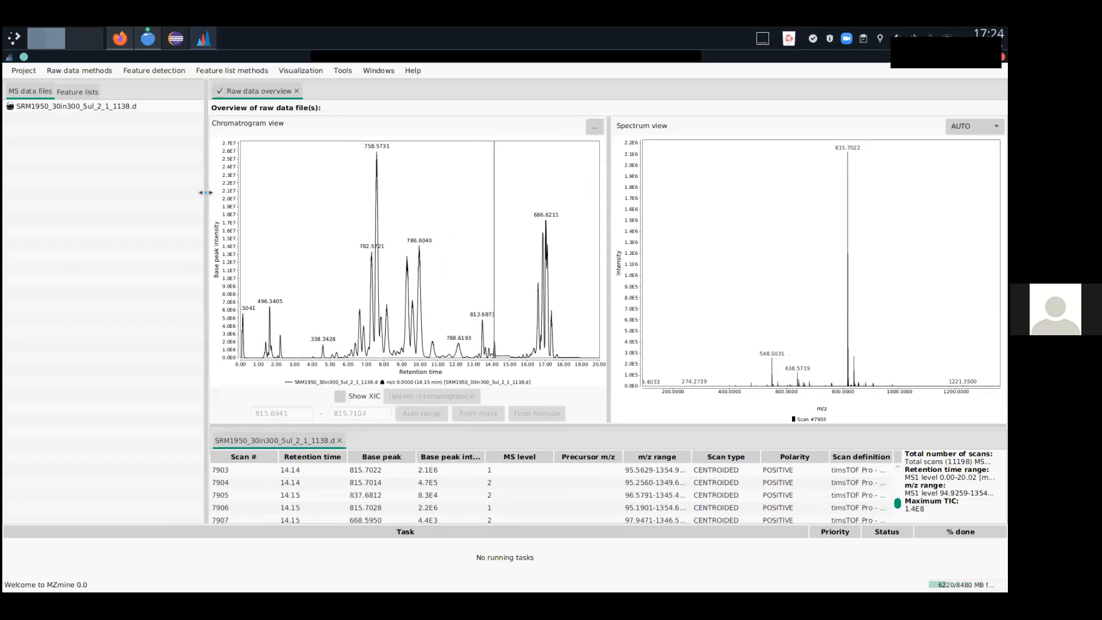
pyautogui.click(113, 112)
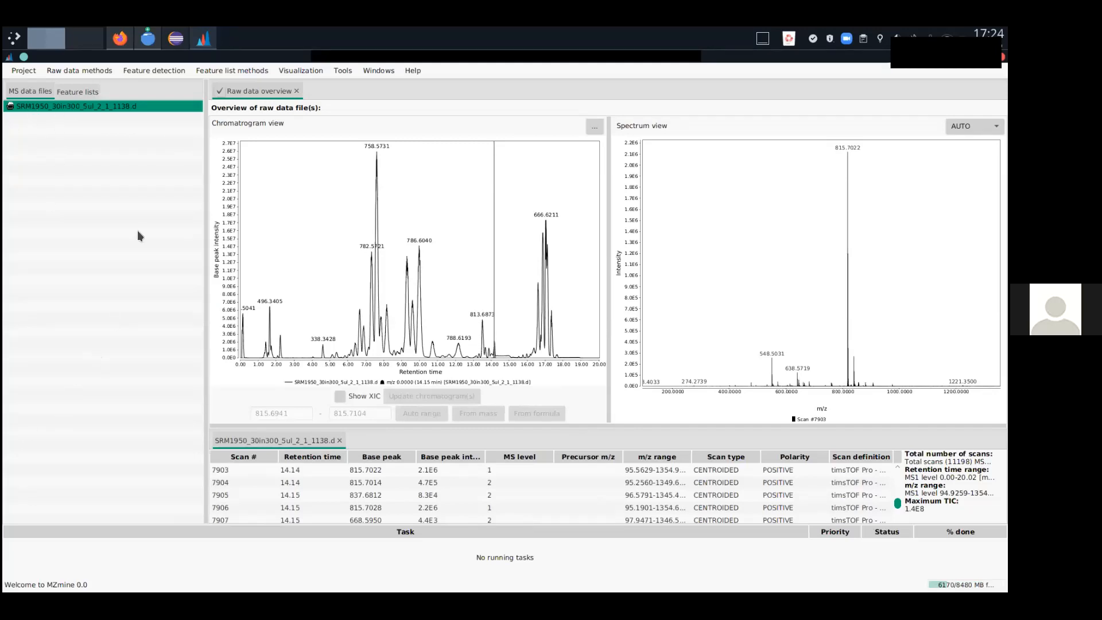
pyautogui.click(101, 69)
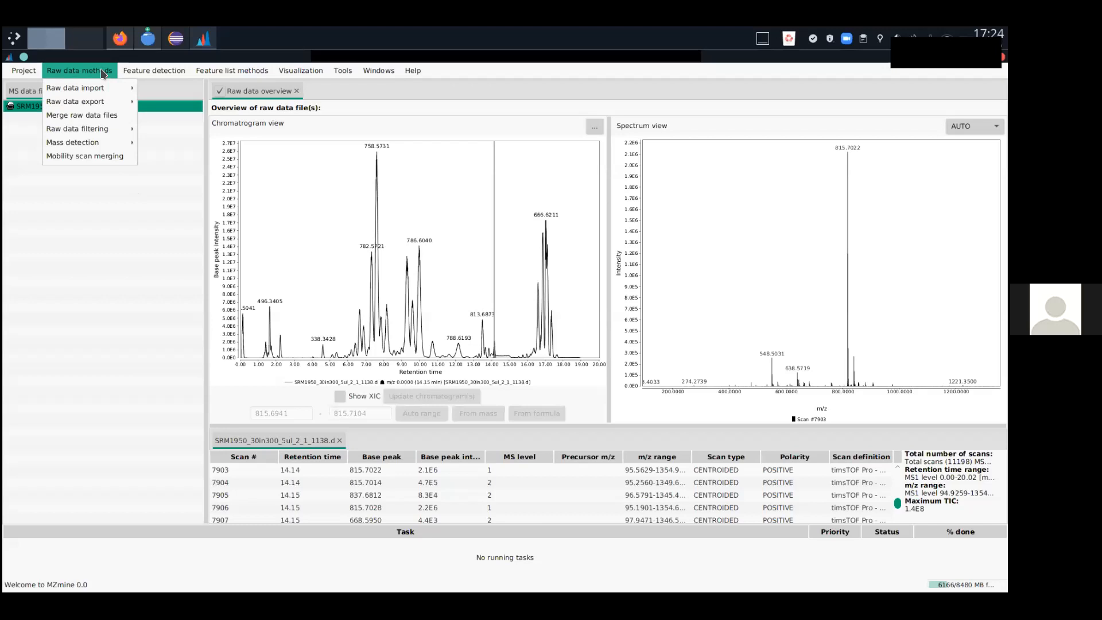
pyautogui.moveTo(112, 88)
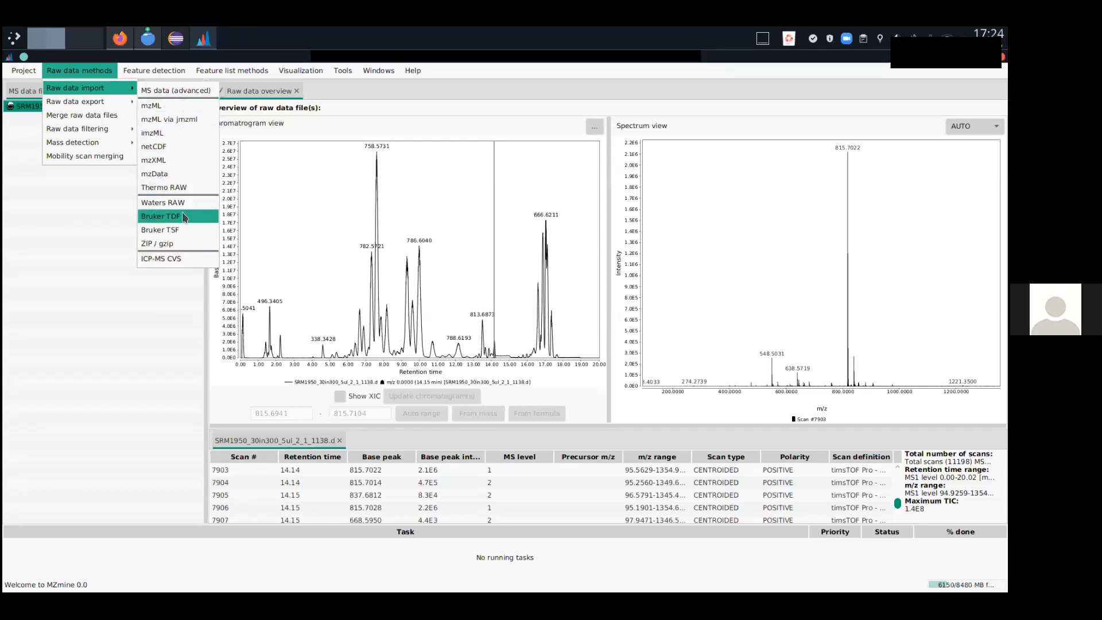
pyautogui.click(173, 340)
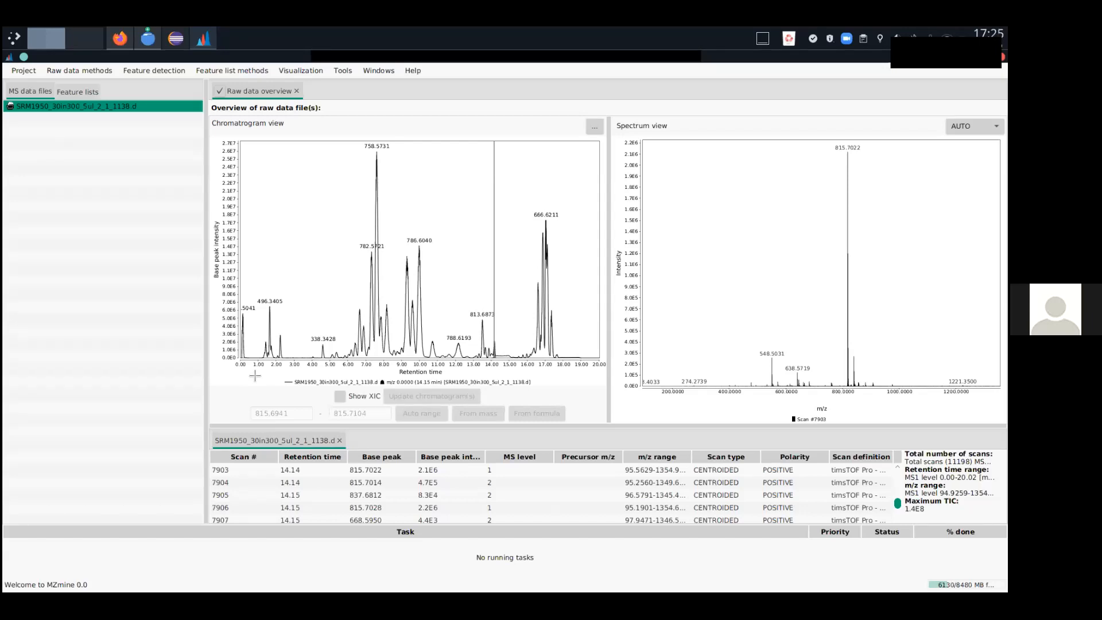
pyautogui.moveTo(248, 281); pyautogui.dragTo(297, 357)
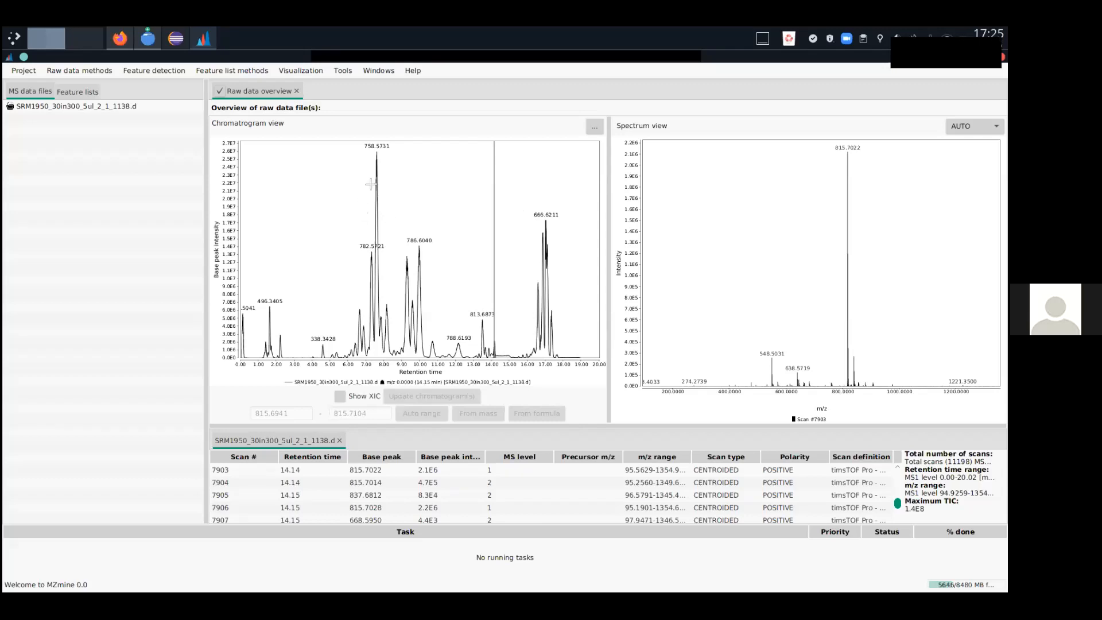
# Show the spectrum of the tallest chromatogram peak at about 7.6 min and examine the m/z 700–860 range.
pyautogui.click(376, 155)
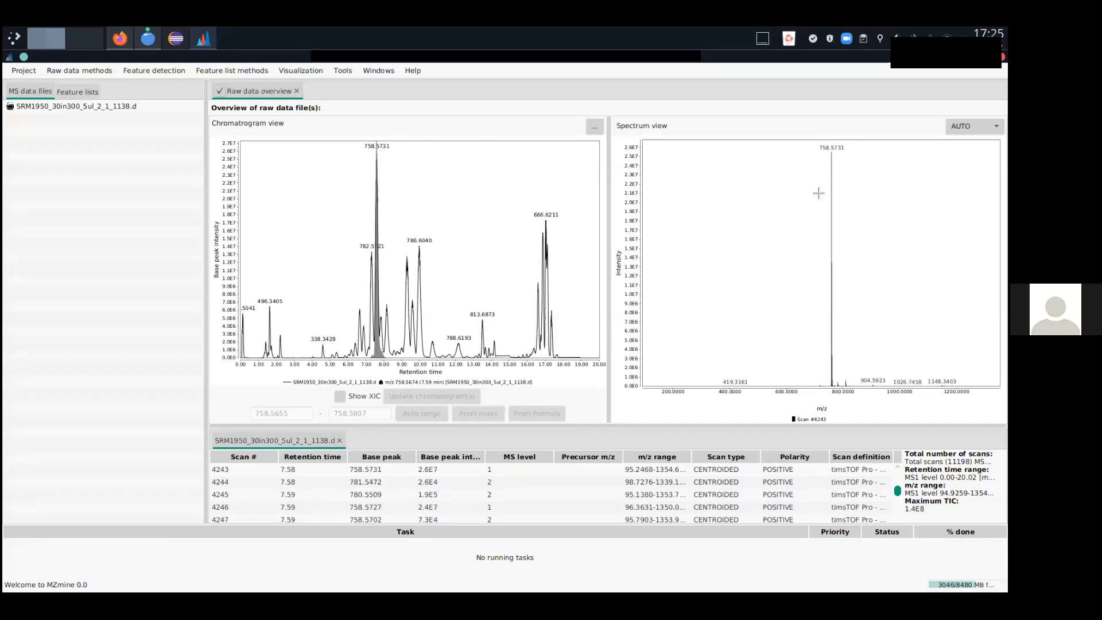
pyautogui.moveTo(801, 155); pyautogui.dragTo(940, 367)
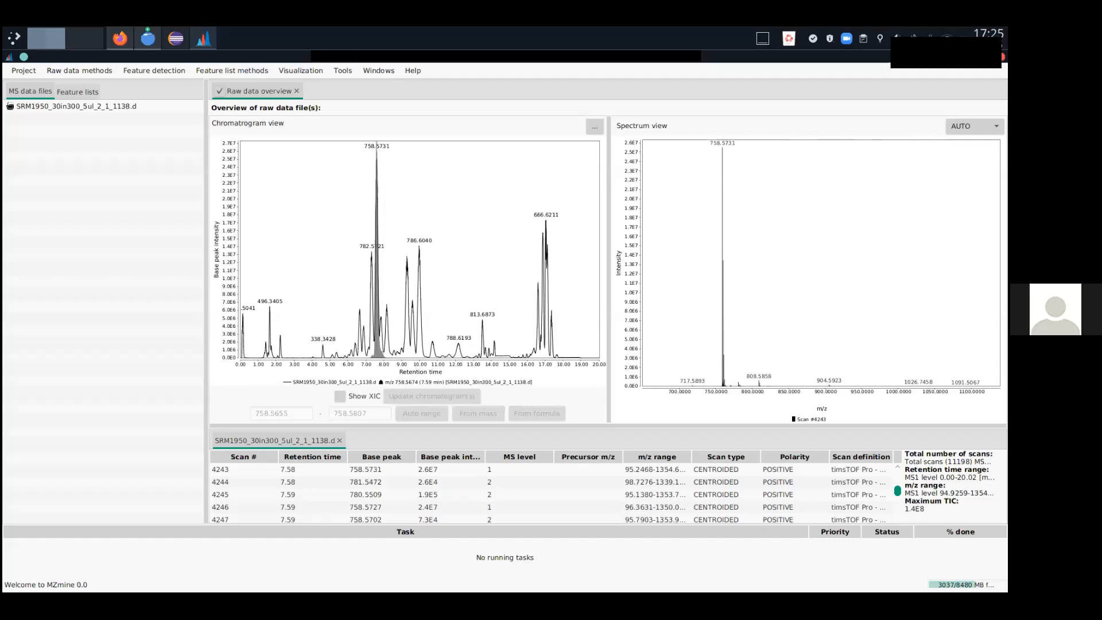
pyautogui.moveTo(677, 319); pyautogui.dragTo(798, 429)
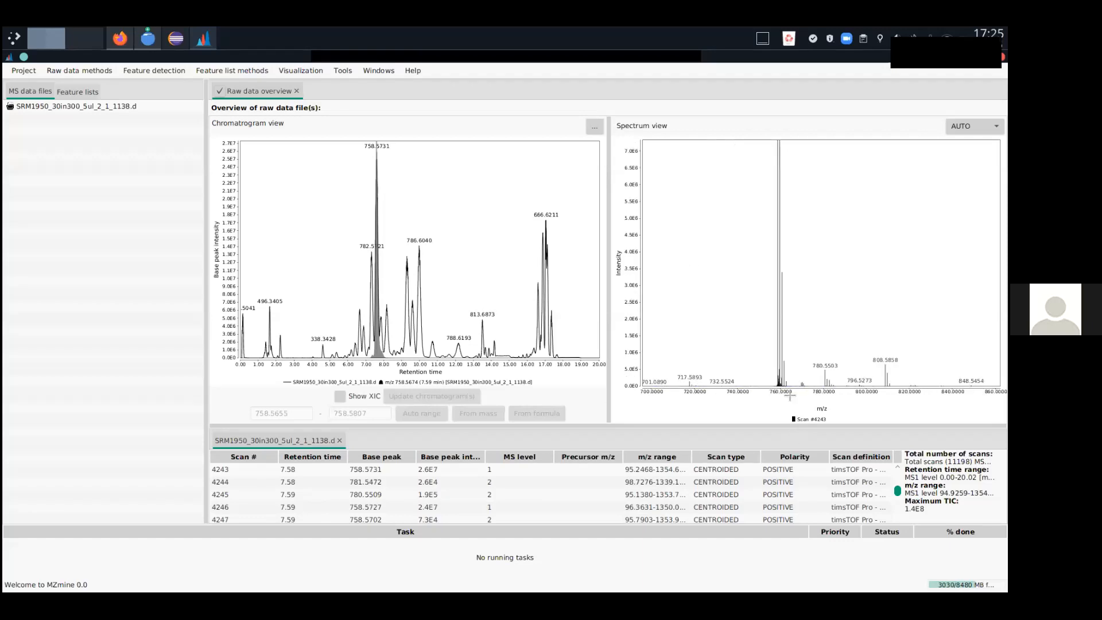
pyautogui.moveTo(627, 270); pyautogui.dragTo(626, 331)
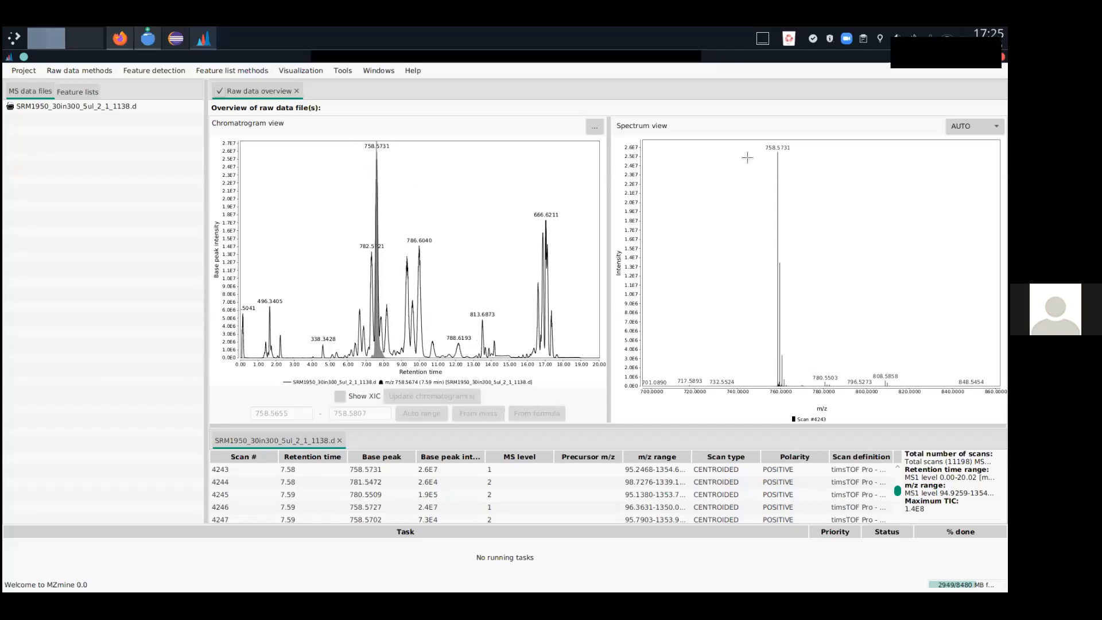
# Enlarge the scan table, display scan 4249, and inspect the low-intensity noise signals in its spectrum before restoring the full range.
pyautogui.moveTo(617, 425); pyautogui.dragTo(630, 334)
pyautogui.scroll(-2, 574, 445)
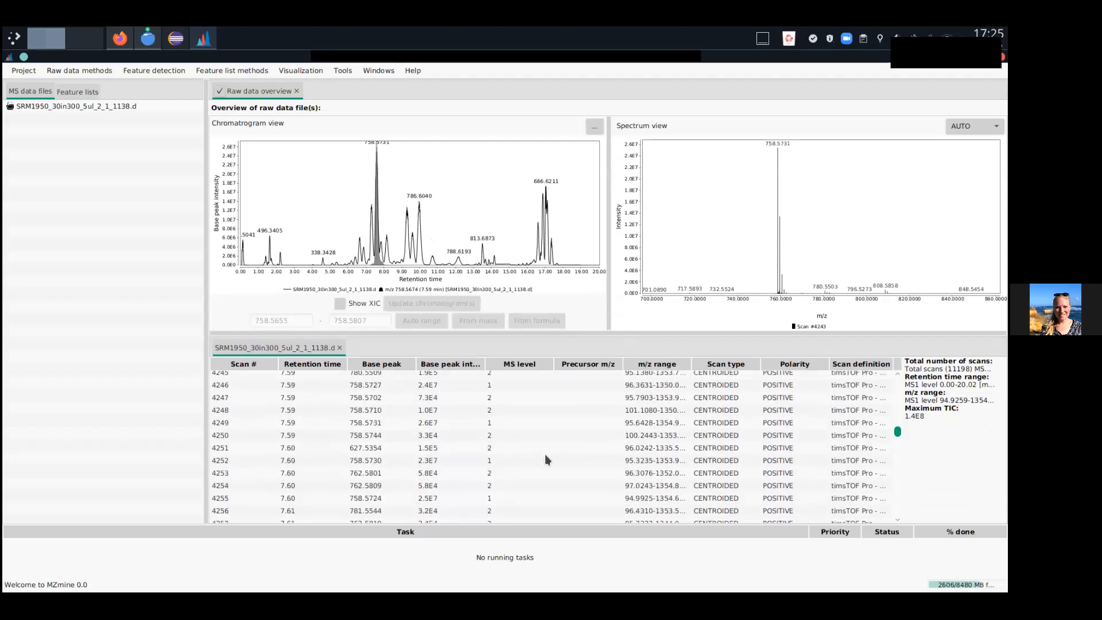
pyautogui.click(506, 425)
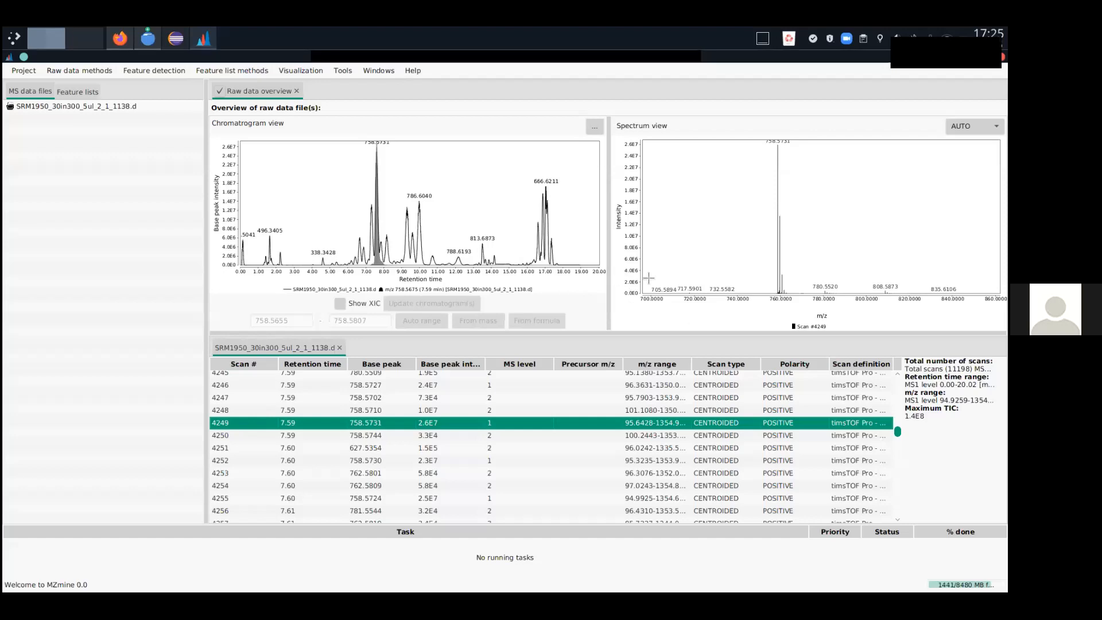
pyautogui.moveTo(644, 274); pyautogui.dragTo(936, 294)
pyautogui.moveTo(662, 279); pyautogui.dragTo(928, 294)
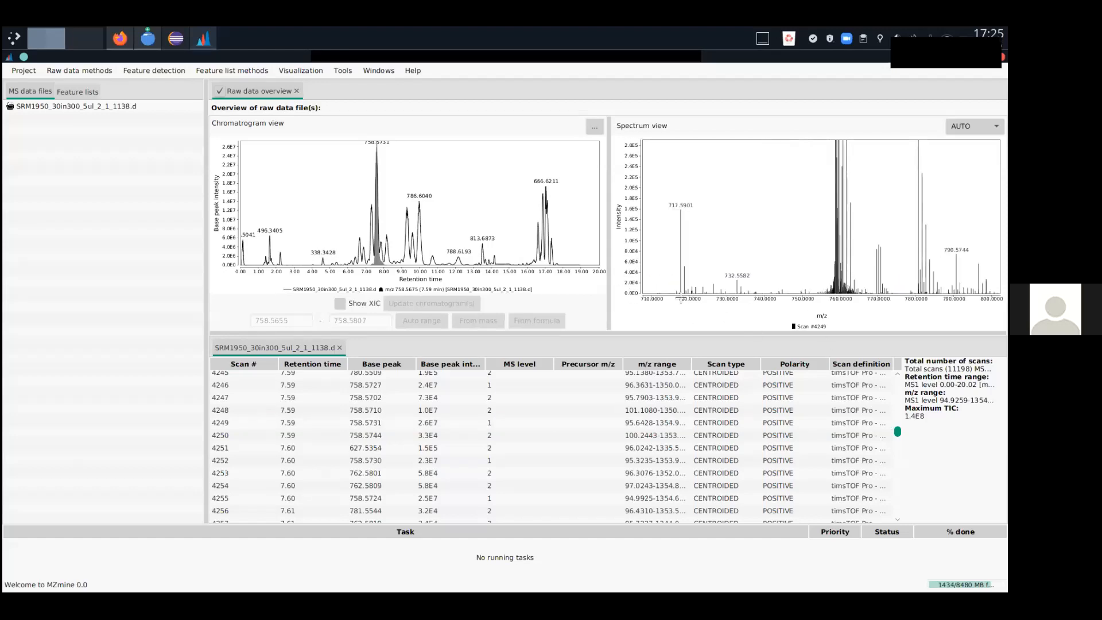
pyautogui.moveTo(670, 281); pyautogui.dragTo(935, 293)
pyautogui.moveTo(657, 278); pyautogui.dragTo(855, 294)
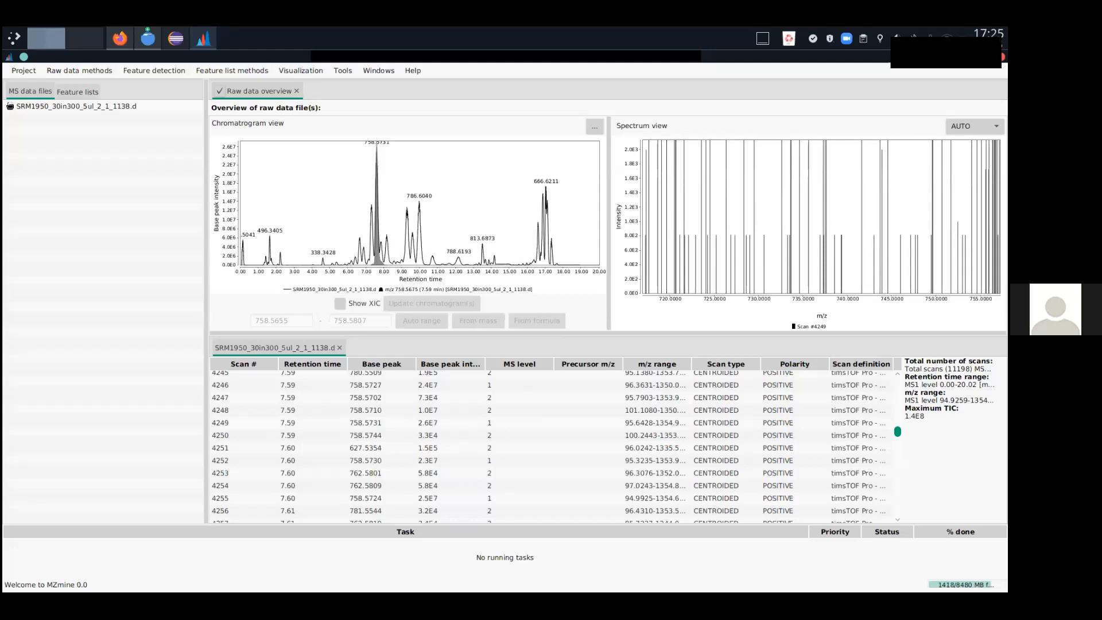
pyautogui.moveTo(892, 258); pyautogui.dragTo(865, 238)
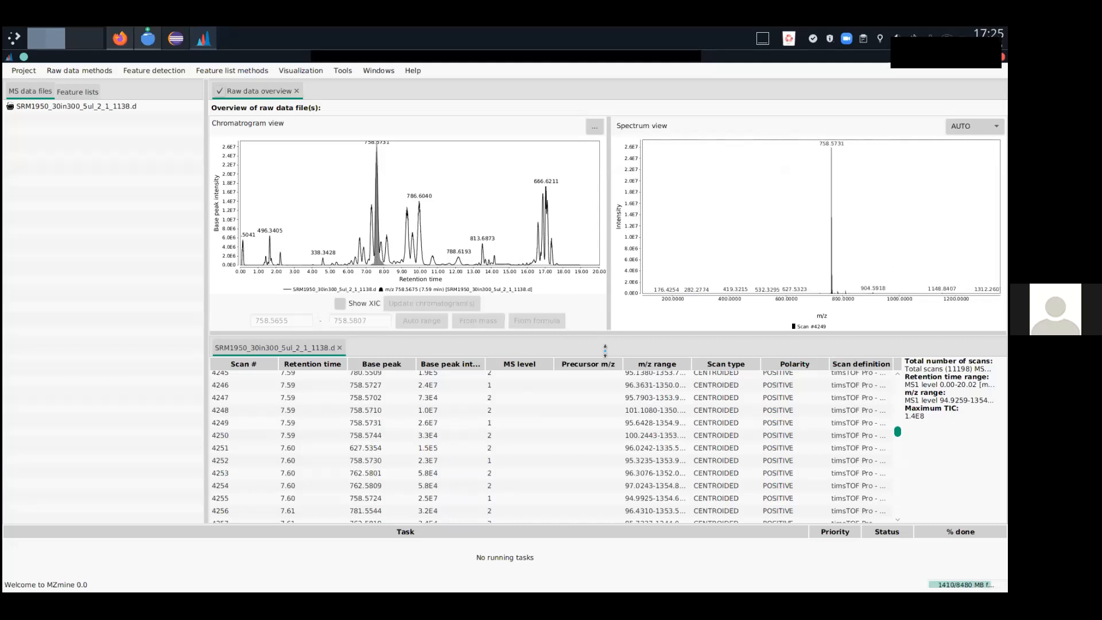
# Open the mass detection parameters and review the available mass detectors, keeping Centroid selected.
pyautogui.click(91, 71)
pyautogui.moveTo(91, 142)
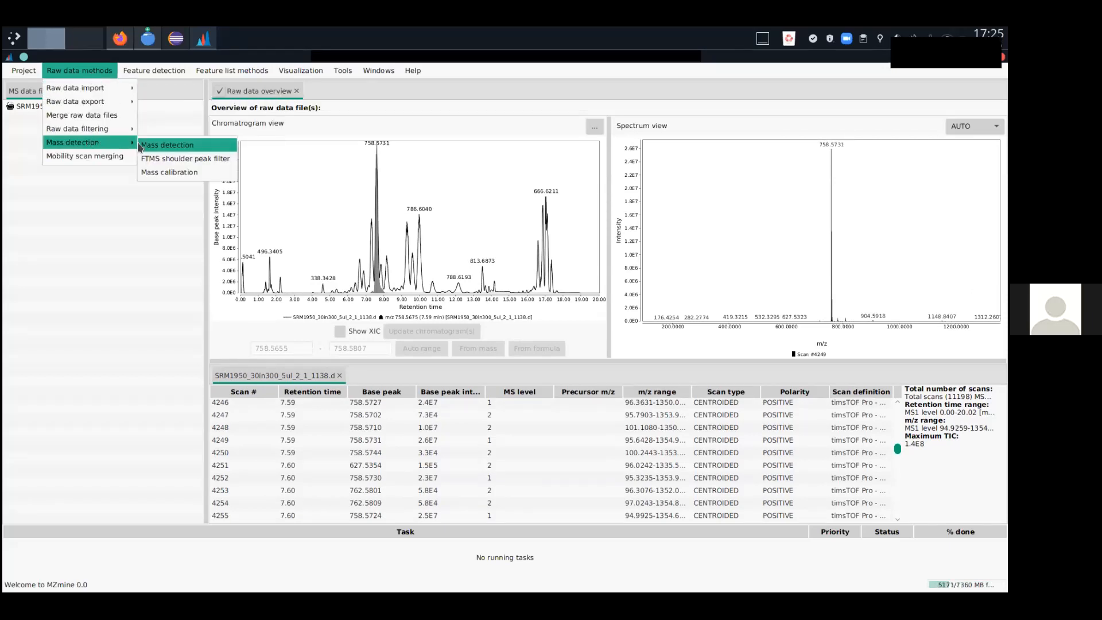
pyautogui.click(198, 147)
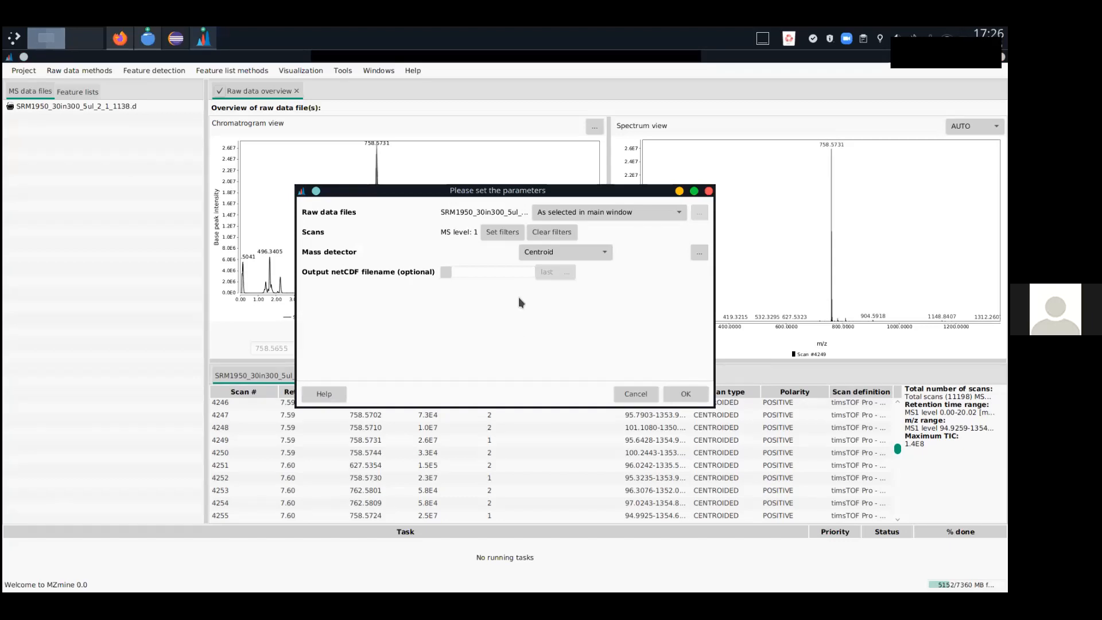
pyautogui.click(107, 72)
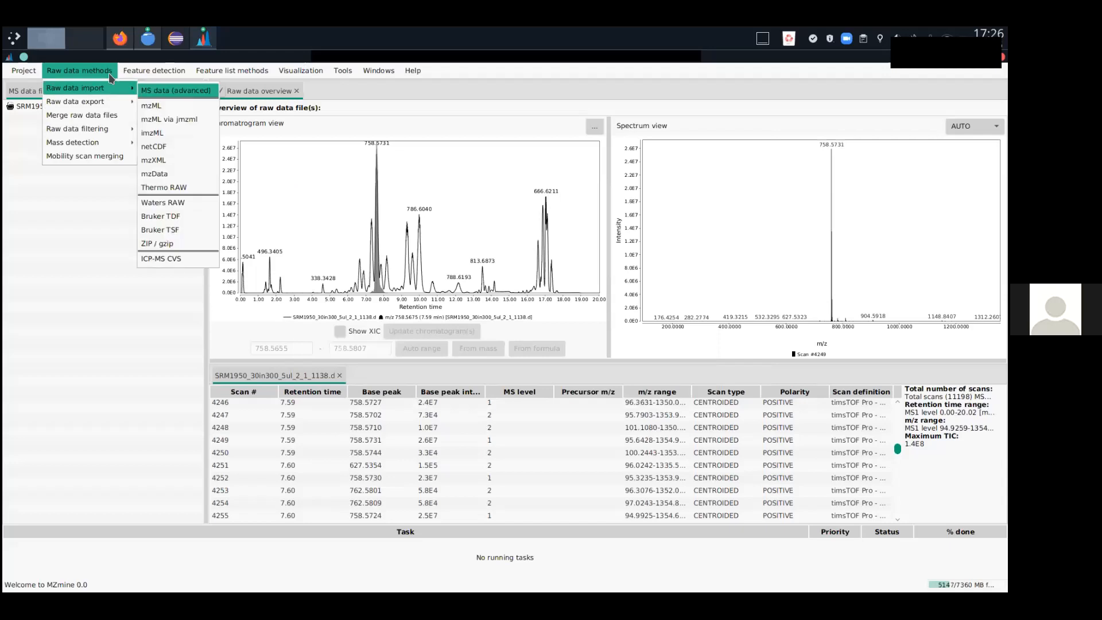
pyautogui.click(293, 56)
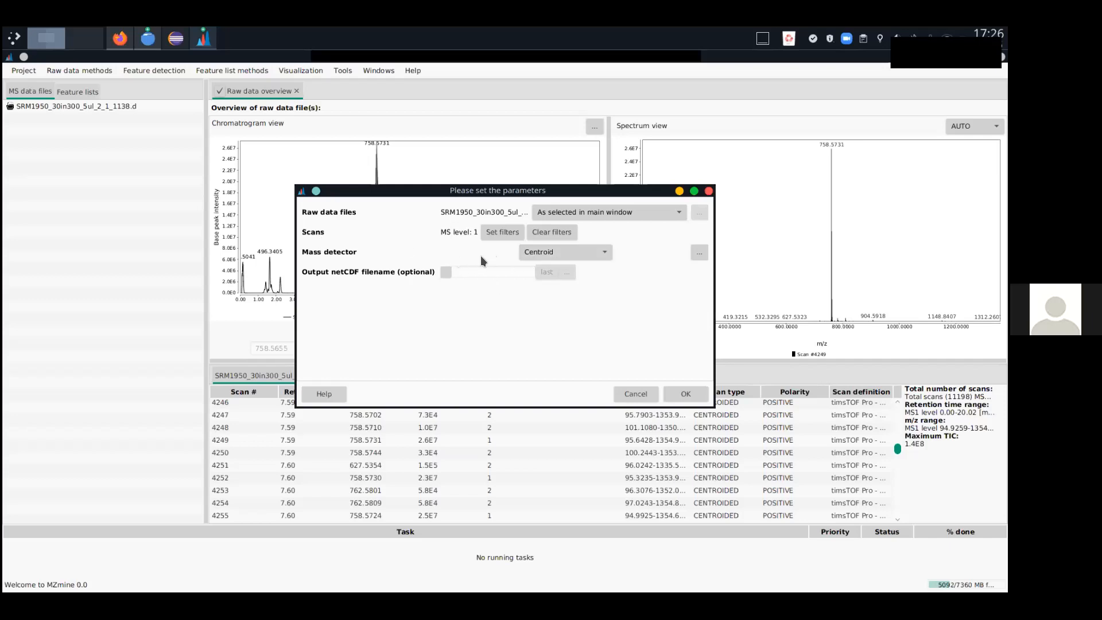
pyautogui.click(583, 254)
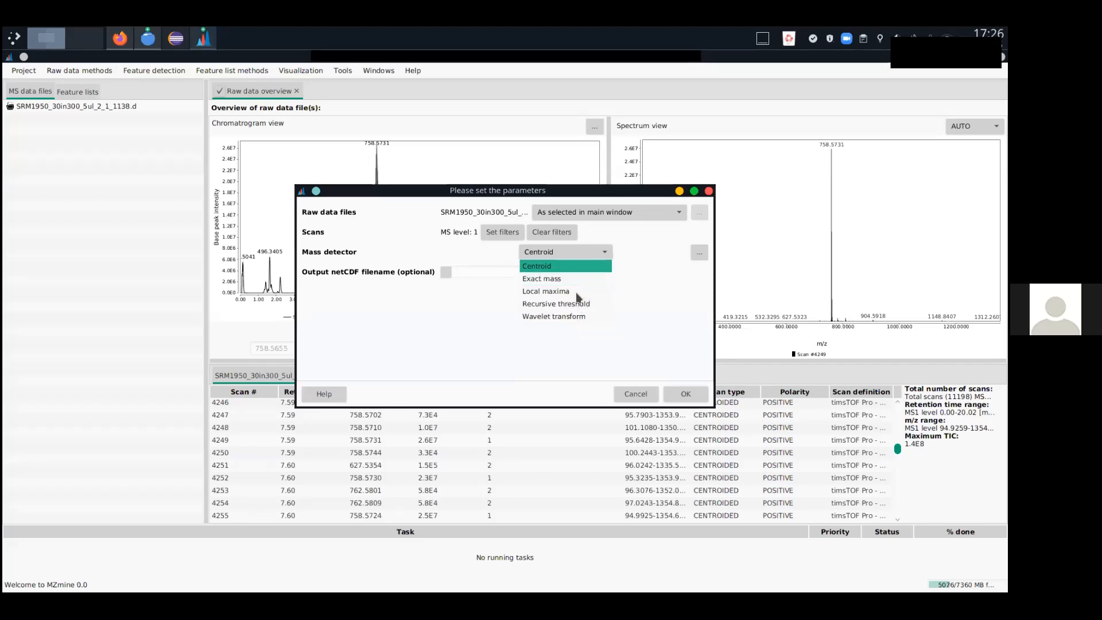
pyautogui.click(570, 266)
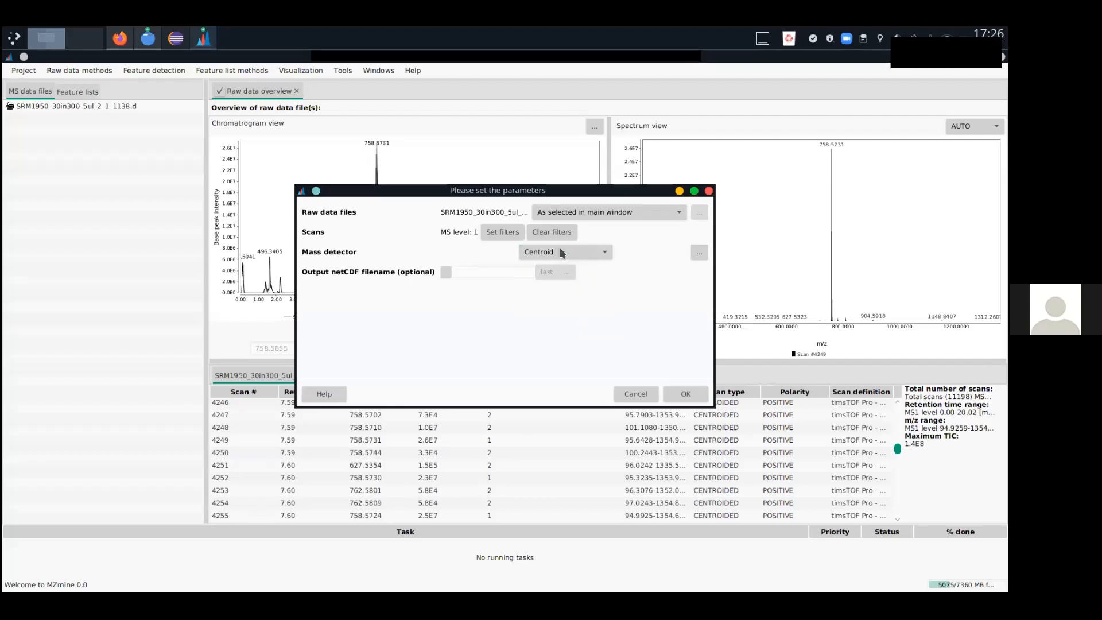
# Preview the Centroid detector's noise-level filtering on a scan, and close the mass detection setup without running it.
pyautogui.click(699, 253)
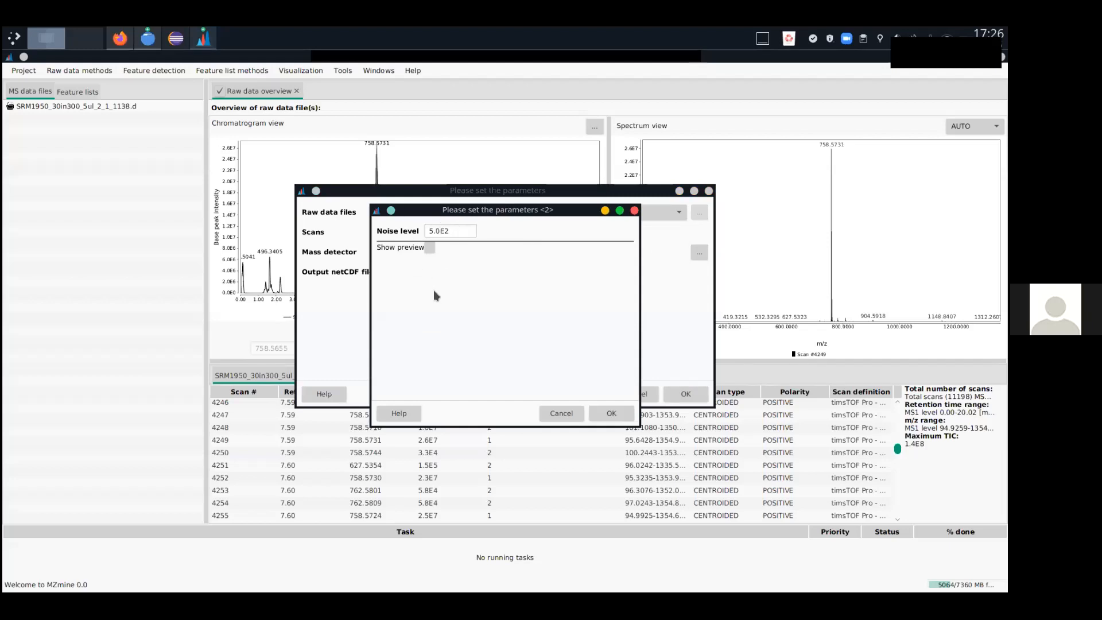
pyautogui.click(429, 246)
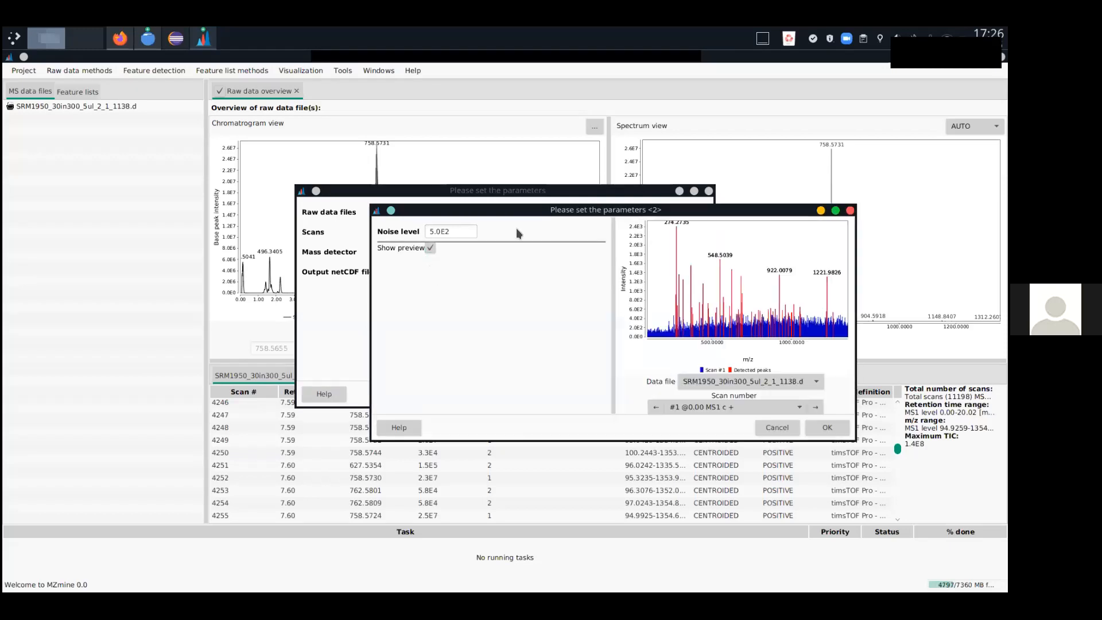
pyautogui.moveTo(534, 212); pyautogui.dragTo(476, 231)
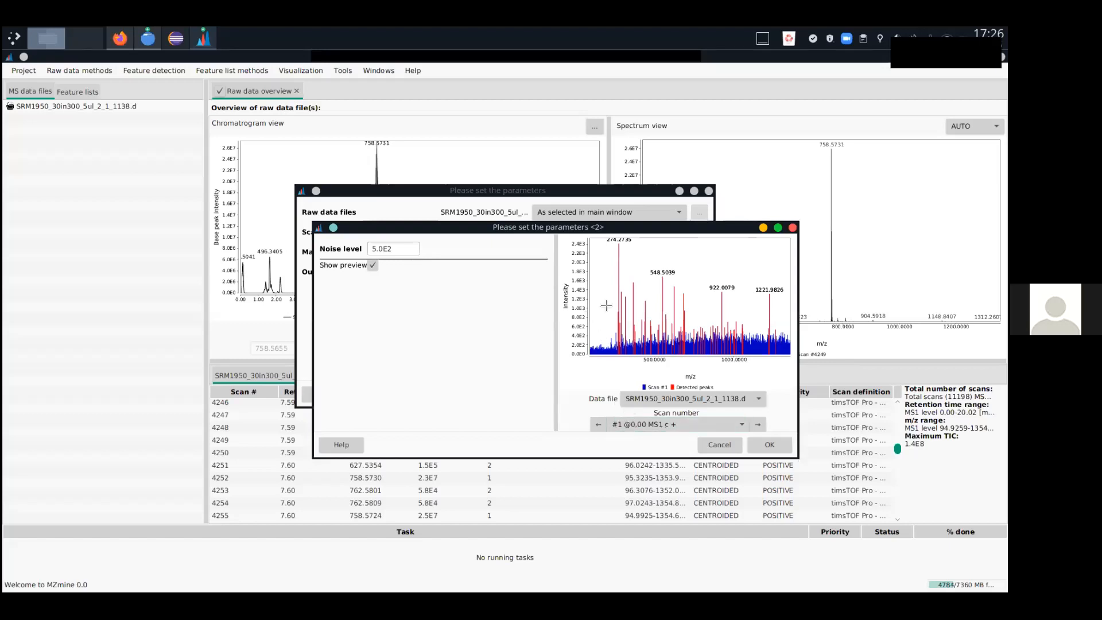
pyautogui.moveTo(593, 322); pyautogui.dragTo(787, 375)
pyautogui.moveTo(751, 337); pyautogui.dragTo(660, 278)
pyautogui.click(761, 443)
pyautogui.click(654, 398)
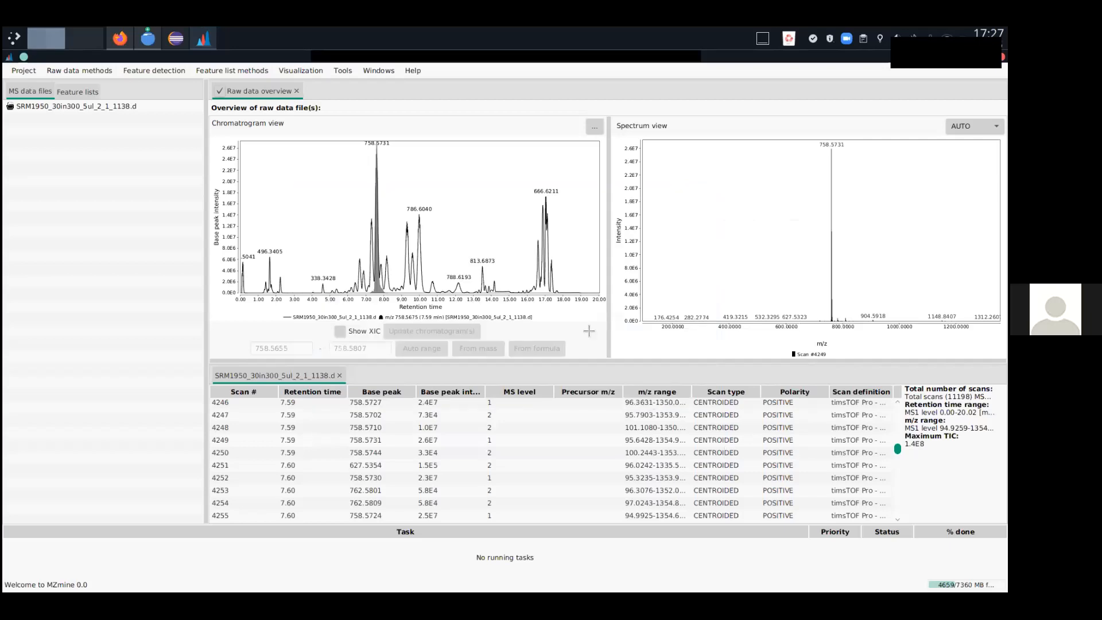
# Show the project's feature lists in a wider pane and open the LC-MS ADAP chromatogram builder parameters.
pyautogui.click(78, 91)
pyautogui.moveTo(206, 185); pyautogui.dragTo(270, 202)
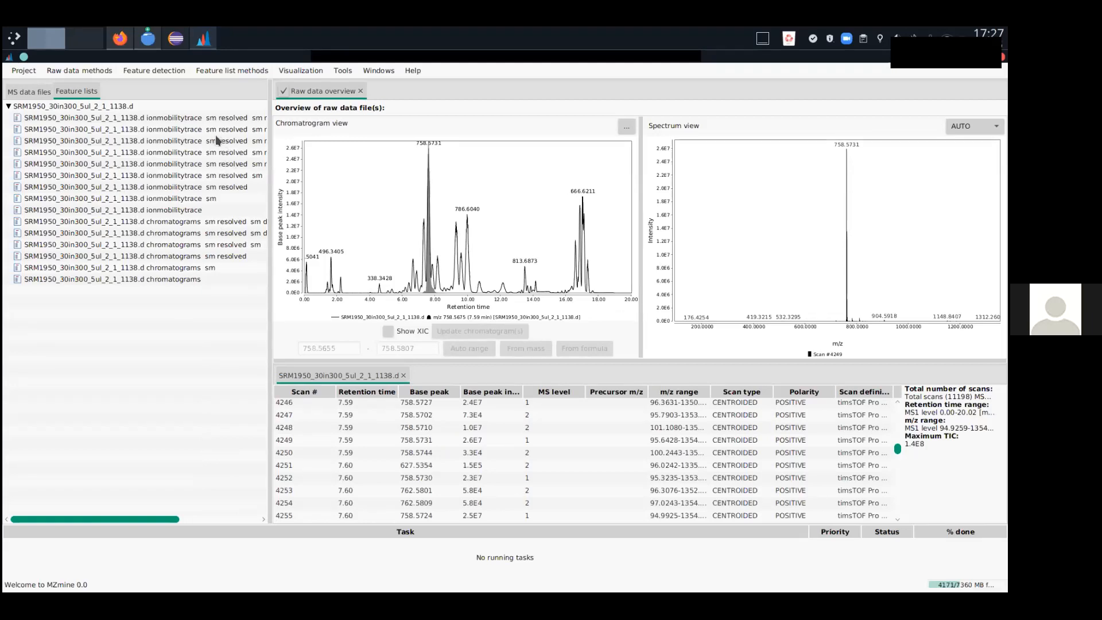
pyautogui.click(138, 70)
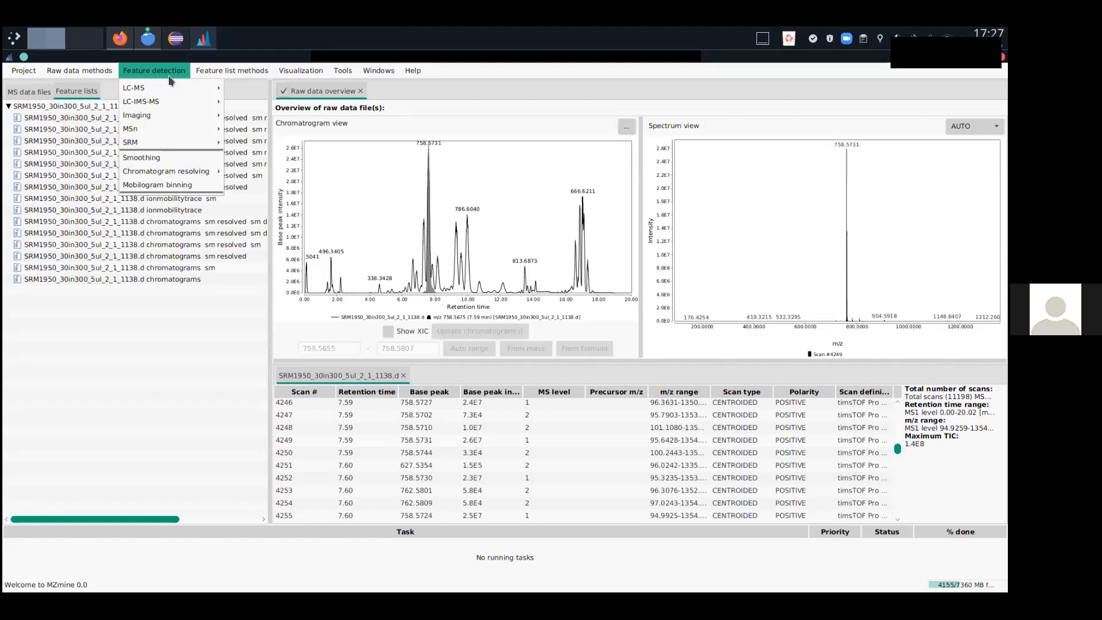
pyautogui.moveTo(163, 131)
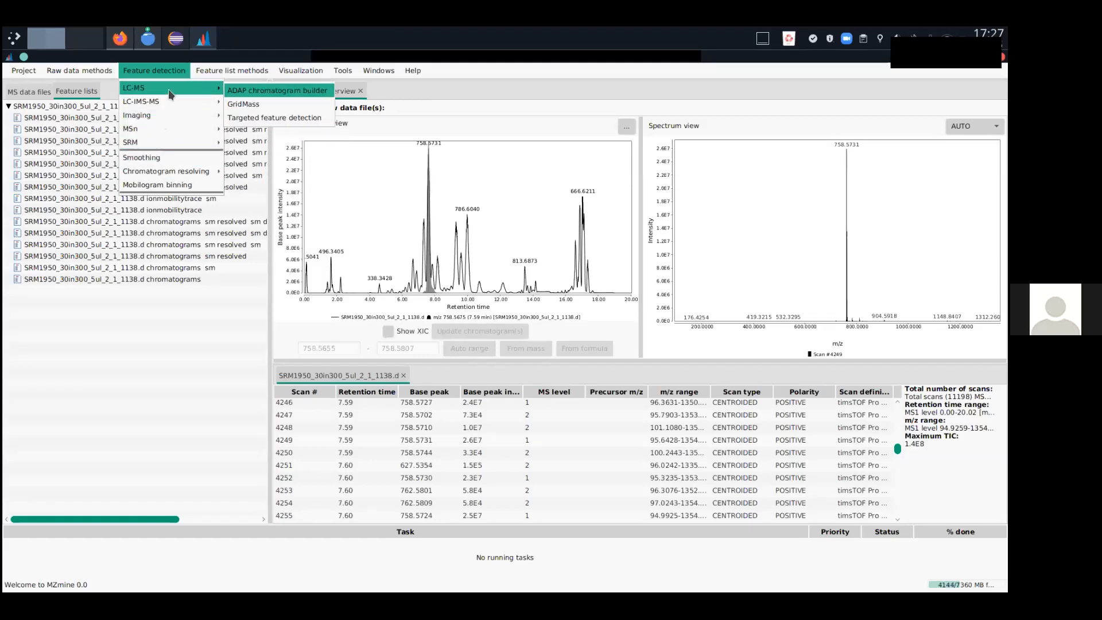
pyautogui.moveTo(181, 88)
pyautogui.click(279, 92)
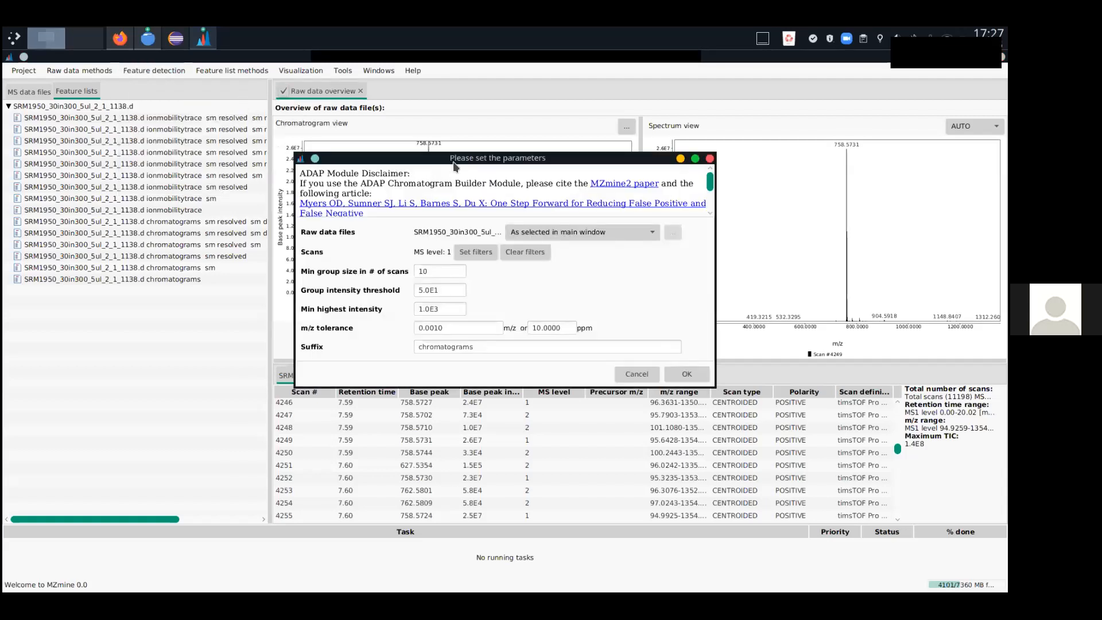
# Review the minimum group size and m/z tolerance of the ADAP chromatogram builder, and cancel without running it.
pyautogui.moveTo(445, 163); pyautogui.dragTo(439, 151)
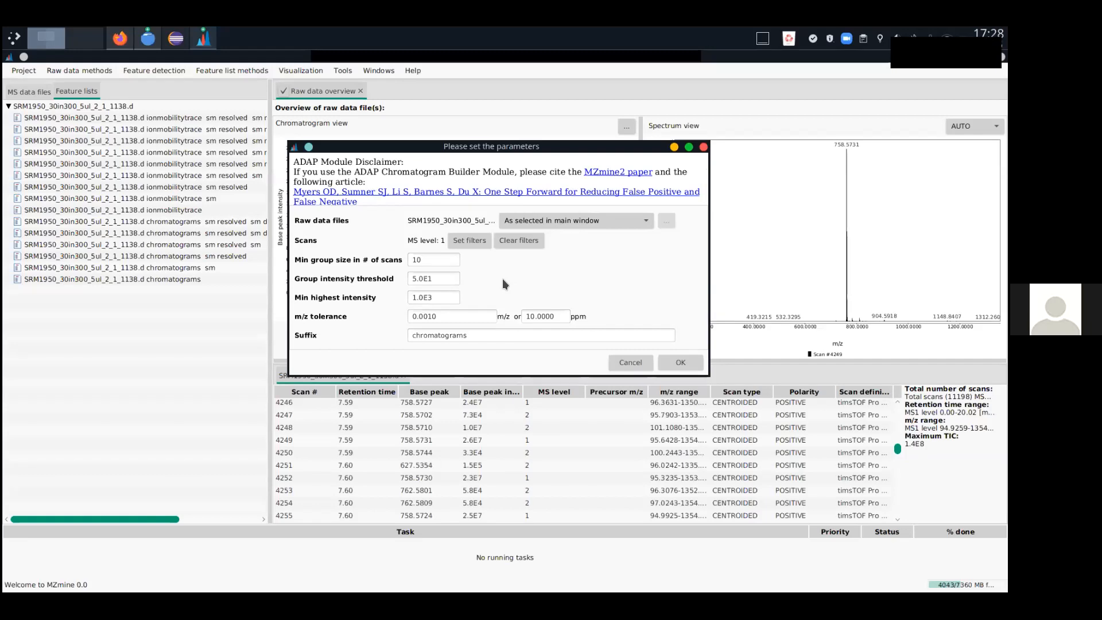
pyautogui.moveTo(445, 261); pyautogui.dragTo(404, 257)
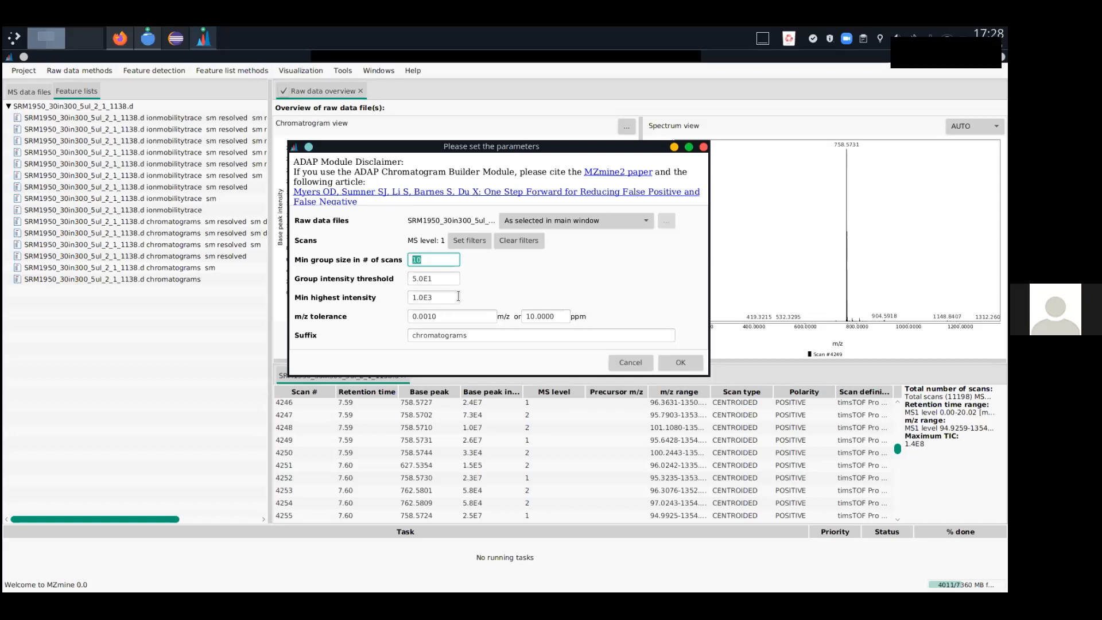
pyautogui.moveTo(557, 315); pyautogui.dragTo(530, 316)
pyautogui.click(561, 316)
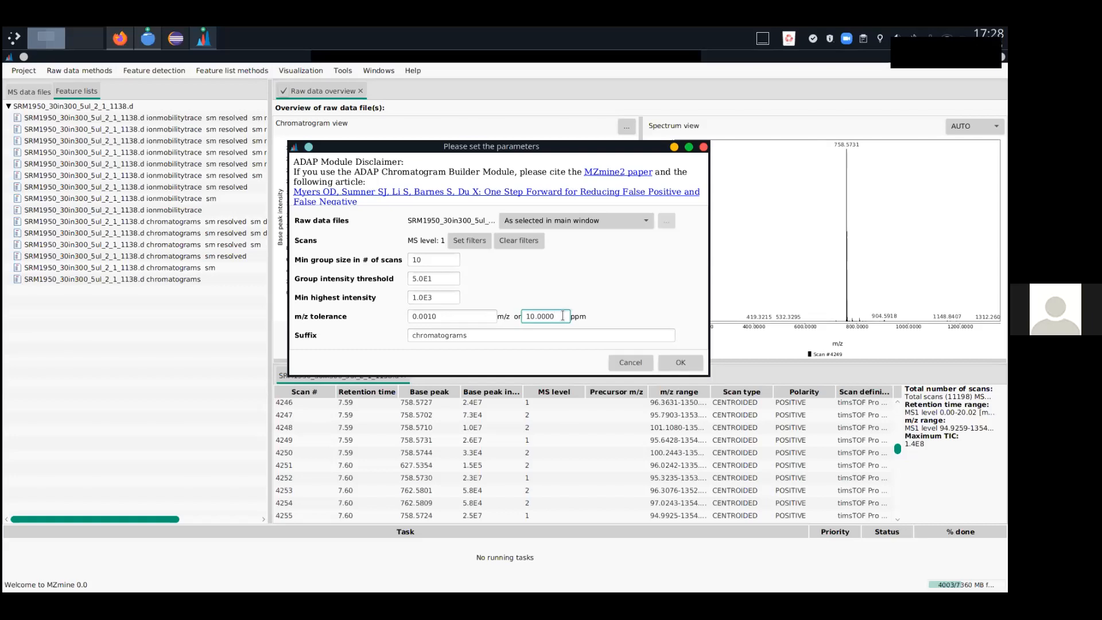
pyautogui.click(617, 362)
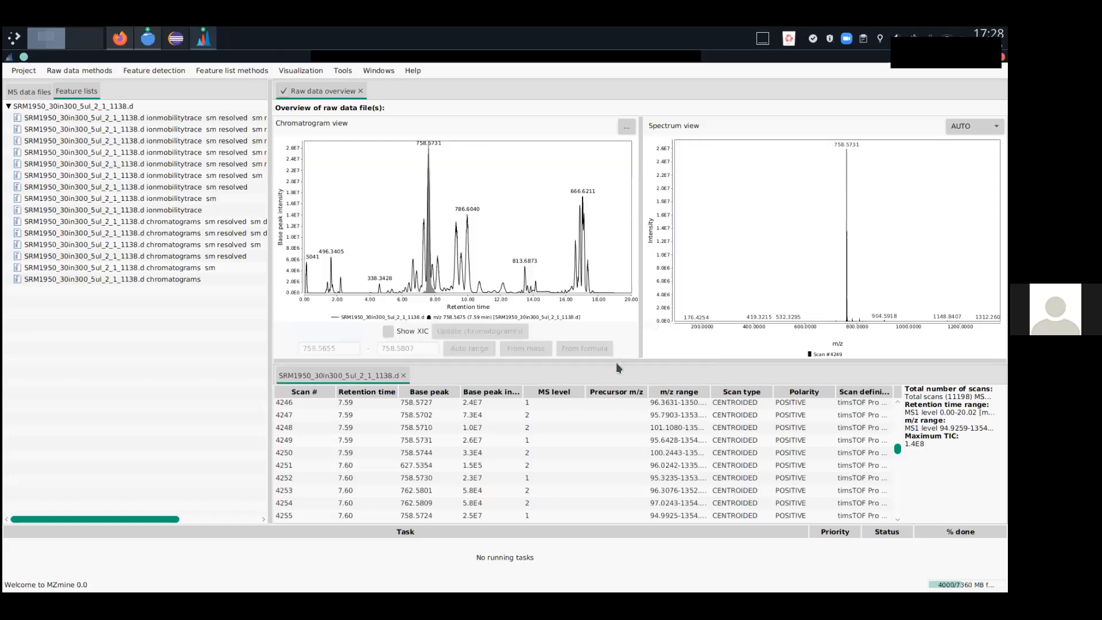
# Open the feature table of the smoothed chromatograms list ("chromatograms sm") and narrow the feature list pane to enlarge the table.
pyautogui.click(202, 268)
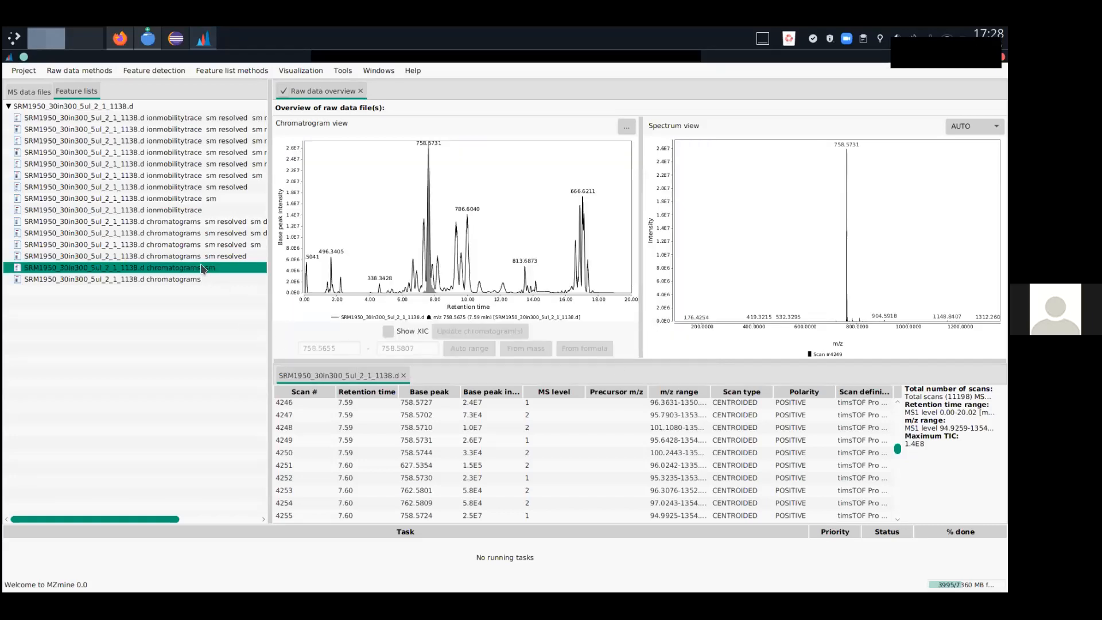
pyautogui.doubleClick(202, 267)
pyautogui.moveTo(269, 209); pyautogui.dragTo(201, 201)
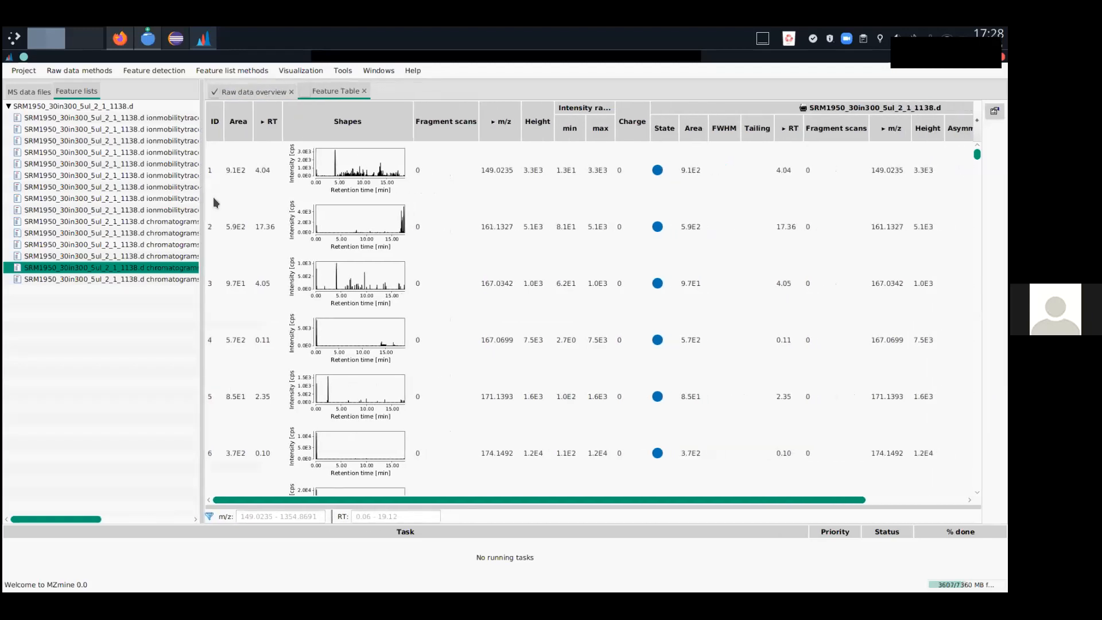
# Sort the feature table by descending height and zoom in on the peaks in the top two chromatogram shapes.
pyautogui.click(537, 122)
pyautogui.click(537, 123)
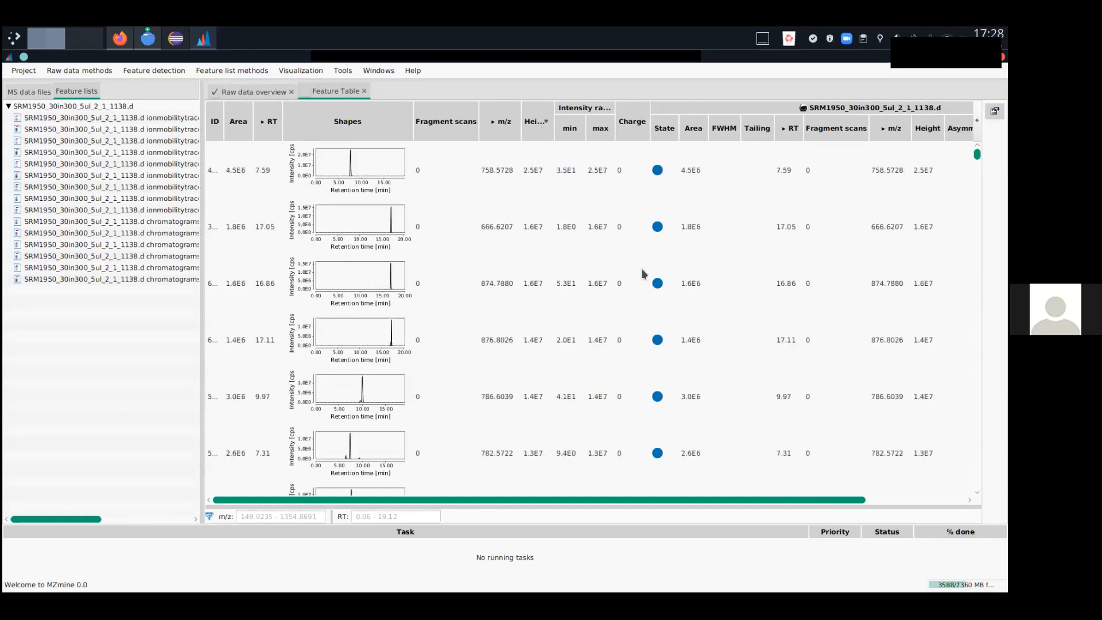
pyautogui.moveTo(346, 162); pyautogui.dragTo(413, 244)
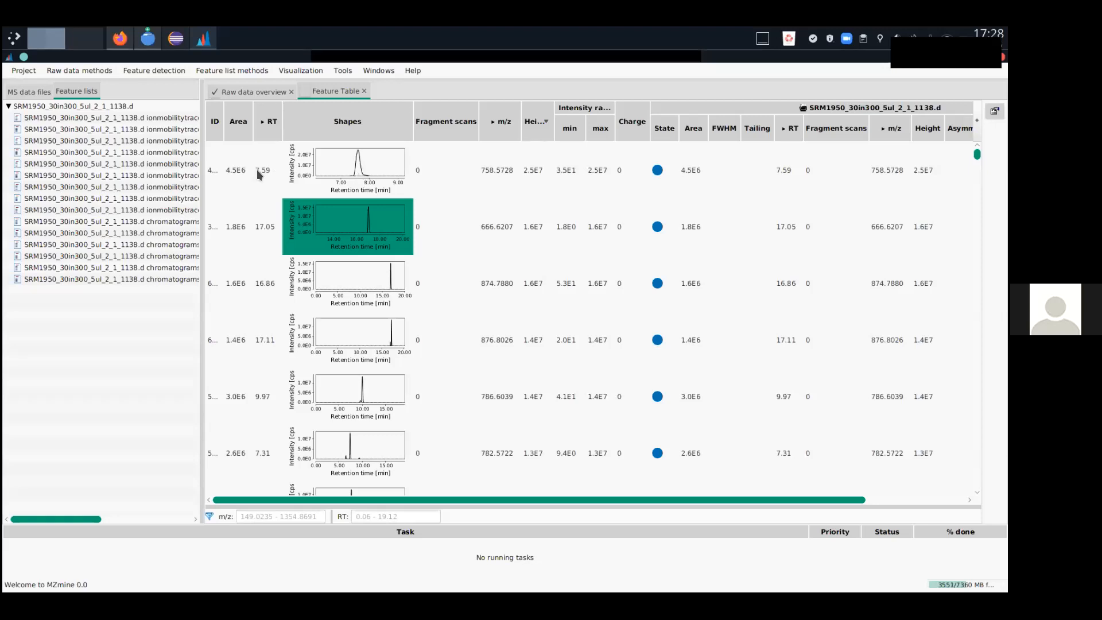
# Zoom in on the chromatogram shape of the m/z 782.5722 feature to examine its separate peaks.
pyautogui.scroll(-1, 477, 264)
pyautogui.scroll(-1, 476, 264)
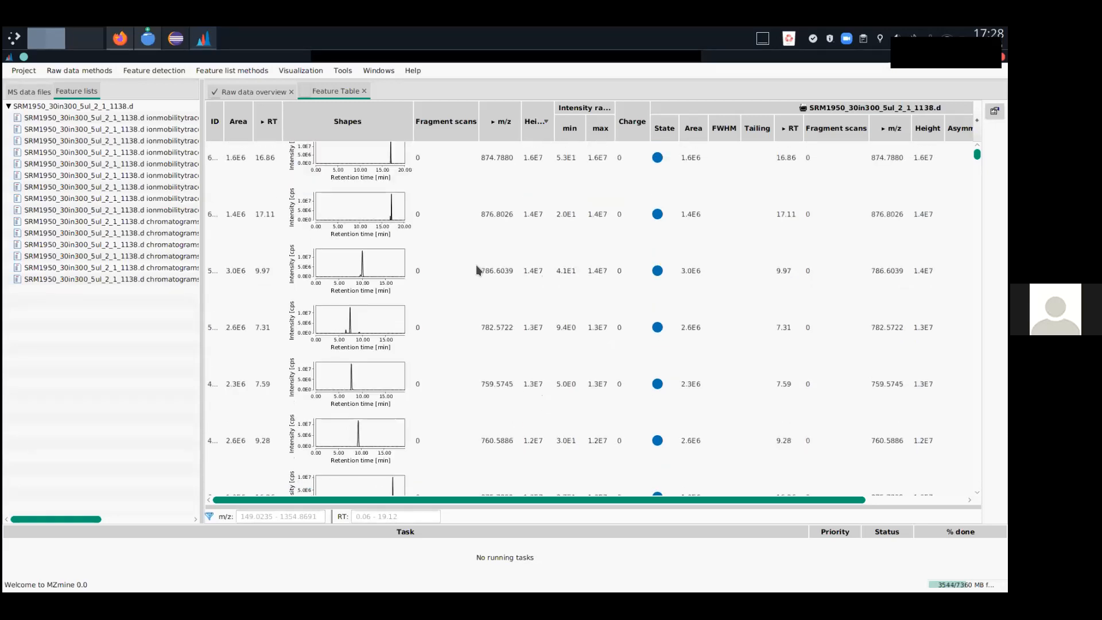
pyautogui.moveTo(342, 319); pyautogui.dragTo(377, 356)
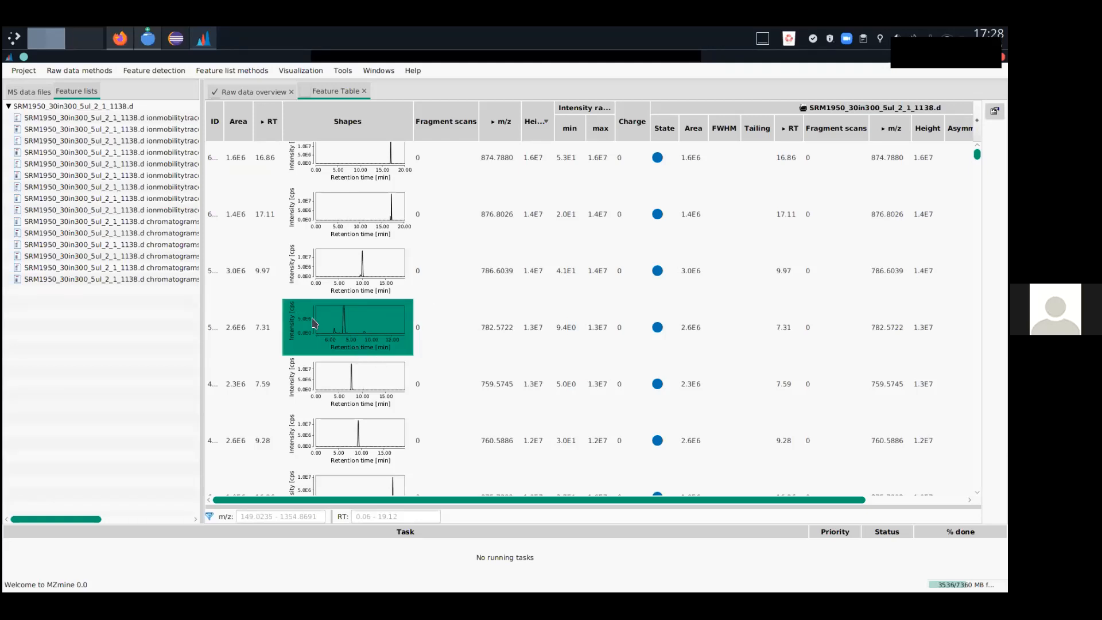
pyautogui.scroll(5, 306, 319)
pyautogui.scroll(-3, 305, 317)
pyautogui.scroll(3, 306, 320)
pyautogui.scroll(2, 308, 326)
# Open the Local minimum resolver parameters and set the dimension to Retention time.
pyautogui.moveTo(202, 205); pyautogui.dragTo(218, 205)
pyautogui.click(163, 72)
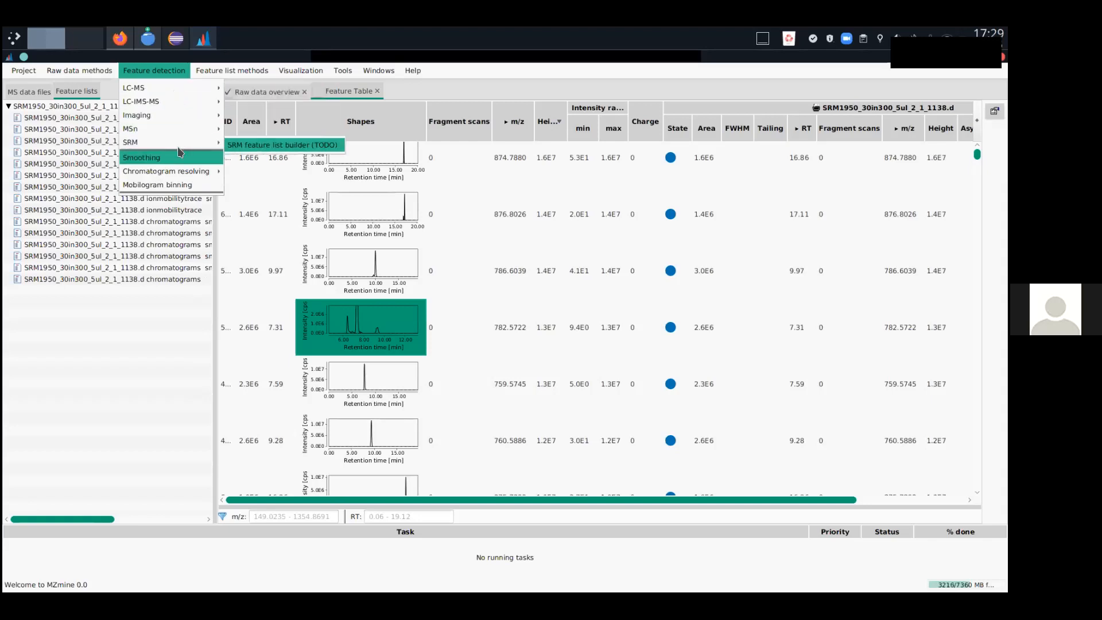
pyautogui.moveTo(181, 172)
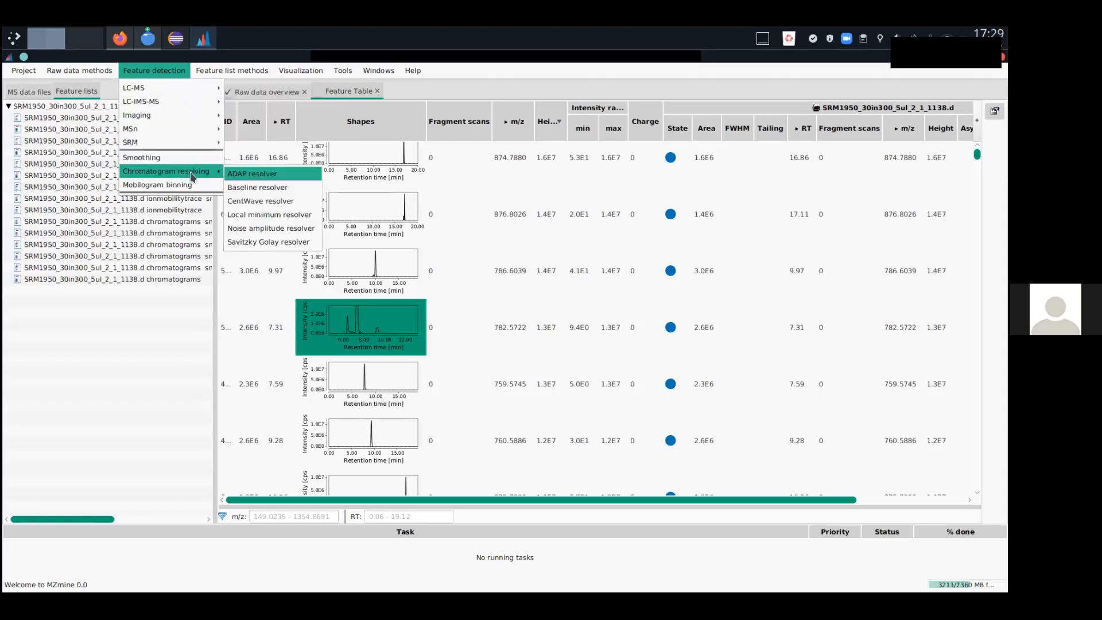
pyautogui.click(272, 220)
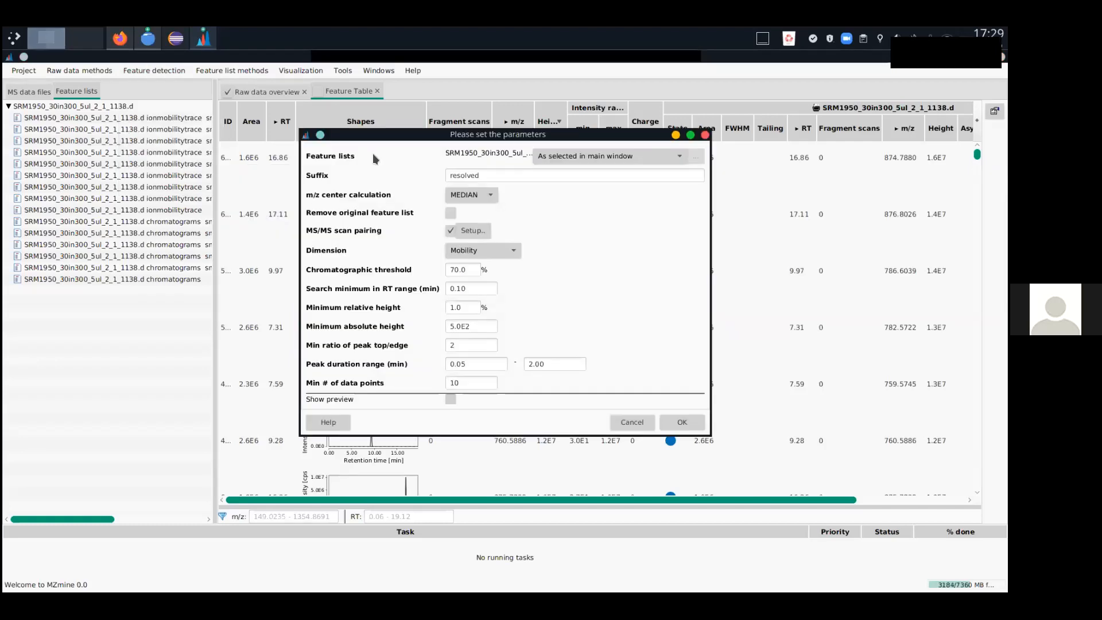
pyautogui.moveTo(400, 141); pyautogui.dragTo(355, 133)
pyautogui.click(463, 243)
pyautogui.click(453, 256)
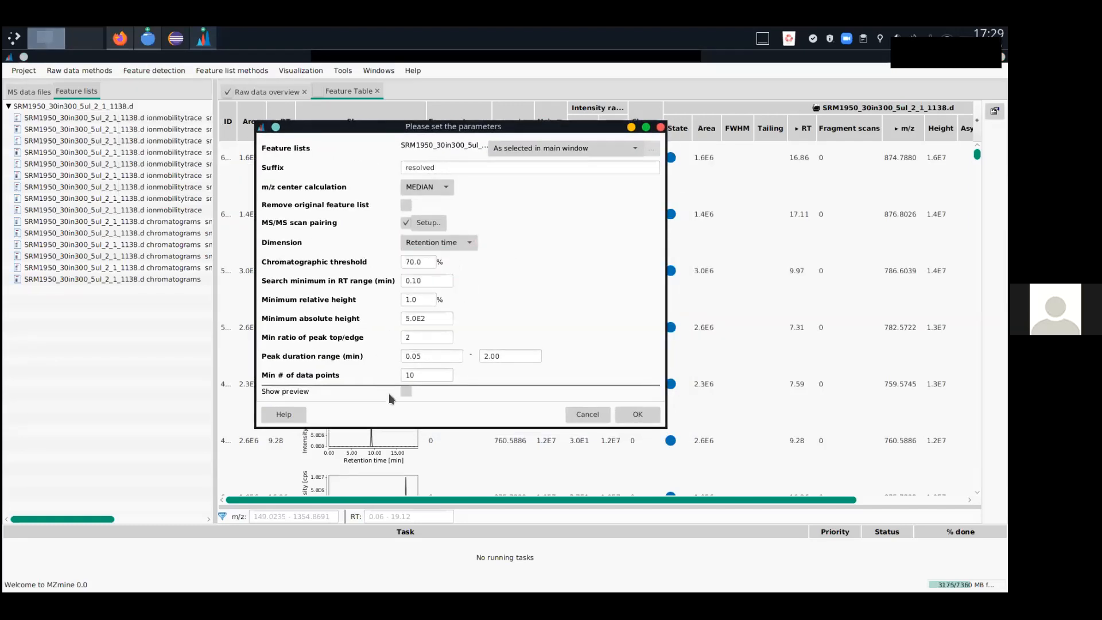
pyautogui.click(406, 391)
pyautogui.moveTo(587, 127); pyautogui.dragTo(499, 117)
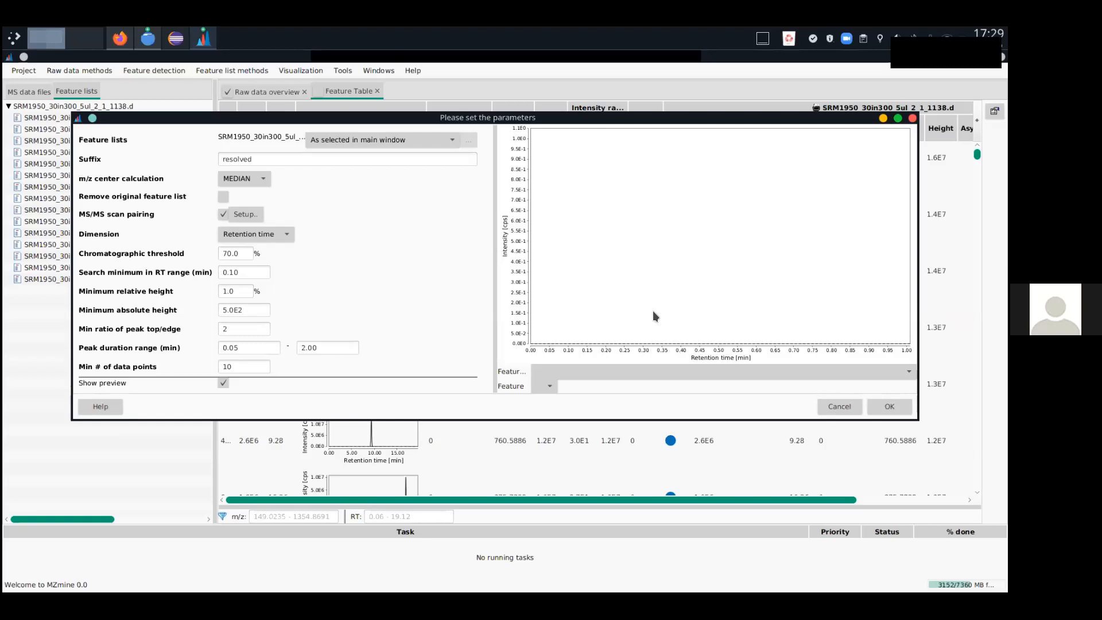
pyautogui.click(660, 370)
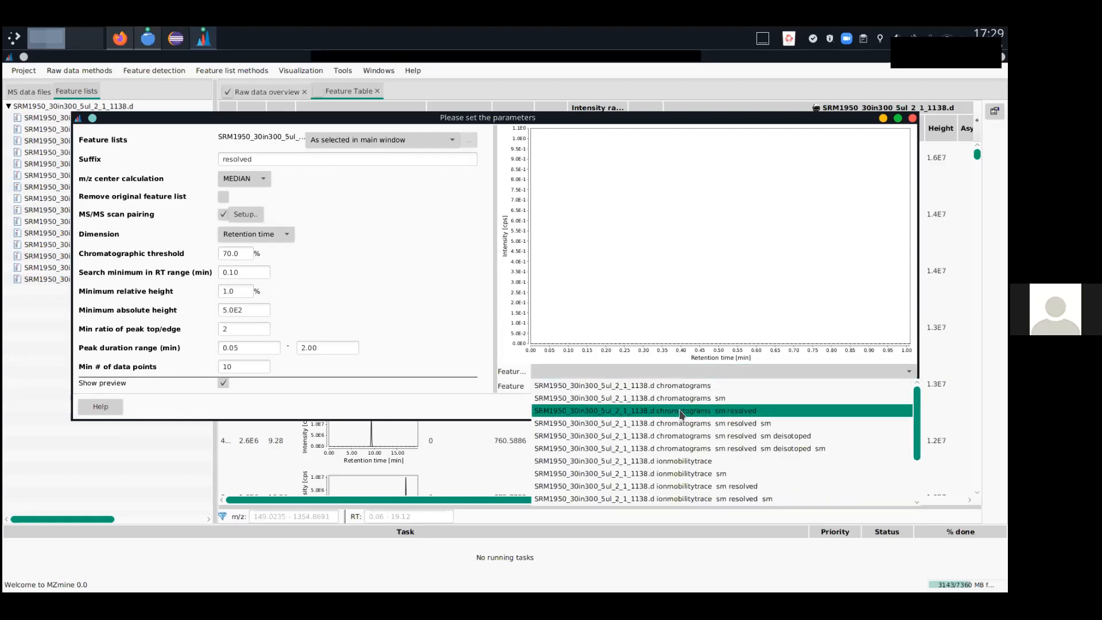
pyautogui.click(680, 398)
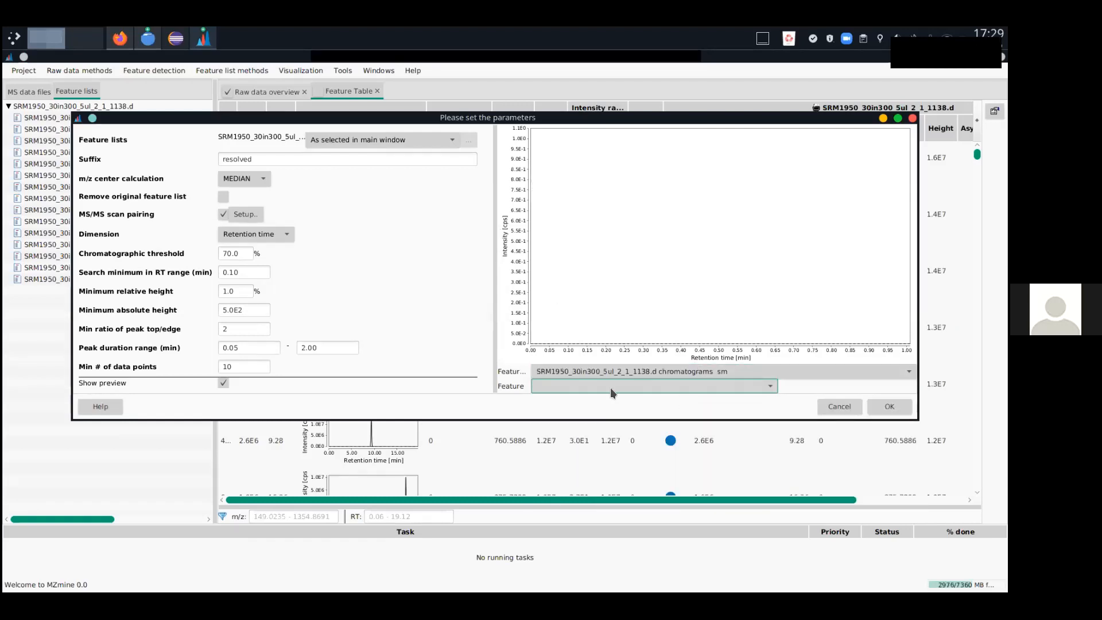
pyautogui.click(611, 387)
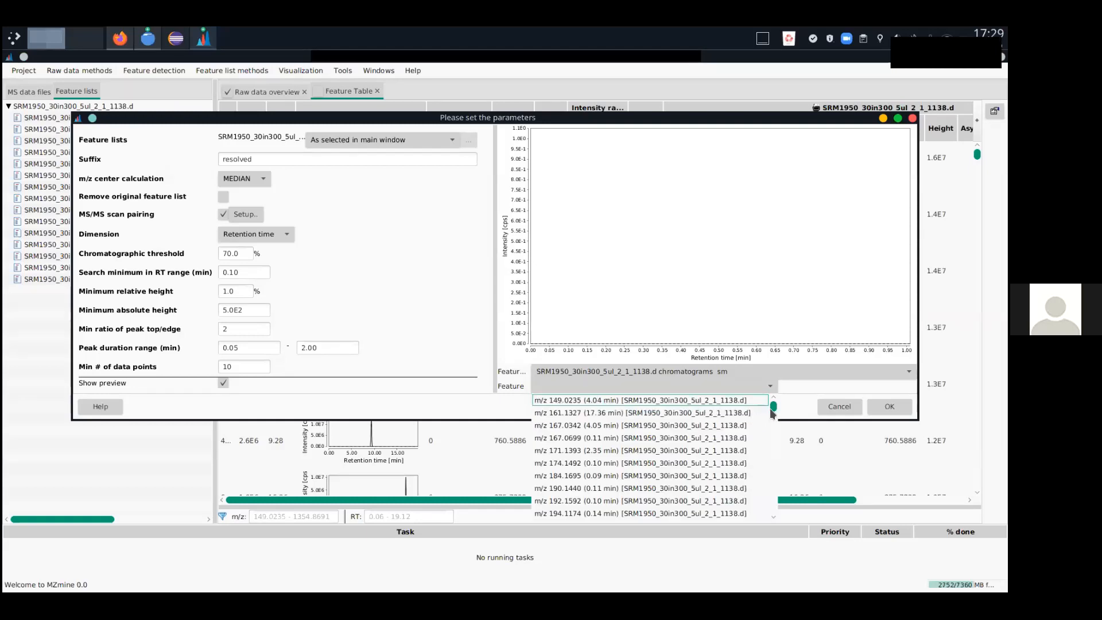
pyautogui.click(787, 132)
pyautogui.moveTo(767, 119); pyautogui.dragTo(792, 56)
pyautogui.click(869, 347)
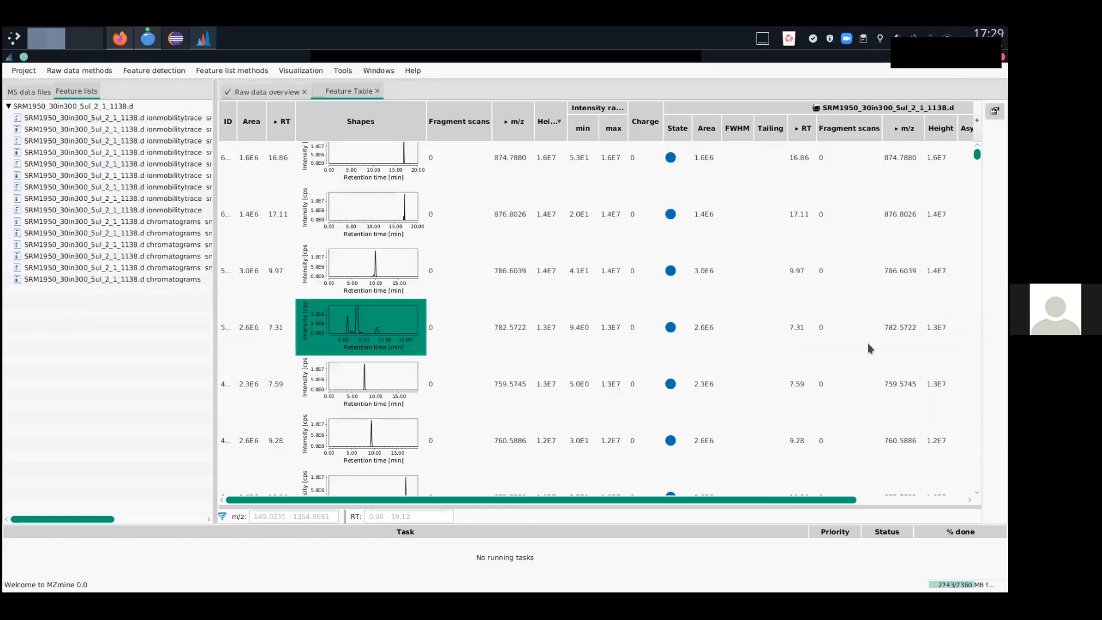
# Reopen the Local minimum resolver parameters with the preview shown for the "chromatograms sm" feature list.
pyautogui.scroll(2, 436, 395)
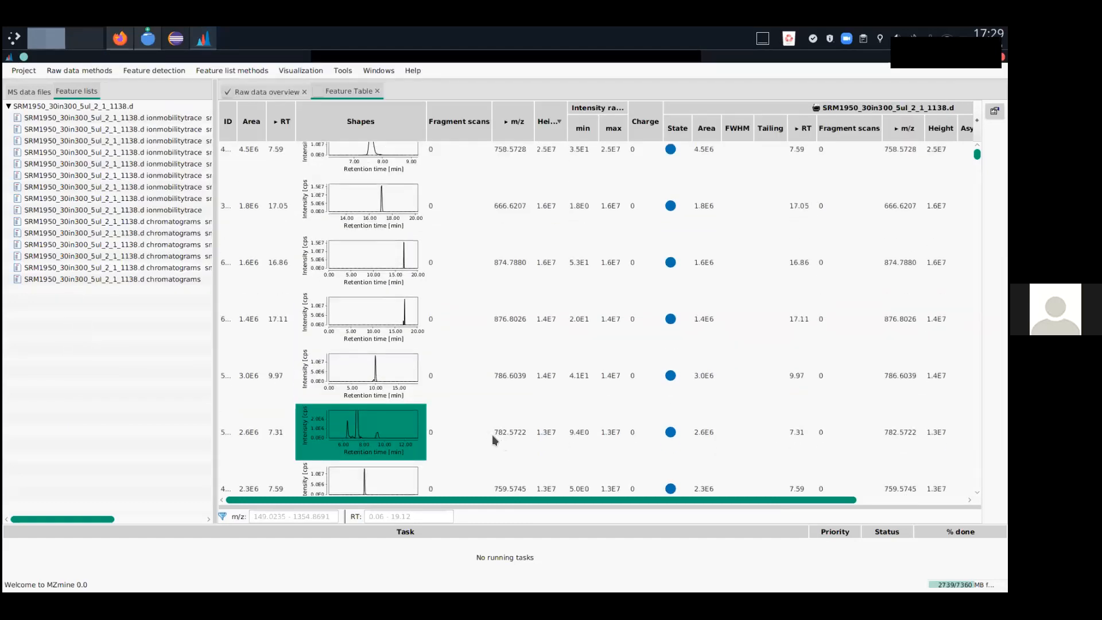
pyautogui.click(154, 70)
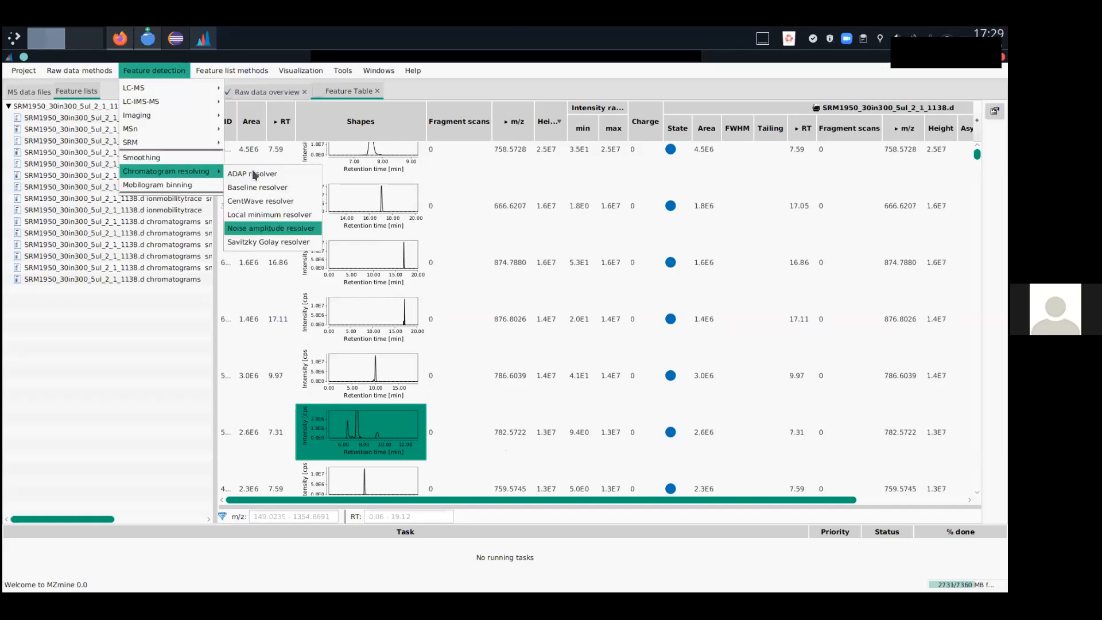
pyautogui.click(287, 215)
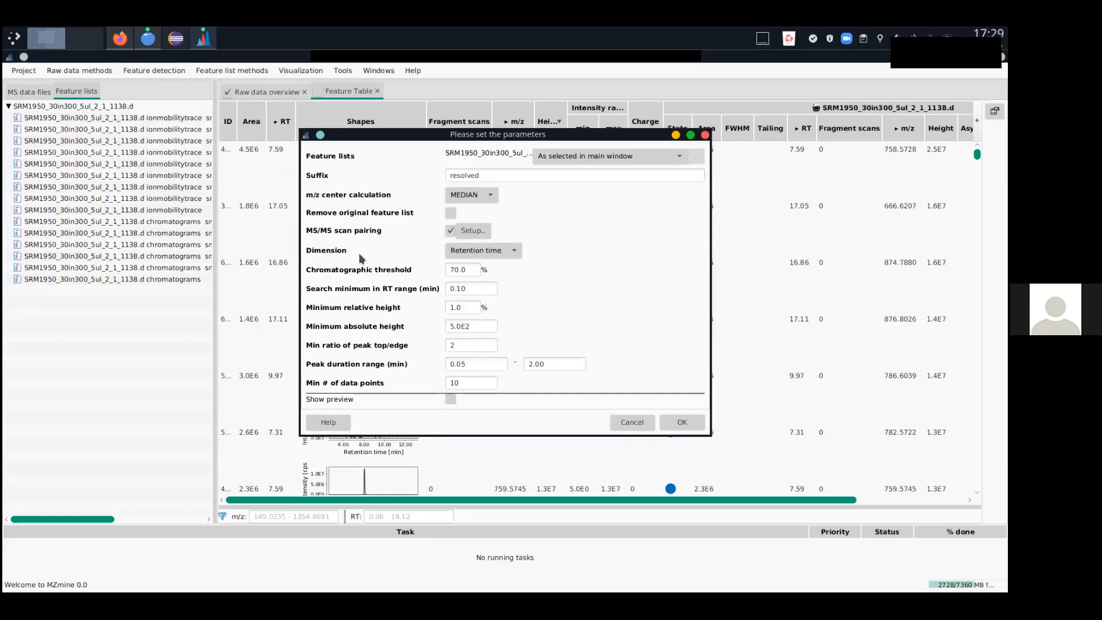
pyautogui.click(453, 399)
pyautogui.moveTo(519, 134); pyautogui.dragTo(446, 72)
pyautogui.click(629, 325)
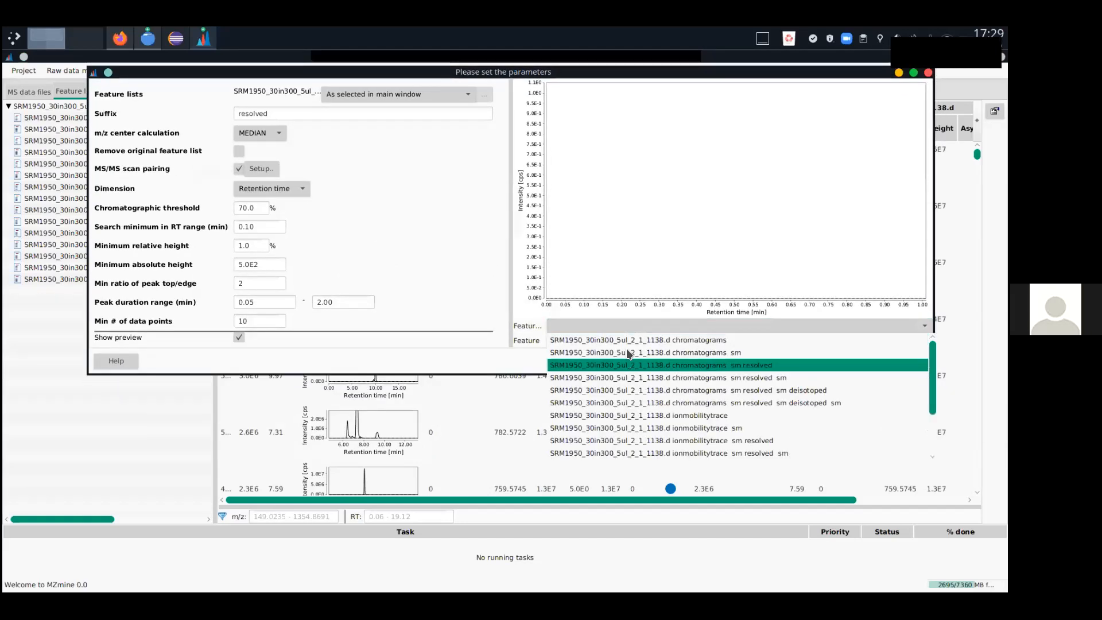
pyautogui.click(639, 353)
# Preview the resolving of feature m/z 782.5722 (7.31 min) and zoom in on its peaks.
pyautogui.click(622, 342)
pyautogui.scroll(-3, 625, 409)
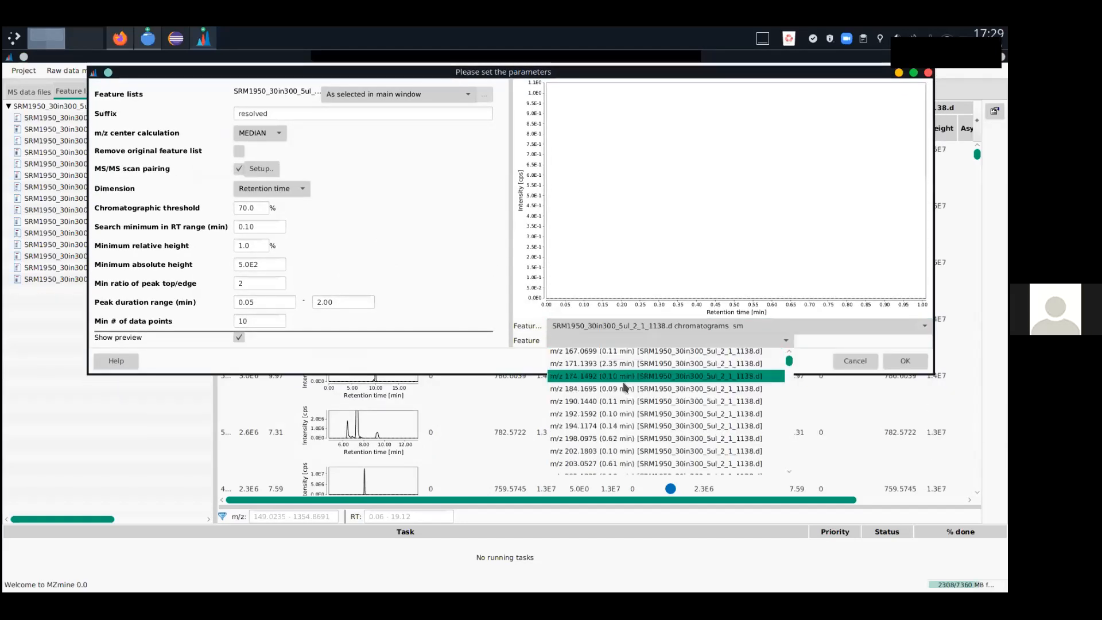
pyautogui.scroll(-10, 624, 407)
pyautogui.moveTo(789, 362); pyautogui.dragTo(792, 424)
pyautogui.scroll(-4, 592, 402)
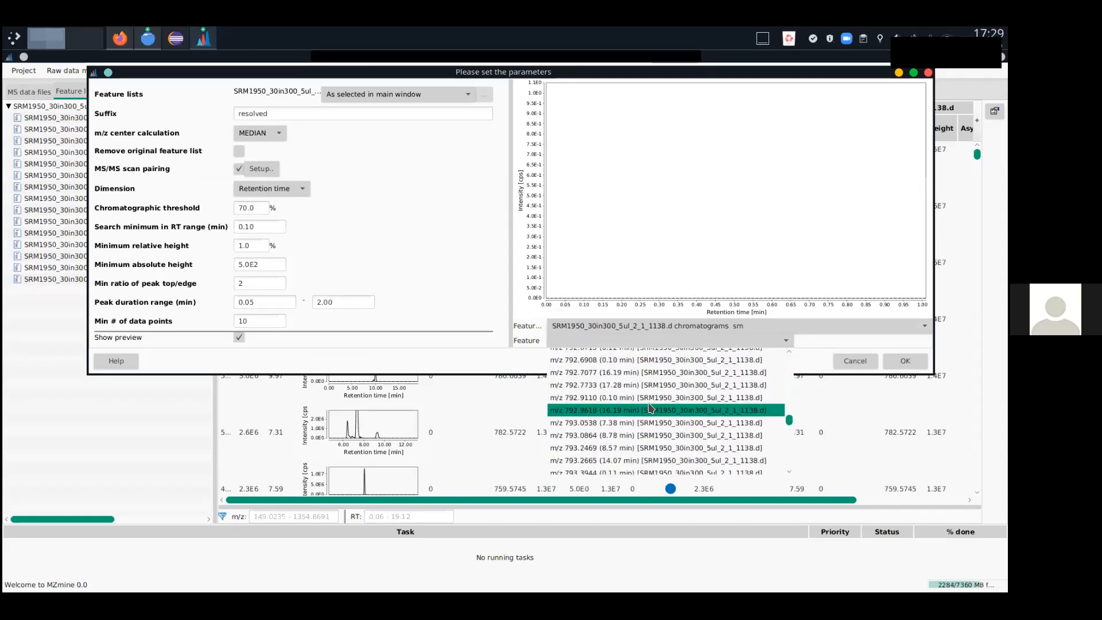
pyautogui.scroll(10, 594, 379)
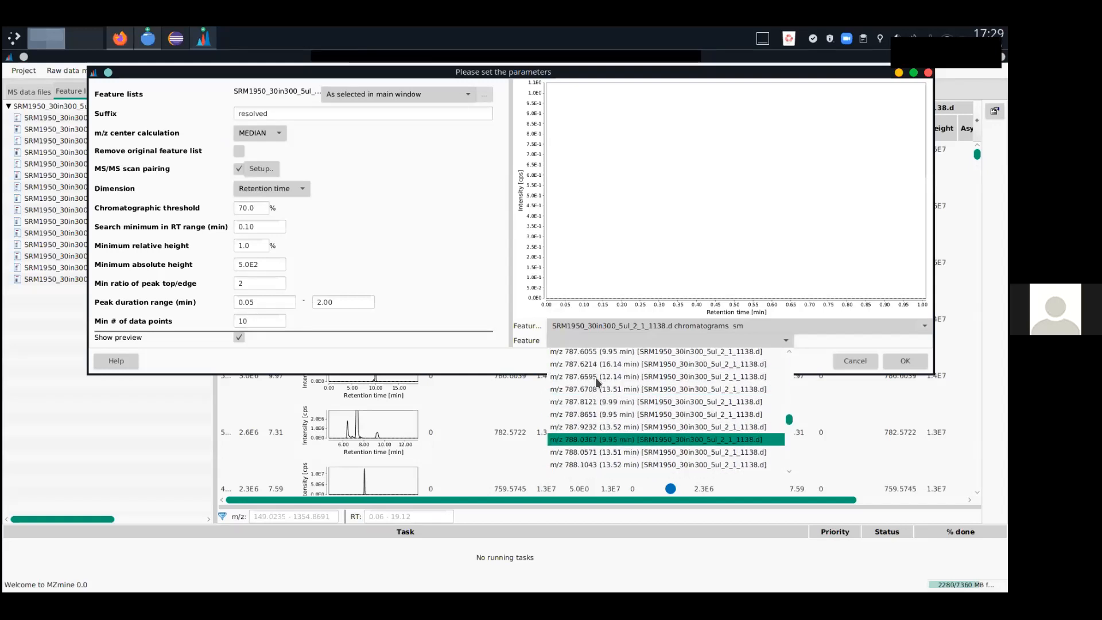
pyautogui.scroll(8, 595, 377)
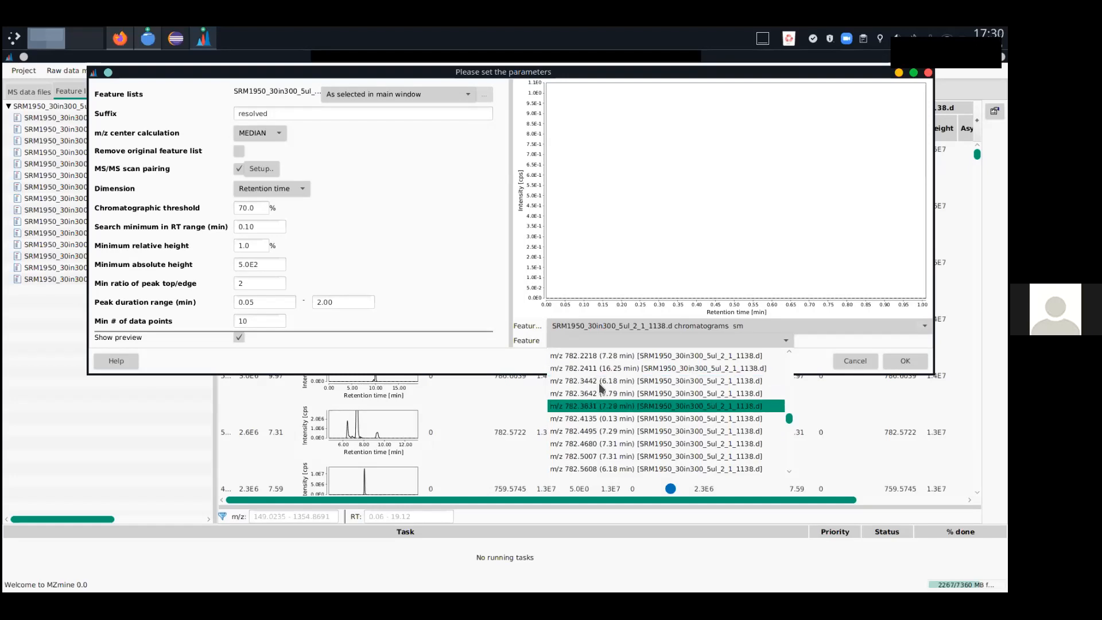
pyautogui.scroll(-1, 604, 457)
pyautogui.click(604, 459)
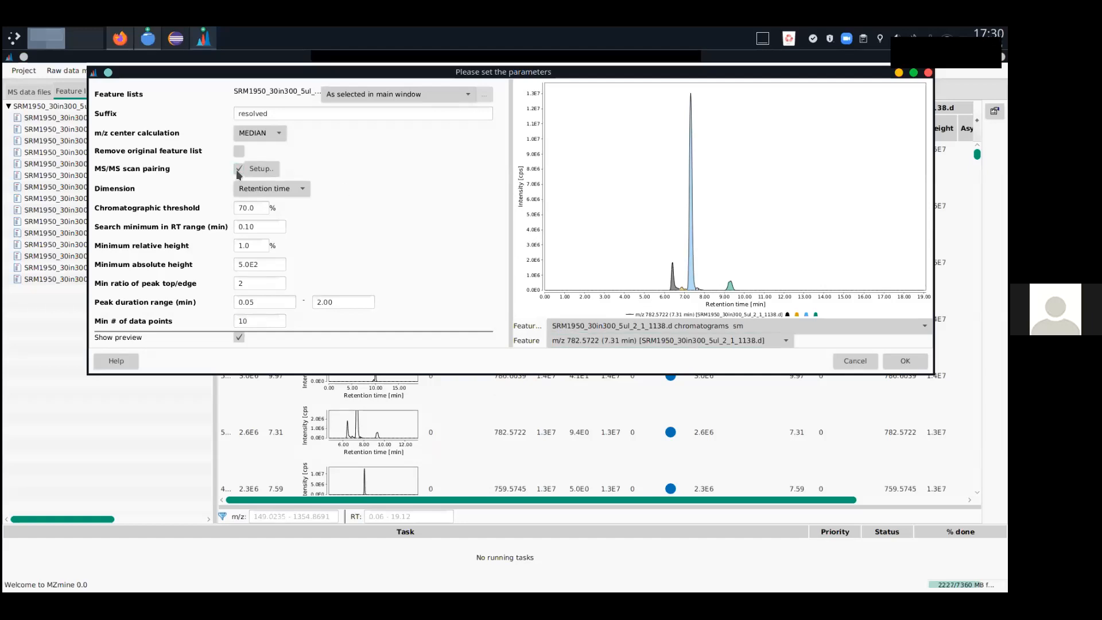
pyautogui.moveTo(635, 95); pyautogui.dragTo(770, 333)
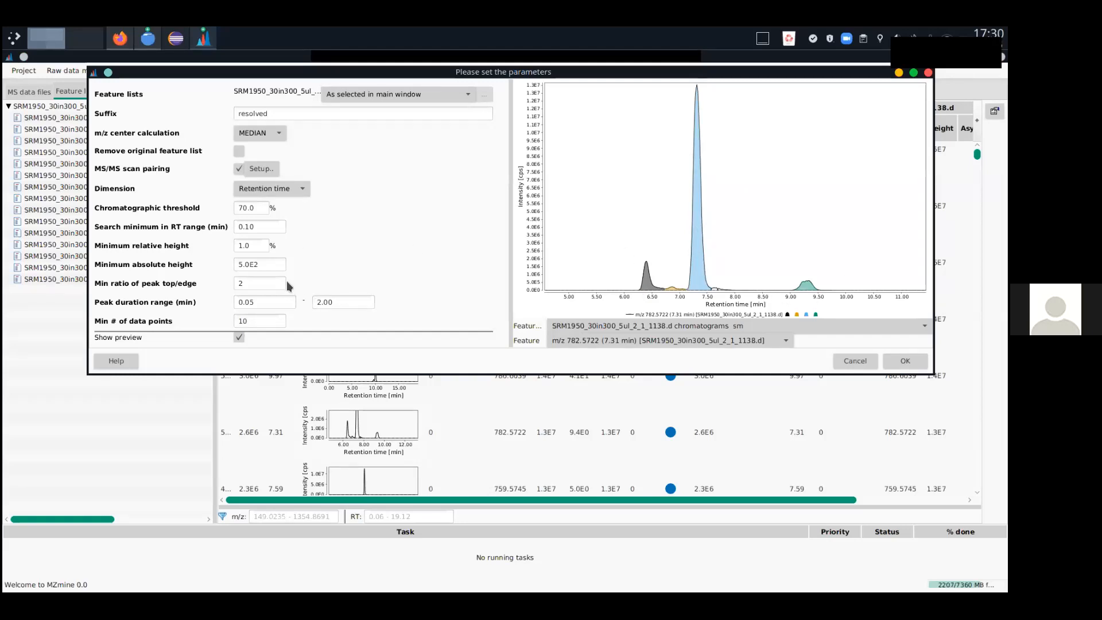
# Try a minimum ratio of peak top/edge of 1 and examine the resolved peaks and tailing in the preview.
pyautogui.doubleClick(270, 283)
pyautogui.write('1')
pyautogui.moveTo(575, 209); pyautogui.dragTo(772, 296)
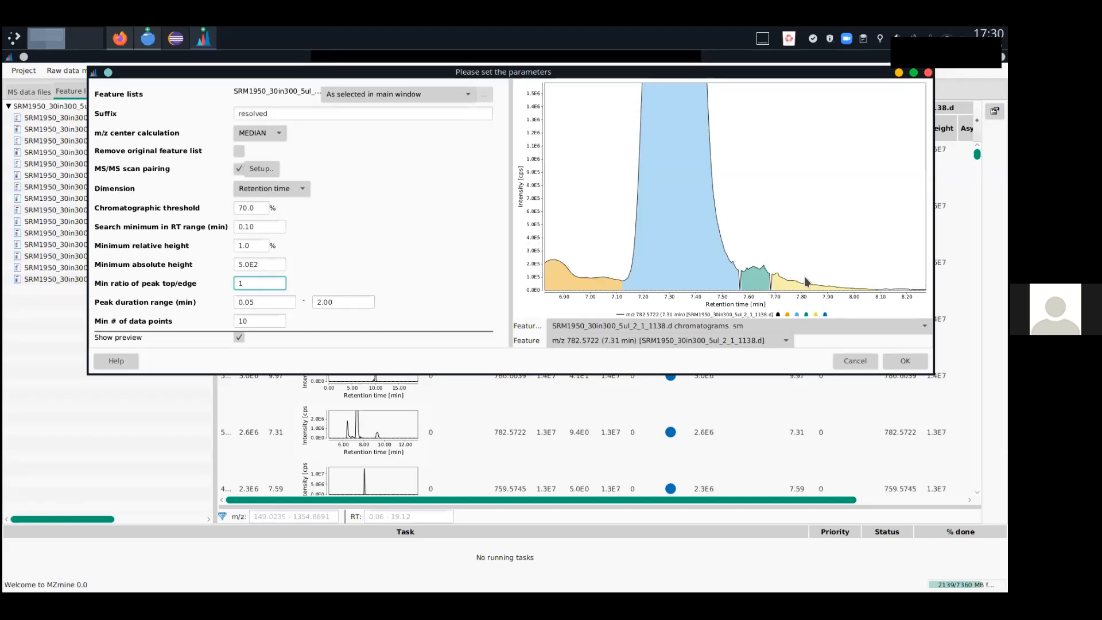
pyautogui.moveTo(811, 258); pyautogui.dragTo(766, 228)
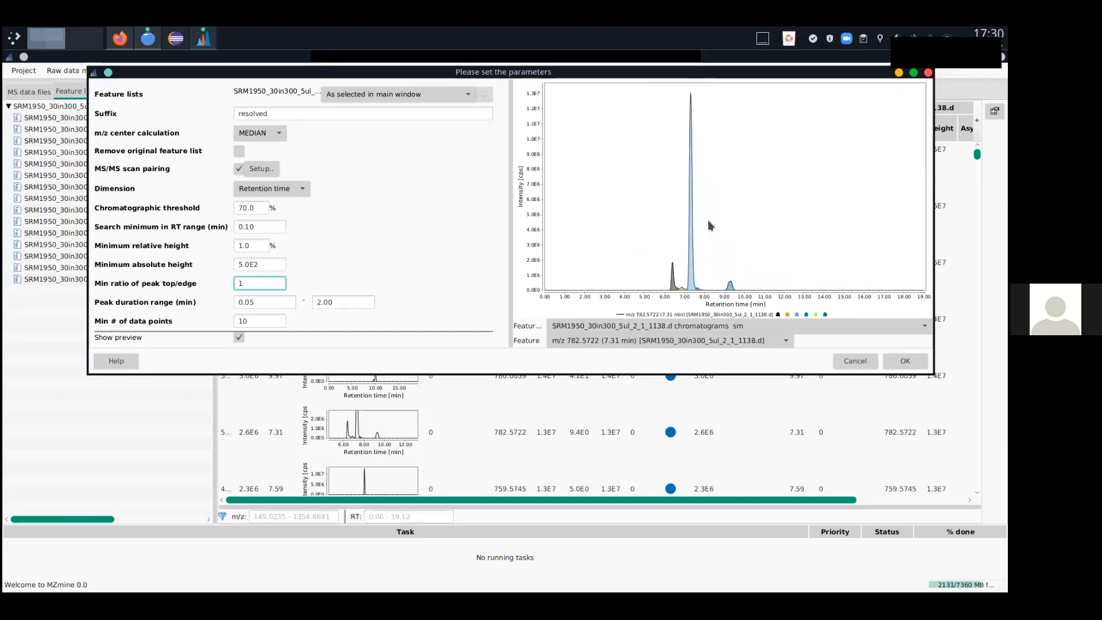
pyautogui.moveTo(674, 91); pyautogui.dragTo(734, 318)
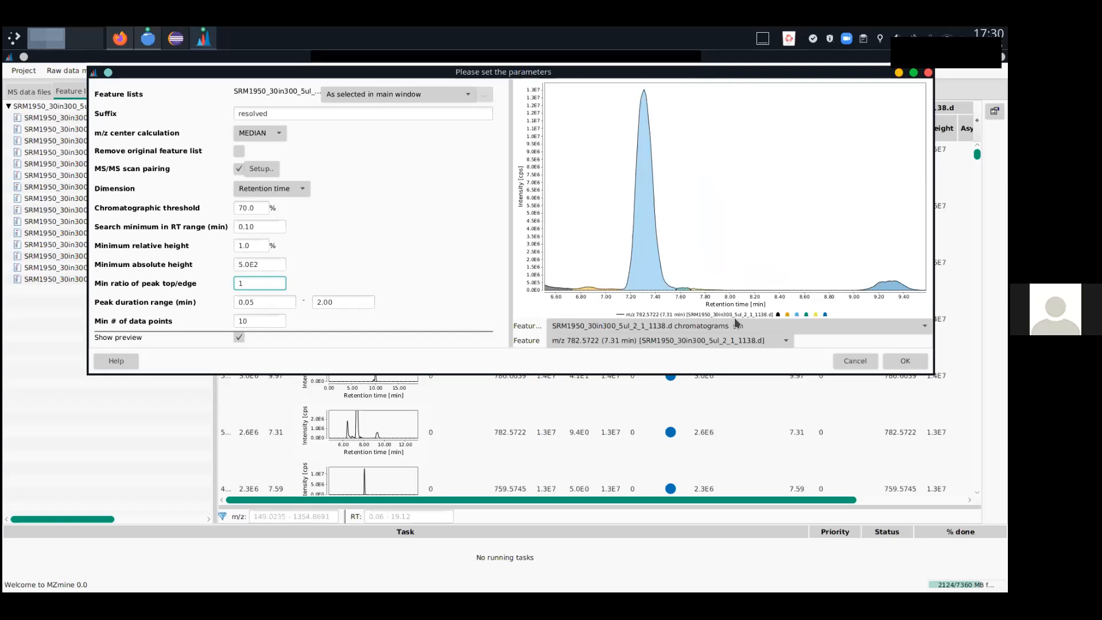
# Set the minimum ratio of peak top/edge back to 2 and go to the upper peak duration limit.
pyautogui.press('BackSpace')
pyautogui.write('2')
pyautogui.click(338, 303)
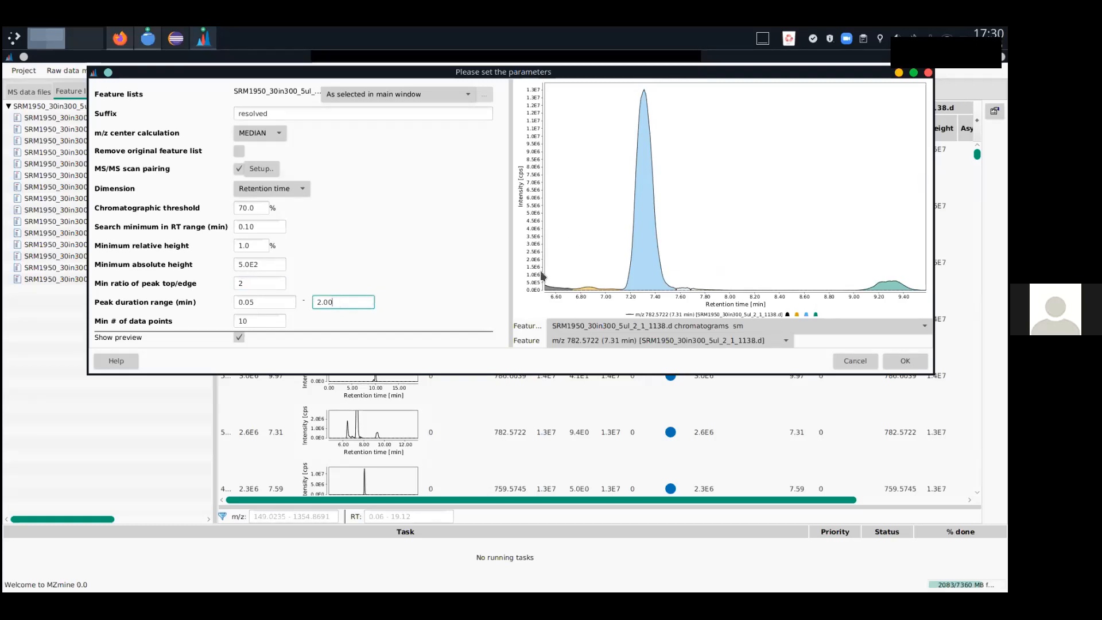
# Examine the resolved peaks in the preview at full range and close up, and cancel the resolver without running it.
pyautogui.moveTo(622, 252); pyautogui.dragTo(590, 224)
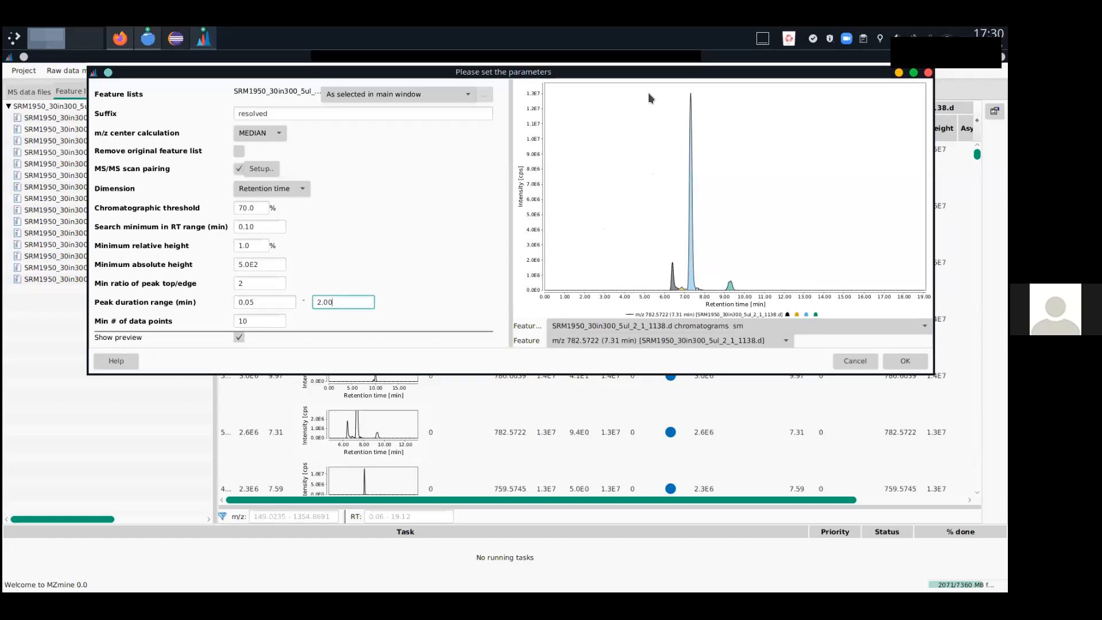
pyautogui.moveTo(646, 91); pyautogui.dragTo(758, 291)
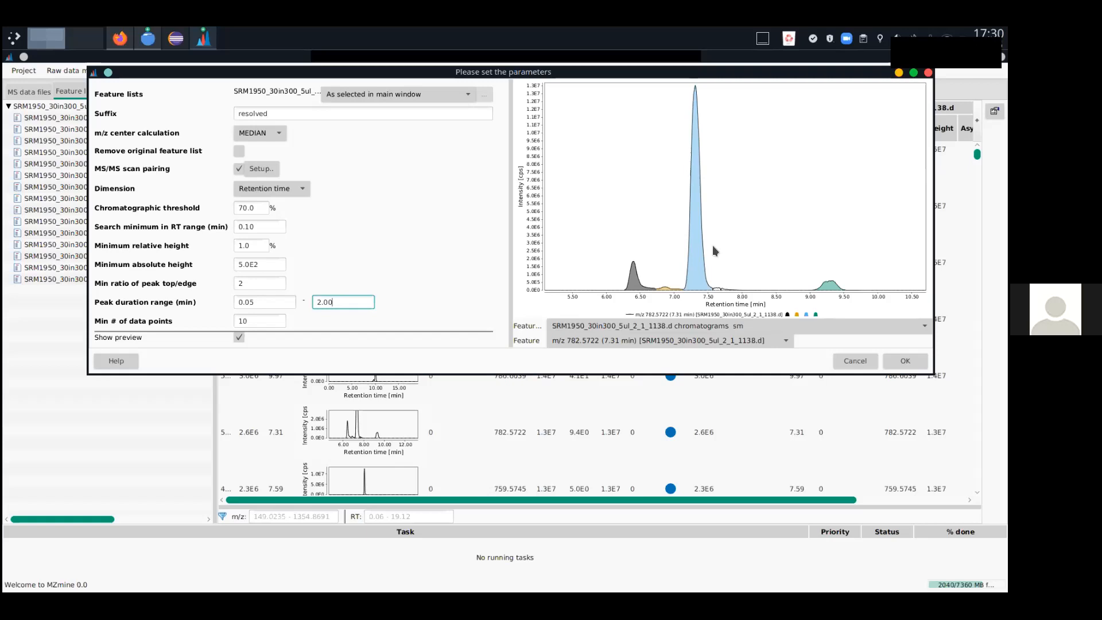
pyautogui.click(855, 361)
# Open the feature table of the "chromatograms sm resolved sm" list and narrow the feature list pane to enlarge the table.
pyautogui.moveTo(214, 269); pyautogui.dragTo(386, 274)
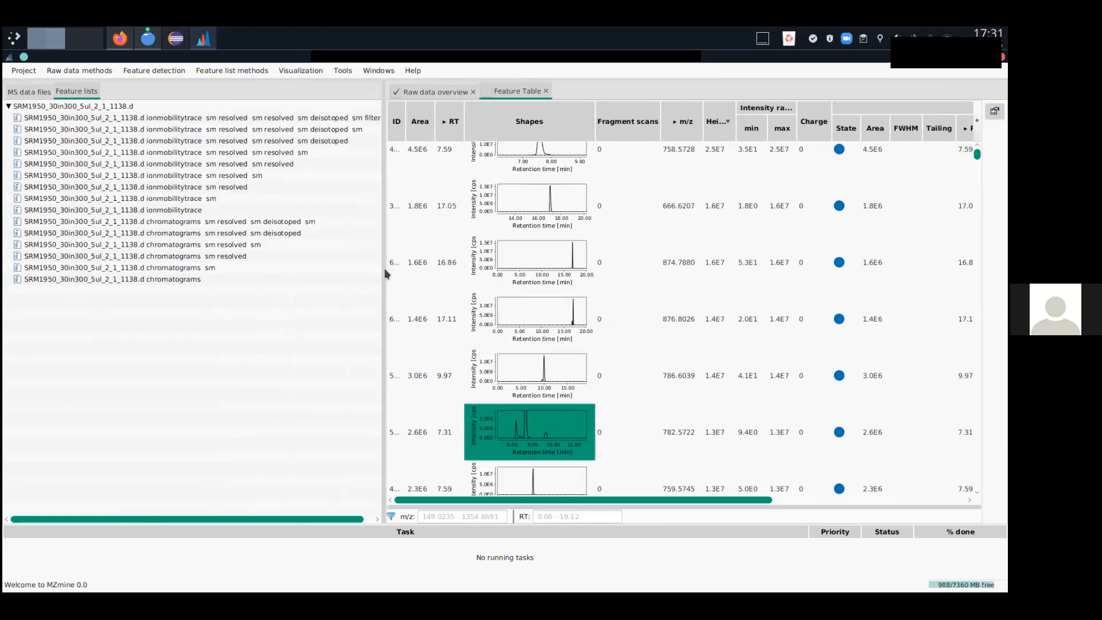
pyautogui.doubleClick(247, 245)
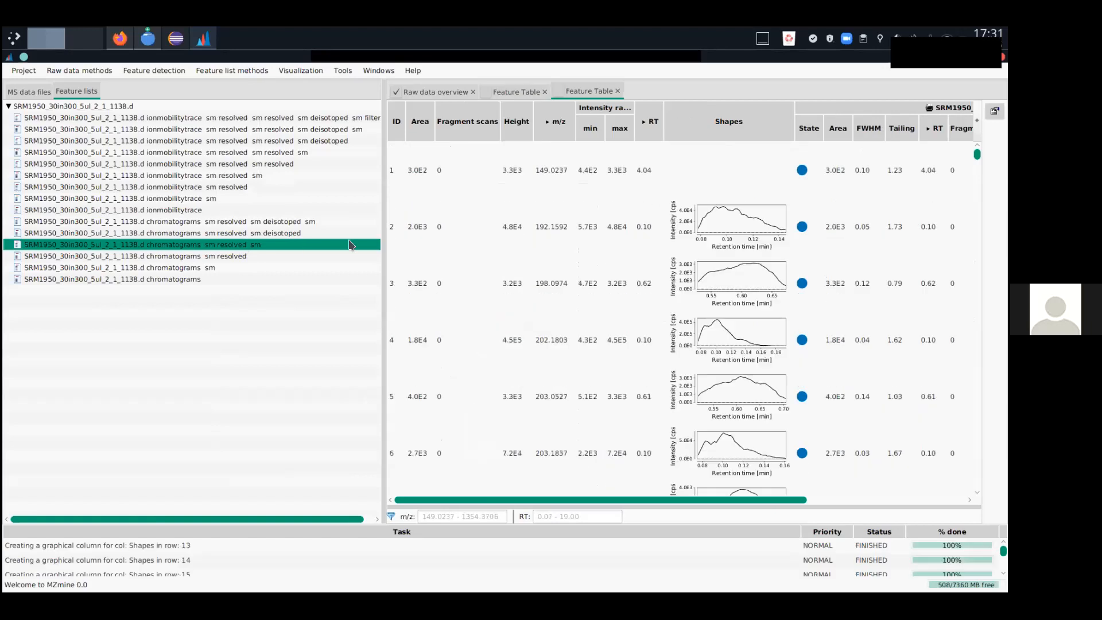
pyautogui.moveTo(381, 244); pyautogui.dragTo(210, 172)
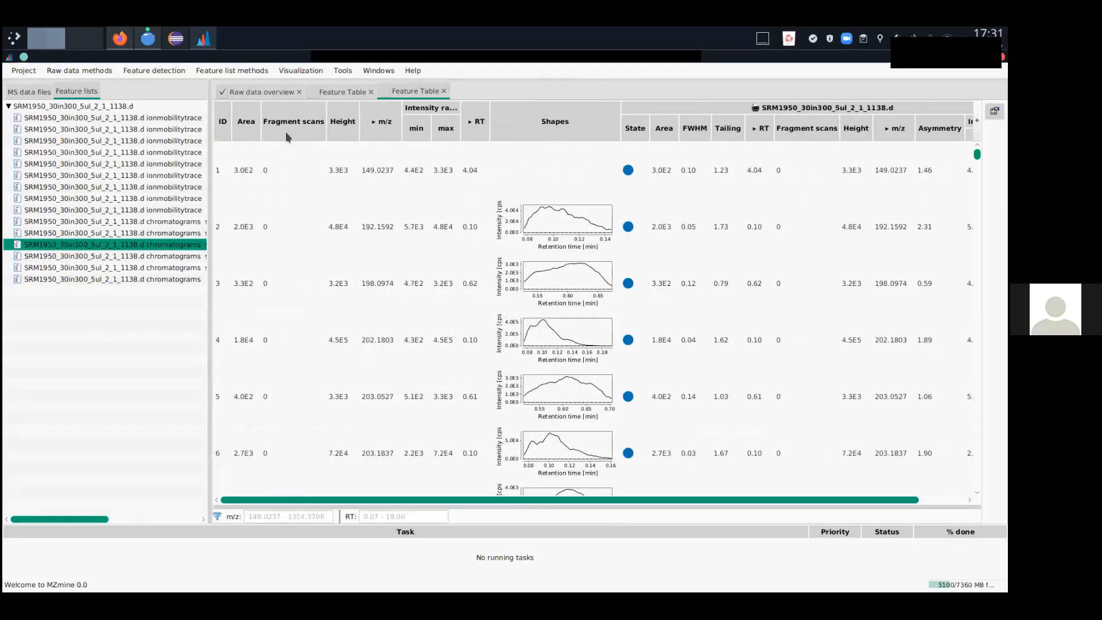
# Sort the resolved feature table by descending height and look through the peak shapes of the most intense features.
pyautogui.click(347, 122)
pyautogui.click(348, 122)
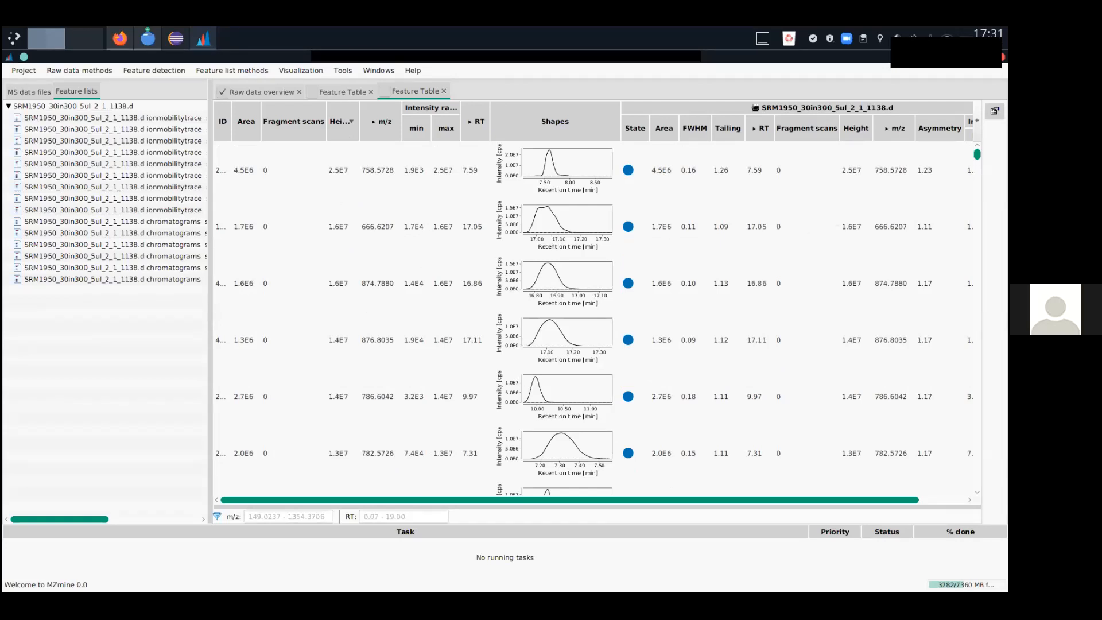
pyautogui.scroll(-5, 573, 319)
pyautogui.scroll(10, 777, 257)
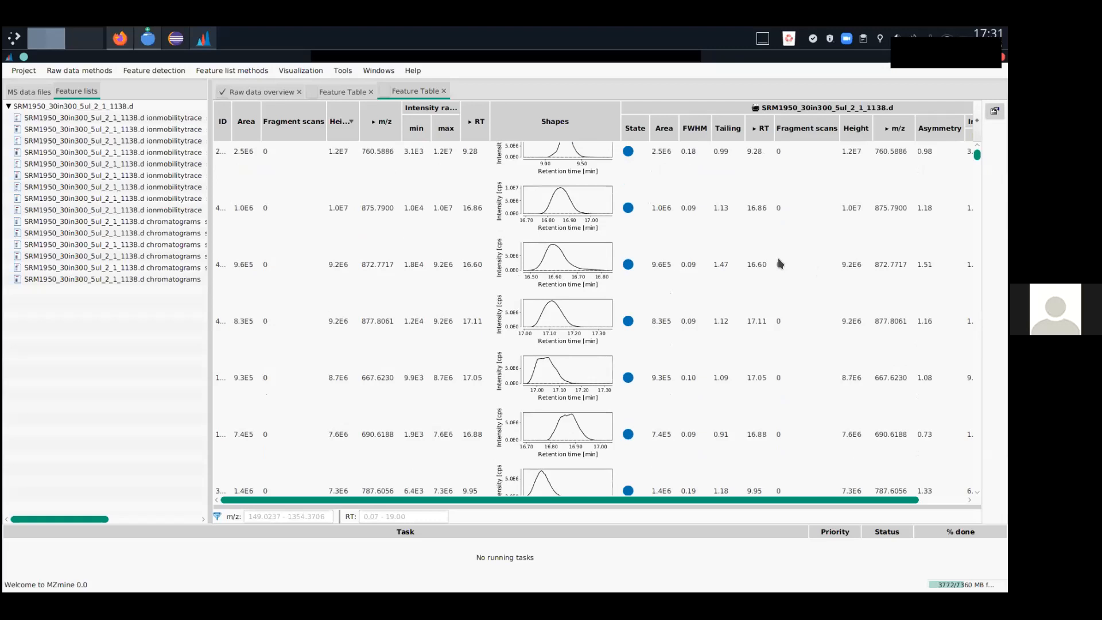
pyautogui.scroll(-3, 694, 266)
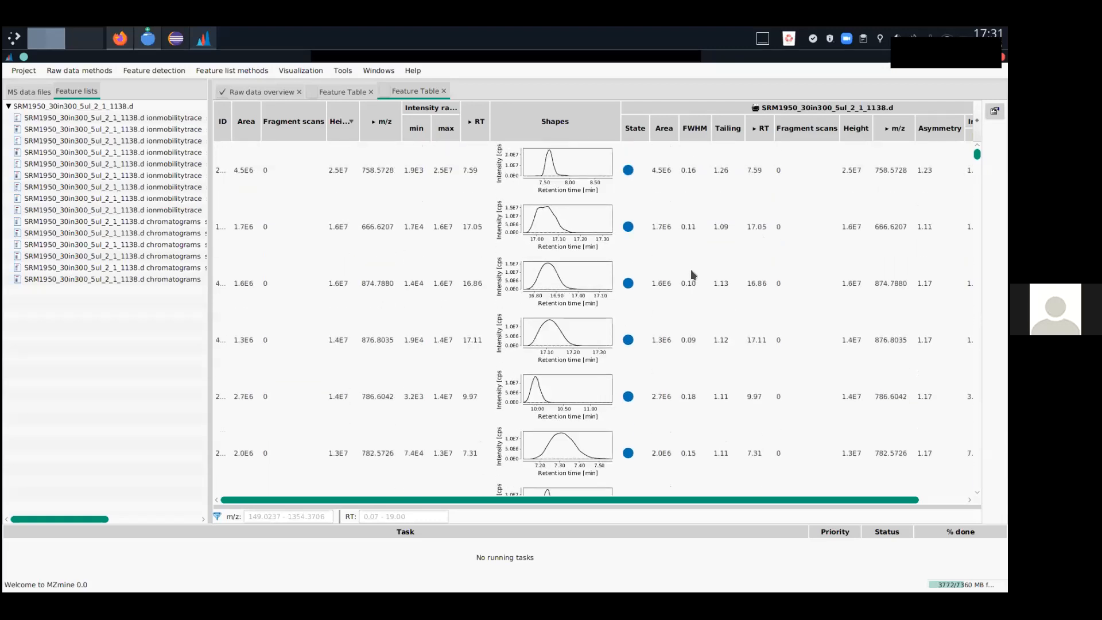
# Examine further peak shapes down the height-sorted table and zoom into the shape of the m/z 496.3402 feature.
pyautogui.scroll(-4, 690, 273)
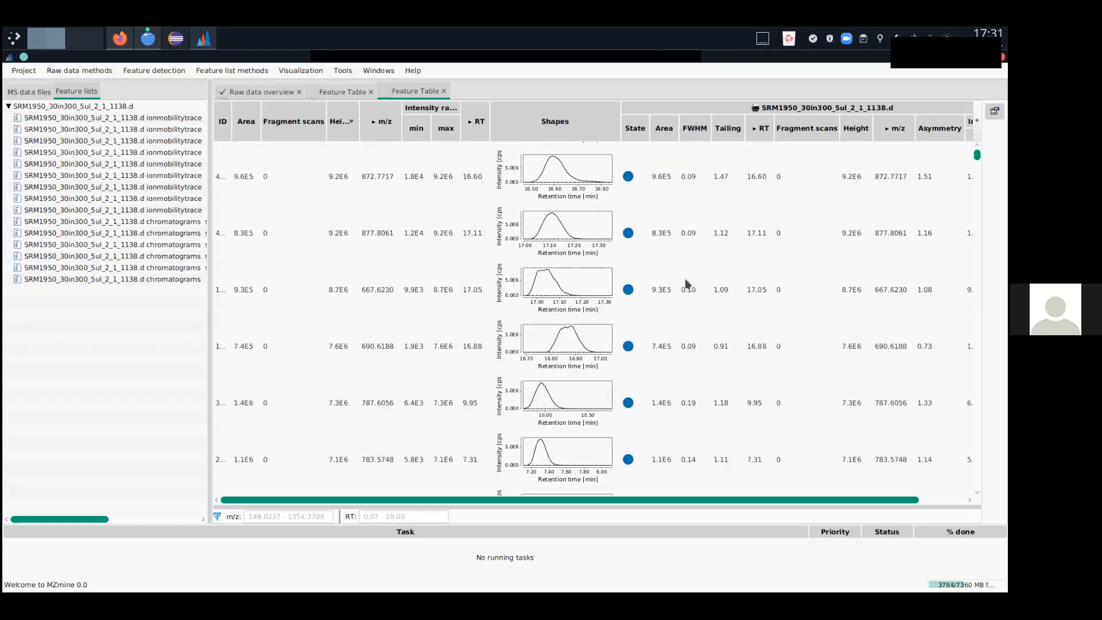
pyautogui.scroll(-2, 639, 305)
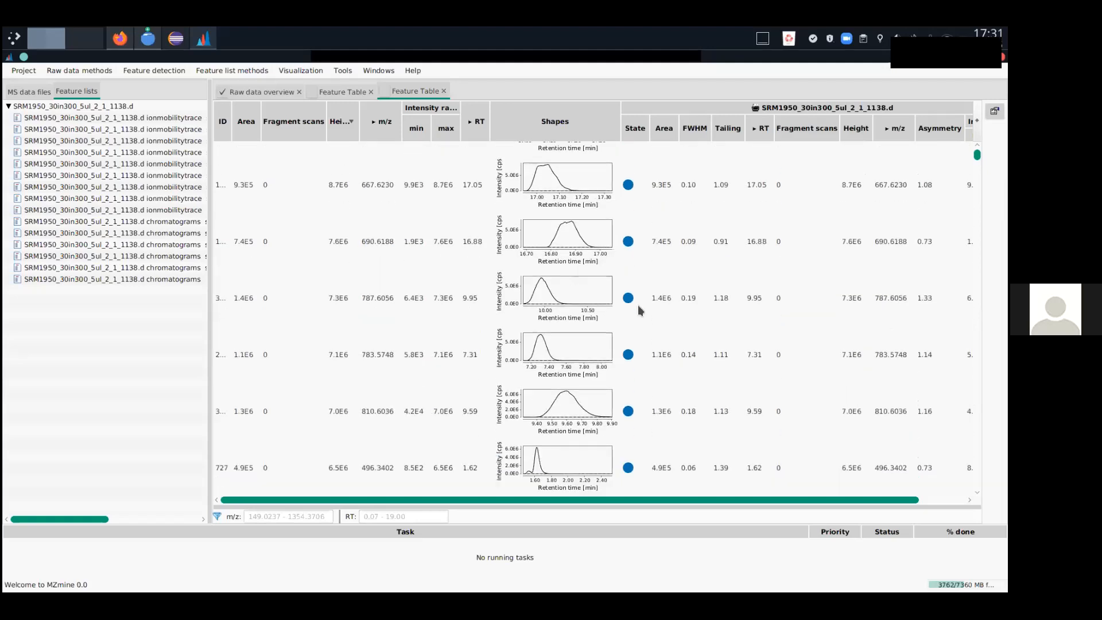
pyautogui.click(528, 397)
pyautogui.moveTo(526, 394); pyautogui.dragTo(548, 415)
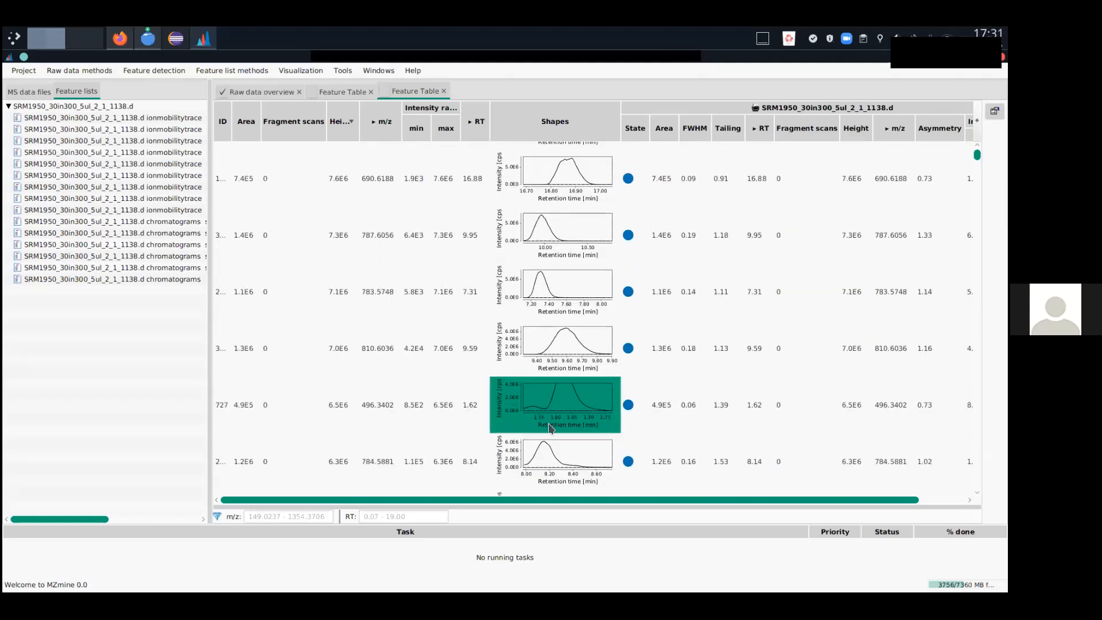
pyautogui.scroll(-2, 567, 416)
pyautogui.scroll(2, 555, 415)
pyautogui.scroll(-2, 577, 405)
# Review the isotope grouper parameters for the "chromatograms sm resolved sm deisotoped sm" list and cancel without running it.
pyautogui.moveTo(210, 278); pyautogui.dragTo(329, 274)
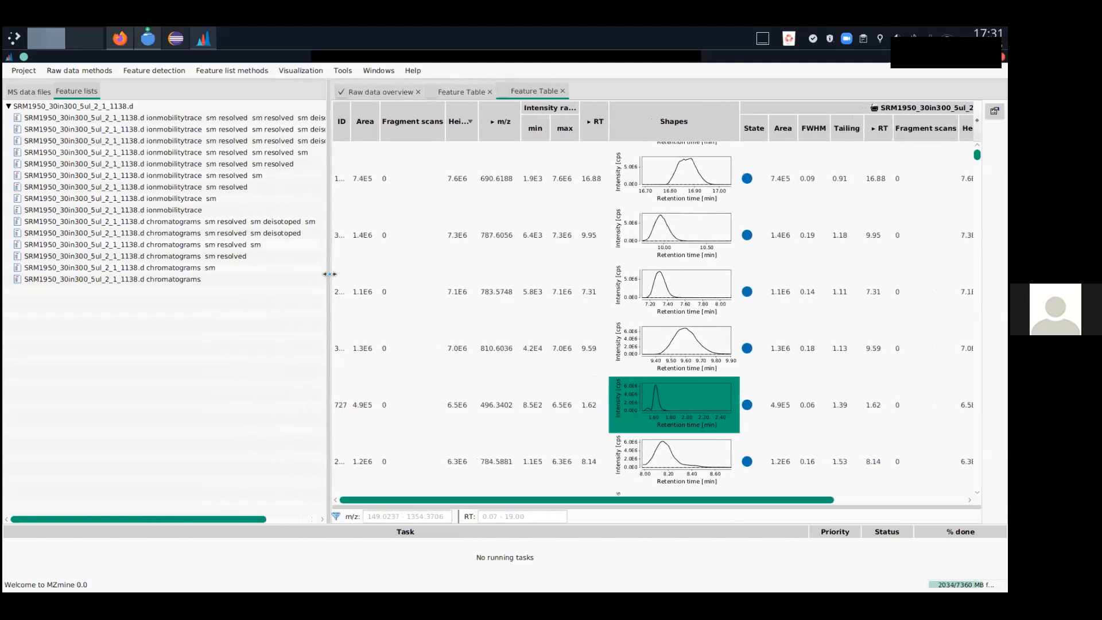
pyautogui.click(284, 219)
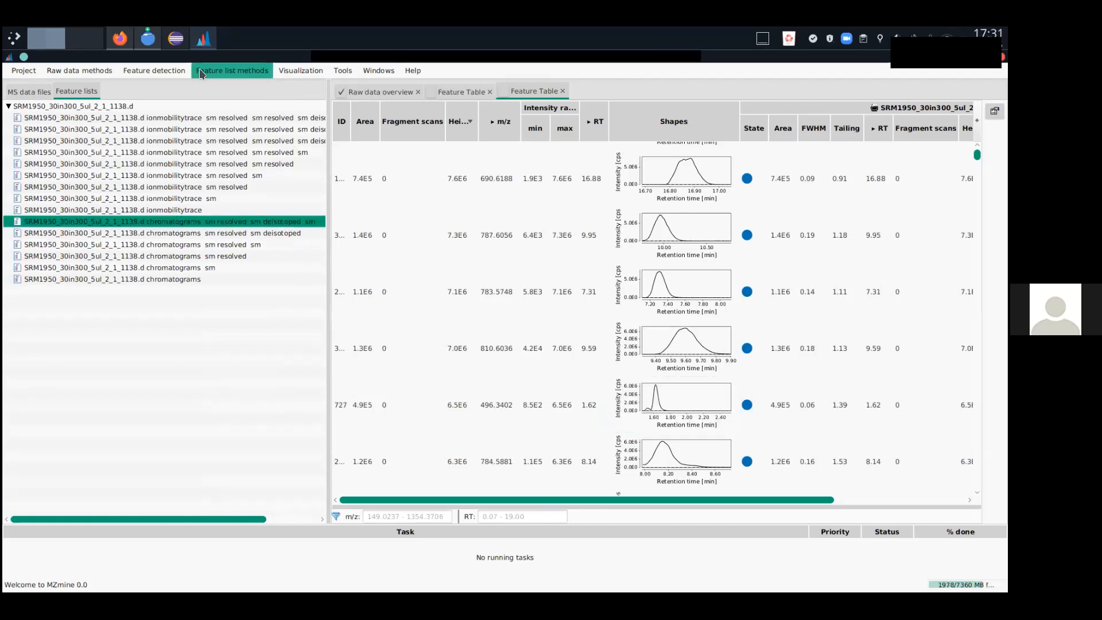
pyautogui.click(240, 74)
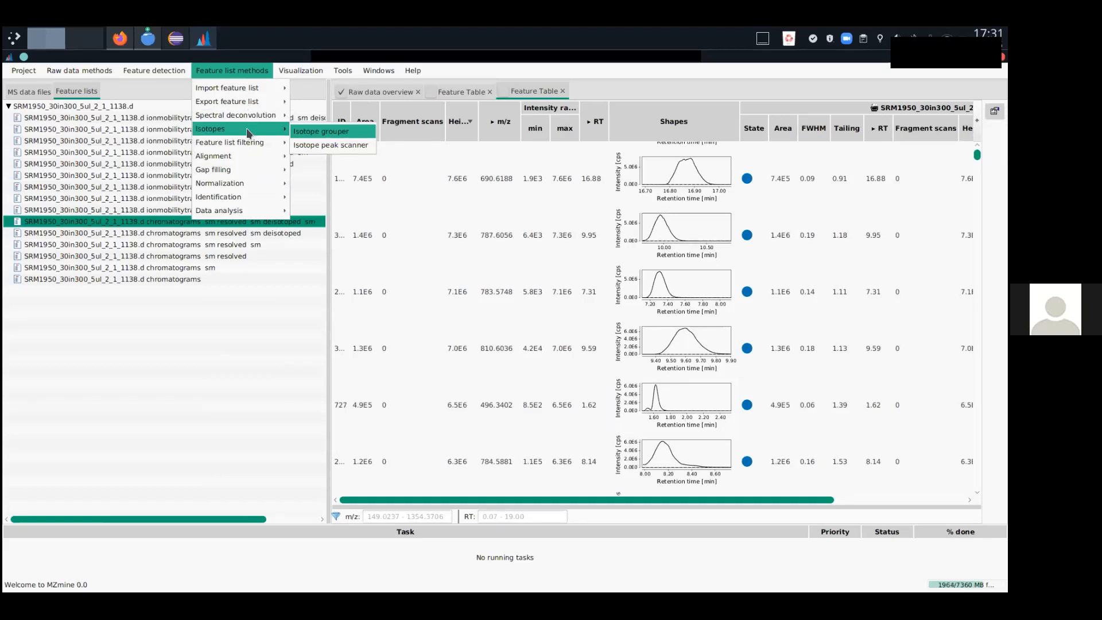
pyautogui.click(346, 132)
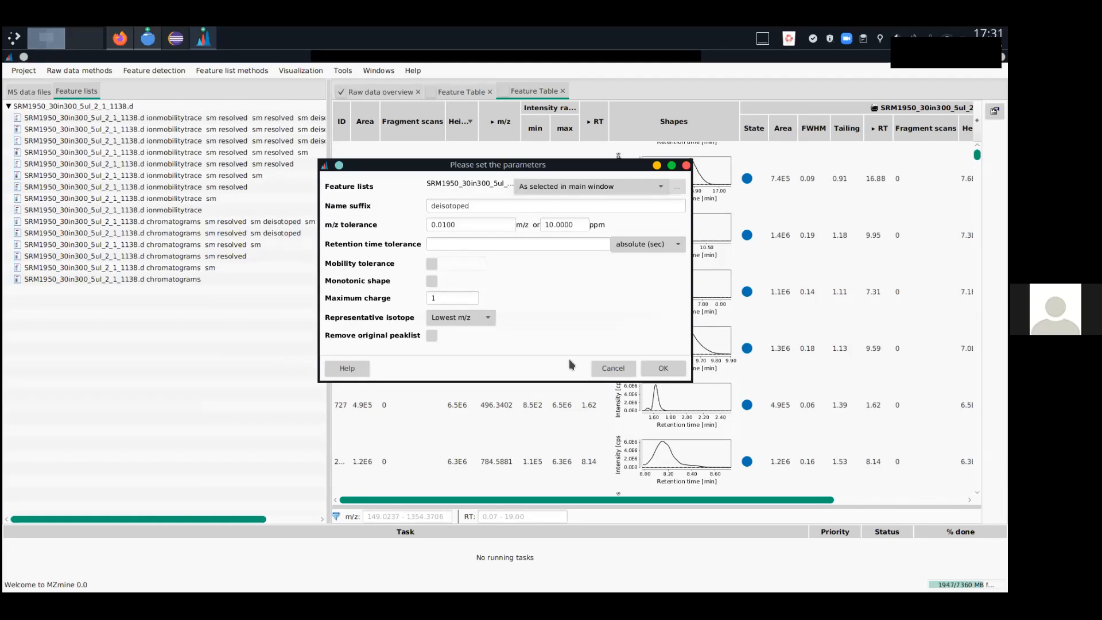
pyautogui.click(530, 251)
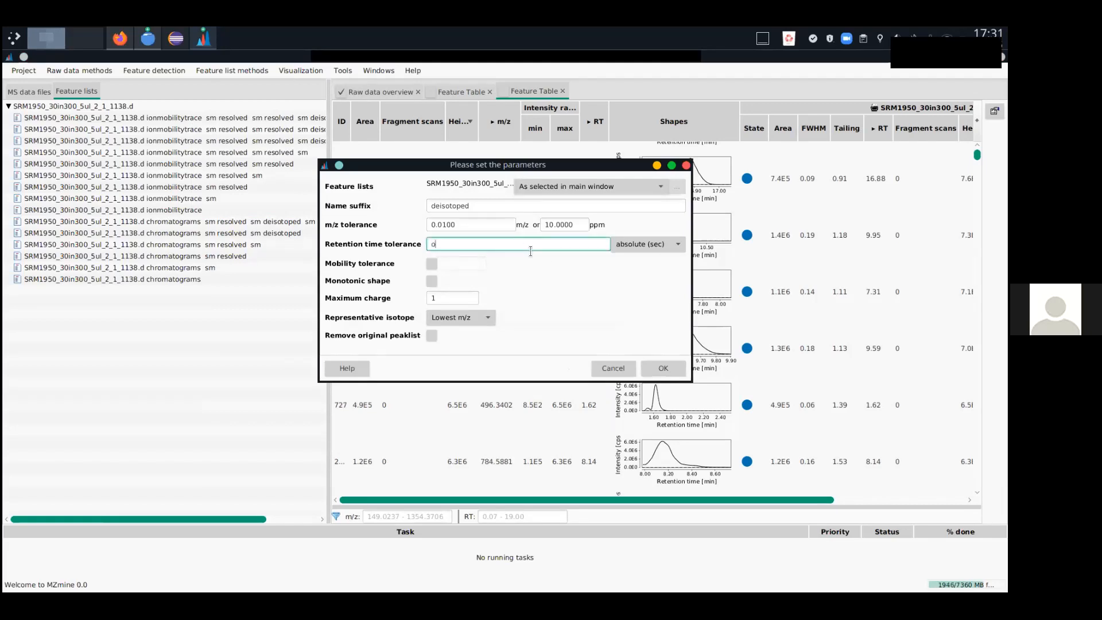
pyautogui.press('BackSpace')
pyautogui.click(624, 372)
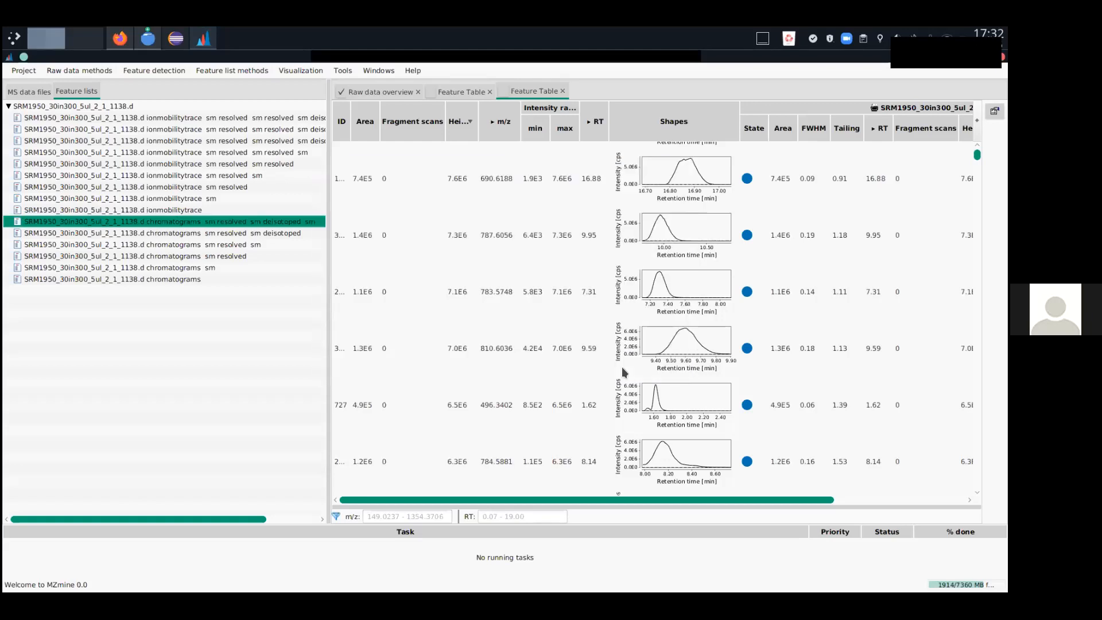
# Compare the number of rows in the feature list summaries of "chromatograms sm resolved sm" and "chromatograms sm resolved sm deisotoped sm".
pyautogui.rightClick(256, 247)
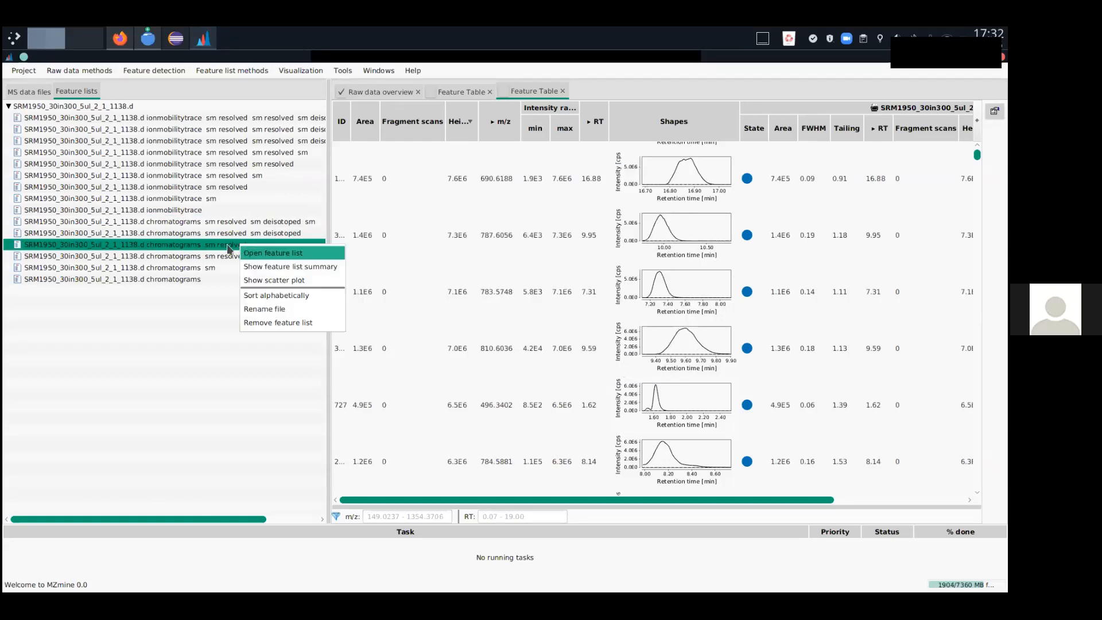
pyautogui.click(309, 267)
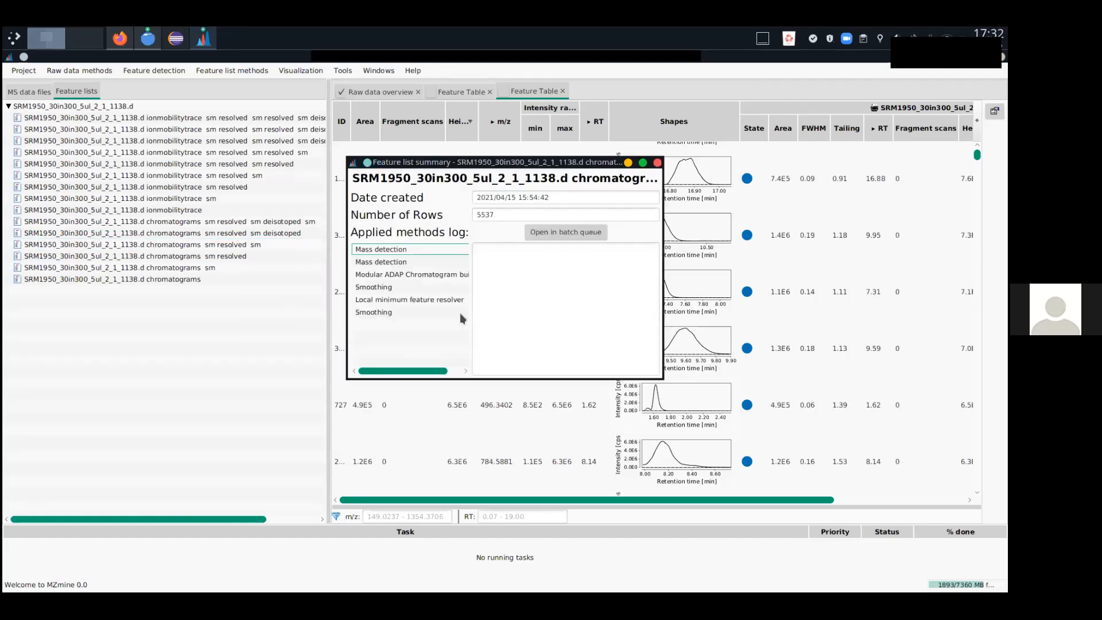
pyautogui.doubleClick(506, 215)
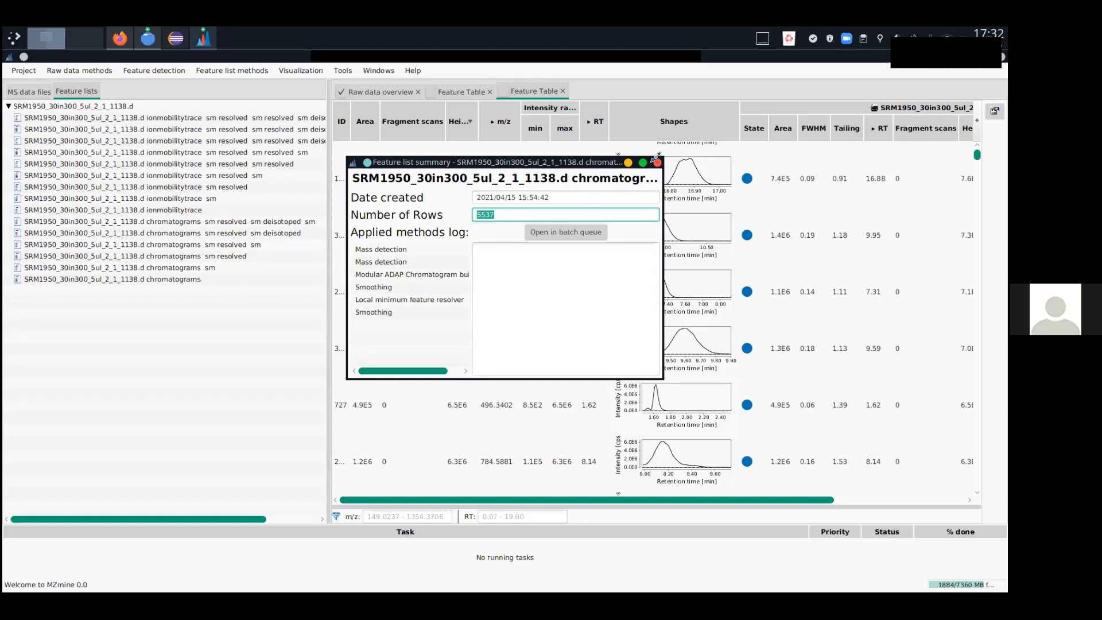
pyautogui.click(658, 163)
pyautogui.rightClick(253, 223)
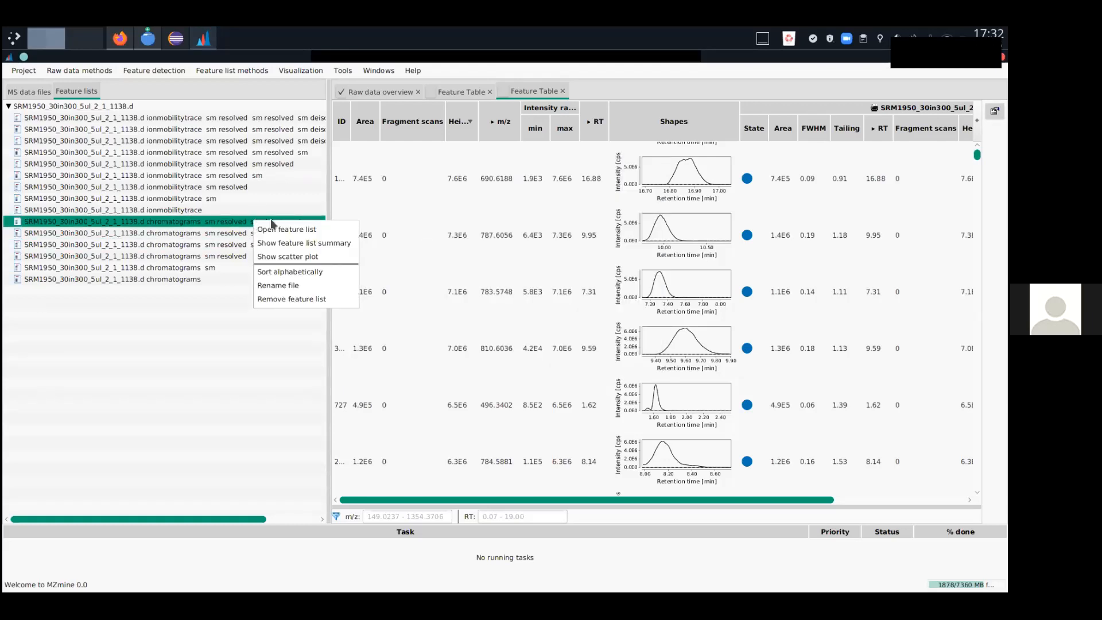
pyautogui.click(303, 243)
pyautogui.moveTo(507, 216); pyautogui.dragTo(489, 210)
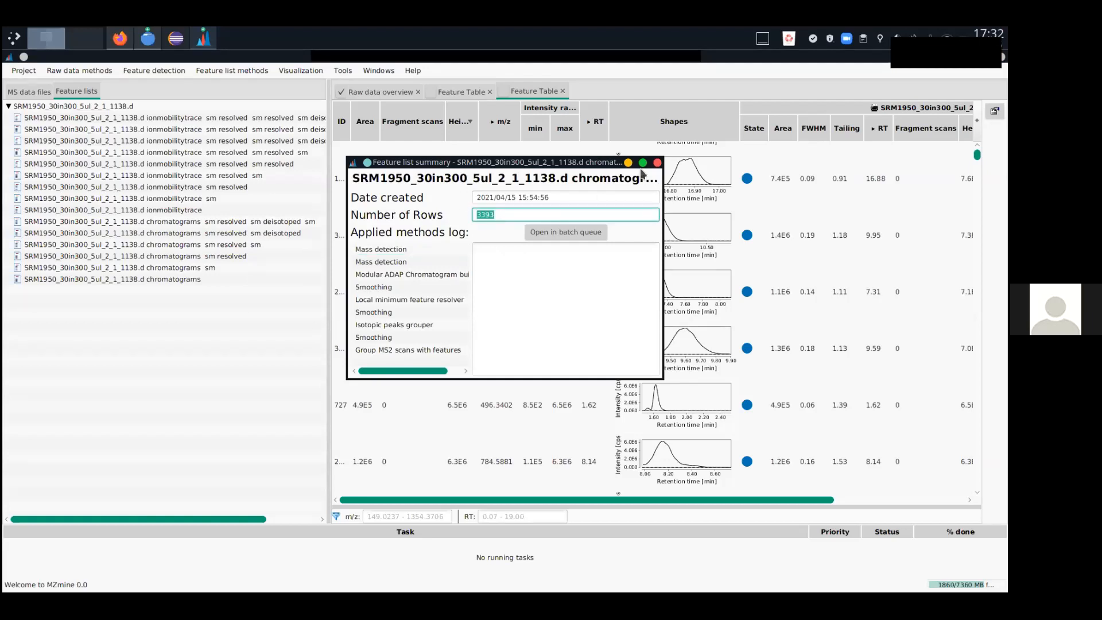
pyautogui.click(657, 163)
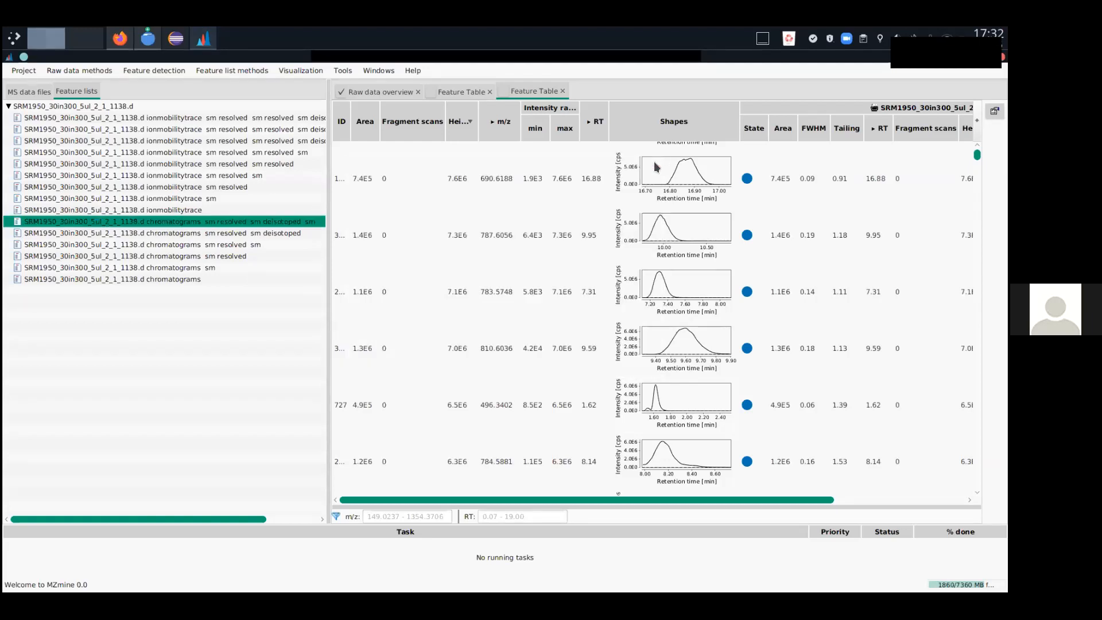
# Open the feature table of the "chromatograms sm resolved sm deisotoped sm" list and show the isotope pattern of the m/z 758.5728 feature.
pyautogui.doubleClick(297, 222)
pyautogui.moveTo(283, 356); pyautogui.dragTo(155, 359)
pyautogui.rightClick(727, 183)
pyautogui.moveTo(772, 189)
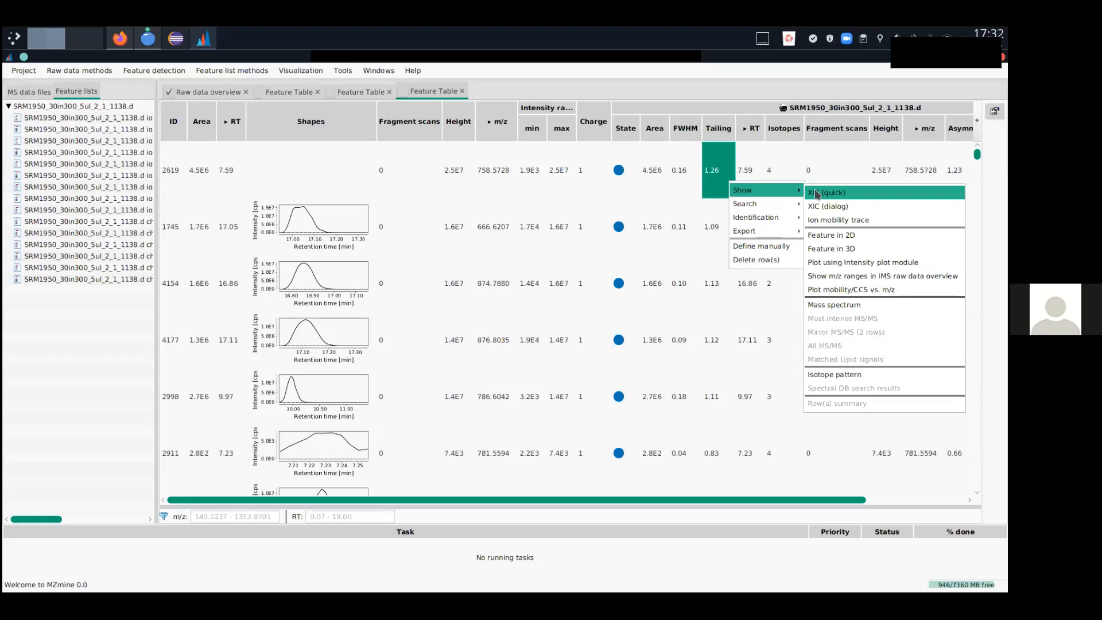
pyautogui.click(869, 377)
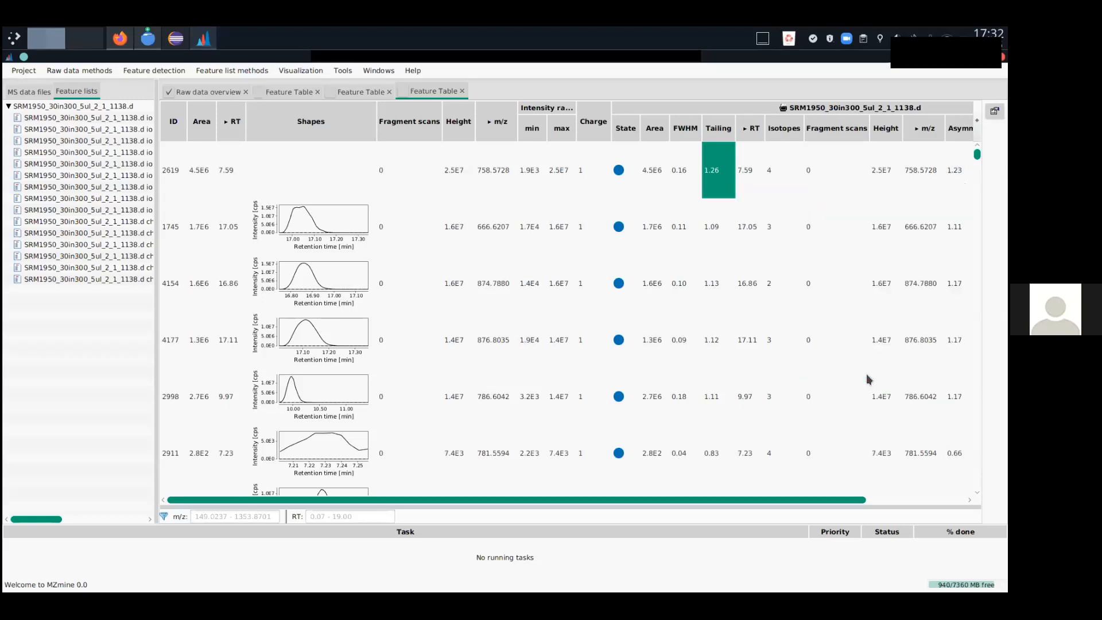
# Inspect the isotope peaks around m/z 758 up close, restore the full spectrum range and close the spectrum.
pyautogui.moveTo(591, 119); pyautogui.dragTo(640, 513)
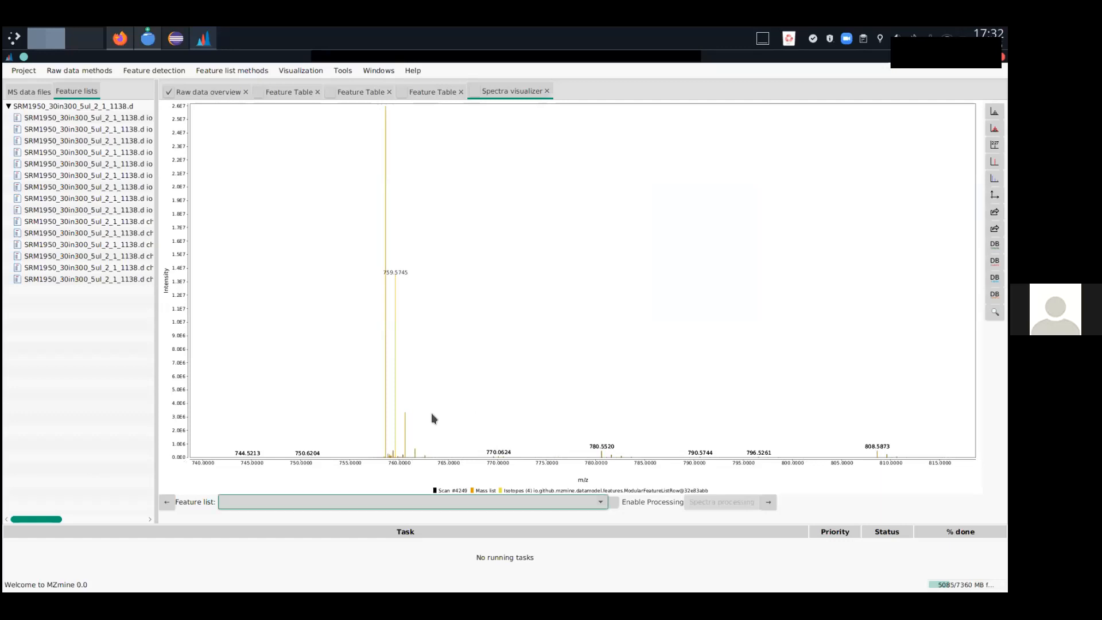
pyautogui.moveTo(356, 169); pyautogui.dragTo(464, 470)
pyautogui.moveTo(511, 432); pyautogui.dragTo(435, 329)
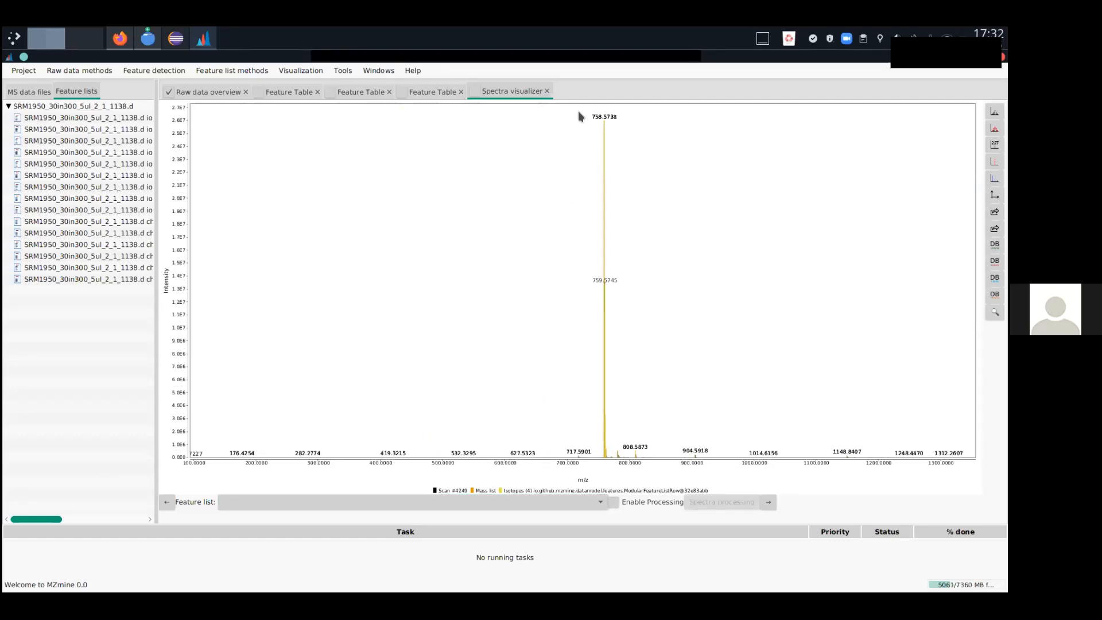
pyautogui.click(546, 91)
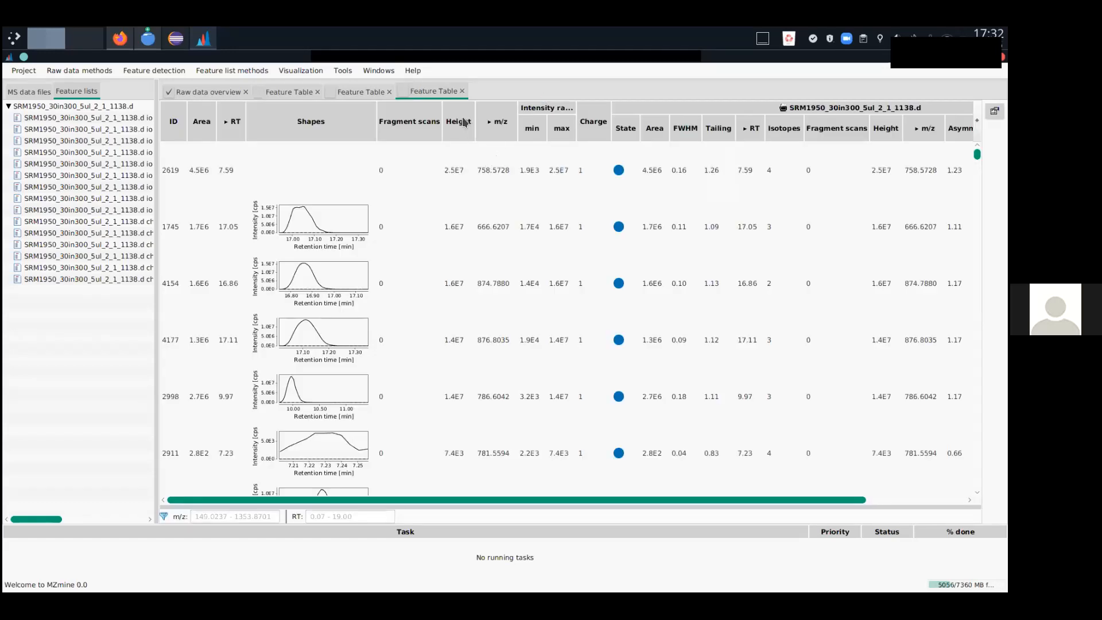
# Close the deisotoped list's feature table and widen the feature list pane to make the list names readable.
pyautogui.moveTo(582, 500); pyautogui.dragTo(587, 499)
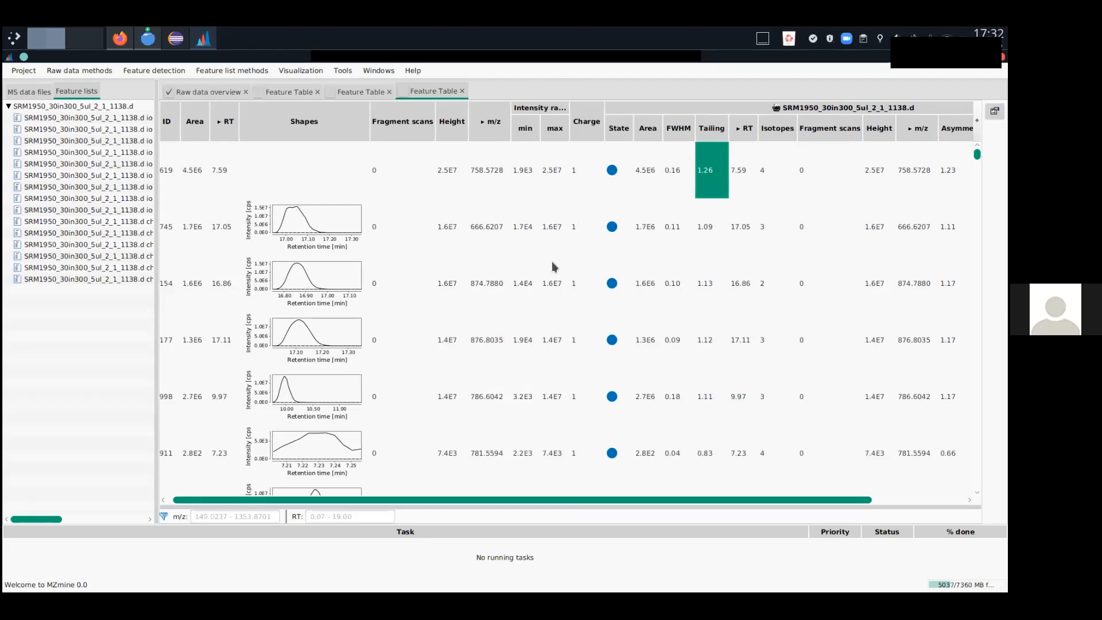
pyautogui.moveTo(153, 295); pyautogui.dragTo(241, 295)
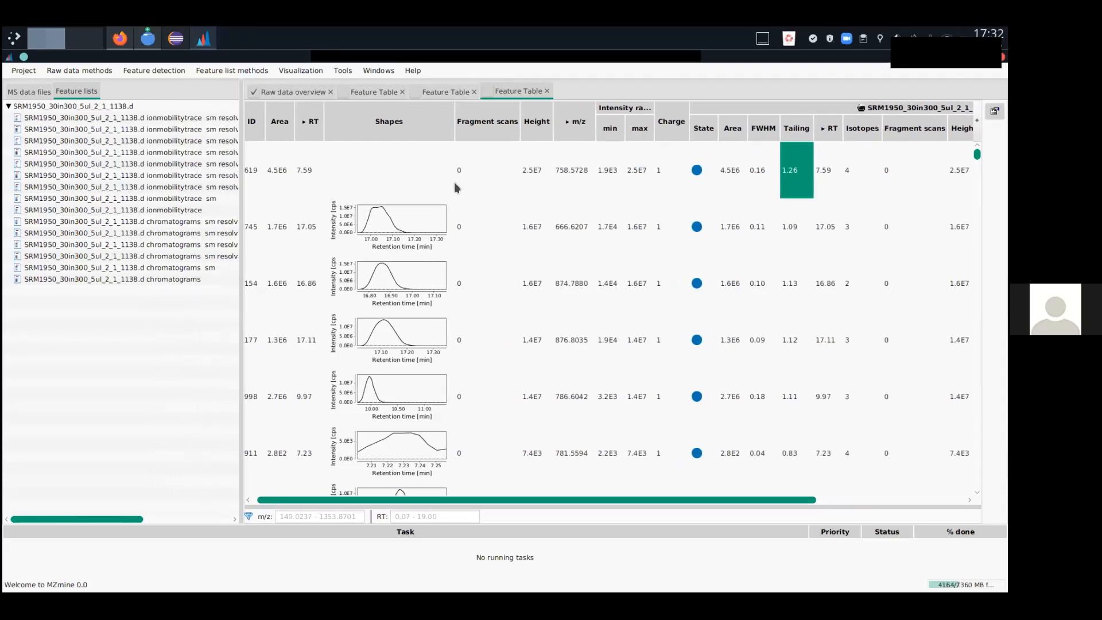
pyautogui.click(547, 91)
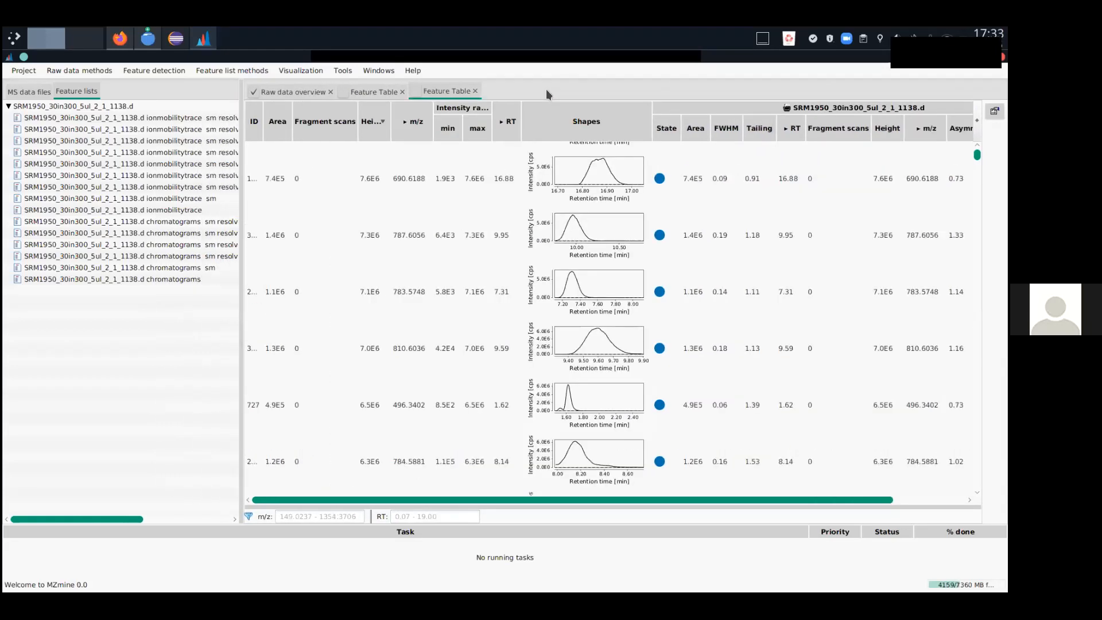
pyautogui.moveTo(245, 452); pyautogui.dragTo(311, 446)
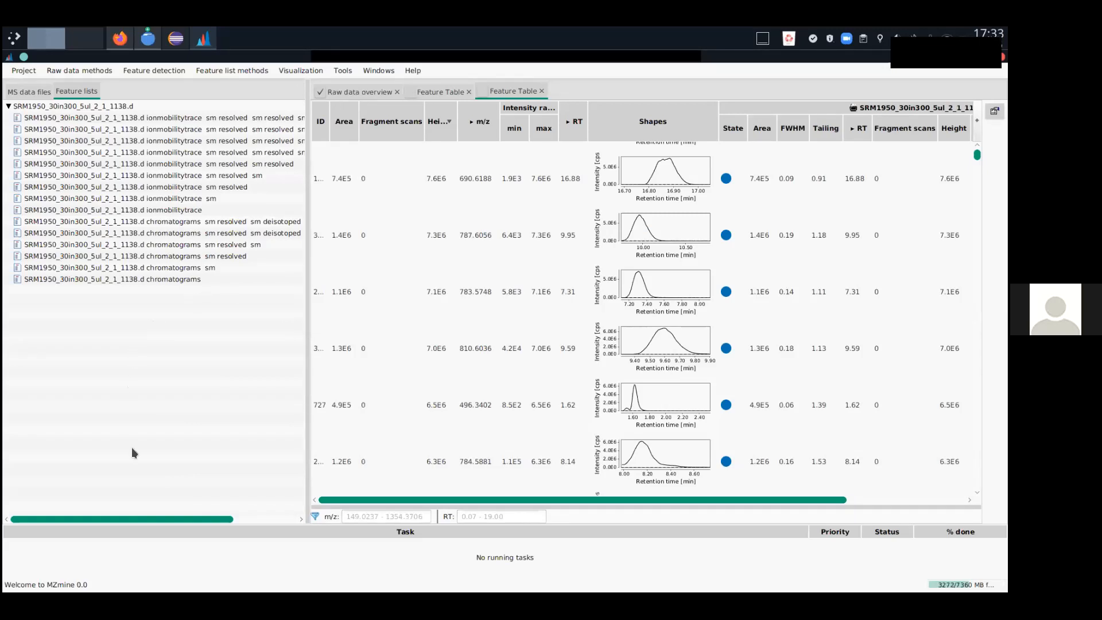
pyautogui.moveTo(307, 431); pyautogui.dragTo(298, 429)
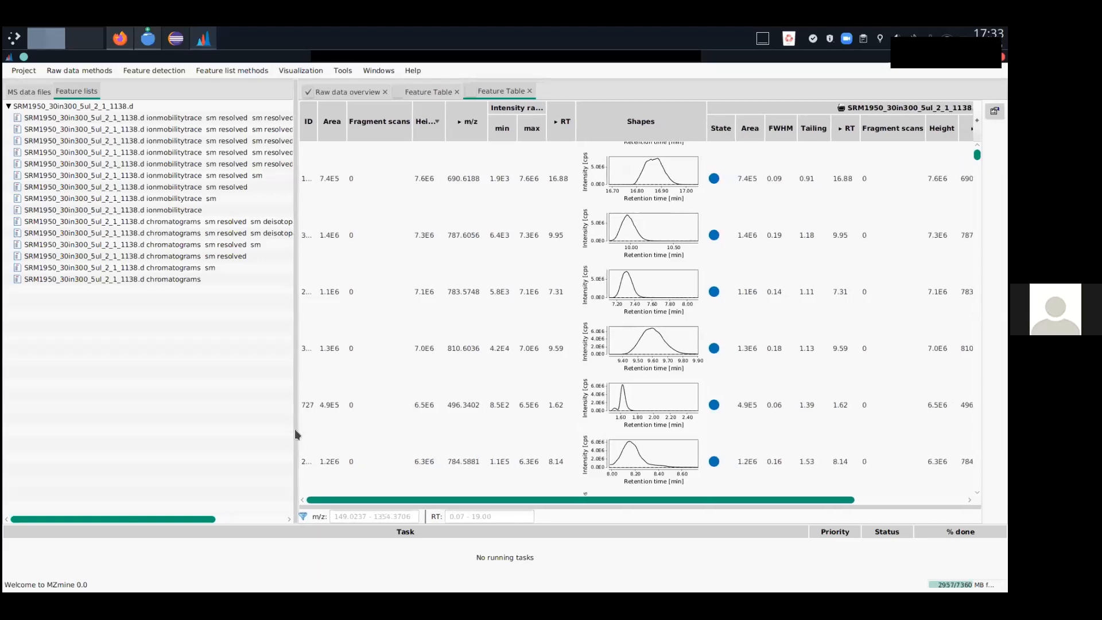
# Return to the raw data overview of SRM1950_30in300_5ul_2_1_1138.d and zoom the spectrum around the m/z 758.5731 peak.
pyautogui.click(32, 96)
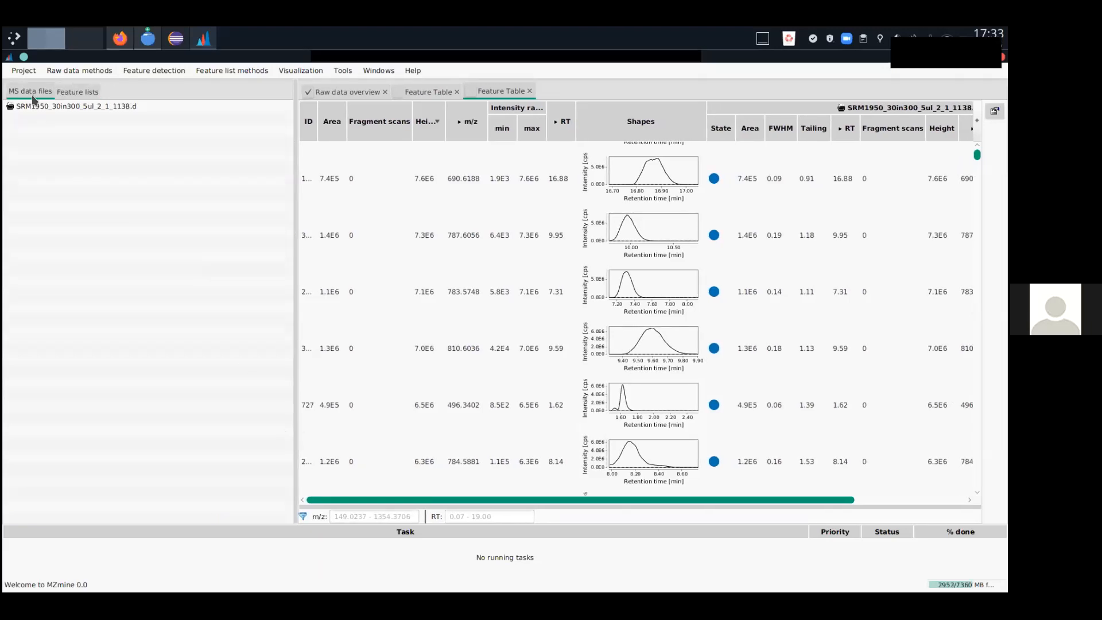
pyautogui.click(36, 107)
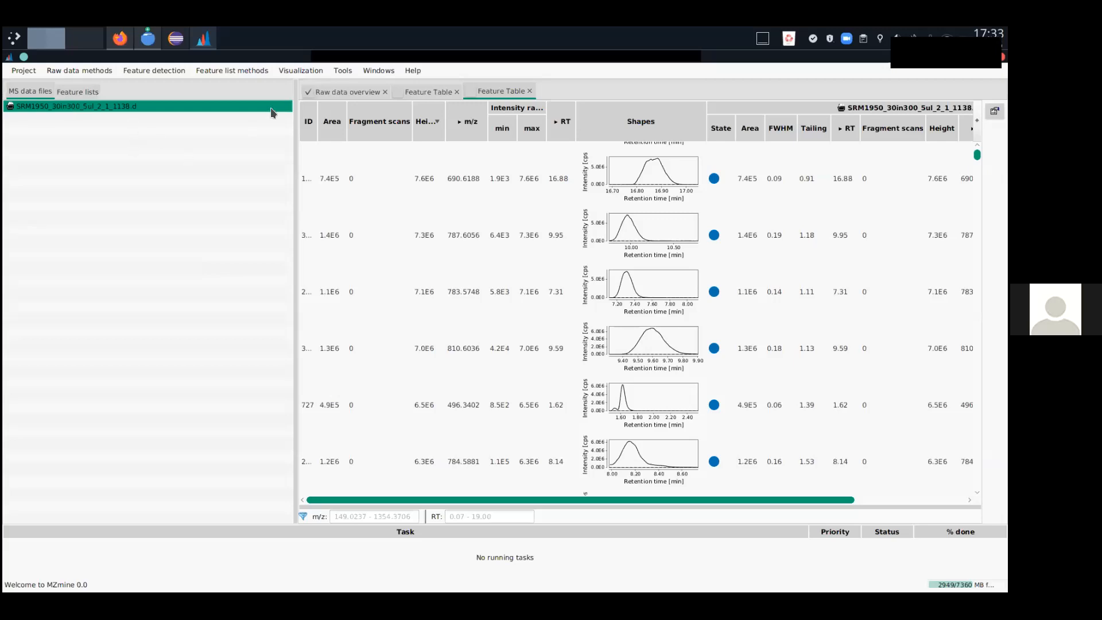
pyautogui.moveTo(298, 123); pyautogui.dragTo(256, 121)
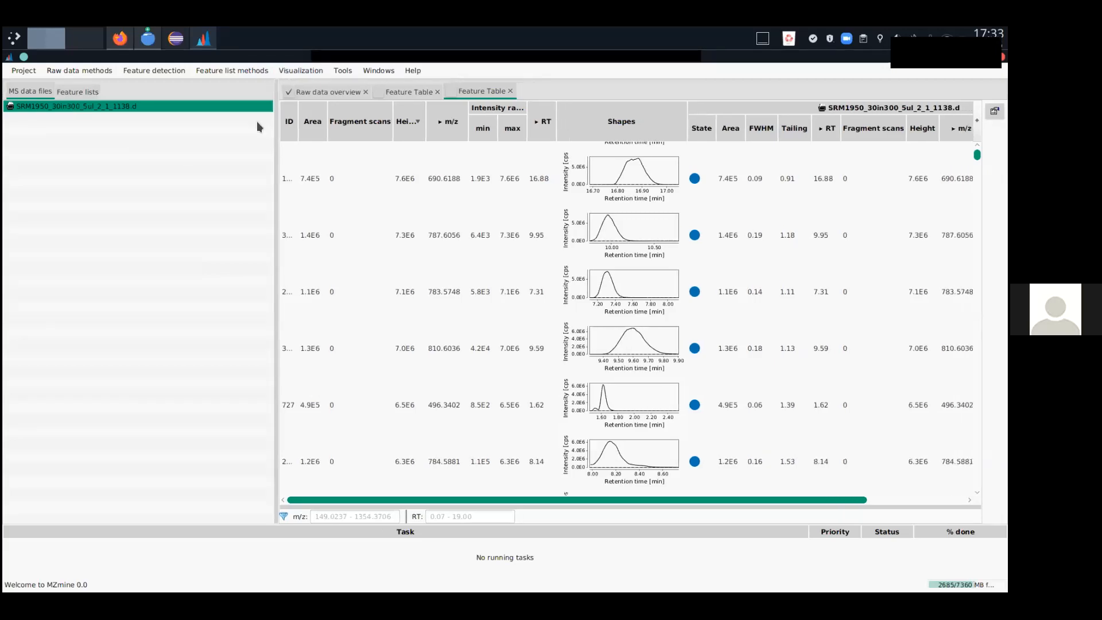
pyautogui.click(305, 93)
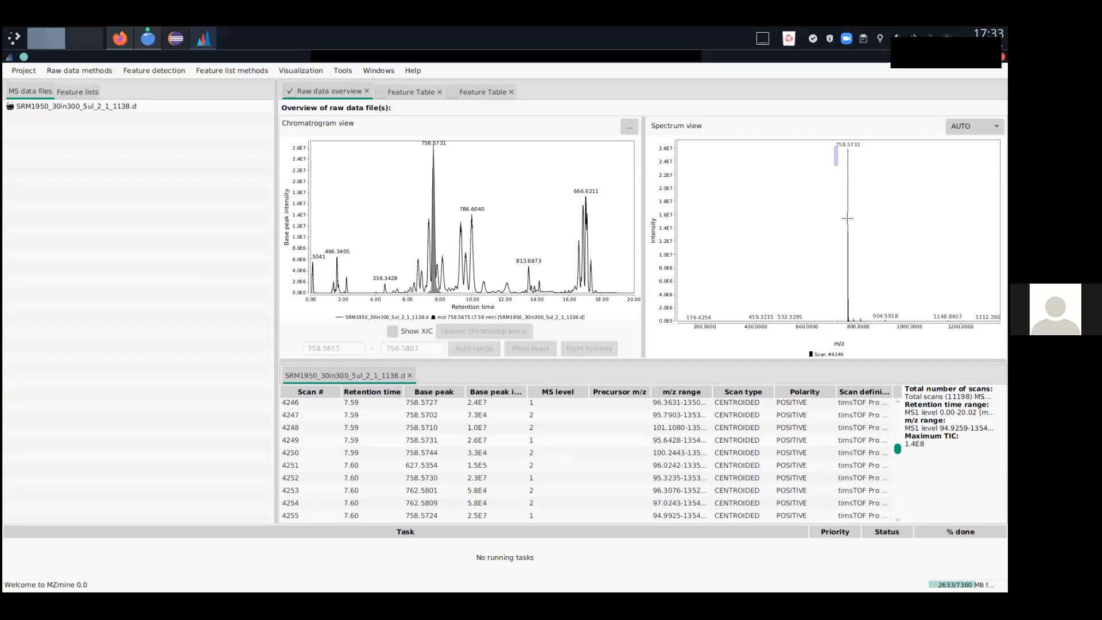
pyautogui.moveTo(847, 218); pyautogui.dragTo(889, 230)
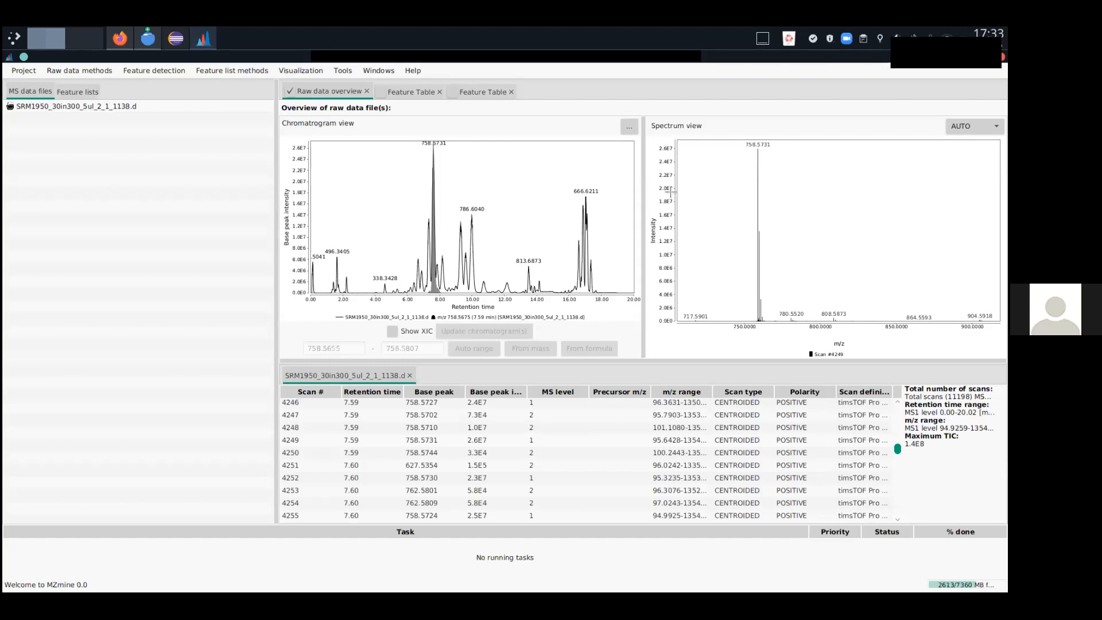
# Open the ion mobility raw data overview for SRM1950_30in300_5ul_2_1_1138.d with the preset parameters.
pyautogui.click(195, 107)
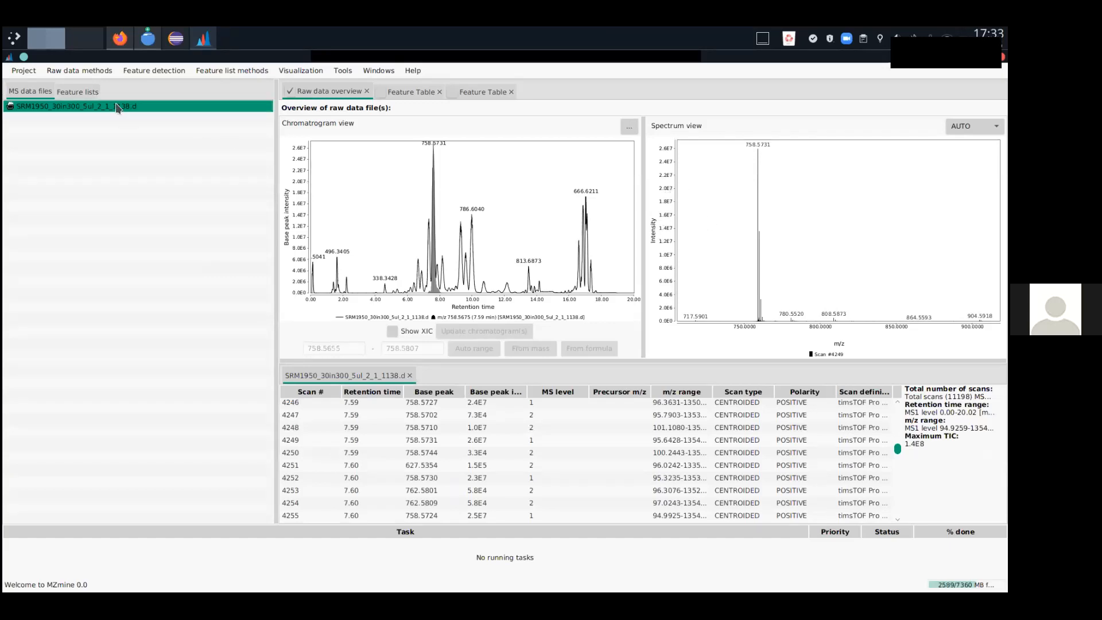
pyautogui.click(298, 71)
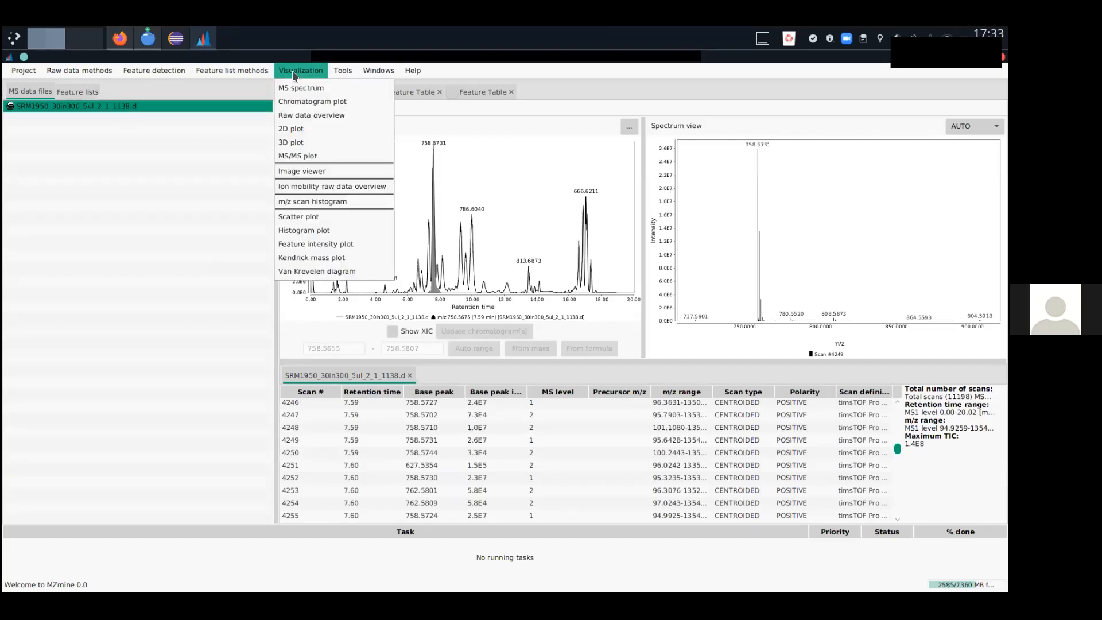
pyautogui.click(337, 188)
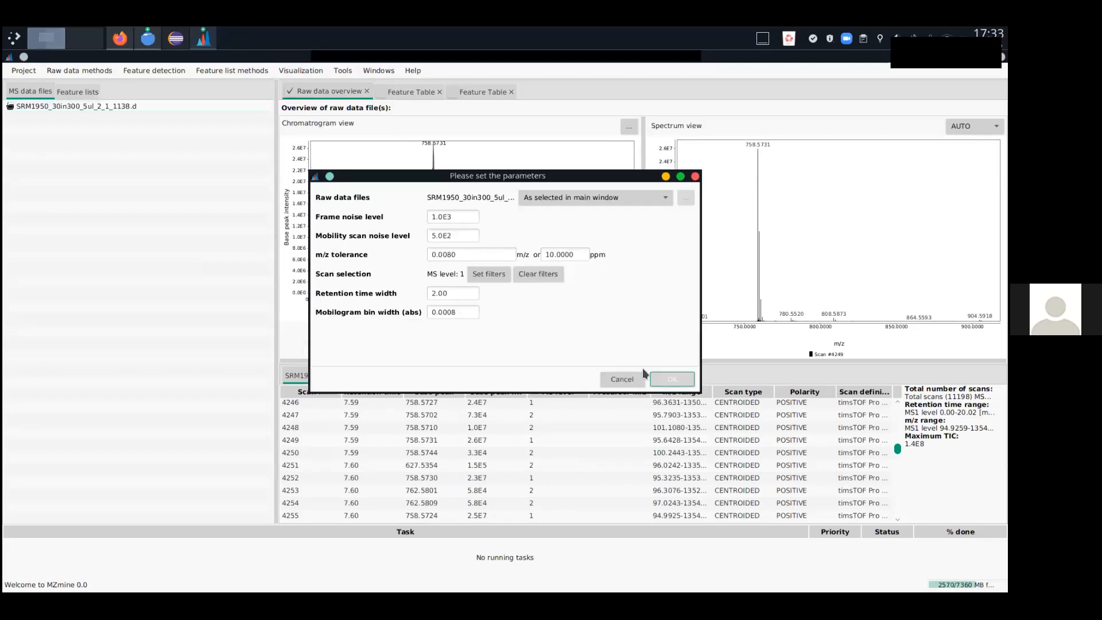
pyautogui.click(670, 378)
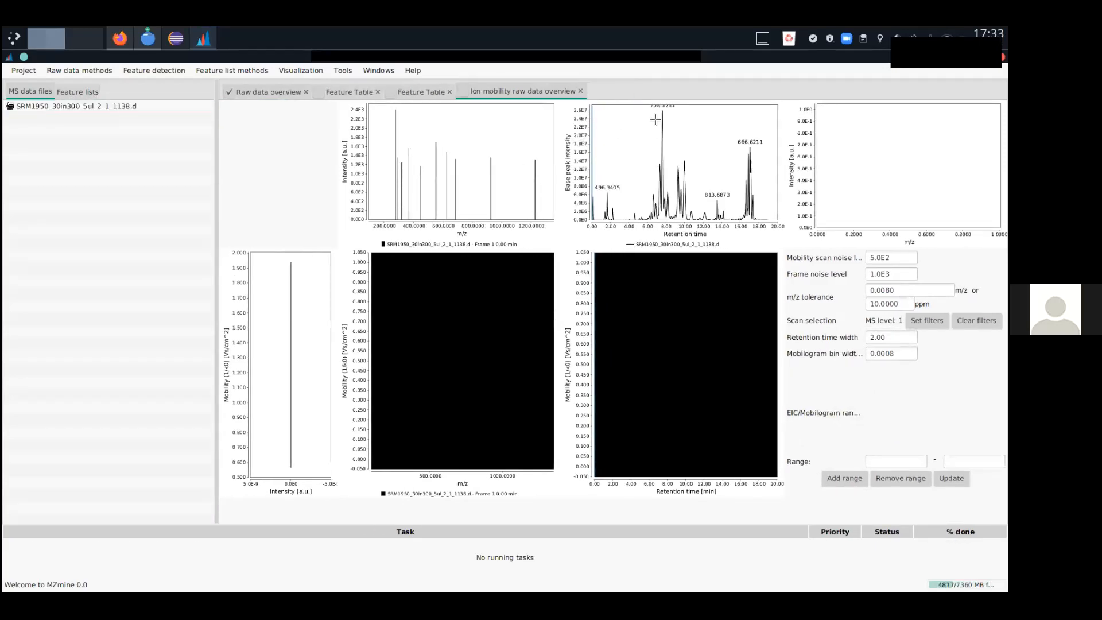
# Zoom the base peak chromatogram to about 15.8–17.8 min and select the frame at 16.75 min.
pyautogui.moveTo(702, 167); pyautogui.dragTo(777, 269)
pyautogui.moveTo(677, 156); pyautogui.dragTo(729, 265)
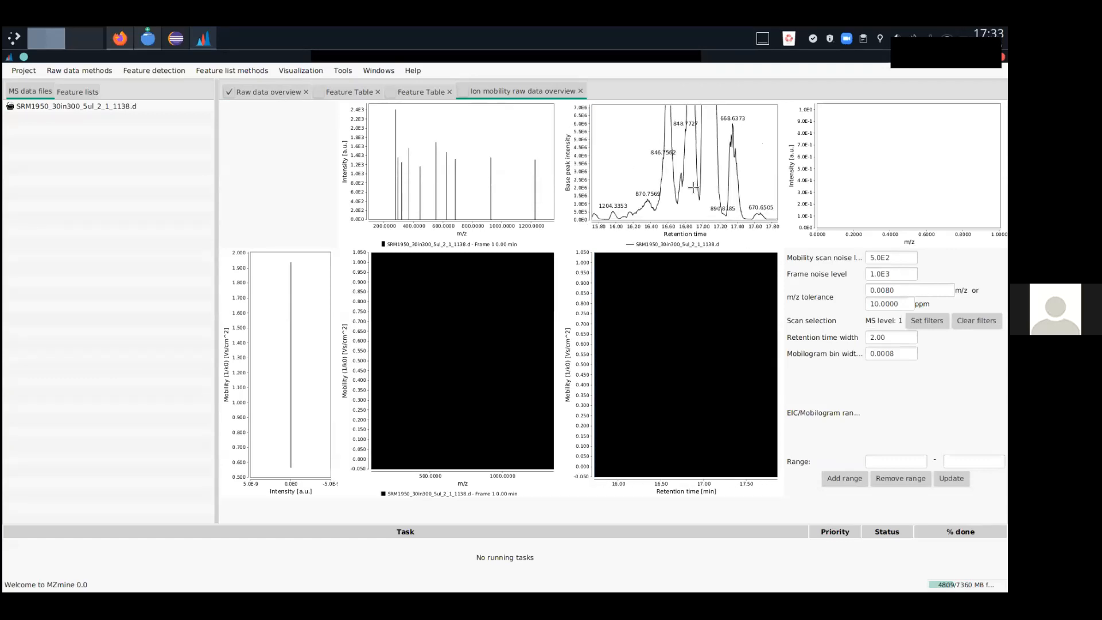
pyautogui.click(682, 175)
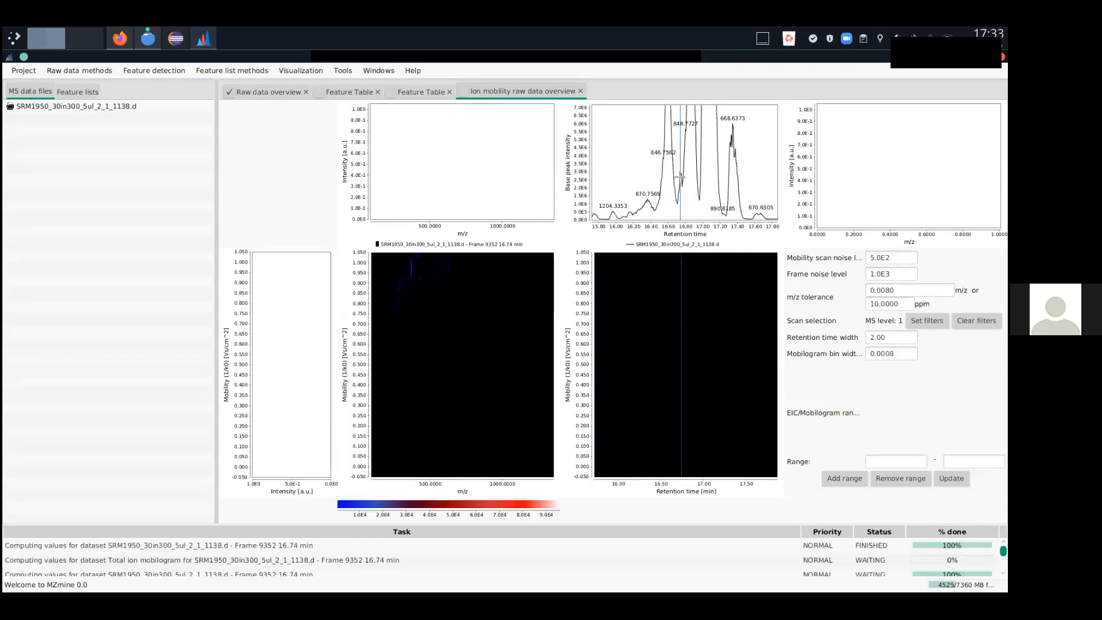
pyautogui.click(683, 175)
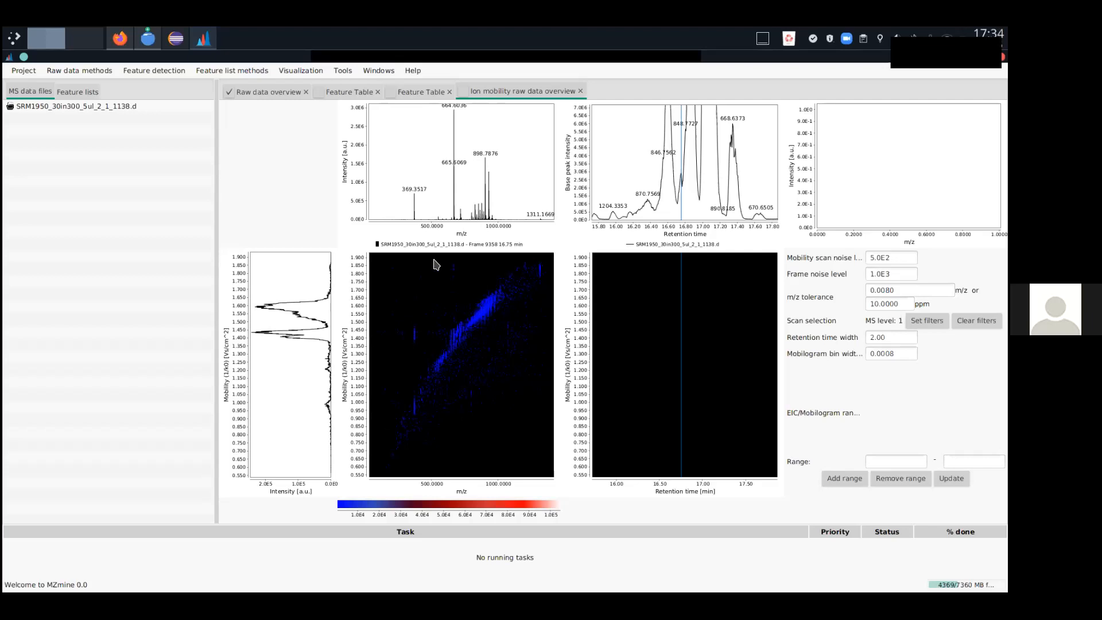
# Select the m/z 664.6036 peak and zoom its ion mobility trace and chromatogram to about 16.65–16.85 min.
pyautogui.click(453, 111)
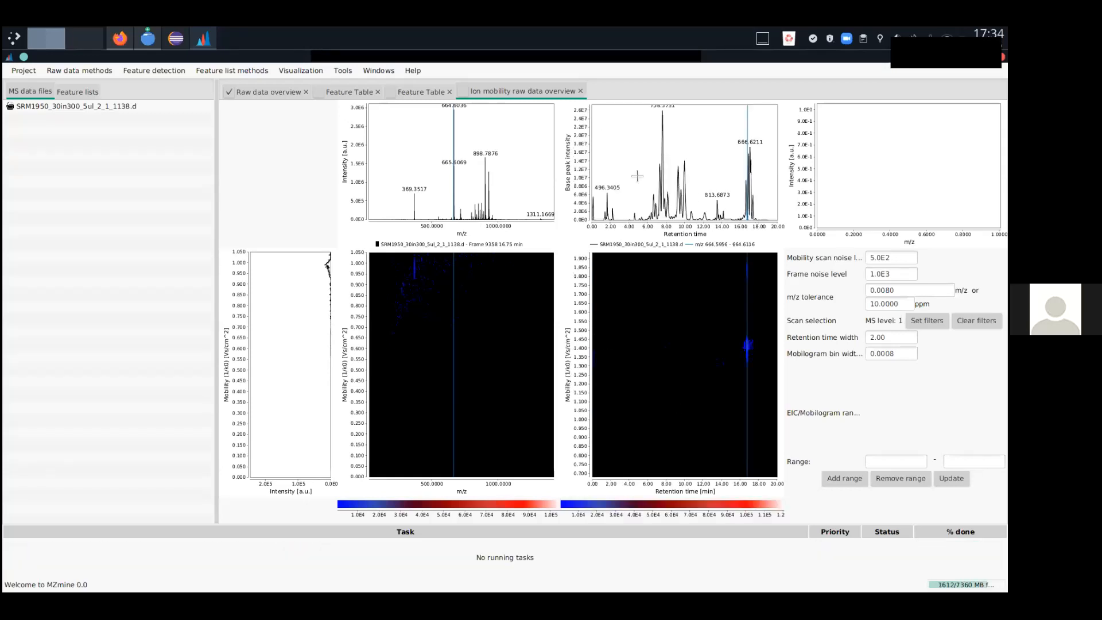
pyautogui.moveTo(729, 483); pyautogui.dragTo(692, 483)
pyautogui.moveTo(729, 313); pyautogui.dragTo(776, 365)
pyautogui.moveTo(682, 319); pyautogui.dragTo(730, 428)
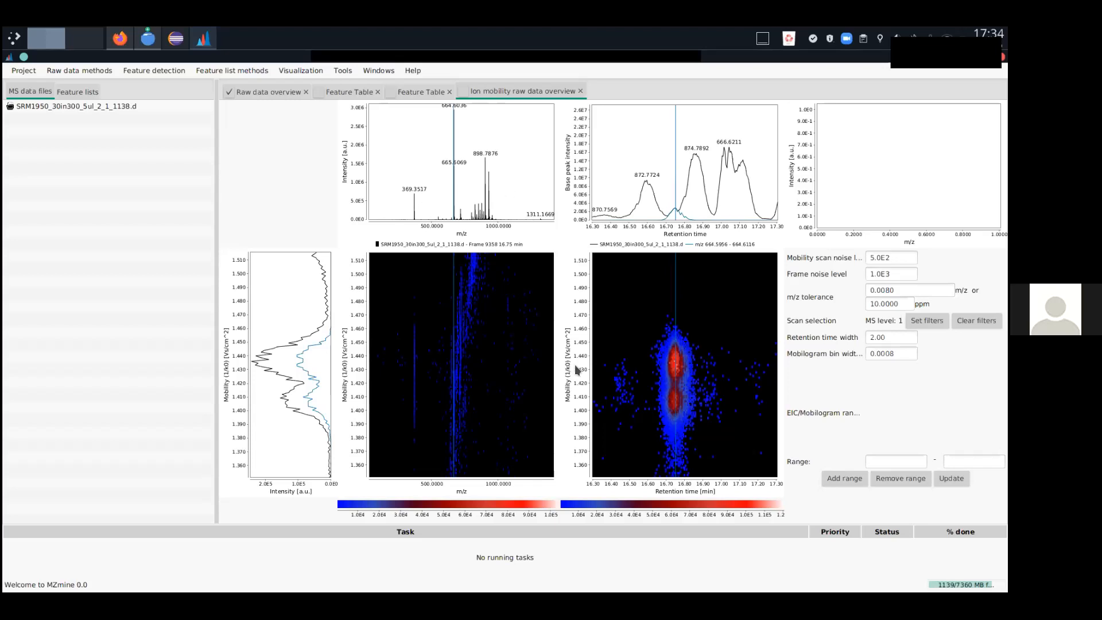
pyautogui.scroll(1, 577, 369)
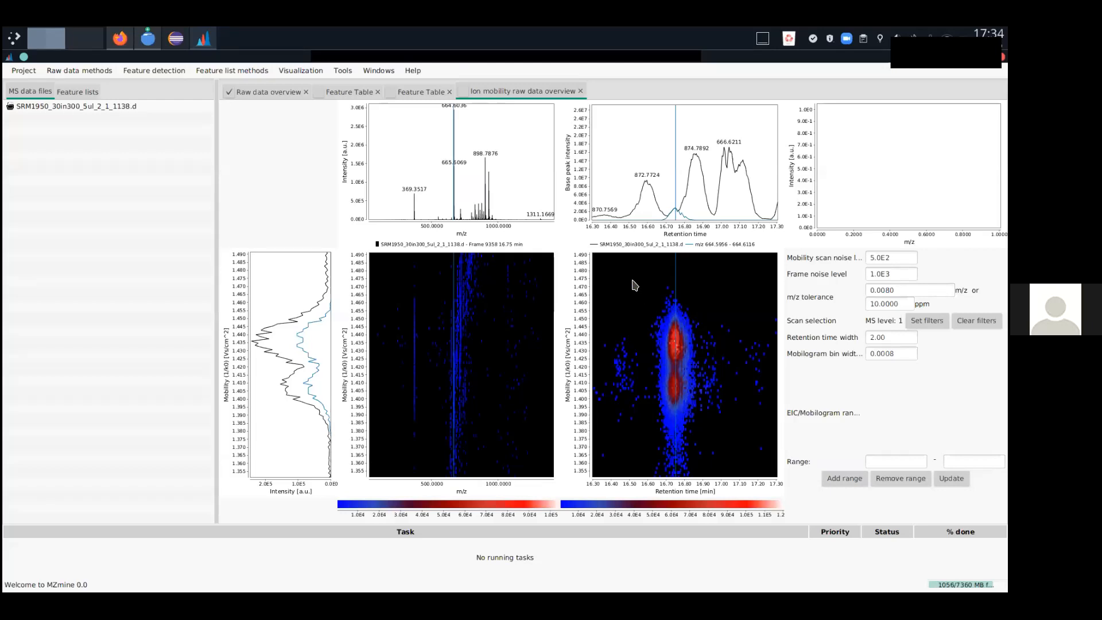
pyautogui.moveTo(657, 183); pyautogui.dragTo(693, 221)
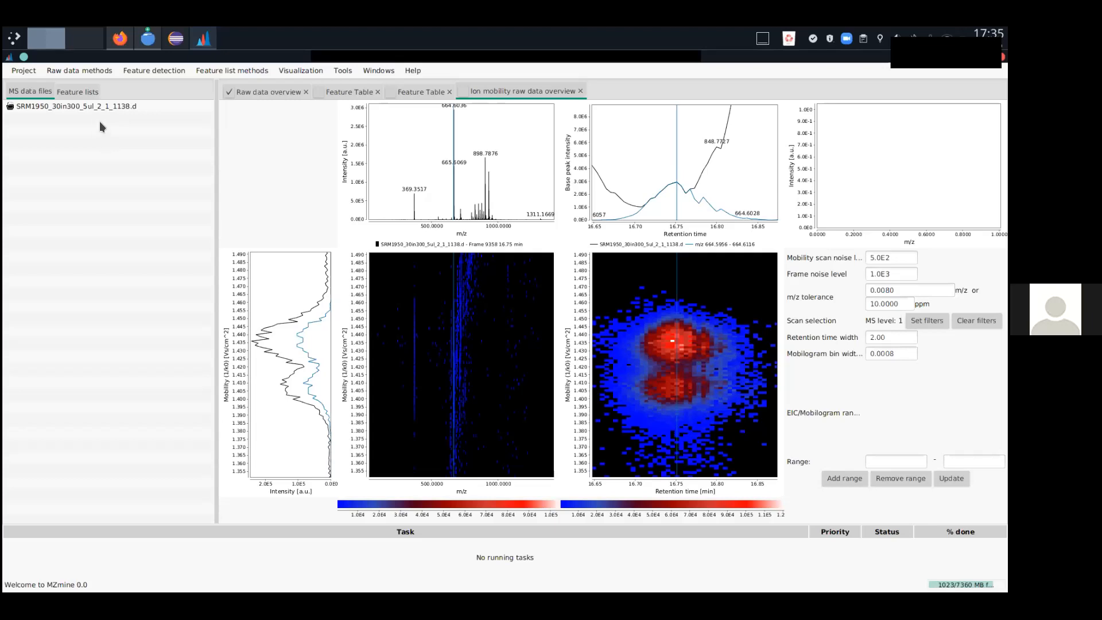
# Review the Ion mobility trace builder settings with minimum consecutive retention time data points at 10, and leave without running it.
pyautogui.click(90, 71)
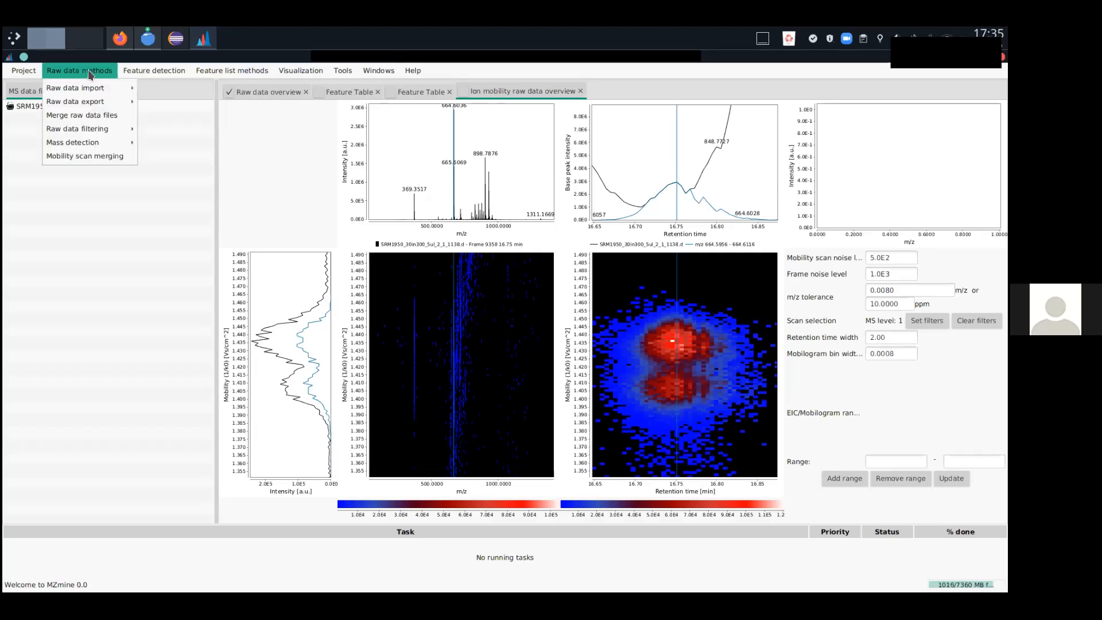
pyautogui.moveTo(97, 142)
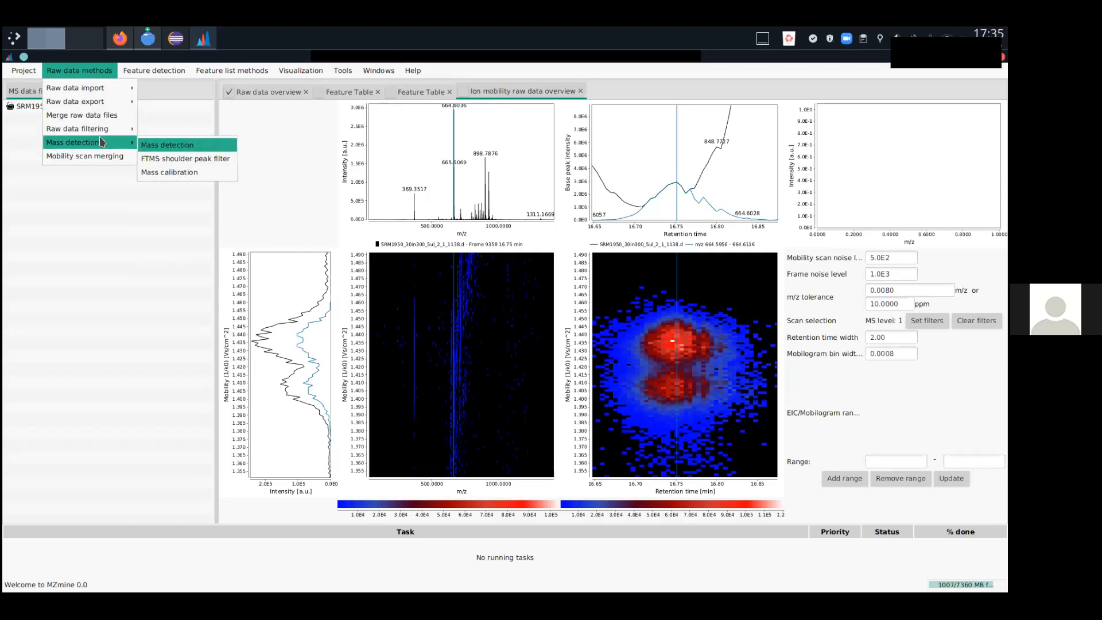
pyautogui.moveTo(172, 73)
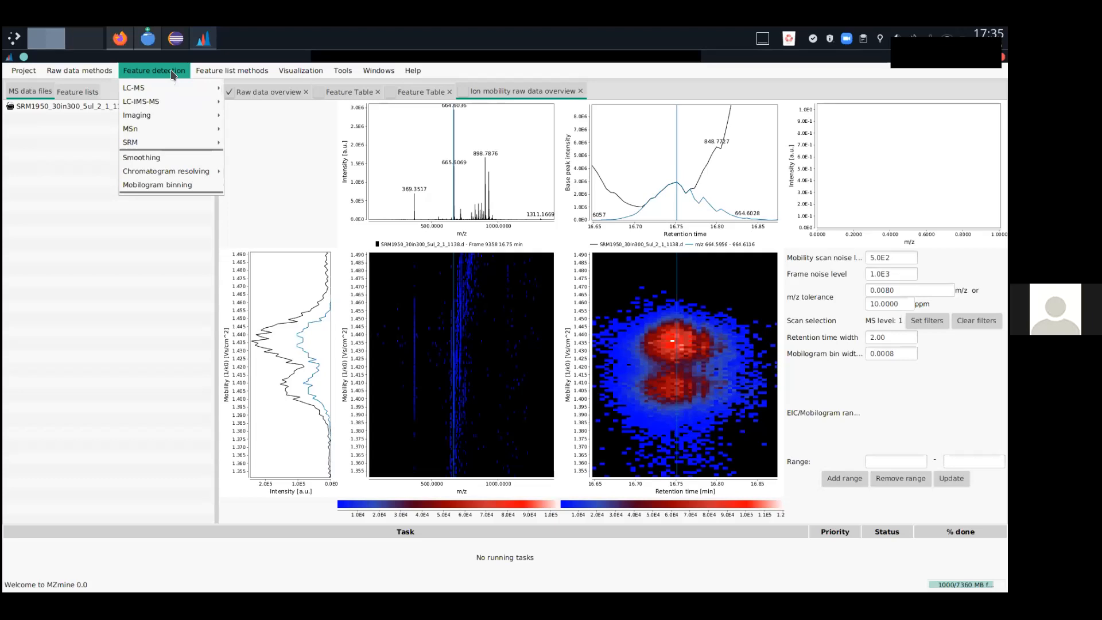
pyautogui.moveTo(163, 104)
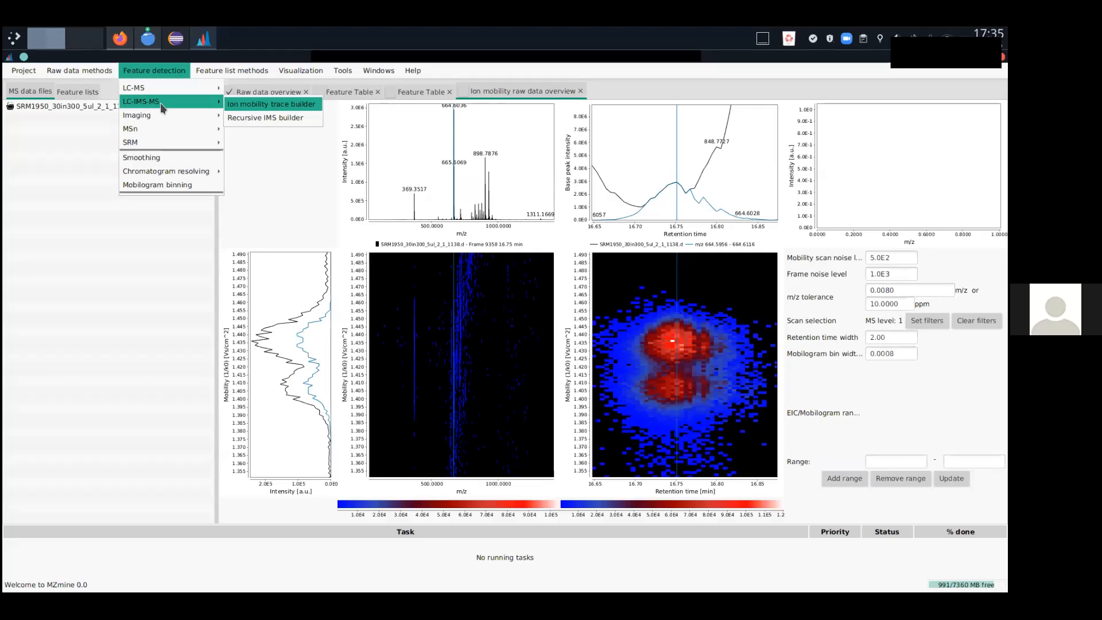
pyautogui.click(275, 107)
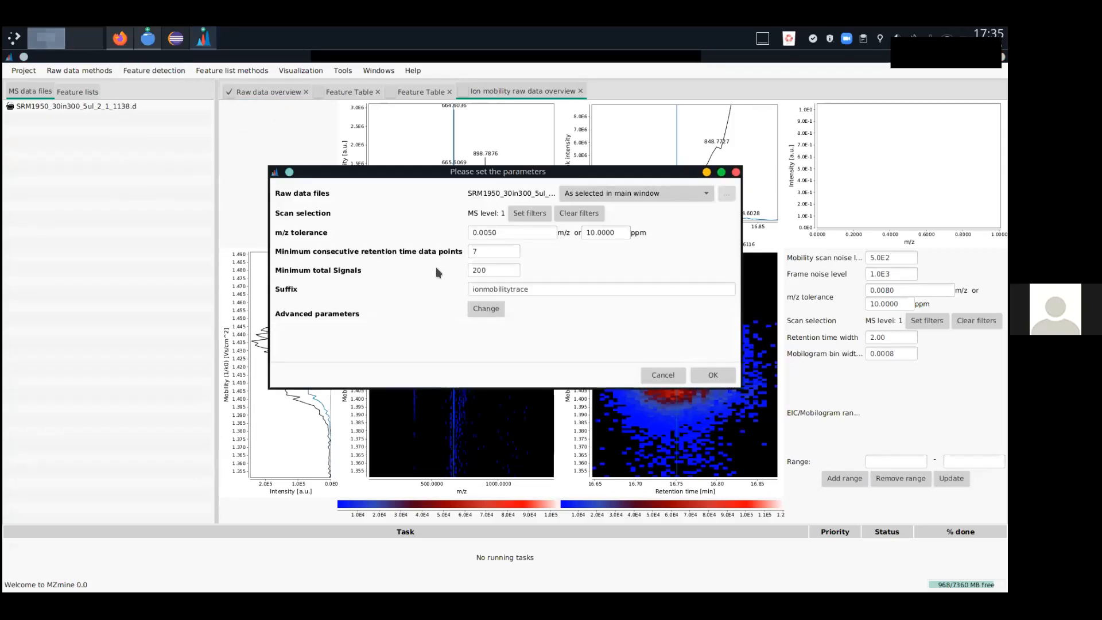
pyautogui.click(502, 253)
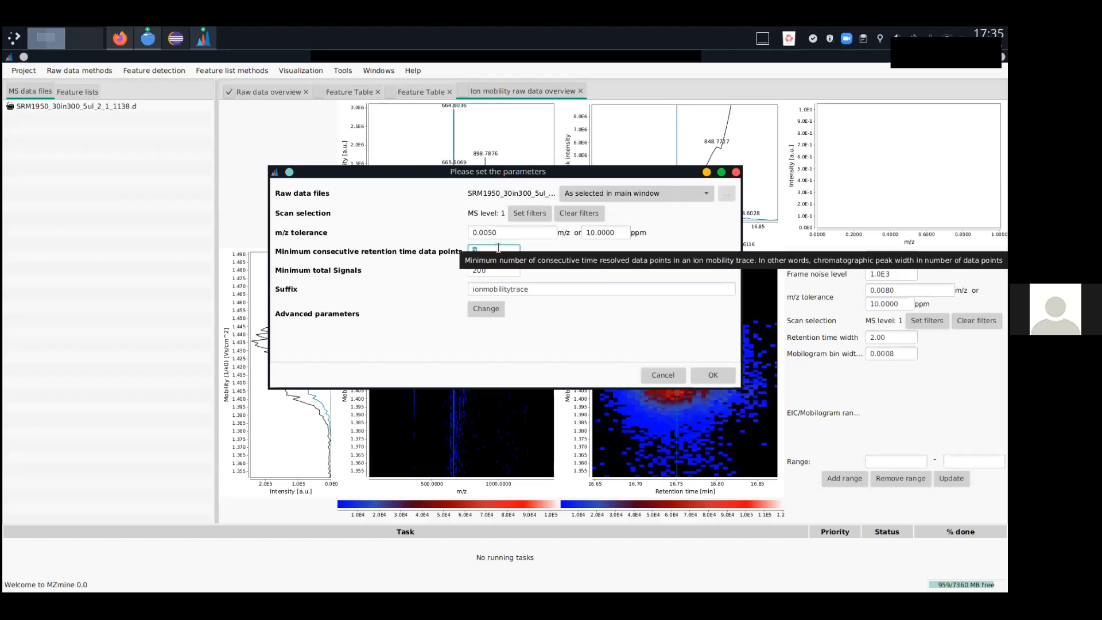
pyautogui.write('10')
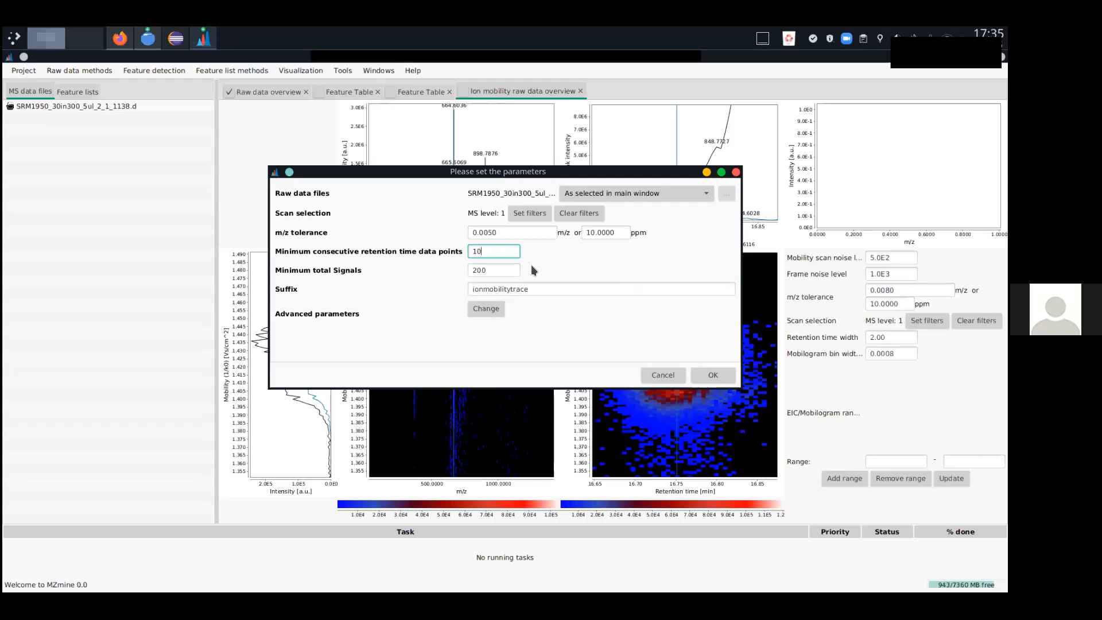
pyautogui.press('Tab')
pyautogui.click(519, 273)
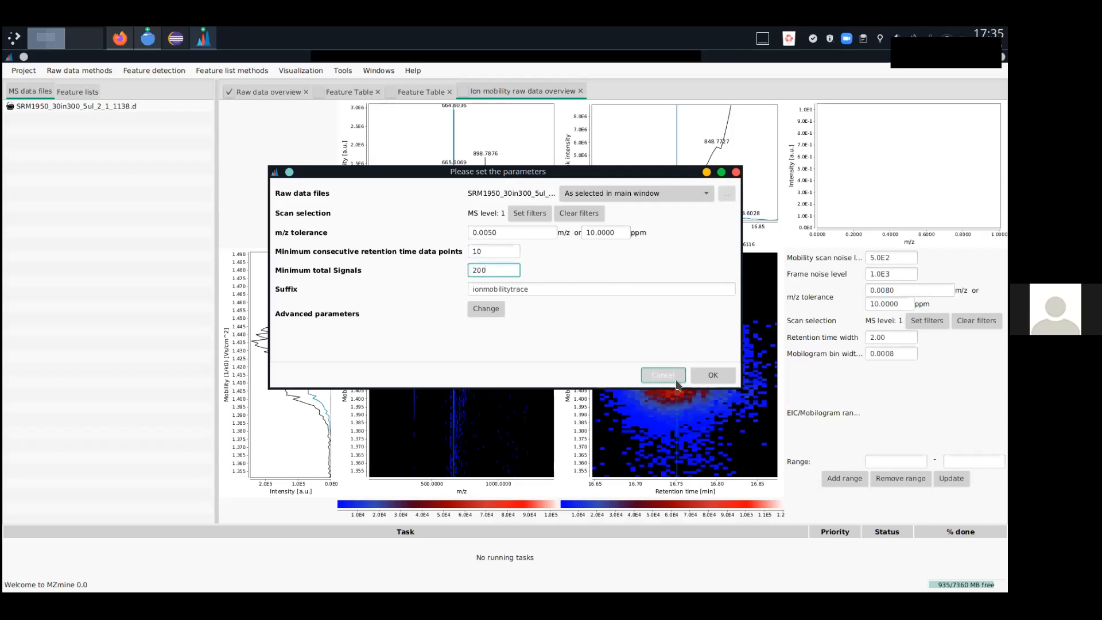
pyautogui.click(654, 374)
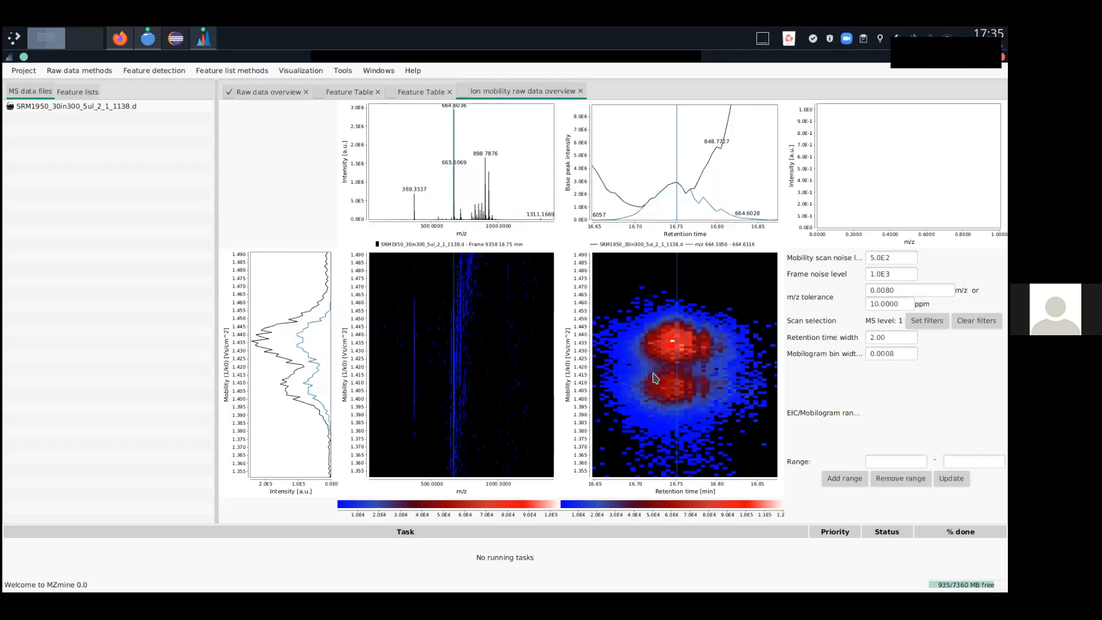
# Show the feature lists with their full names and close the ion mobility raw data overview and both feature tables.
pyautogui.click(89, 91)
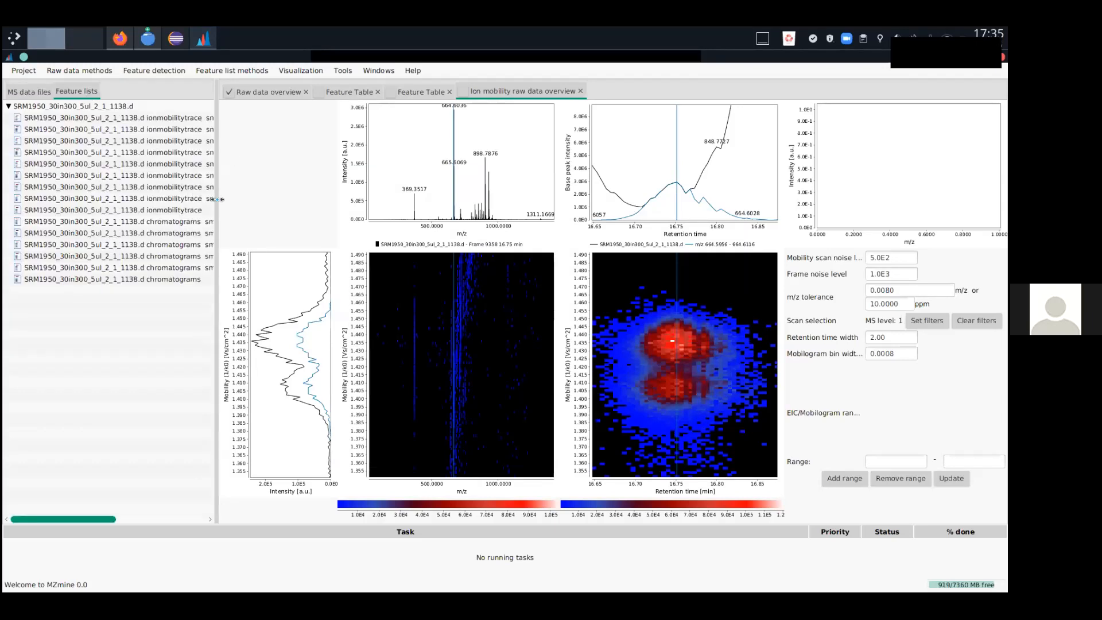
pyautogui.moveTo(217, 201); pyautogui.dragTo(356, 207)
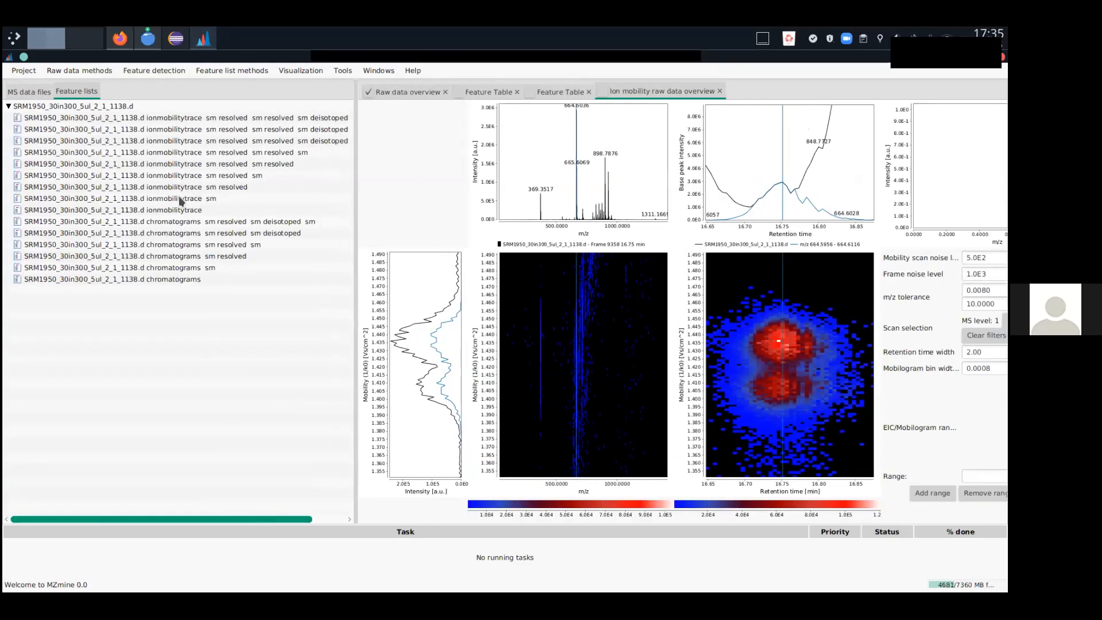
pyautogui.click(719, 91)
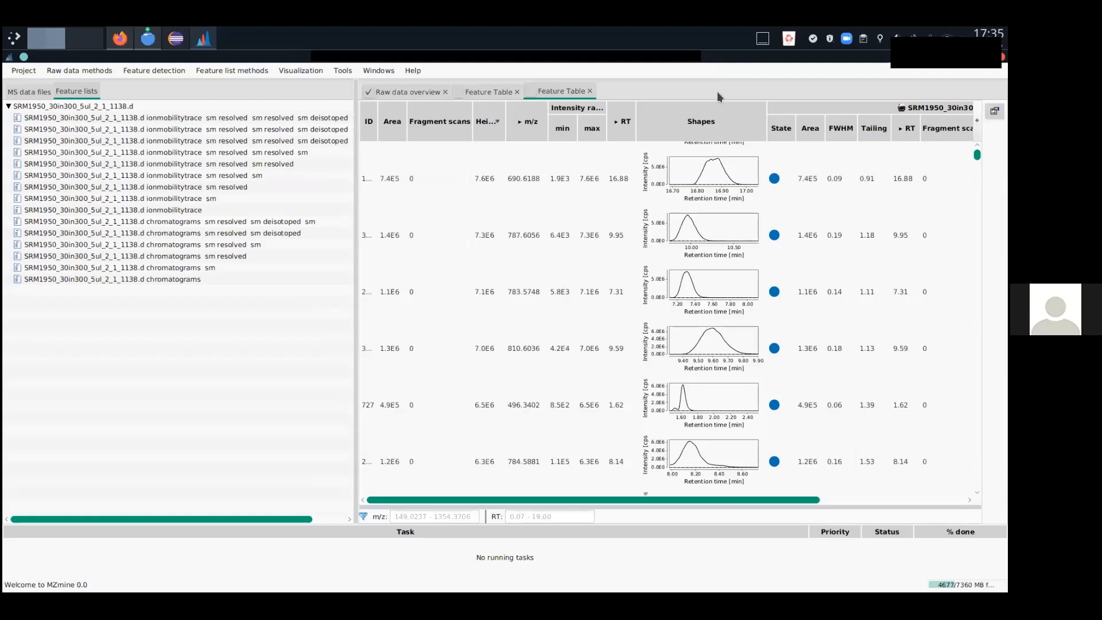
pyautogui.click(588, 92)
pyautogui.click(519, 90)
# Open the smoothed, unresolved ionmobilitytrace feature list, give its table more room and sort it by descending height.
pyautogui.doubleClick(204, 198)
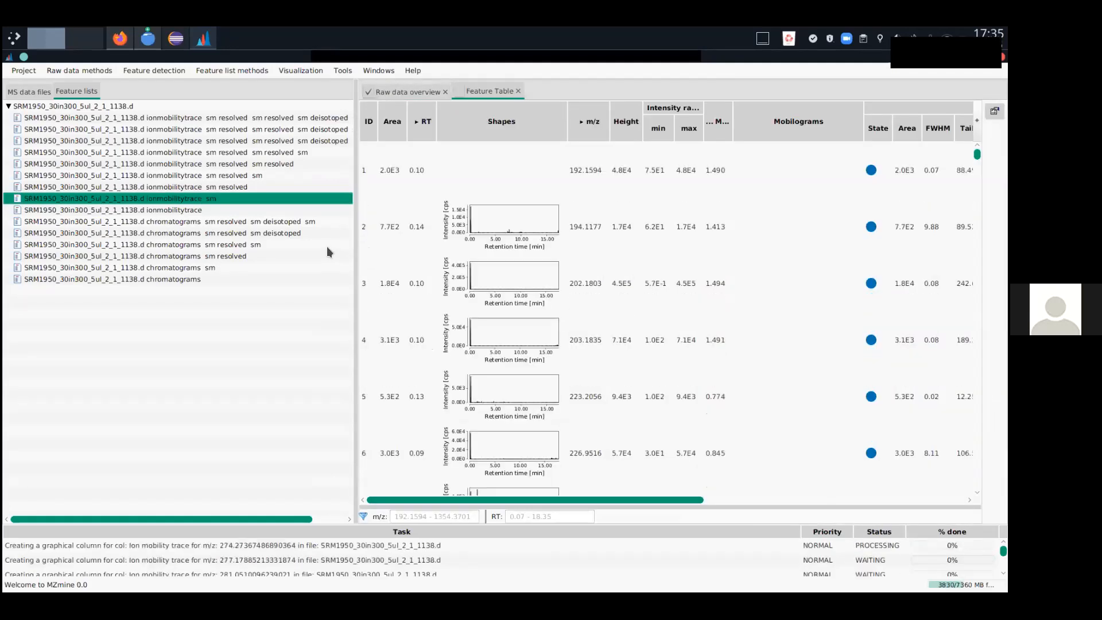
pyautogui.moveTo(342, 247); pyautogui.dragTo(226, 247)
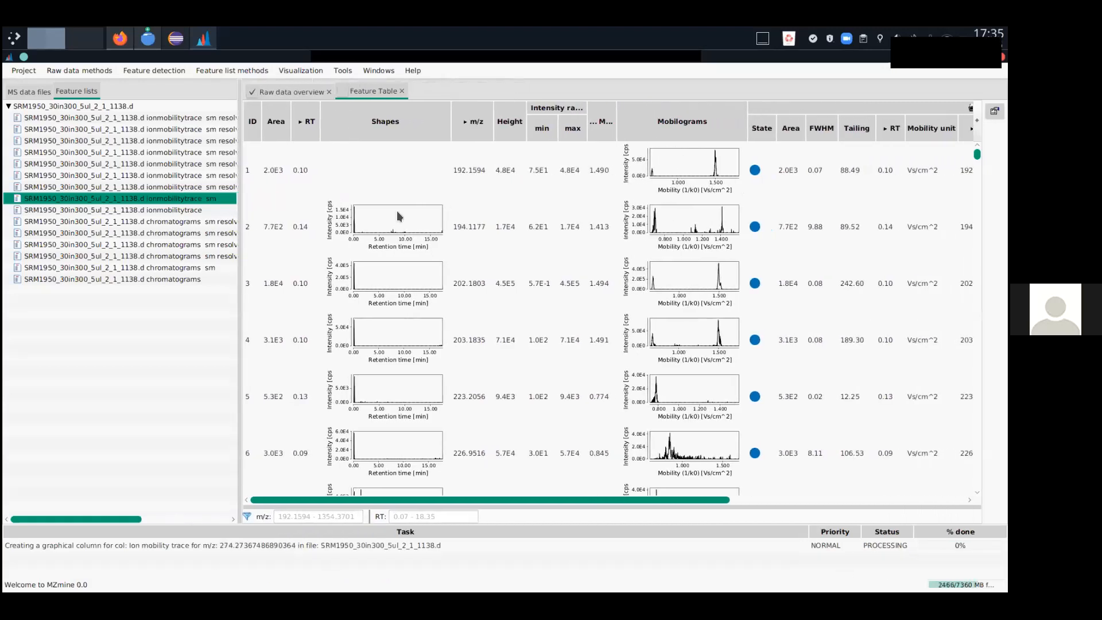
pyautogui.click(506, 128)
pyautogui.click(507, 128)
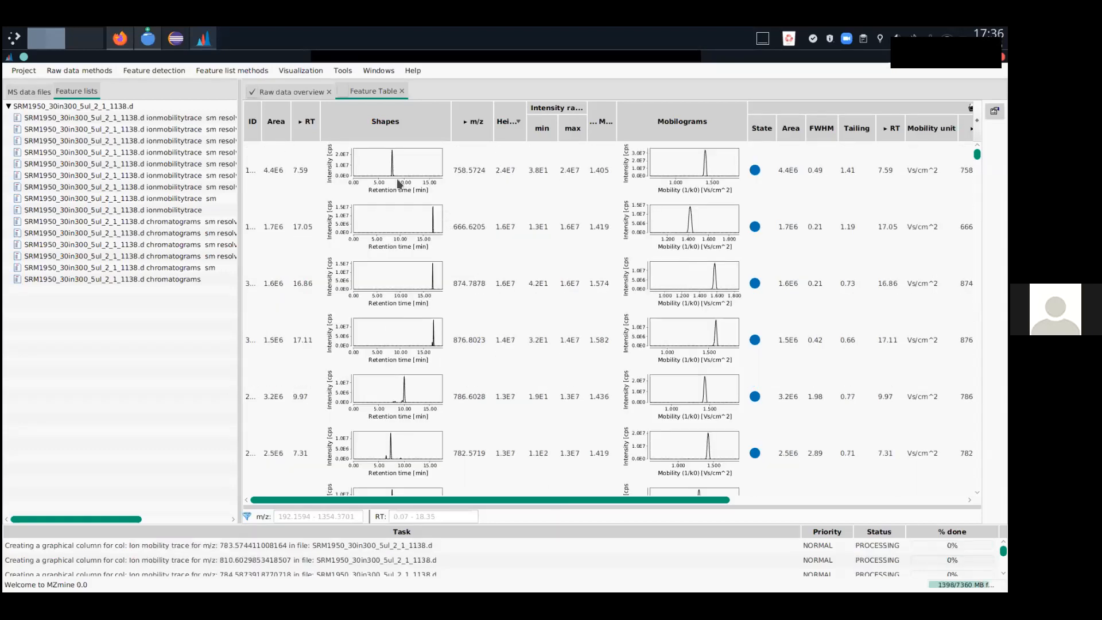
# Examine the chromatogram shapes of m/z 758.5724 and 782.5719 up close and compare the features' ion mobility traces.
pyautogui.moveTo(382, 178); pyautogui.dragTo(407, 185)
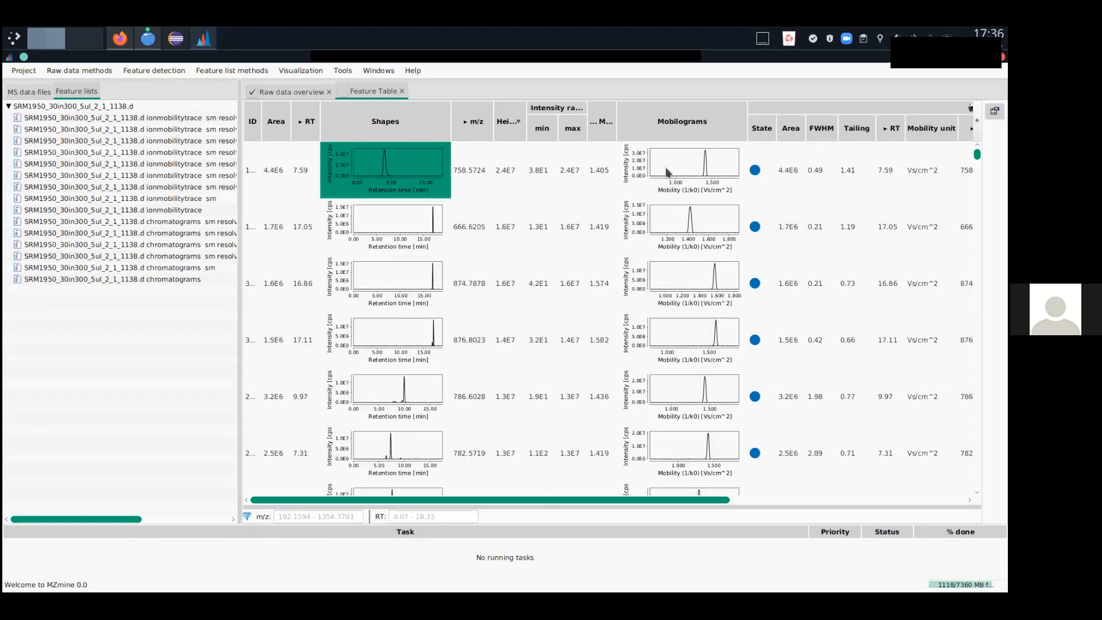
pyautogui.moveTo(700, 501); pyautogui.dragTo(938, 500)
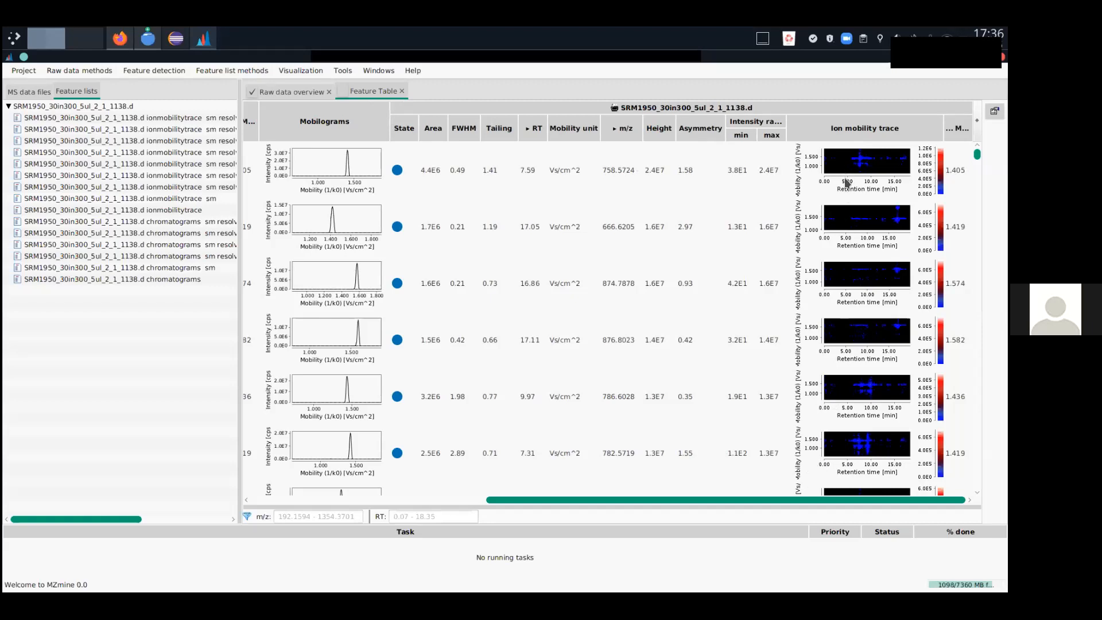
pyautogui.moveTo(767, 502); pyautogui.dragTo(477, 498)
pyautogui.click(375, 451)
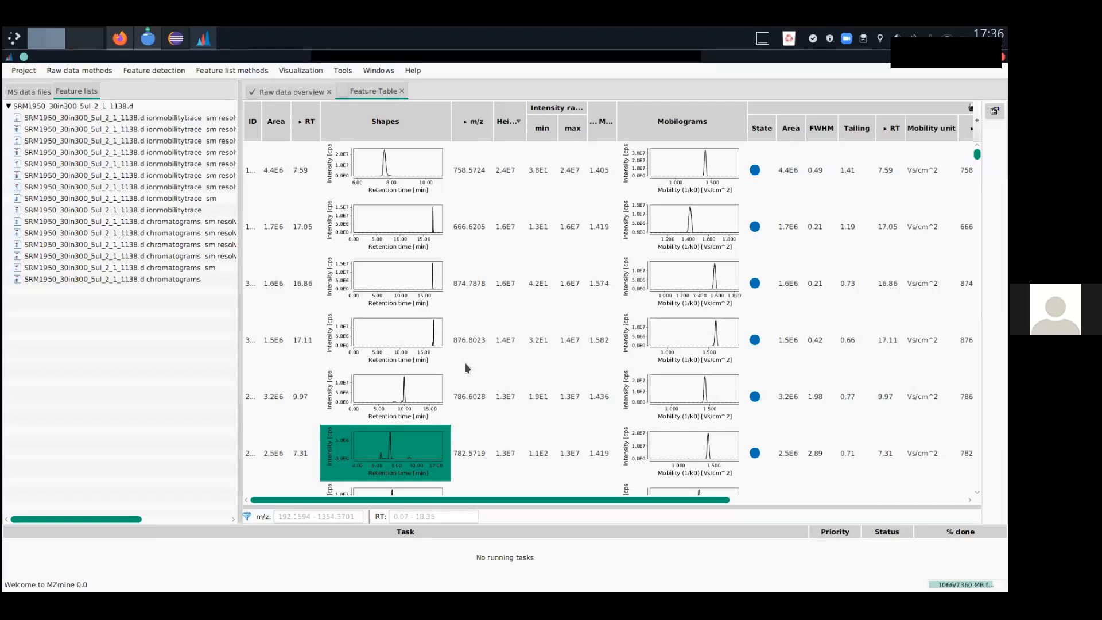
# Review the Local minimum resolver parameters for the retention time dimension and leave without running it.
pyautogui.moveTo(244, 236); pyautogui.dragTo(280, 241)
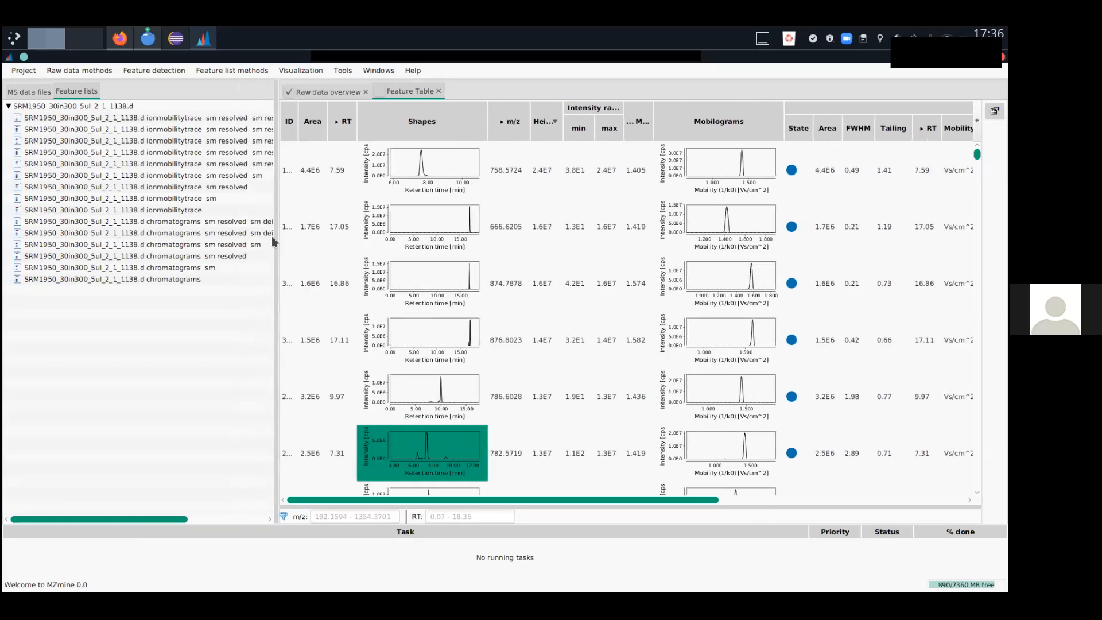
pyautogui.click(129, 75)
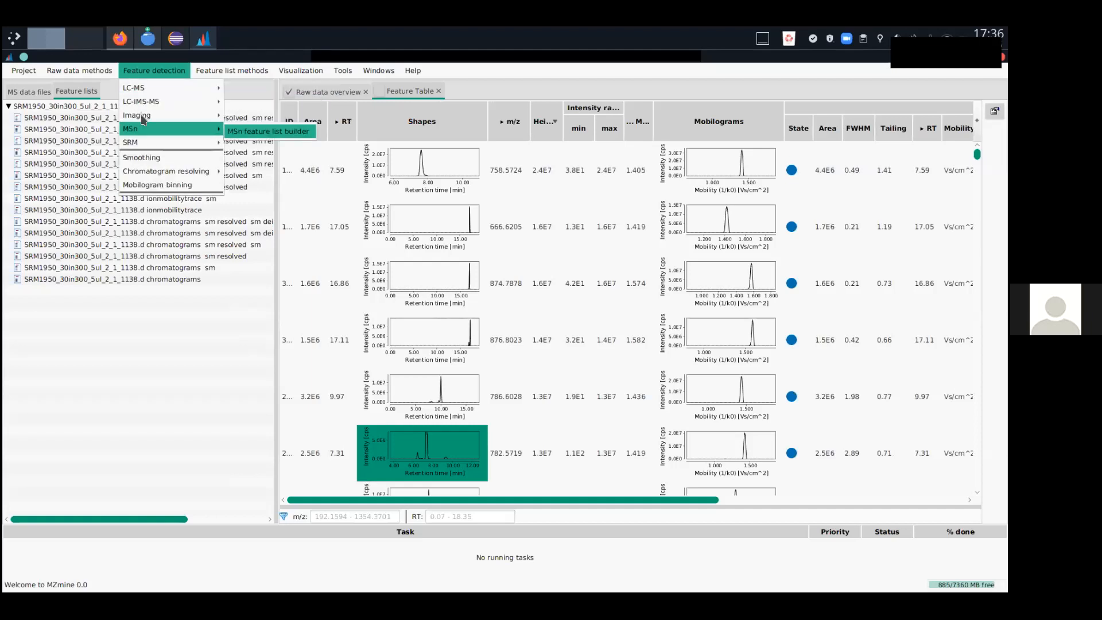
pyautogui.moveTo(170, 173)
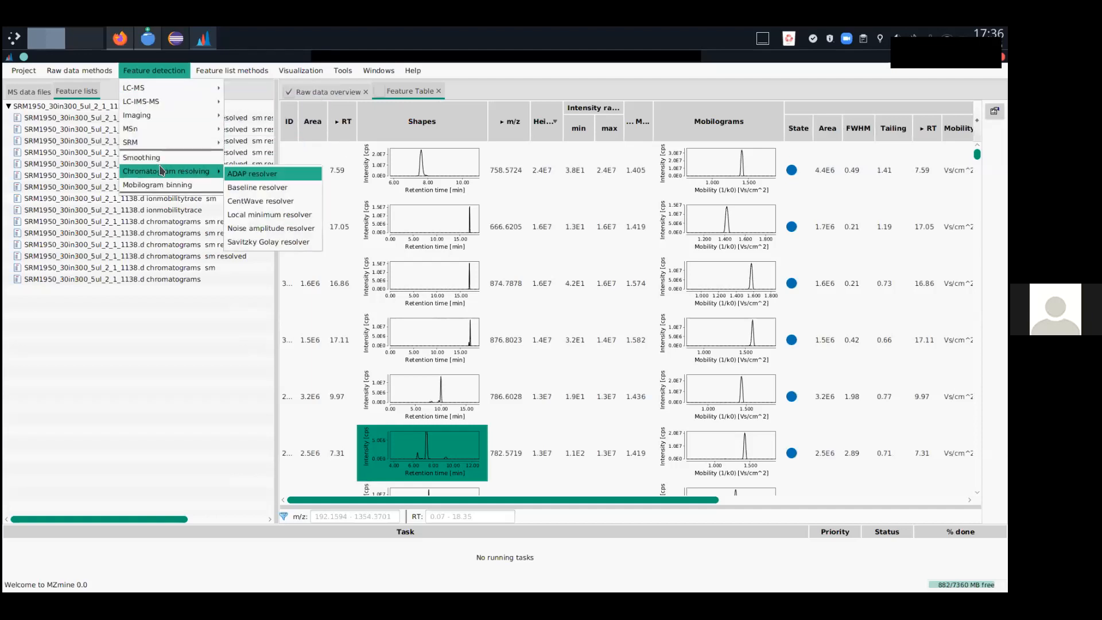
pyautogui.click(277, 215)
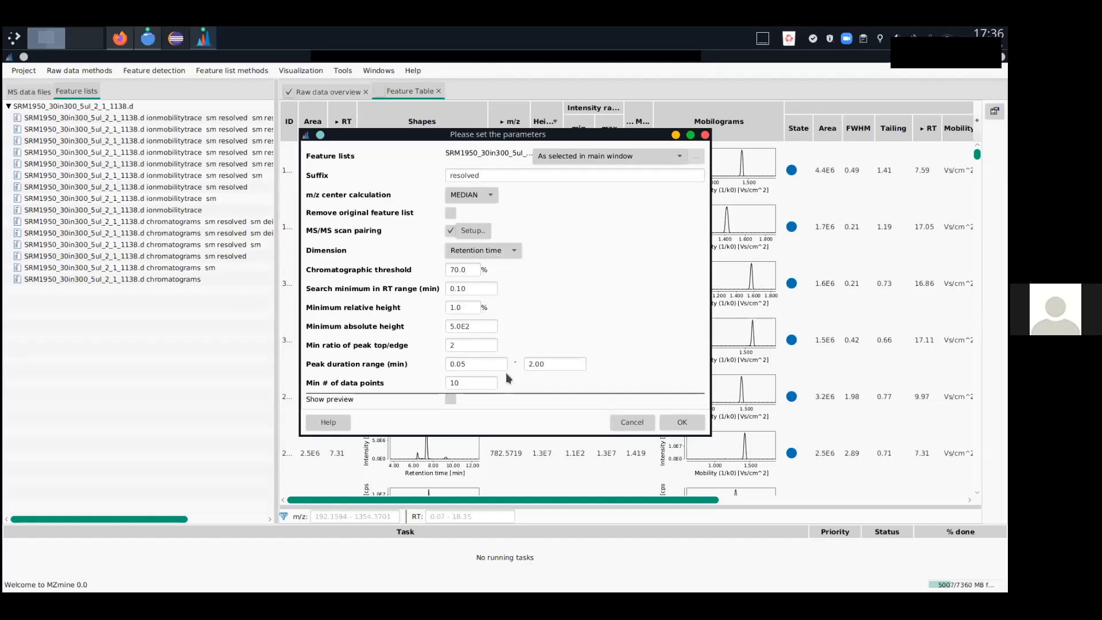
pyautogui.click(628, 425)
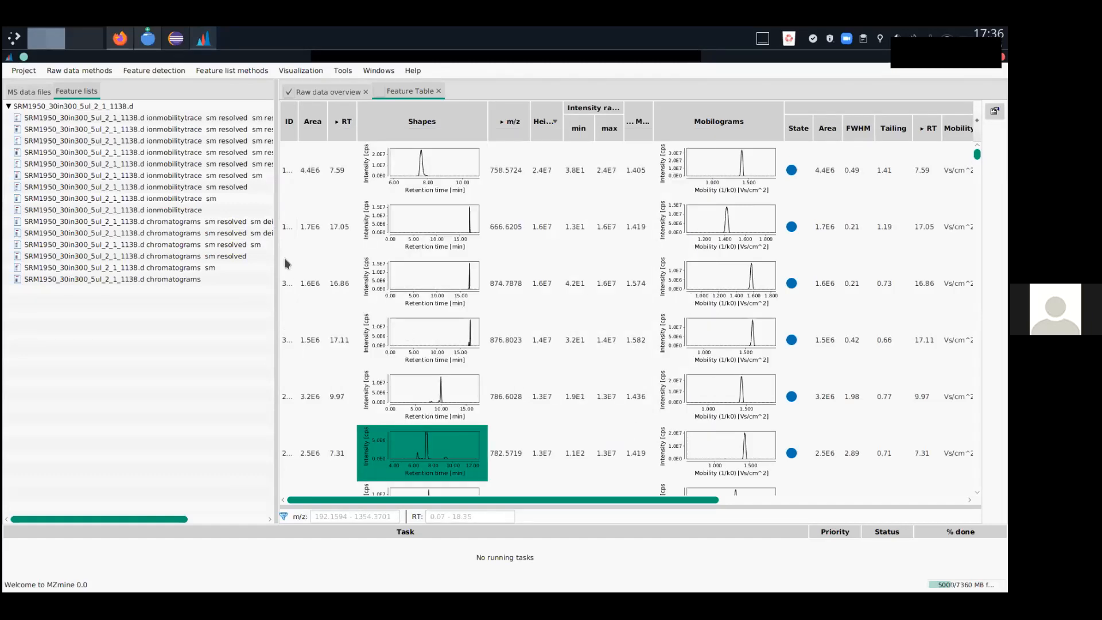
# Open the "ionmobilitytrace sm resolved sm" feature list, sort it by descending height and view its mobilogram columns.
pyautogui.moveTo(275, 254); pyautogui.dragTo(302, 254)
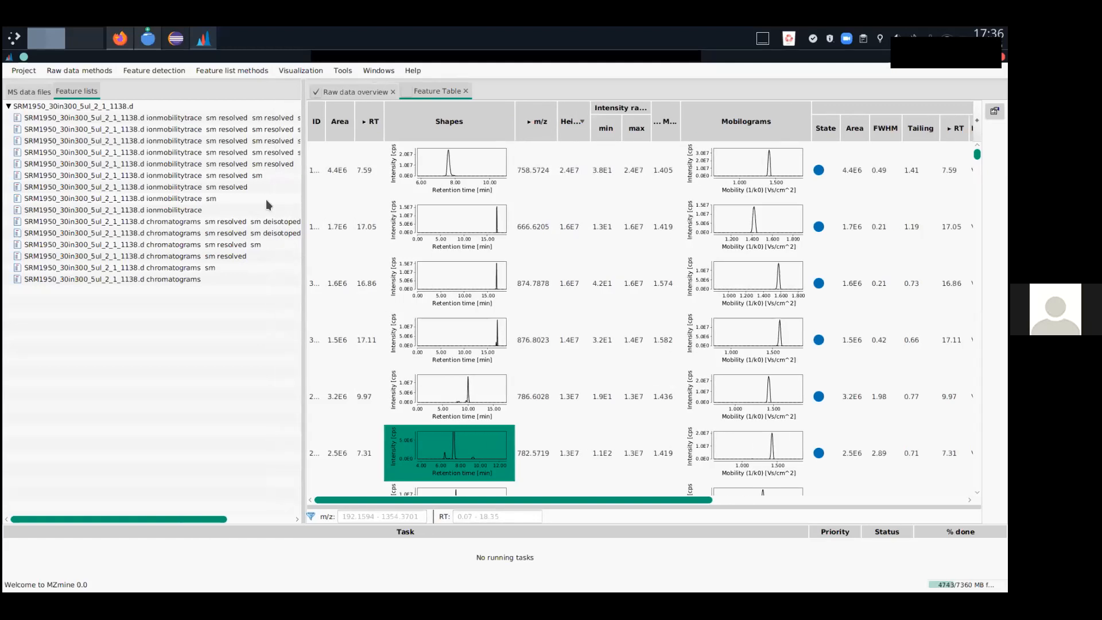
pyautogui.moveTo(301, 187); pyautogui.dragTo(316, 189)
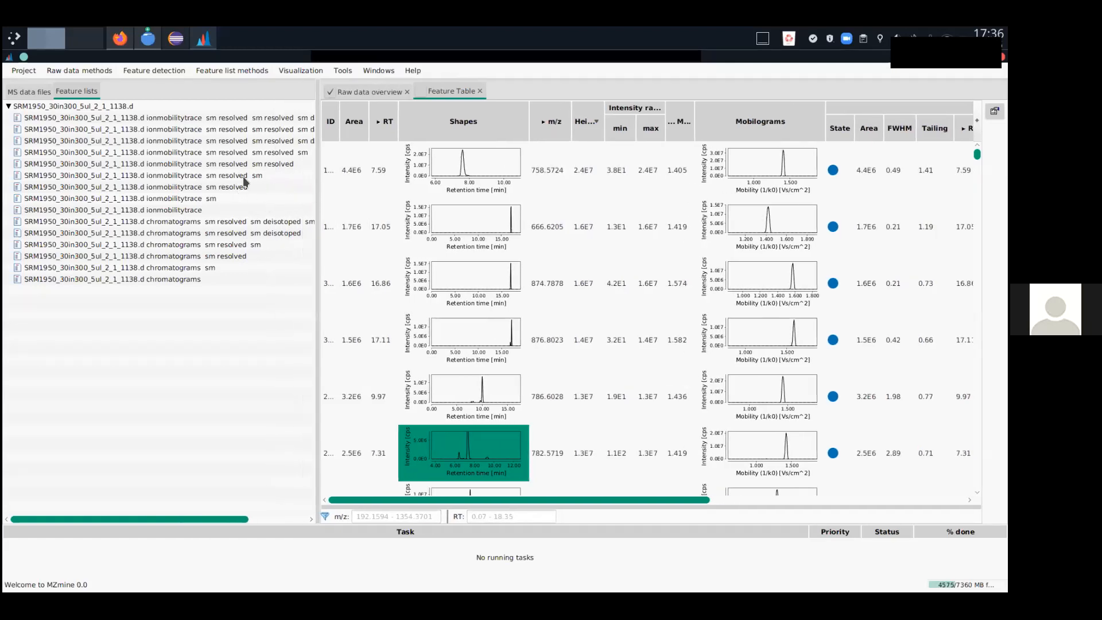
pyautogui.doubleClick(243, 177)
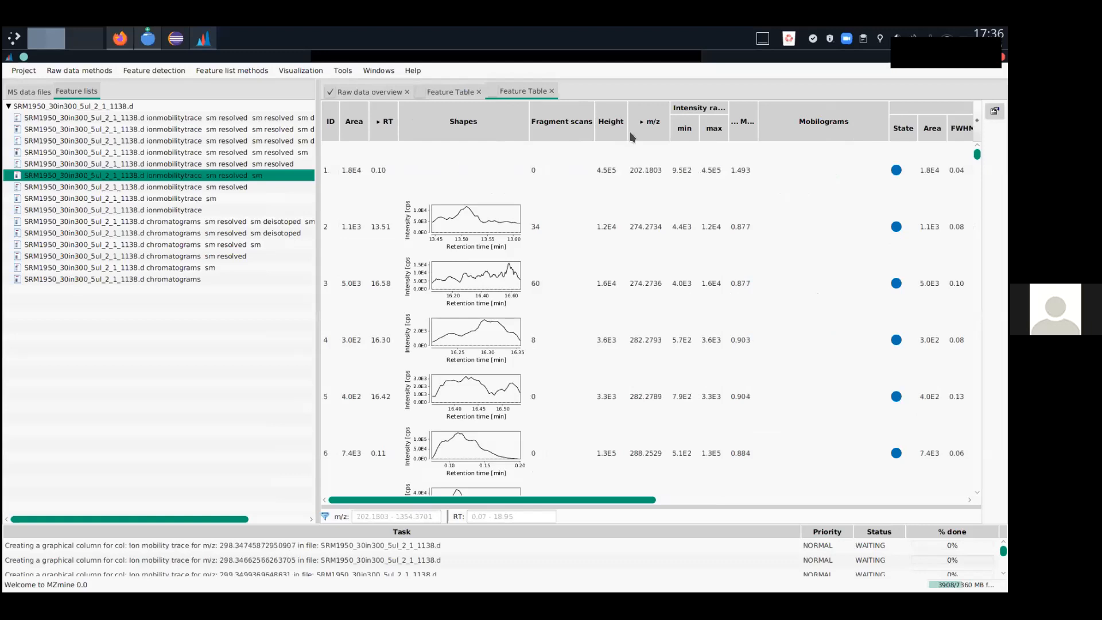
pyautogui.click(613, 124)
pyautogui.click(614, 125)
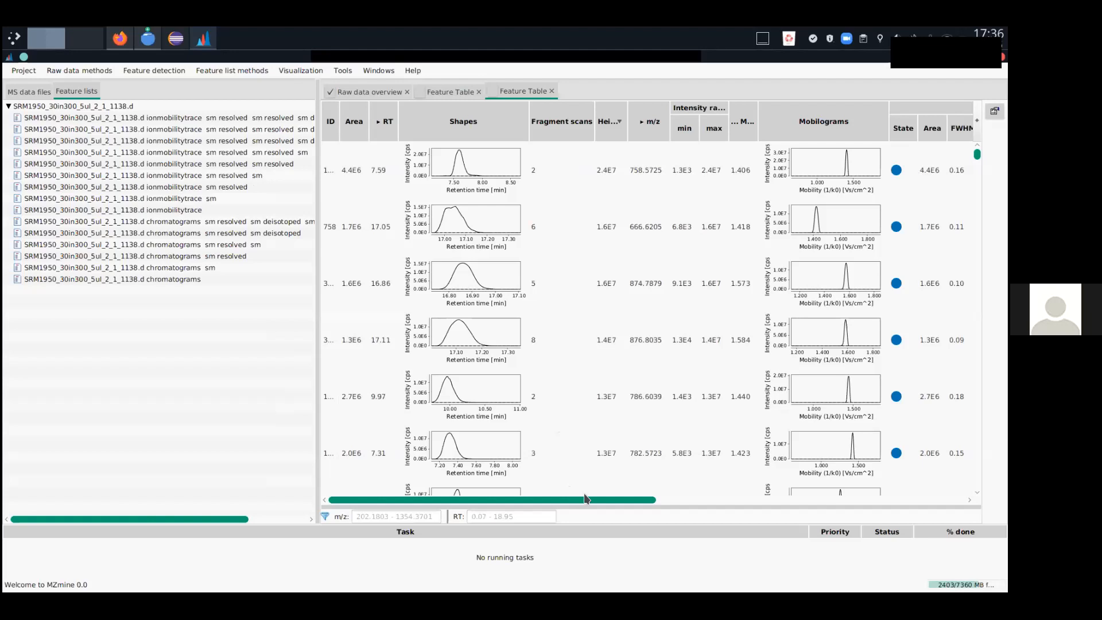
pyautogui.moveTo(585, 500); pyautogui.dragTo(670, 499)
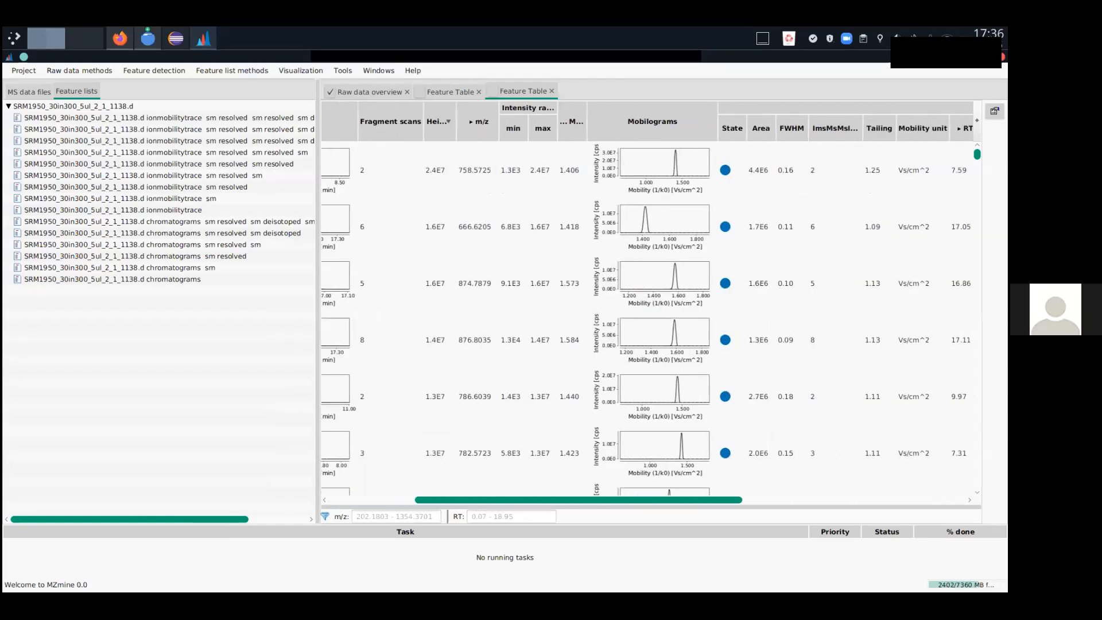
# Browse the mobilograms of the most intense features and select the mobilogram of m/z 316.2118.
pyautogui.scroll(-5, 707, 308)
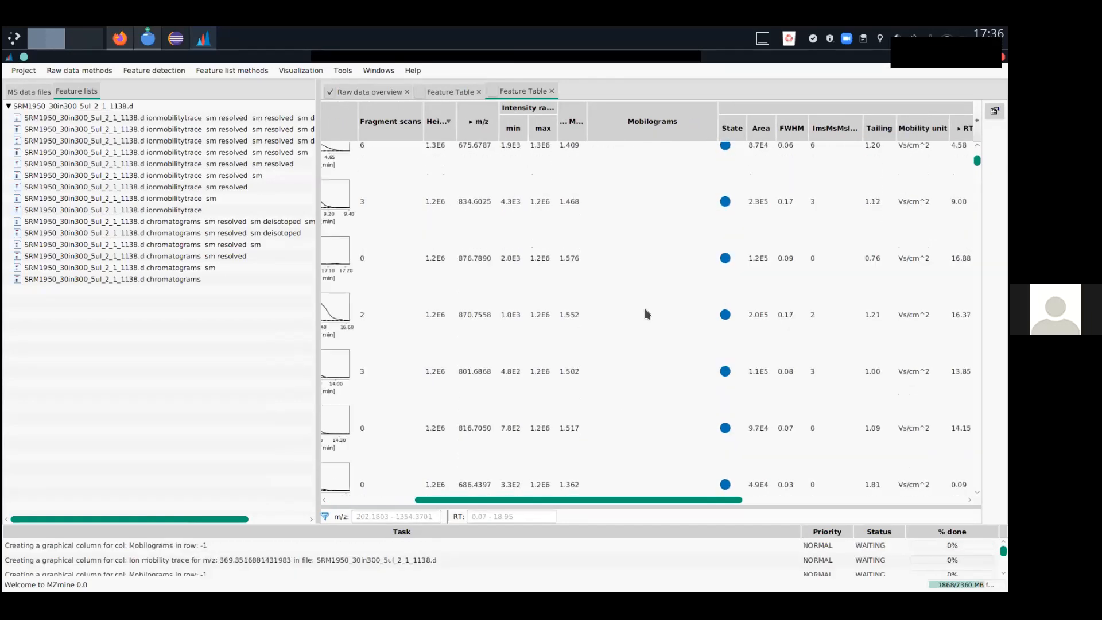
pyautogui.scroll(20, 639, 336)
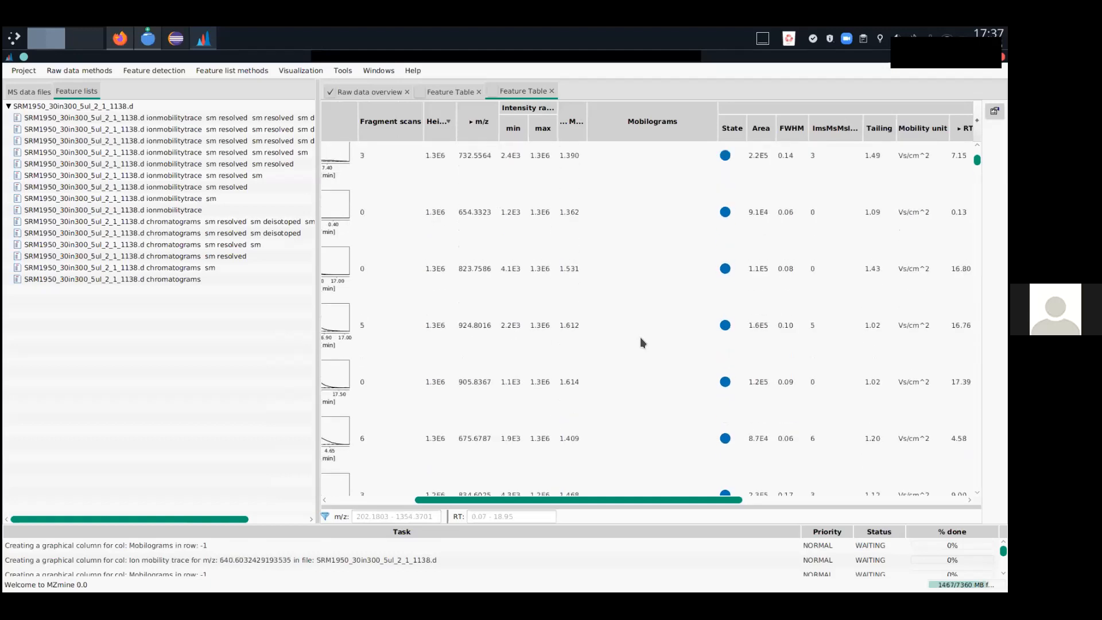
pyautogui.scroll(4, 637, 345)
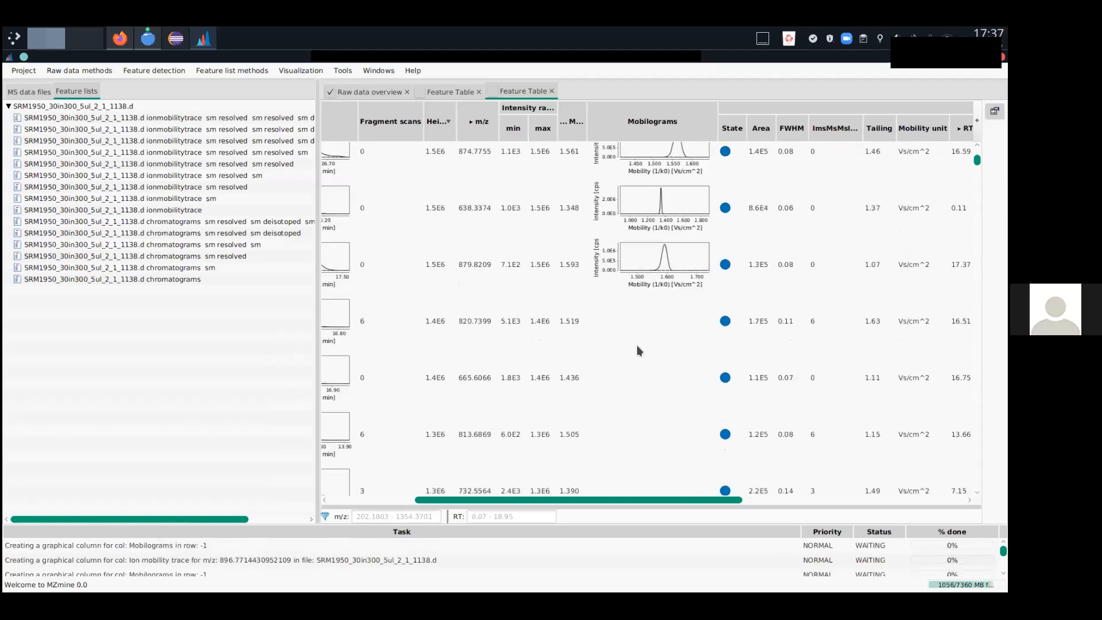
pyautogui.scroll(5, 636, 345)
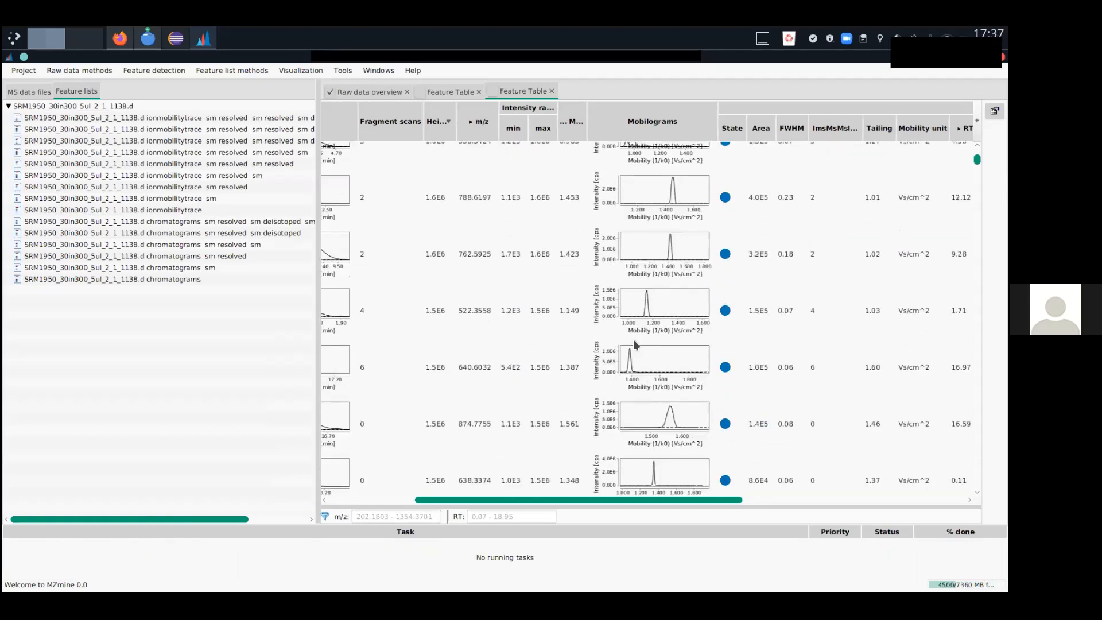
pyautogui.scroll(5, 636, 343)
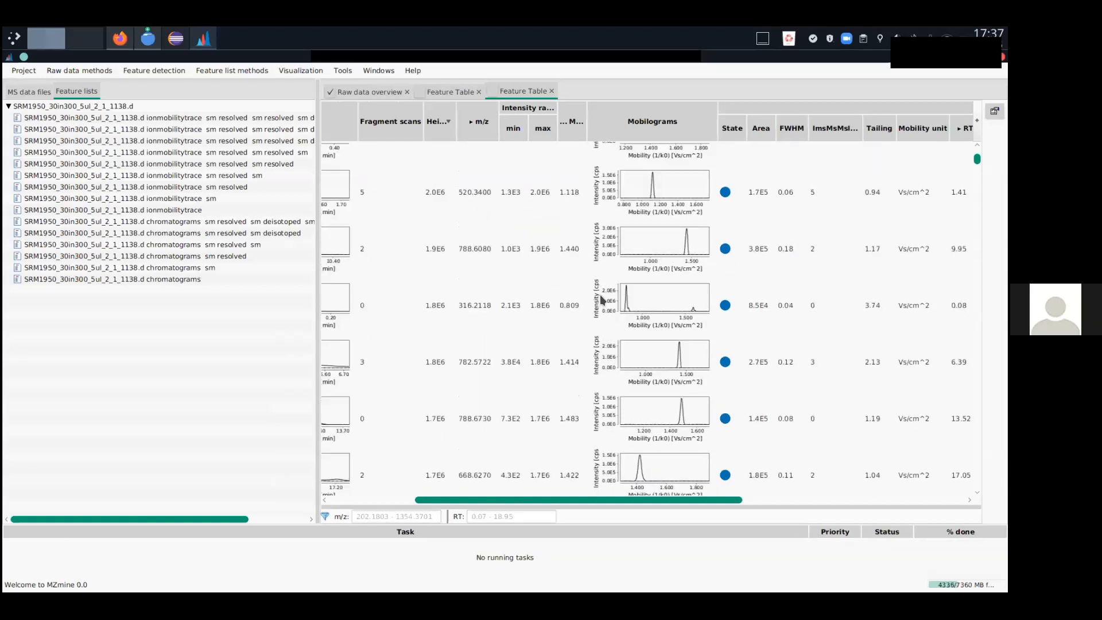
pyautogui.click(622, 289)
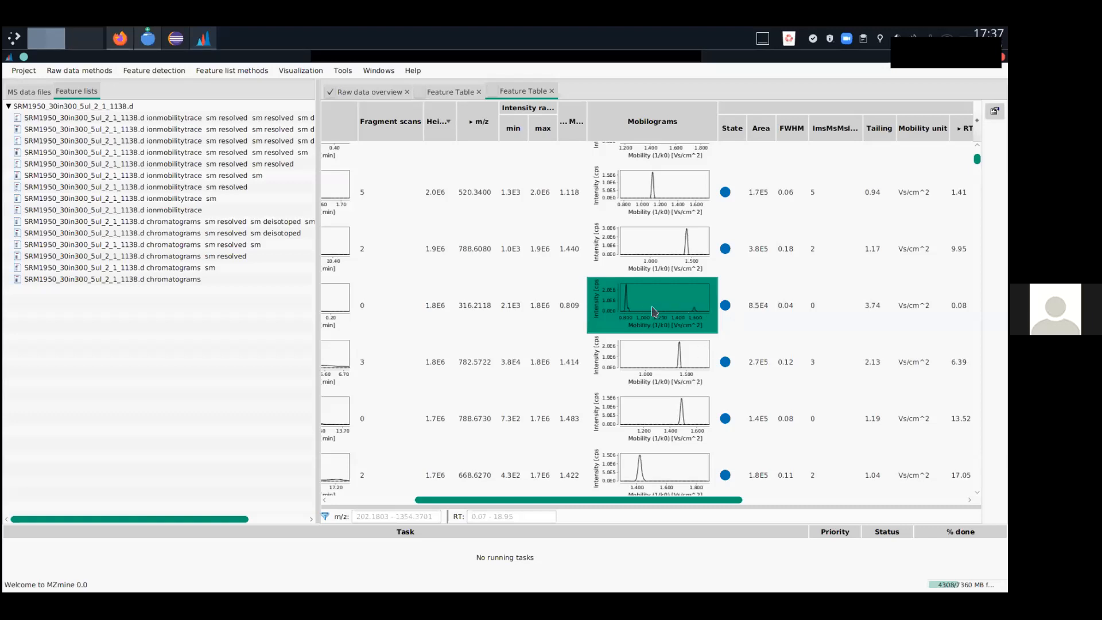
# Review the Local minimum resolver parameters with the dimension set to Mobility and leave without running it.
pyautogui.click(168, 72)
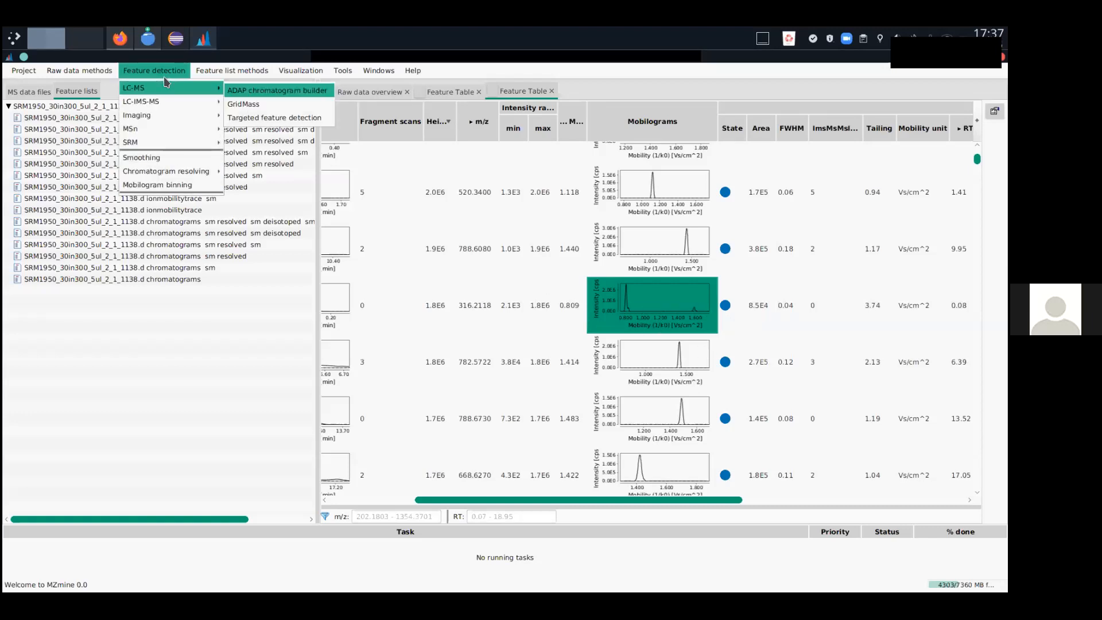
pyautogui.moveTo(196, 171)
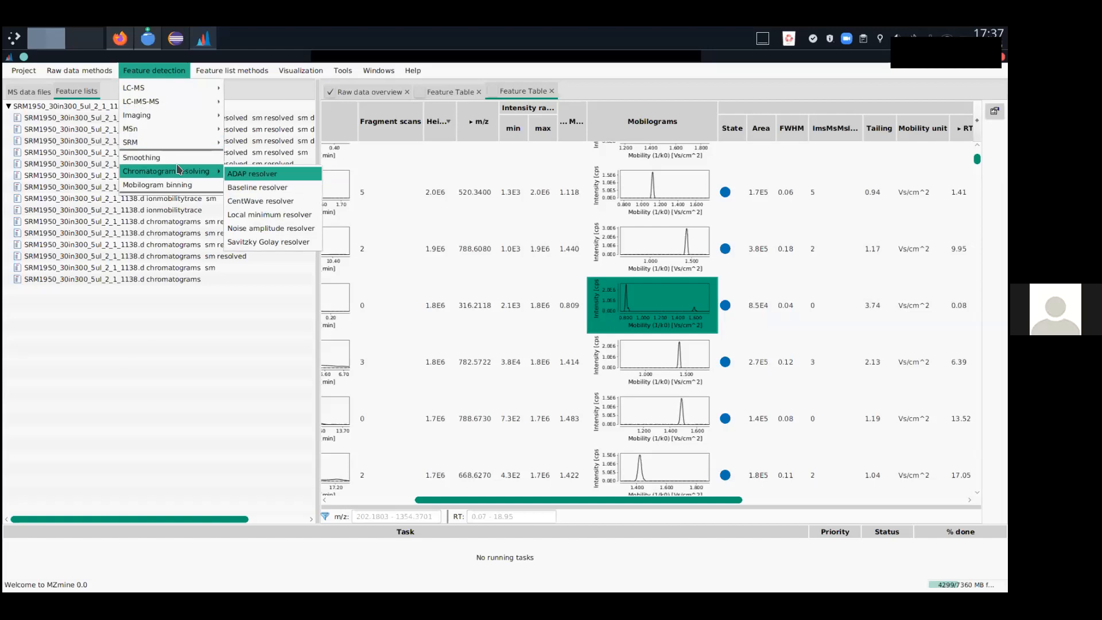
pyautogui.click(259, 214)
pyautogui.click(491, 251)
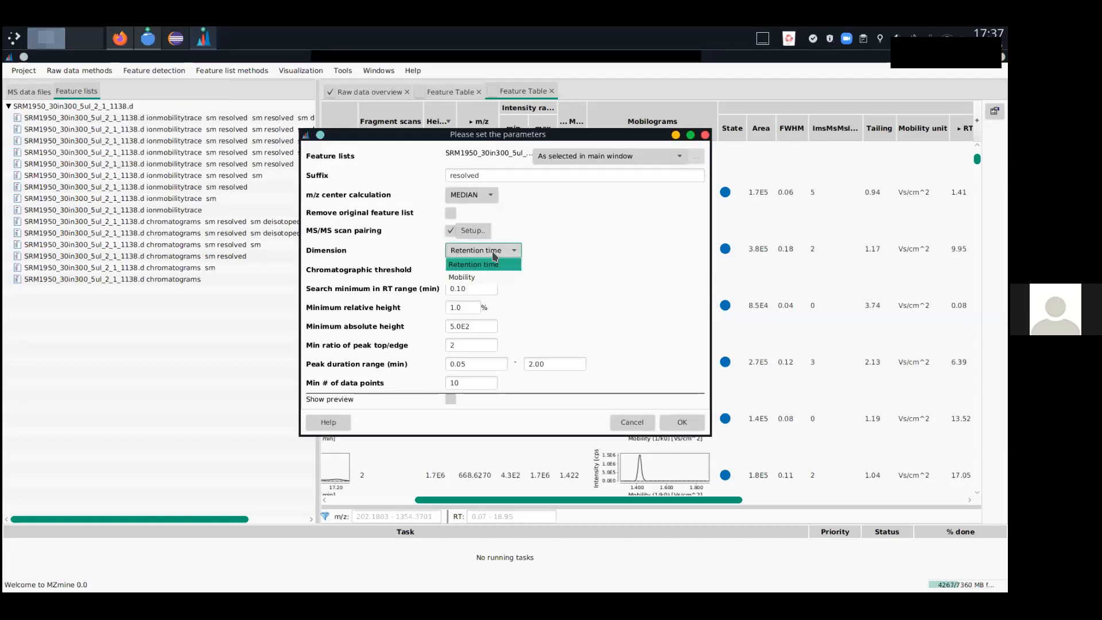
pyautogui.click(488, 274)
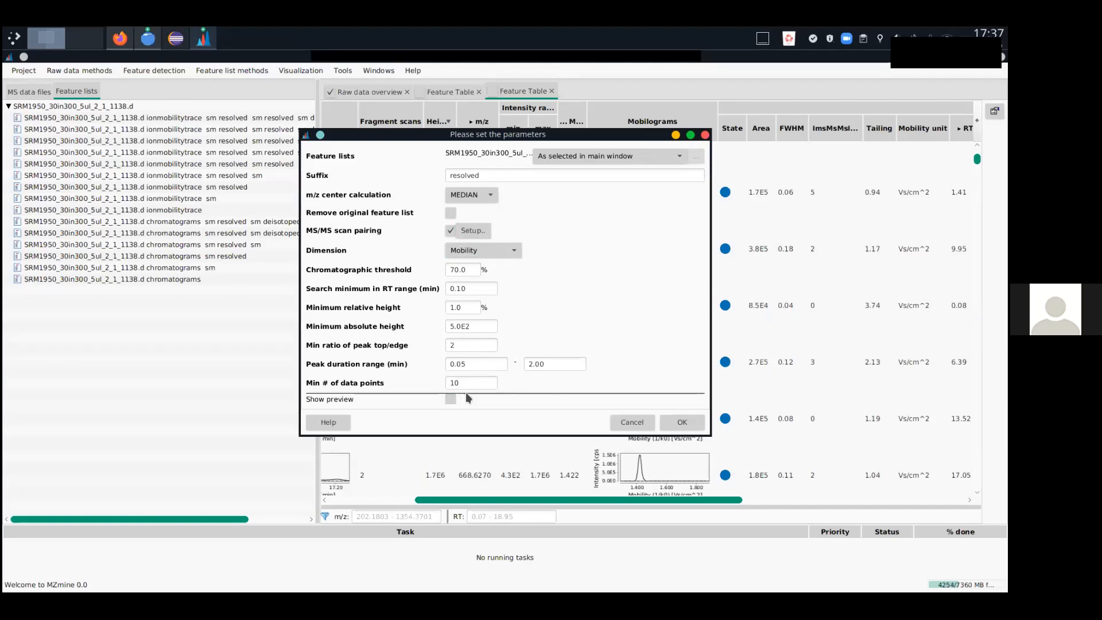
pyautogui.click(611, 423)
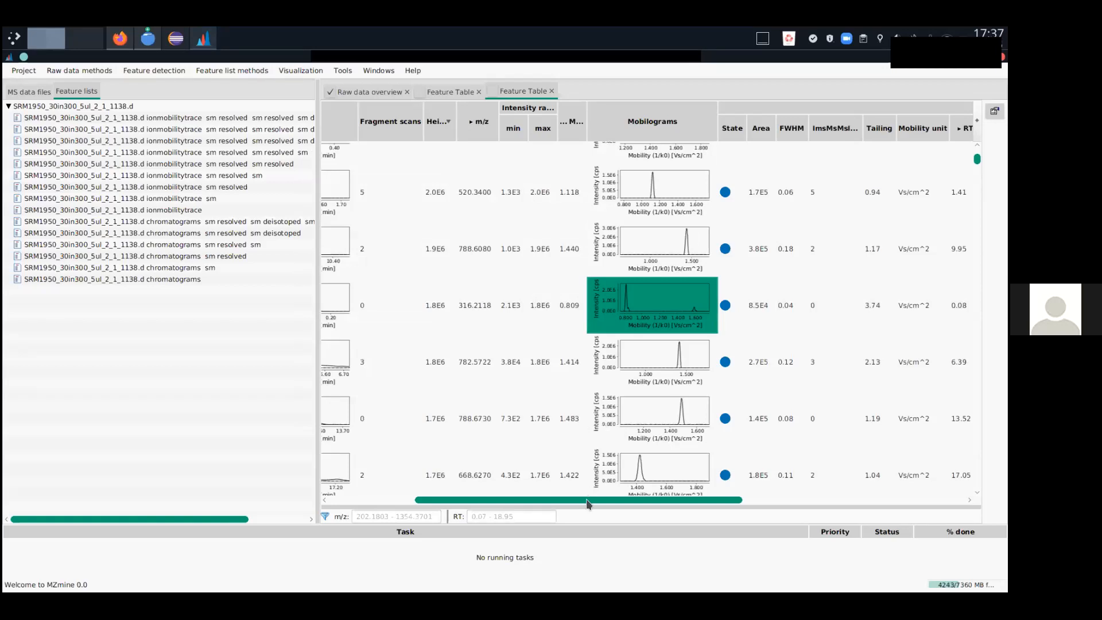
pyautogui.hscroll(-3, 572, 418)
pyautogui.moveTo(316, 308); pyautogui.dragTo(397, 299)
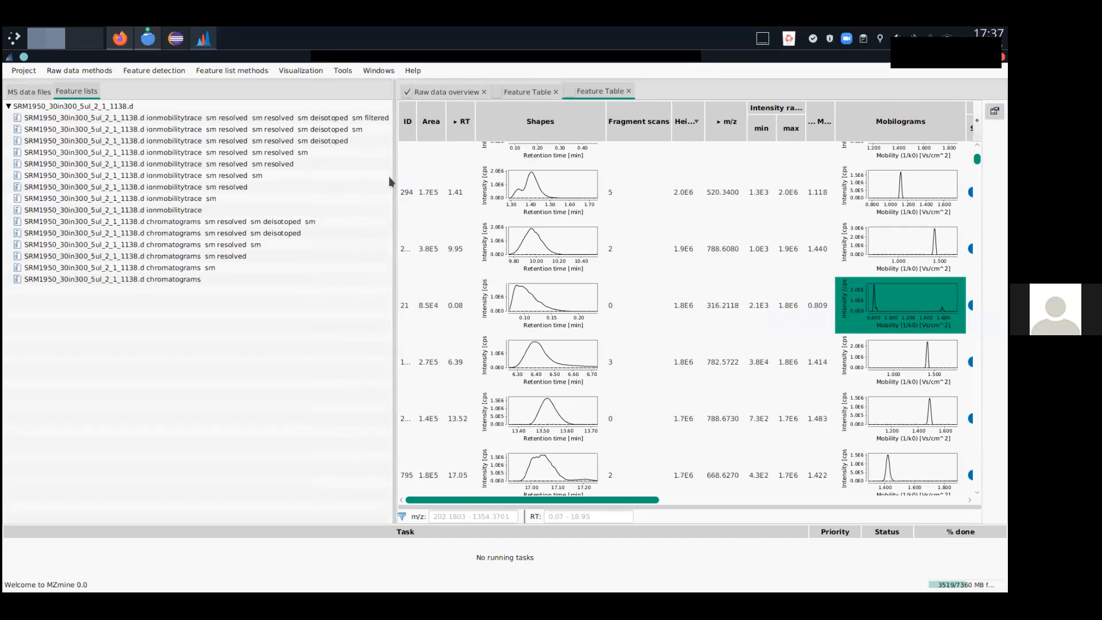
pyautogui.doubleClick(338, 130)
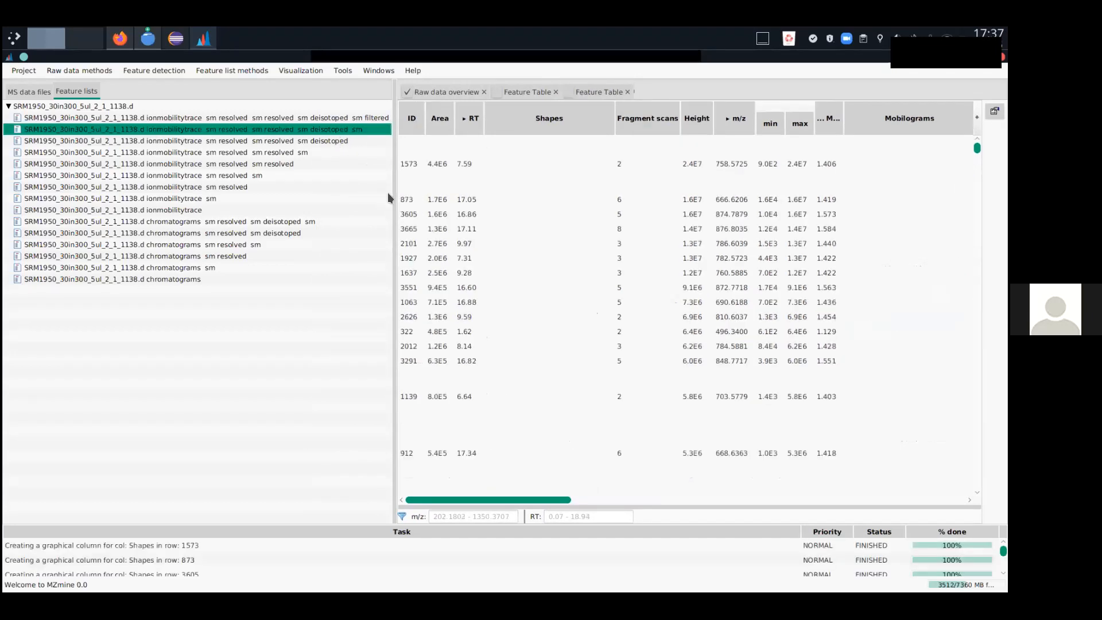
pyautogui.moveTo(393, 195); pyautogui.dragTo(230, 195)
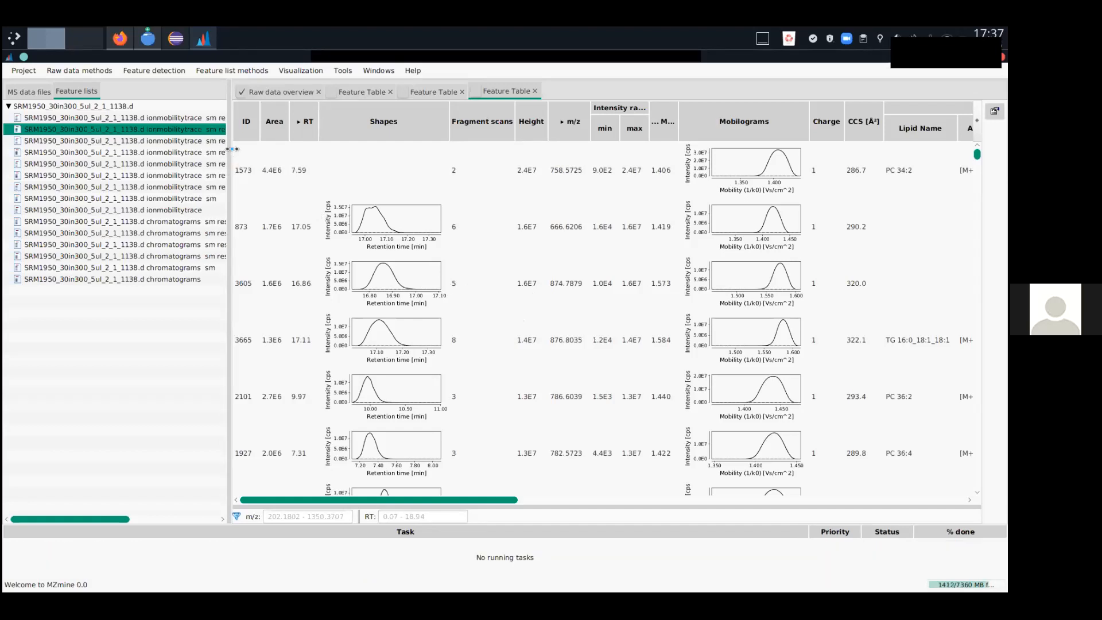
pyautogui.click(535, 91)
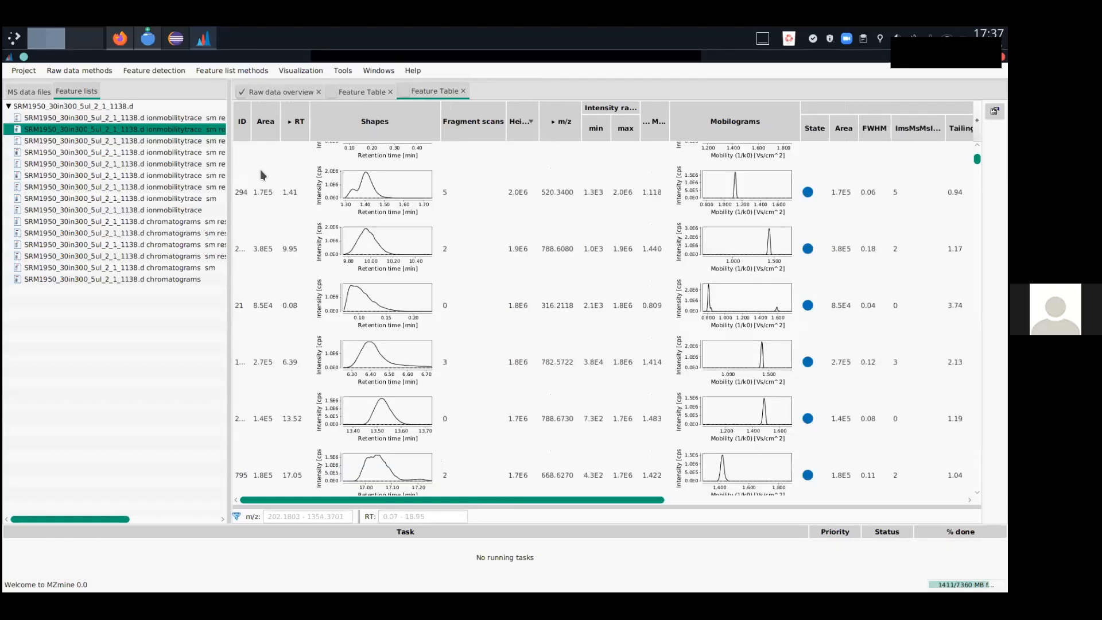
# Open the "ionmobilitytrace sm resolved sm resolved sm deisotoped" feature list and sort it by descending height.
pyautogui.moveTo(229, 172); pyautogui.dragTo(331, 173)
pyautogui.click(278, 140)
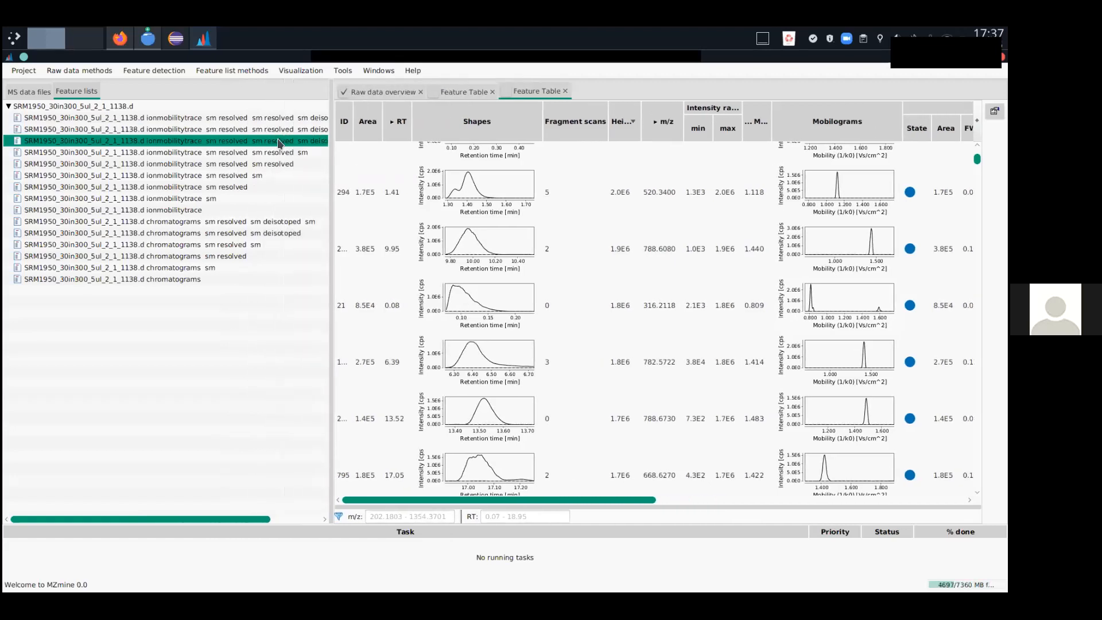
pyautogui.doubleClick(281, 145)
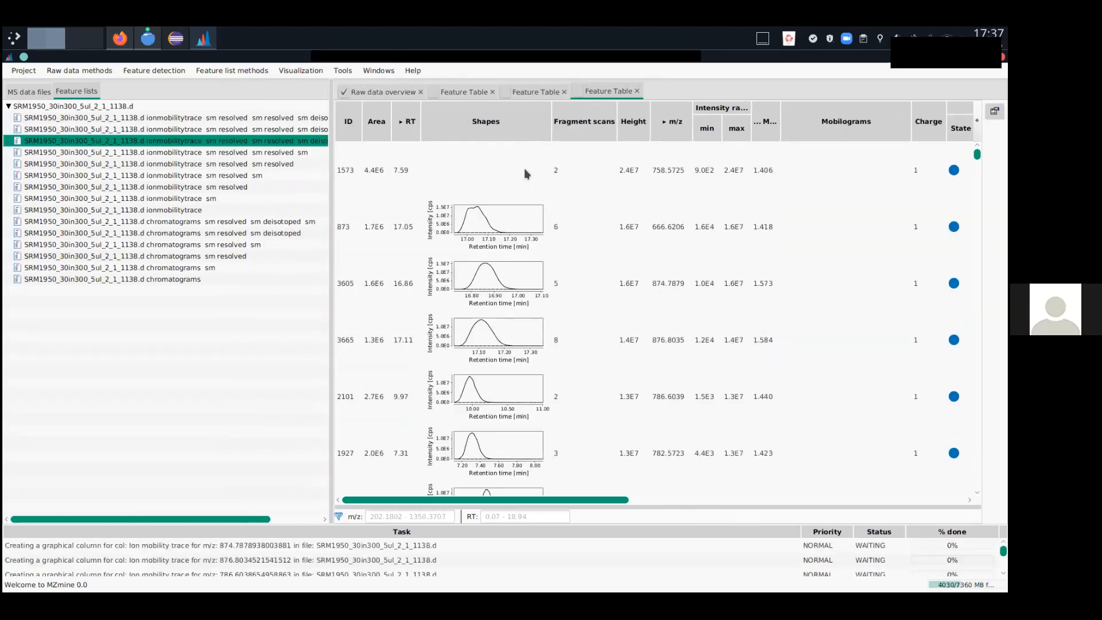
pyautogui.click(641, 122)
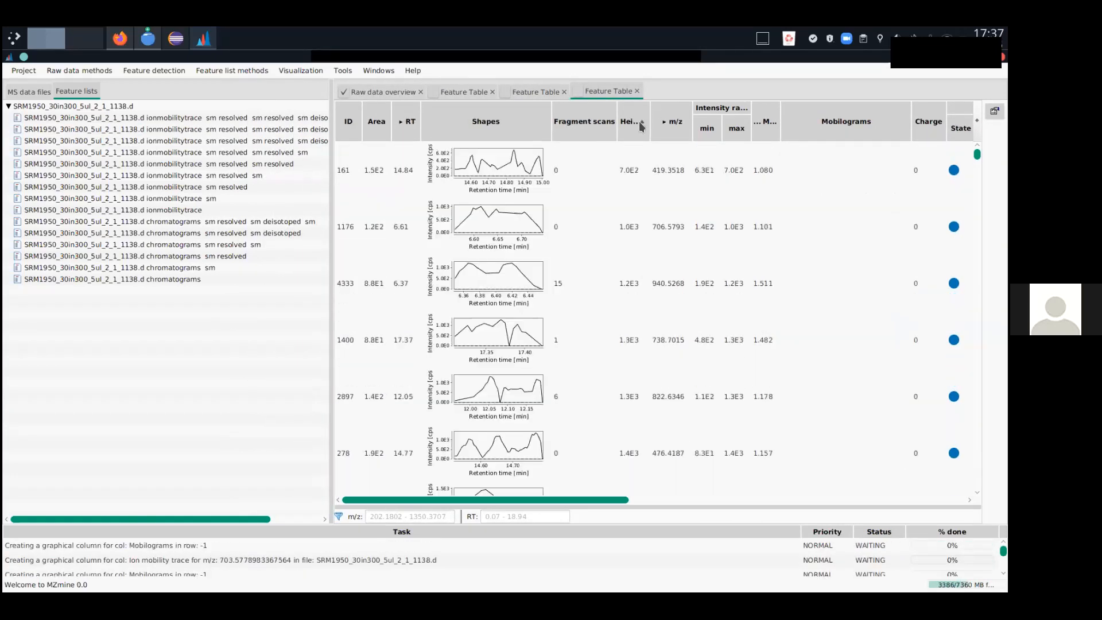
pyautogui.click(641, 122)
# Examine the ion mobility traces of the most intense deisotoped features and return to their shapes and mobilograms.
pyautogui.moveTo(580, 502); pyautogui.dragTo(893, 457)
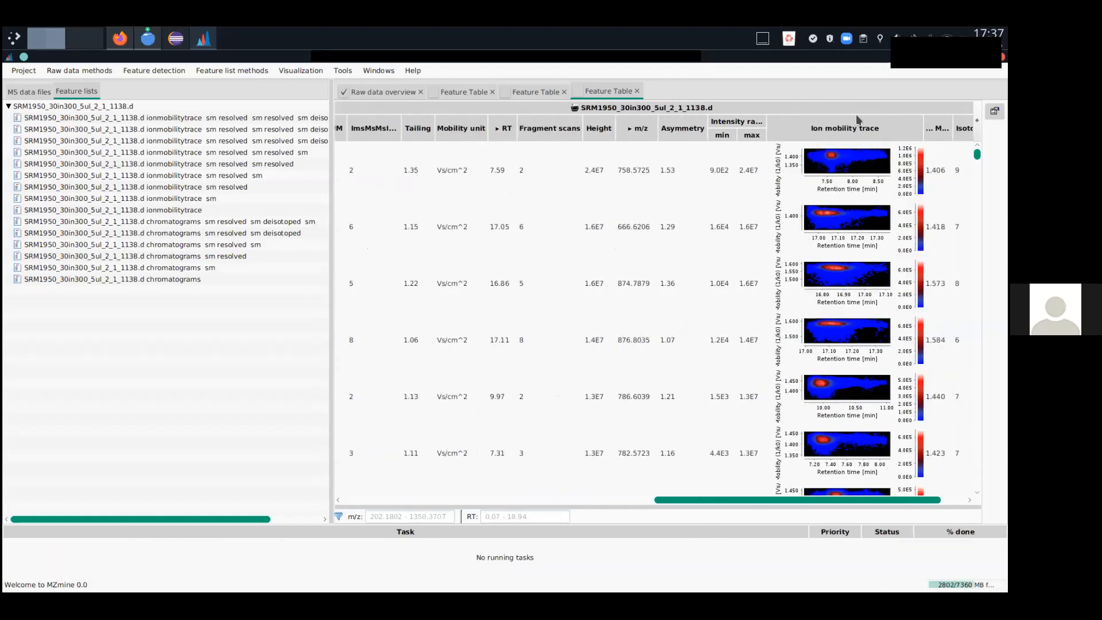
pyautogui.scroll(-1, 674, 318)
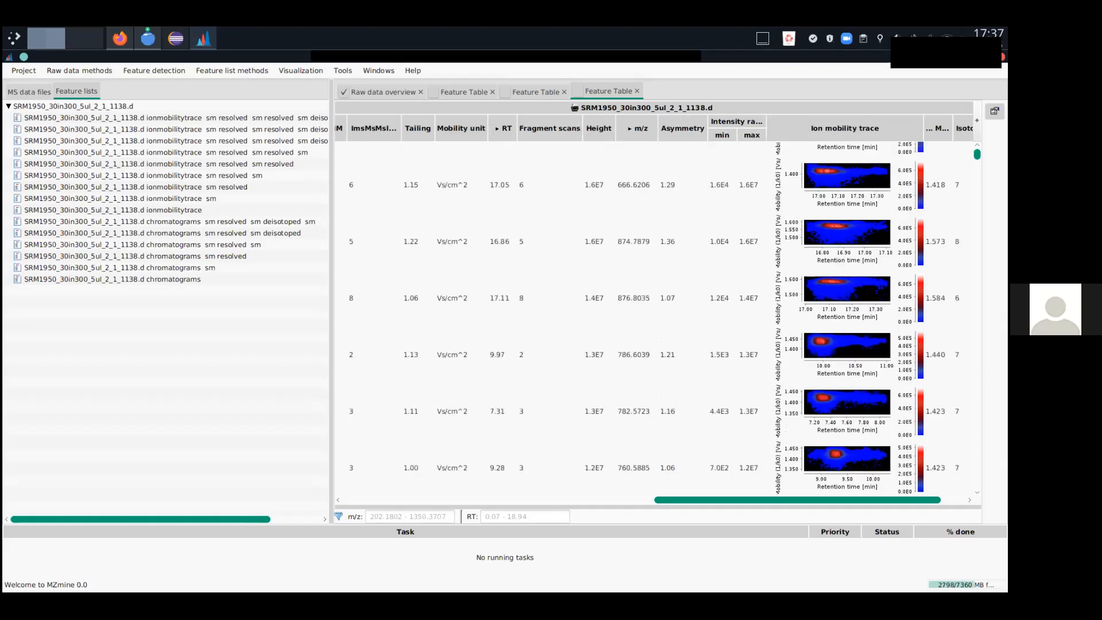
pyautogui.scroll(-1, 674, 318)
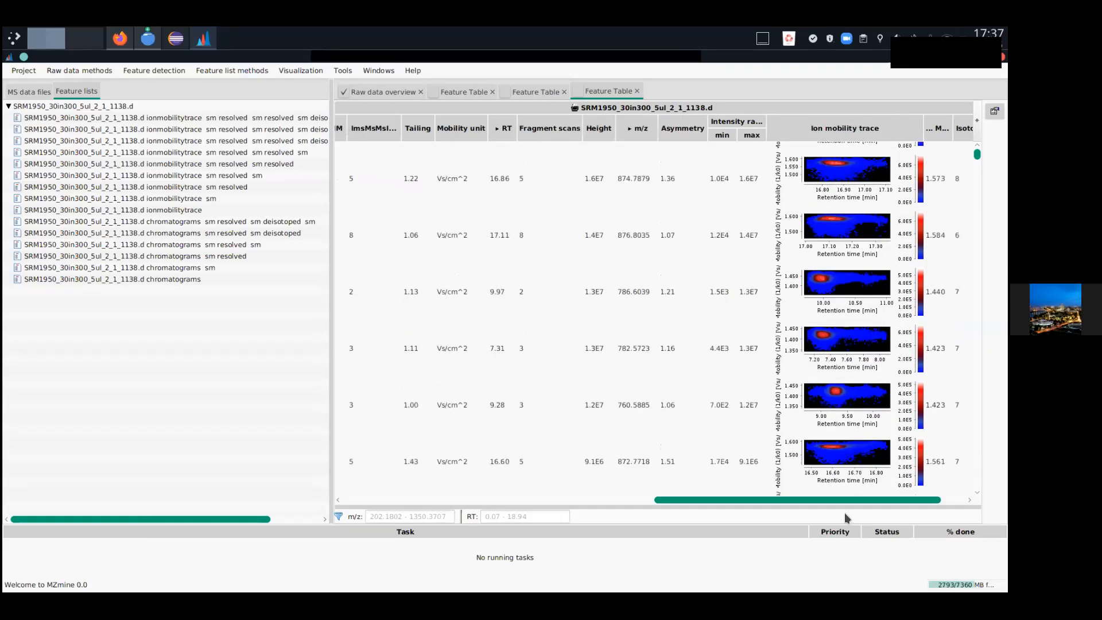
pyautogui.moveTo(832, 504); pyautogui.dragTo(516, 504)
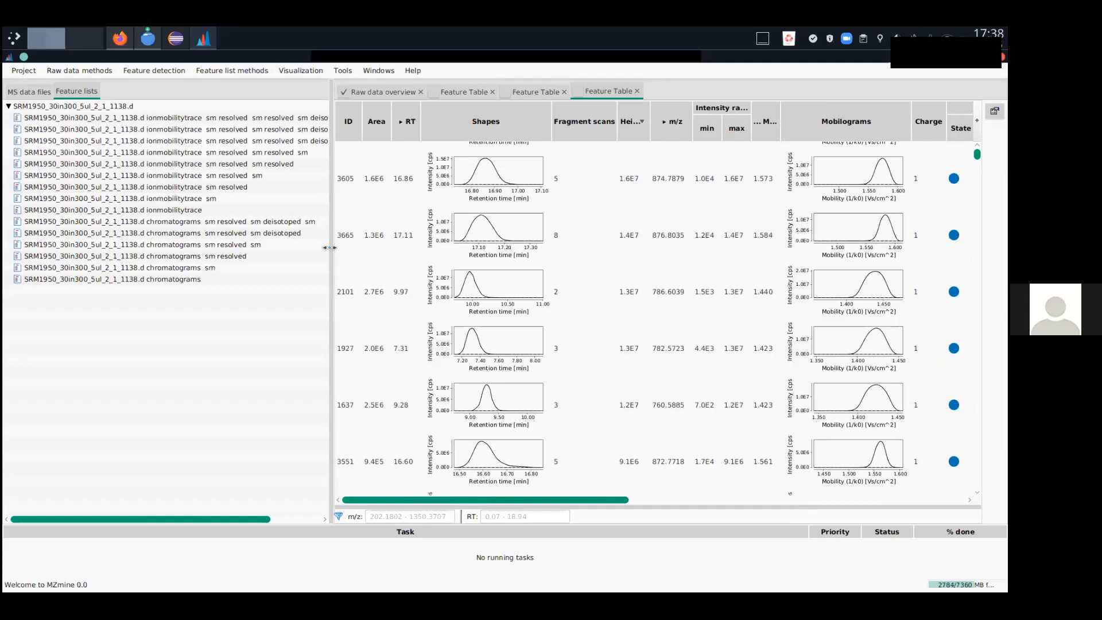
# Show the summary of the smoothed deisotoped ionmobilitytrace feature list and enlarge it to fit the whole applied methods log.
pyautogui.moveTo(330, 248); pyautogui.dragTo(381, 244)
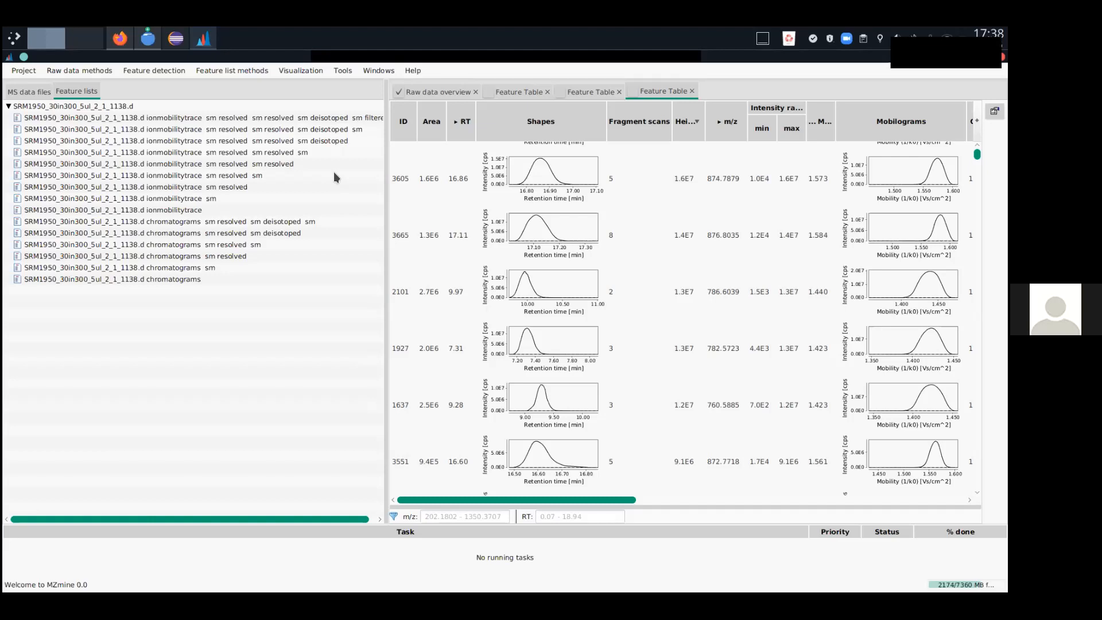
pyautogui.click(319, 131)
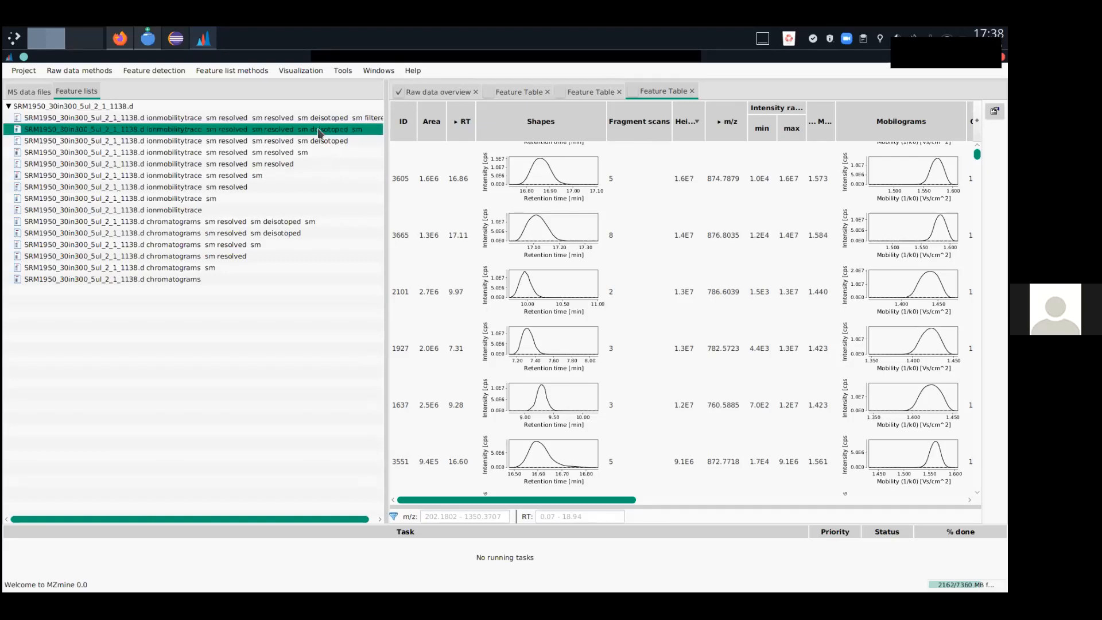
pyautogui.rightClick(309, 131)
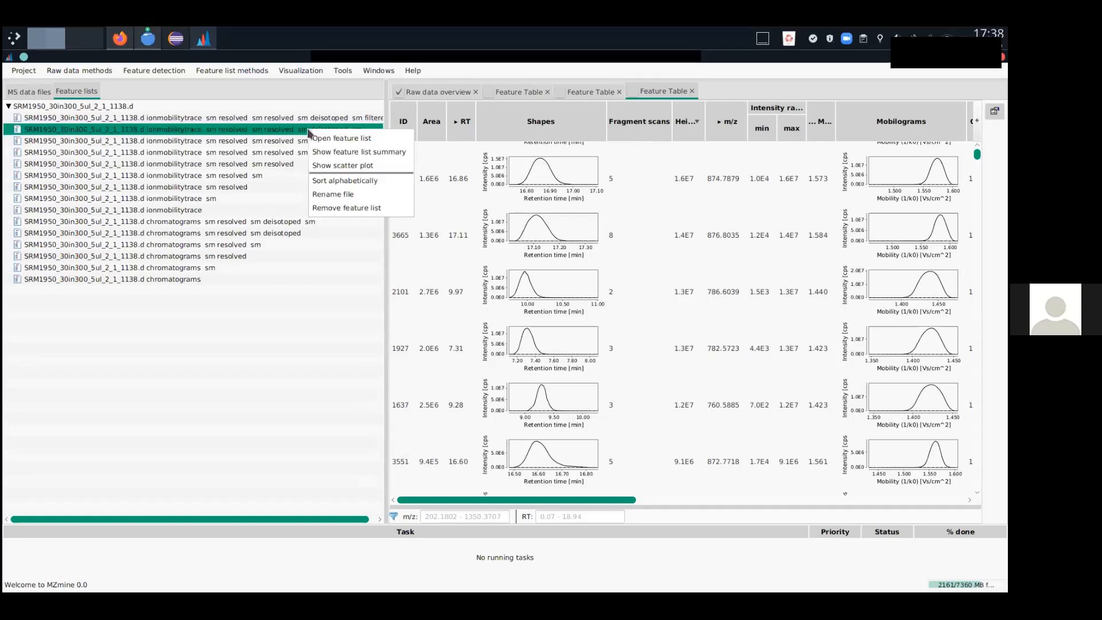
pyautogui.click(345, 157)
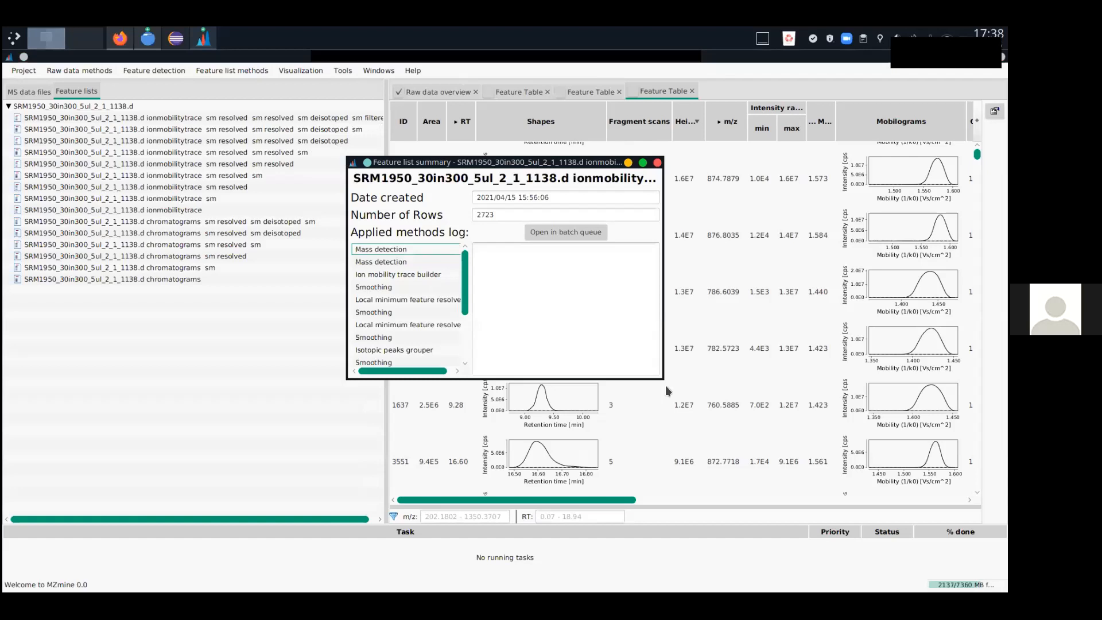
pyautogui.moveTo(663, 379); pyautogui.dragTo(768, 502)
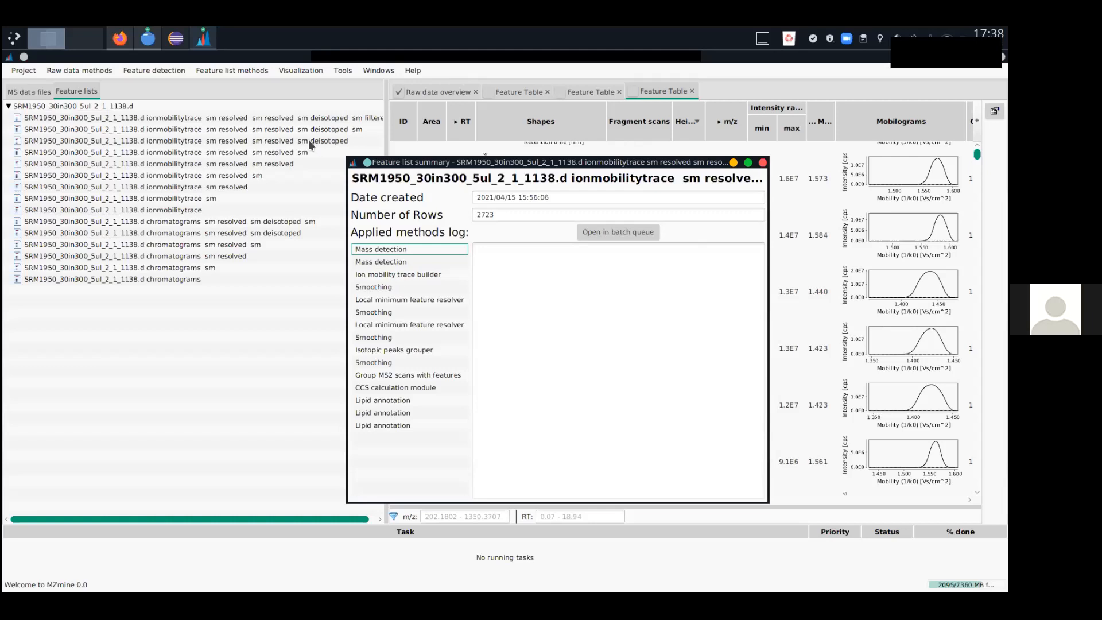
# Inspect the logged parameters of both Mass detection steps and the Ion mobility trace builder.
pyautogui.click(613, 235)
pyautogui.click(394, 250)
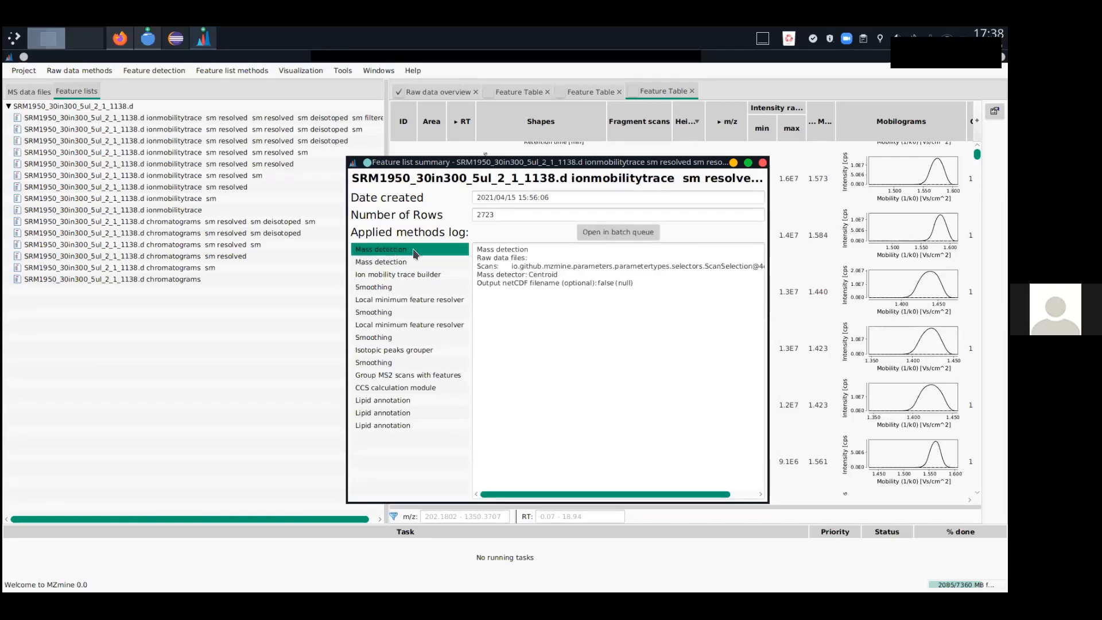
pyautogui.click(384, 263)
pyautogui.click(389, 276)
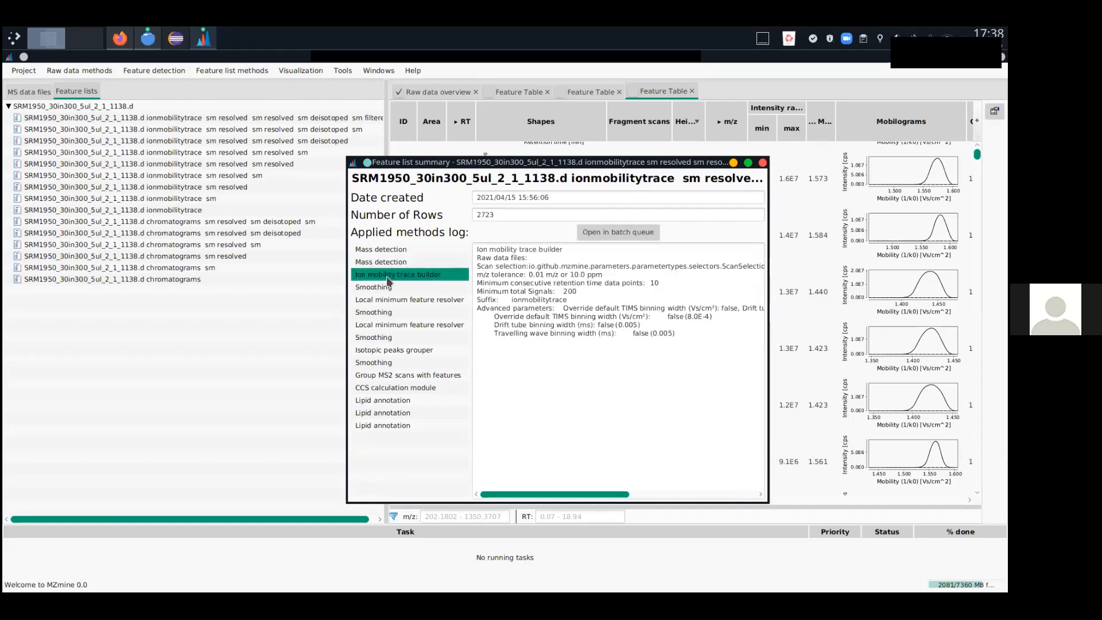
pyautogui.moveTo(677, 339); pyautogui.dragTo(502, 258)
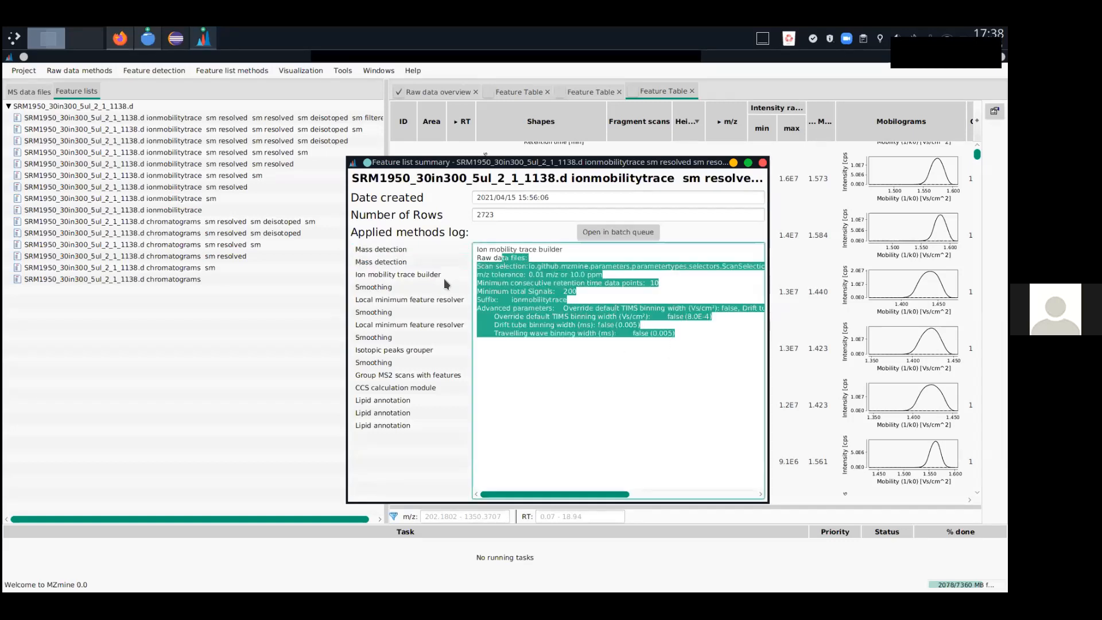
pyautogui.click(395, 275)
pyautogui.click(390, 253)
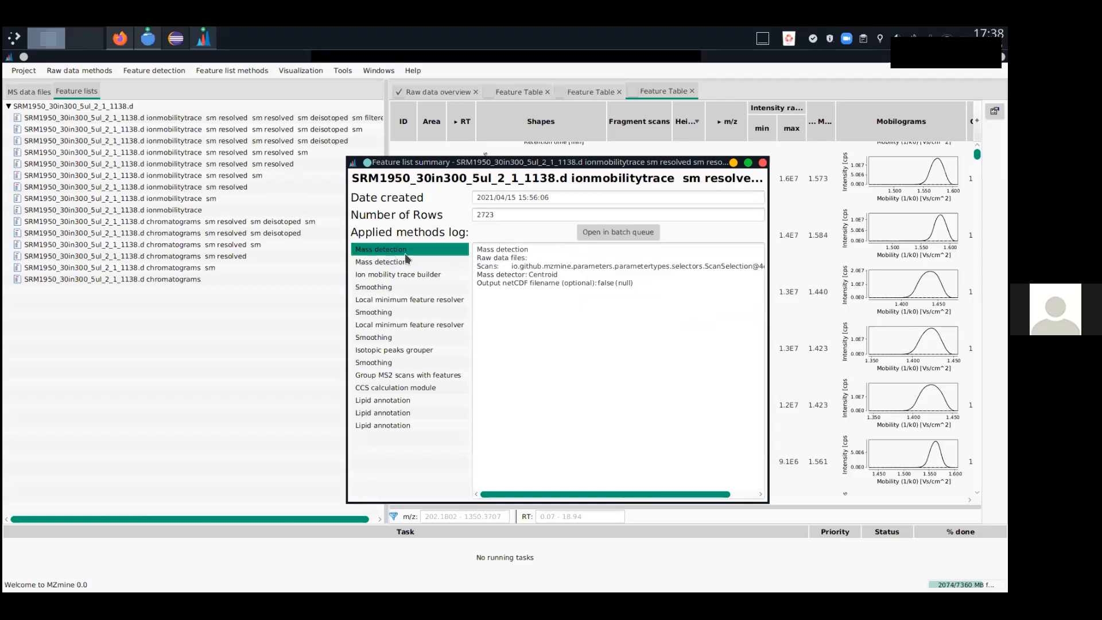
# Load the applied methods into the batch queue, overwriting the current queue, and move the queue dialog aside.
pyautogui.click(600, 236)
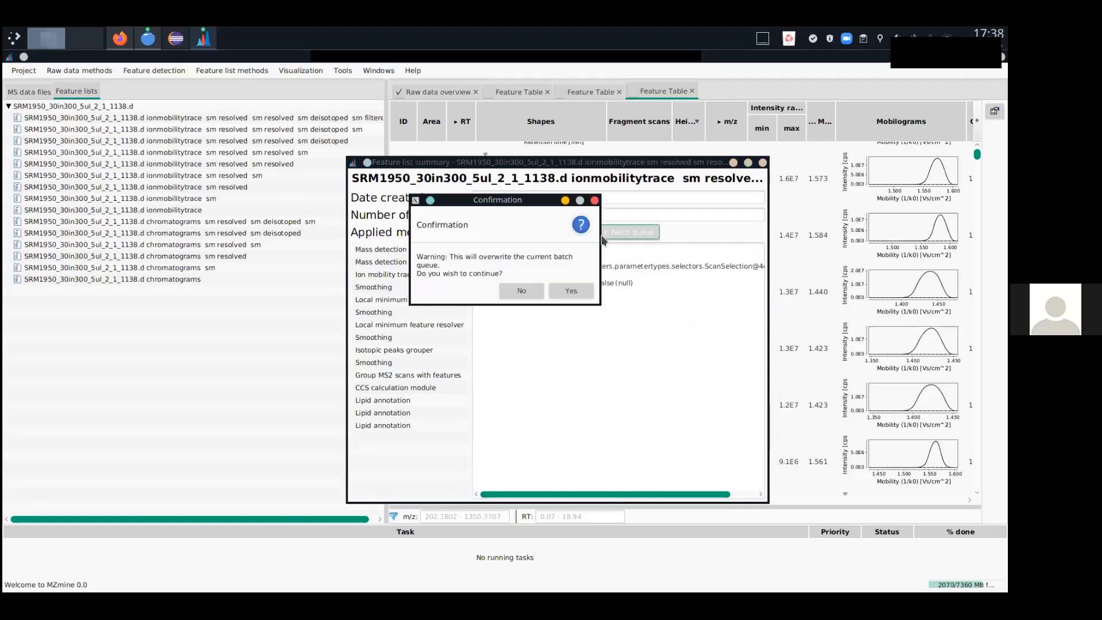
pyautogui.click(570, 287)
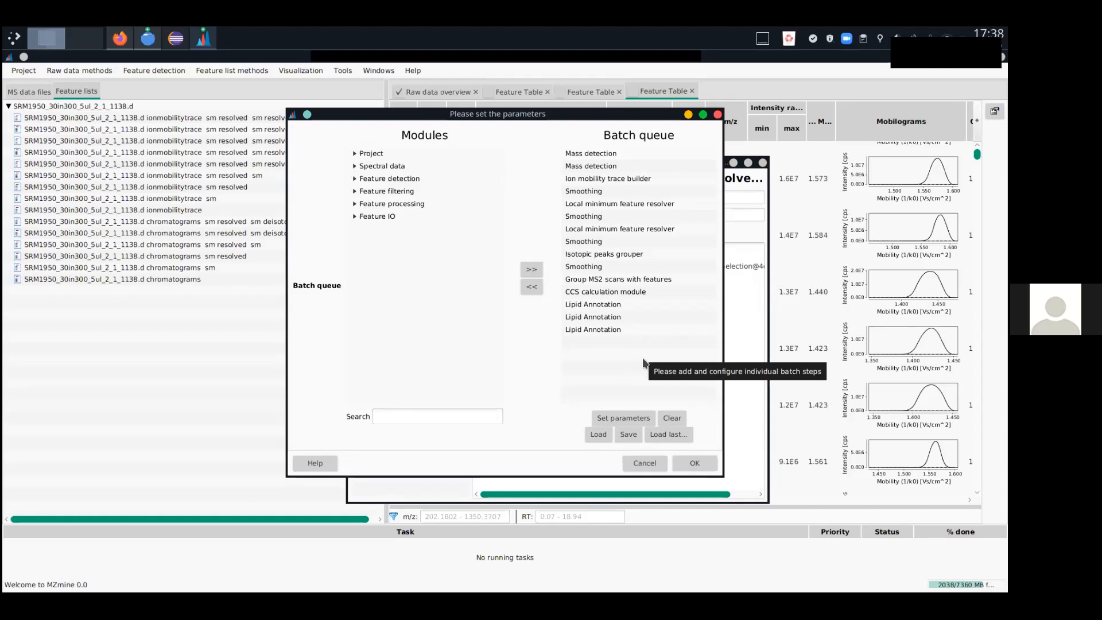
pyautogui.click(640, 468)
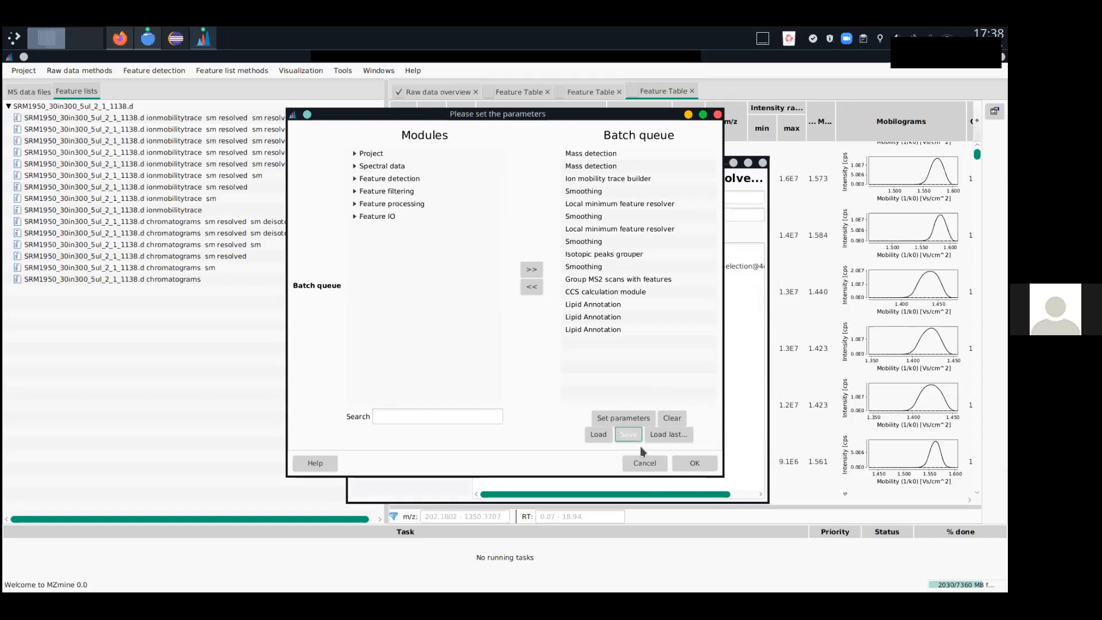
pyautogui.moveTo(594, 114); pyautogui.dragTo(533, 107)
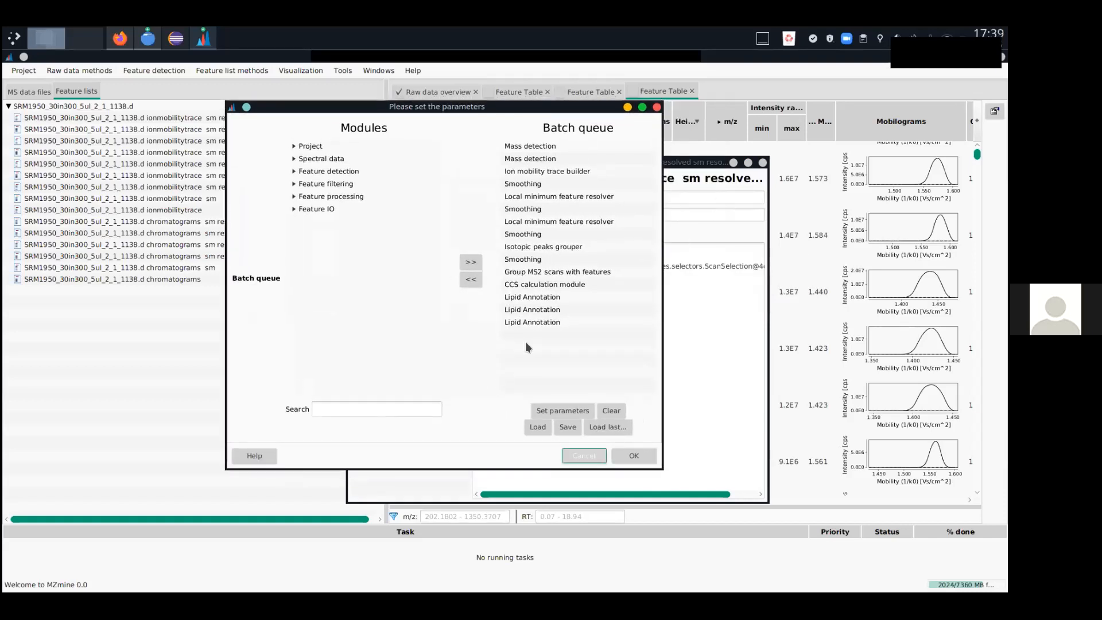
# Cancel the batch queue, close the applied methods summary and widen the feature table area.
pyautogui.click(576, 458)
pyautogui.click(762, 163)
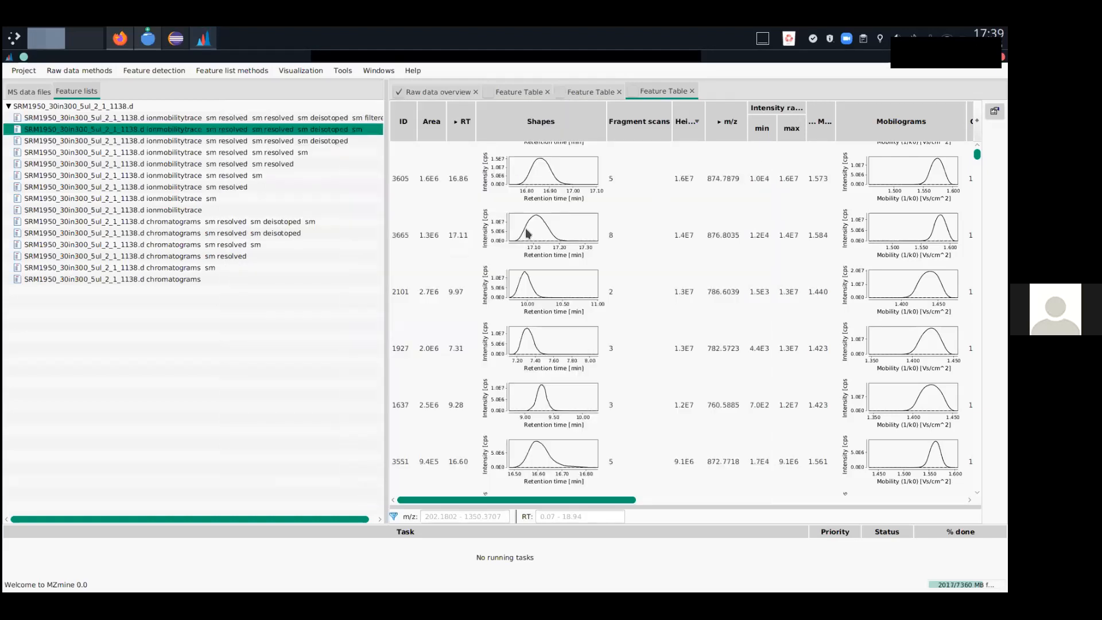
pyautogui.moveTo(386, 241); pyautogui.dragTo(307, 238)
pyautogui.scroll(5, 723, 268)
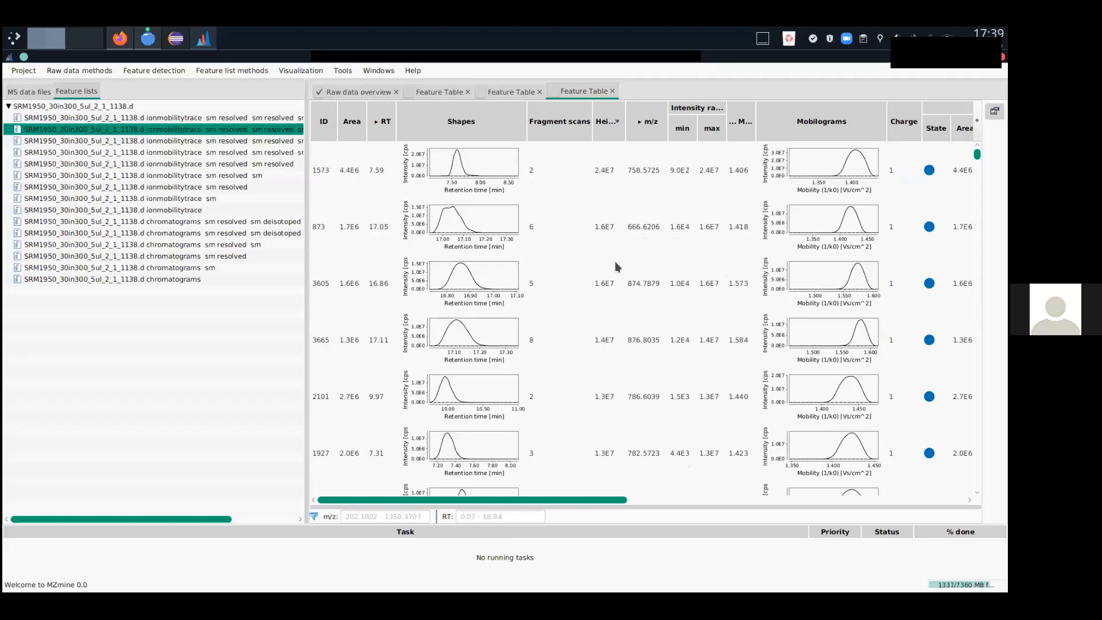
# Close all three open feature tables, leaving only the raw data overview.
pyautogui.click(612, 91)
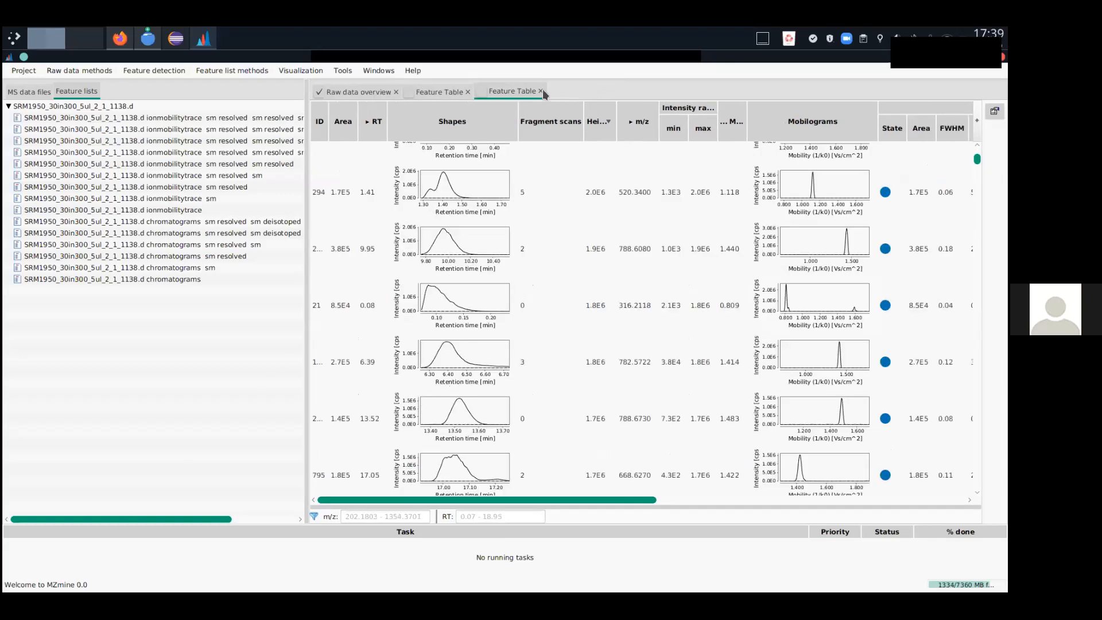
pyautogui.click(540, 90)
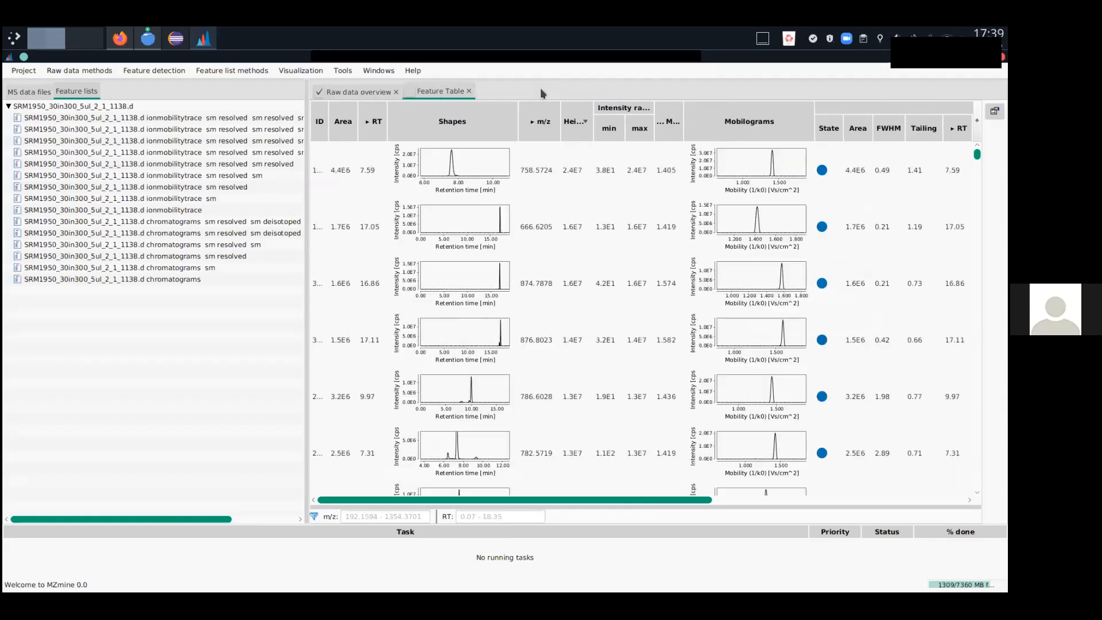
pyautogui.click(469, 91)
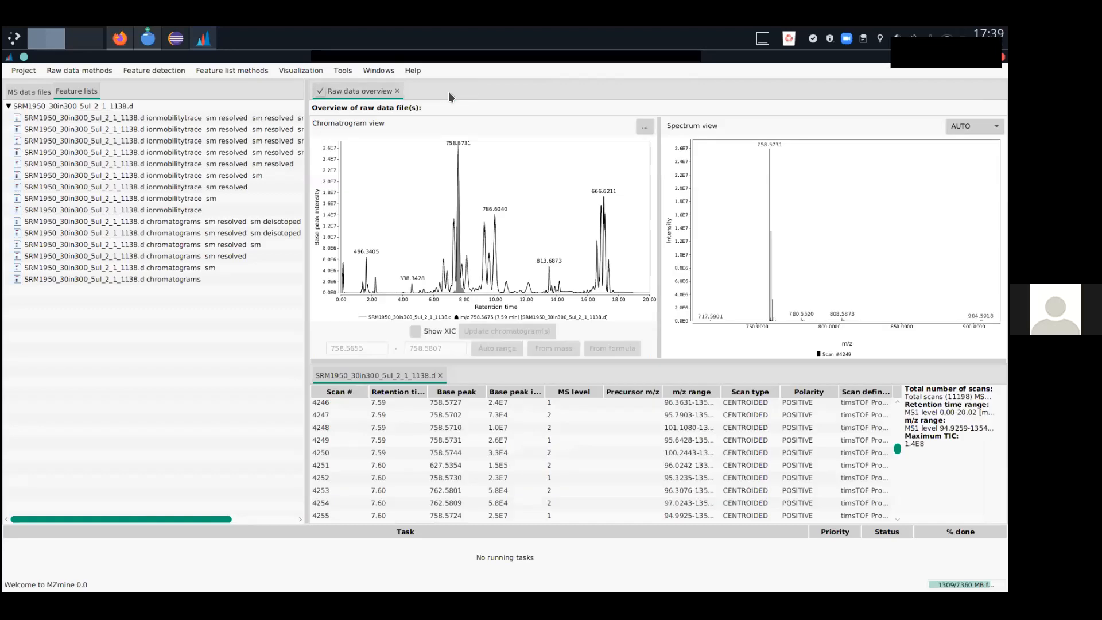
# Open the Lipid annotation parameters for the filtered deisotoped ionmobilitytrace feature list and move the dialog up to show it fully.
pyautogui.click(227, 118)
pyautogui.click(232, 72)
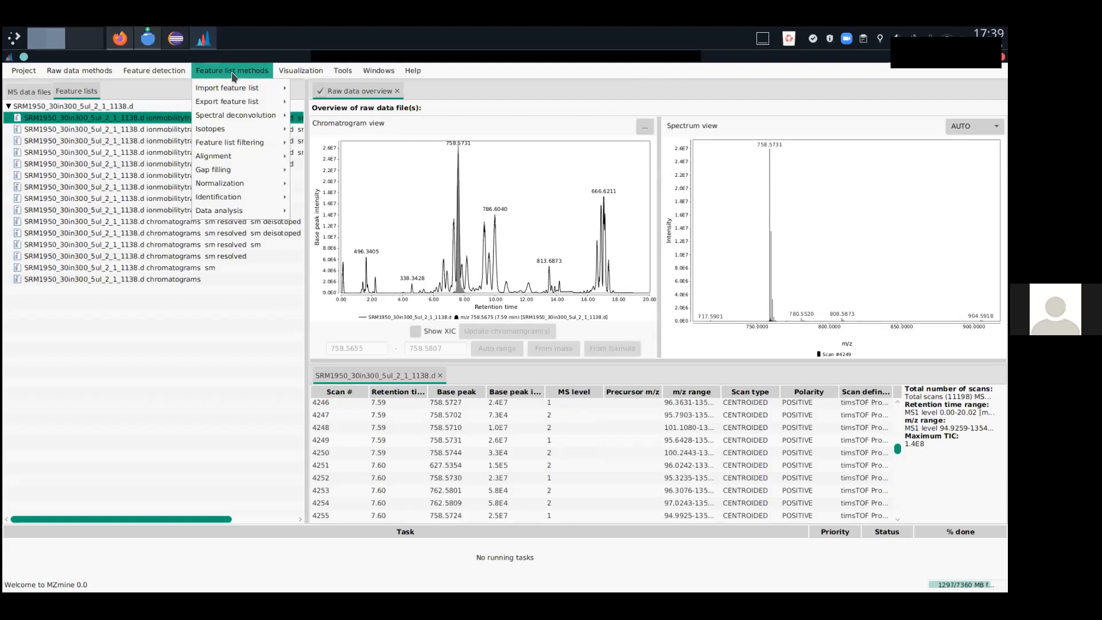
pyautogui.moveTo(239, 198)
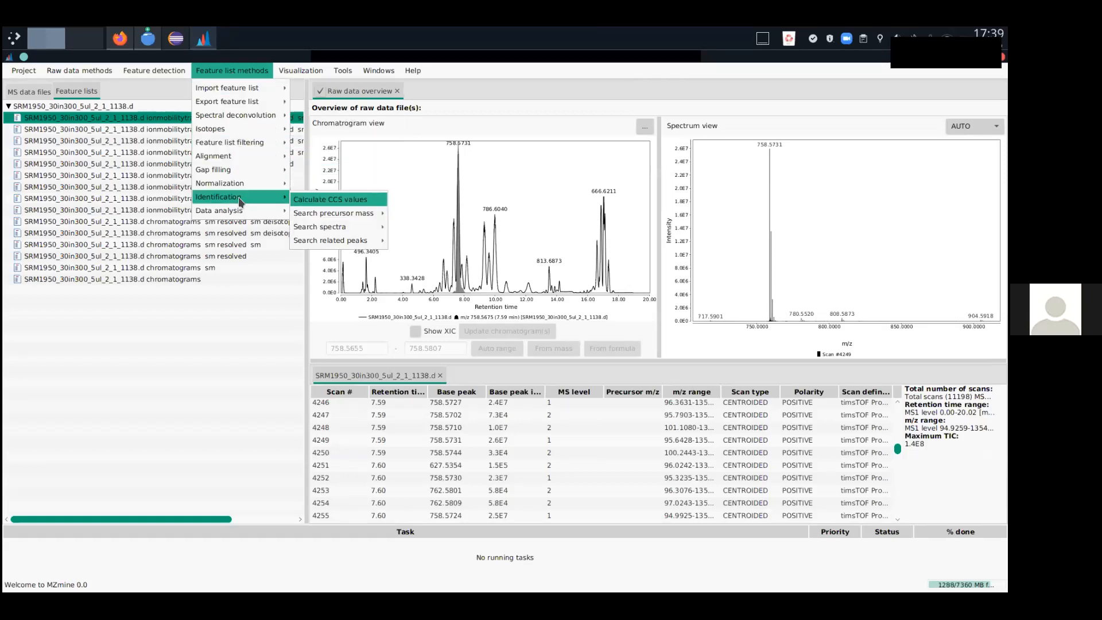
pyautogui.moveTo(361, 214)
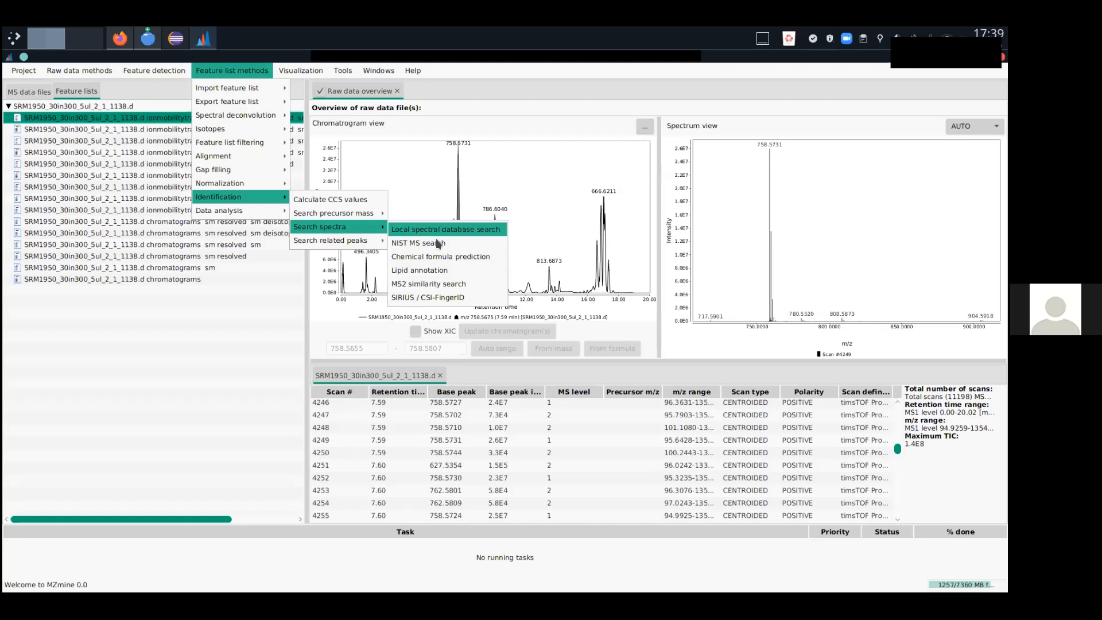
pyautogui.click(447, 270)
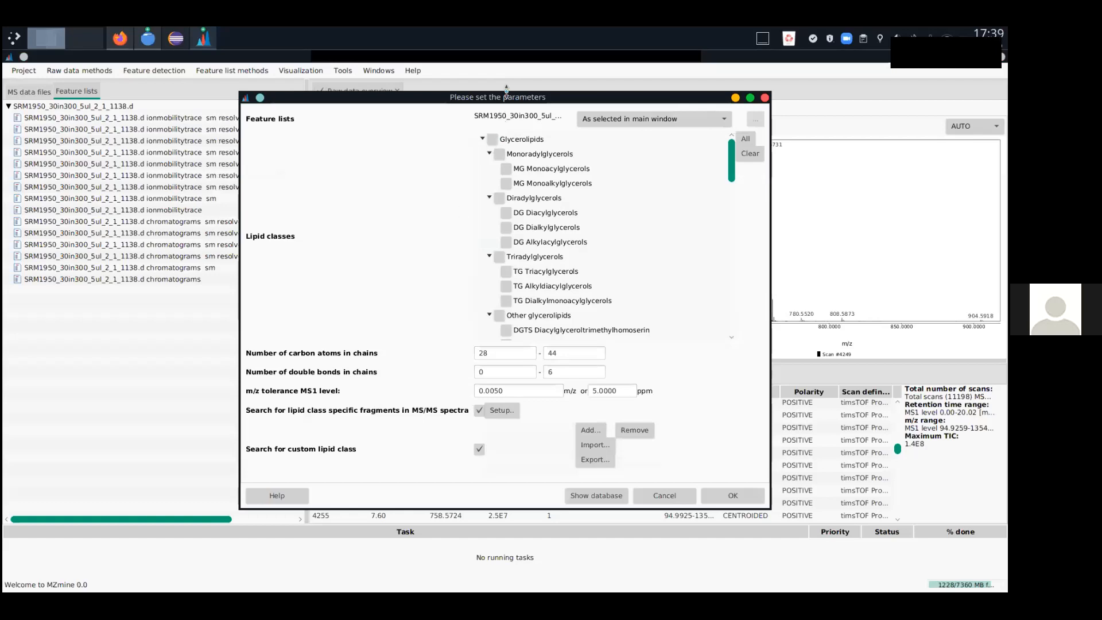
pyautogui.moveTo(506, 99); pyautogui.dragTo(495, 69)
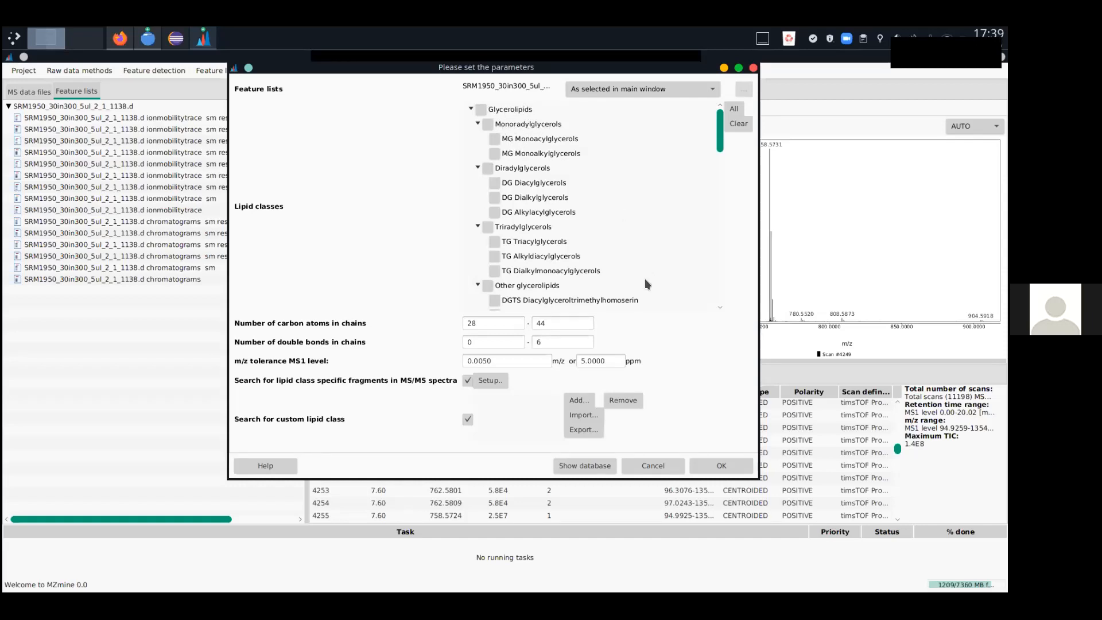
# Toggle the selection of the entire Glycerolipids category and leave it cleared.
pyautogui.click(481, 109)
pyautogui.click(482, 111)
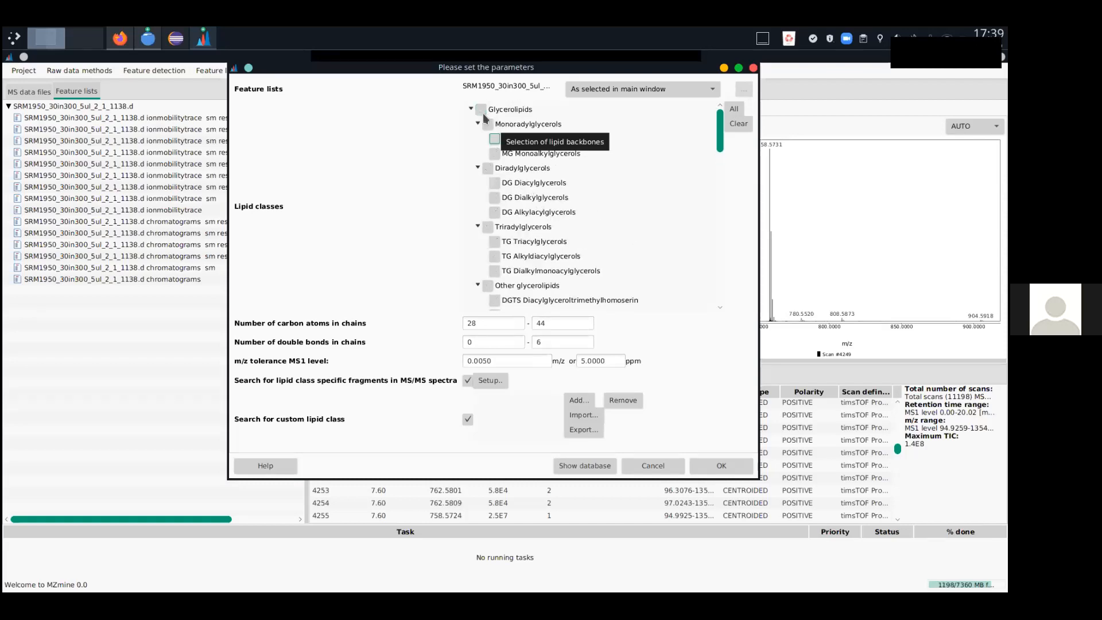
pyautogui.click(482, 110)
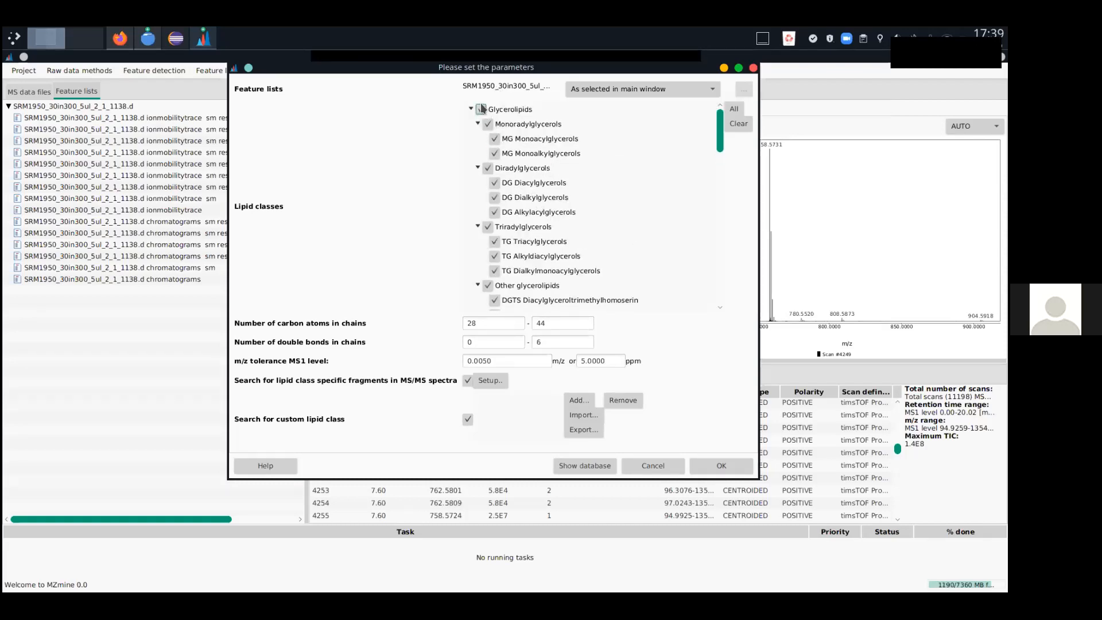
pyautogui.click(481, 110)
# Review the selected glycerophospholipid classes, the chain carbon and double bond ranges, and the MS1 m/z tolerance.
pyautogui.scroll(-10, 567, 184)
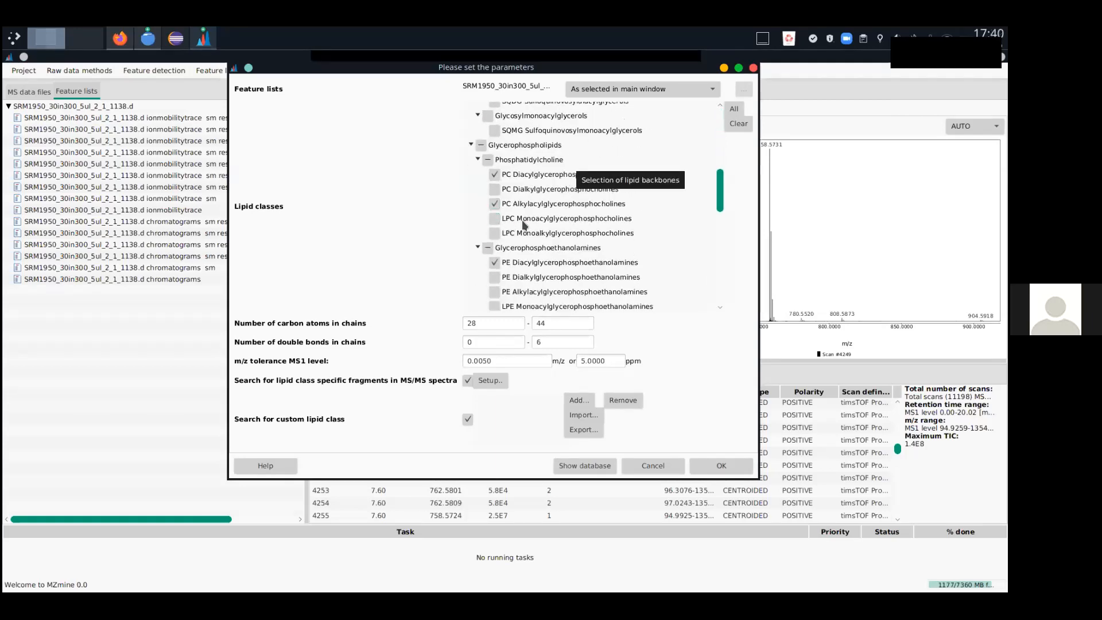
pyautogui.scroll(-1, 555, 216)
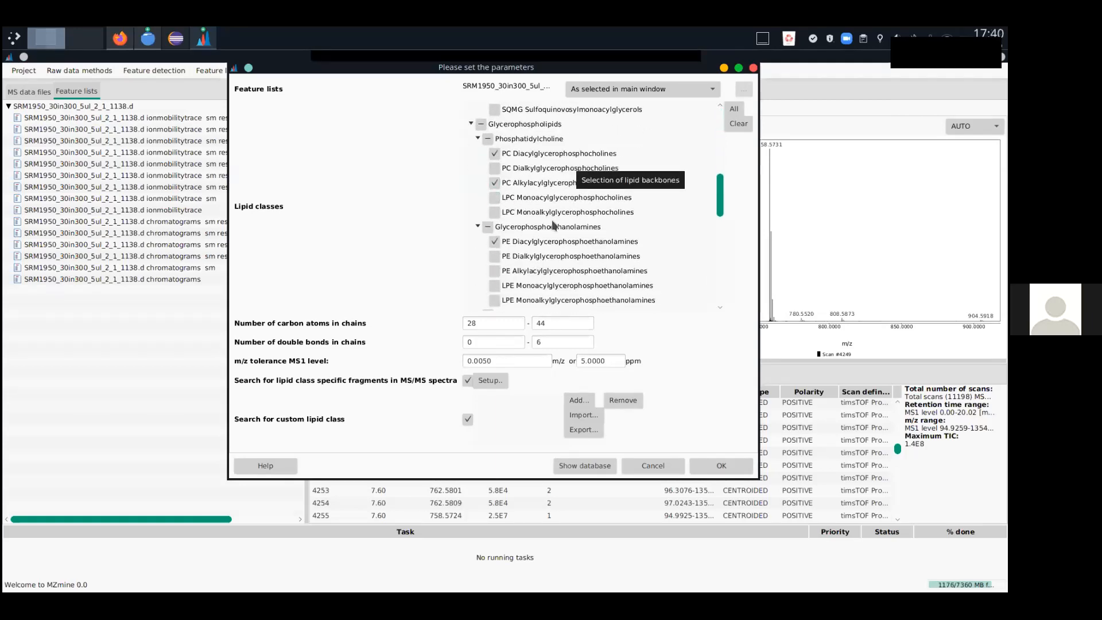
pyautogui.click(514, 326)
pyautogui.doubleClick(514, 326)
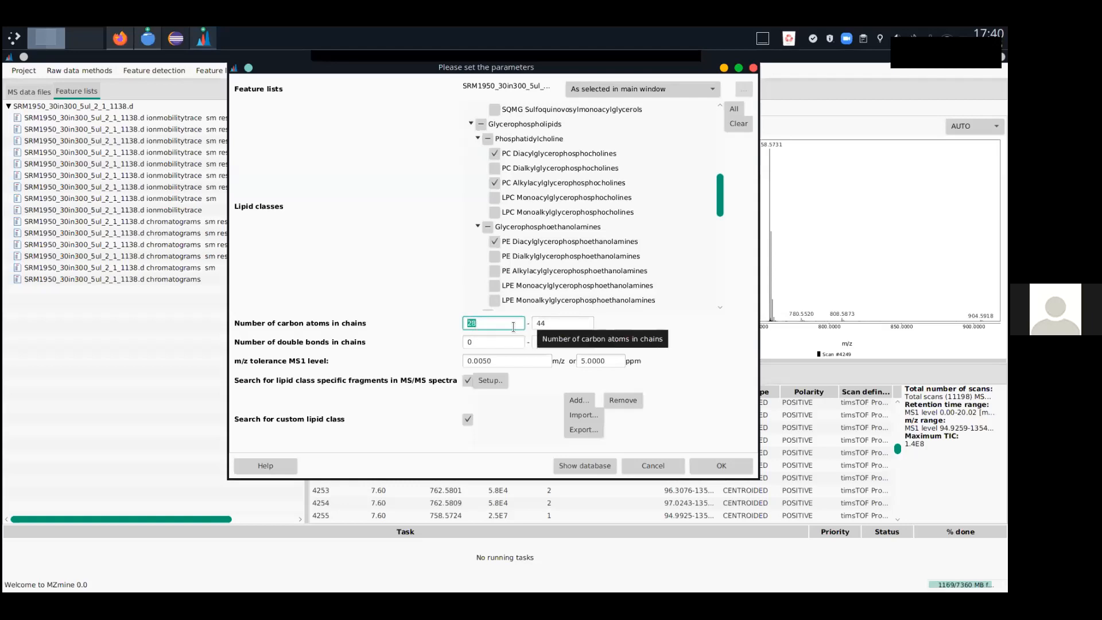
pyautogui.click(584, 324)
pyautogui.click(502, 326)
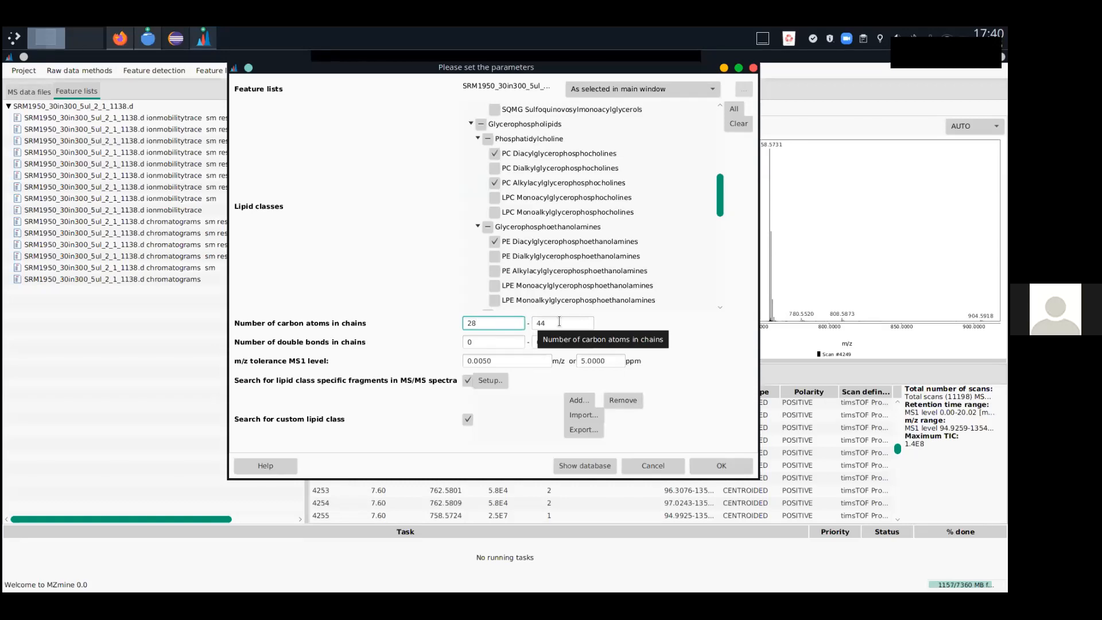
pyautogui.click(496, 344)
pyautogui.click(556, 344)
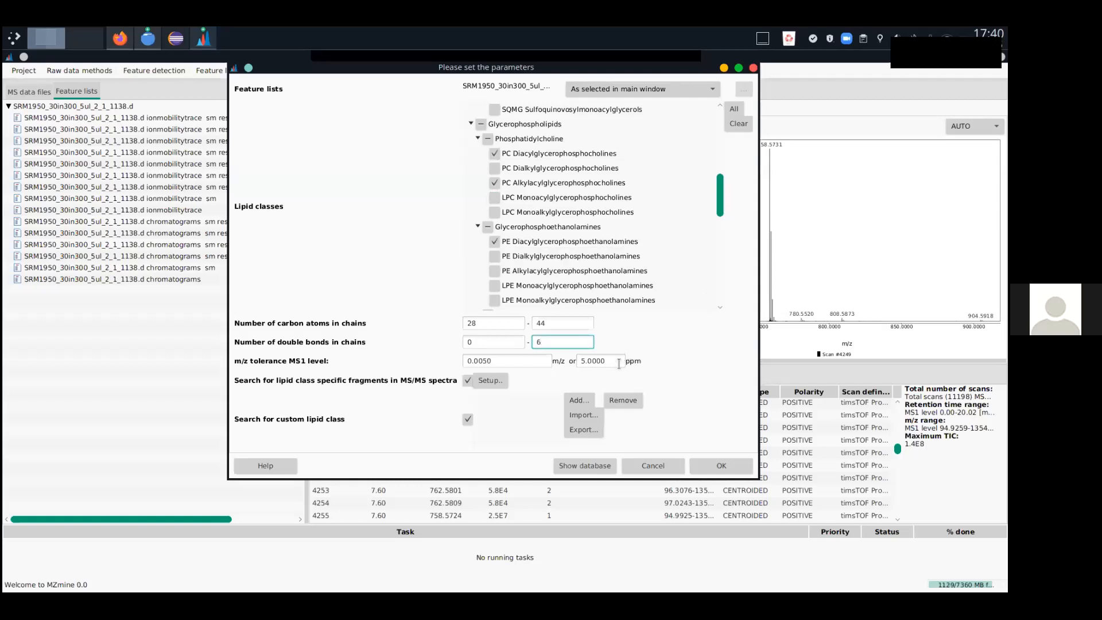
pyautogui.doubleClick(582, 362)
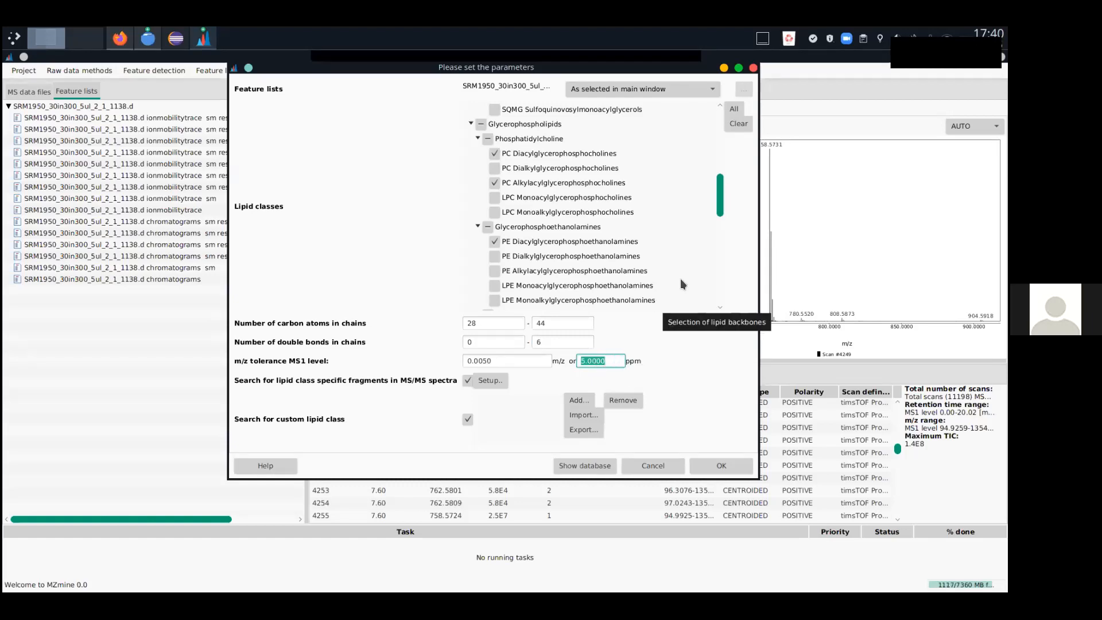
# Disable the custom lipid class search, and switch the lipid class specific MS/MS fragment search off and on again.
pyautogui.click(469, 420)
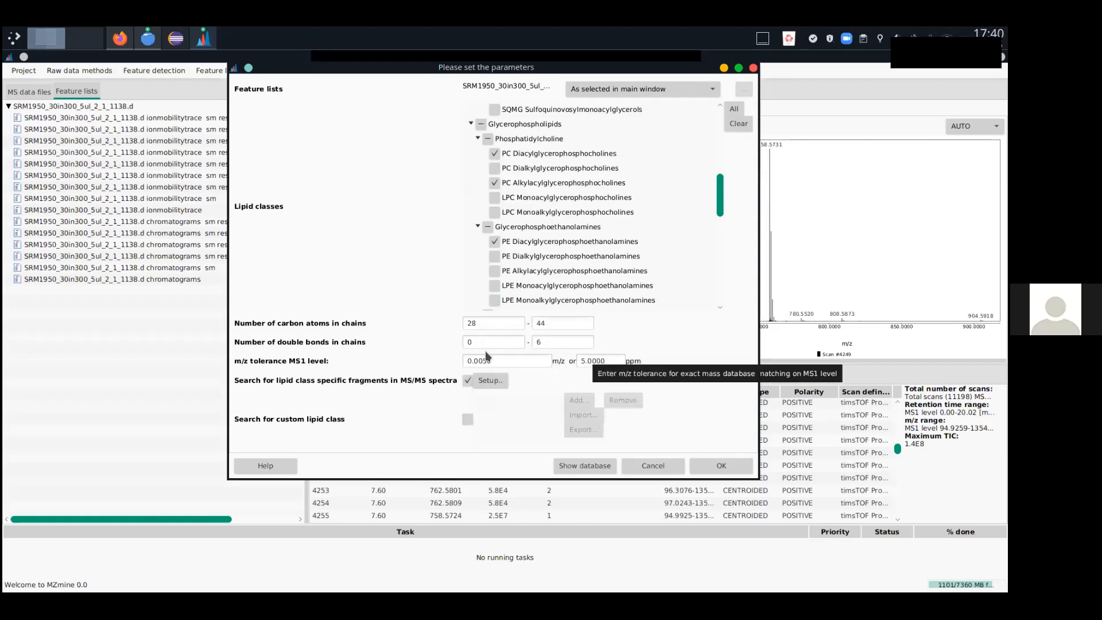
pyautogui.click(467, 380)
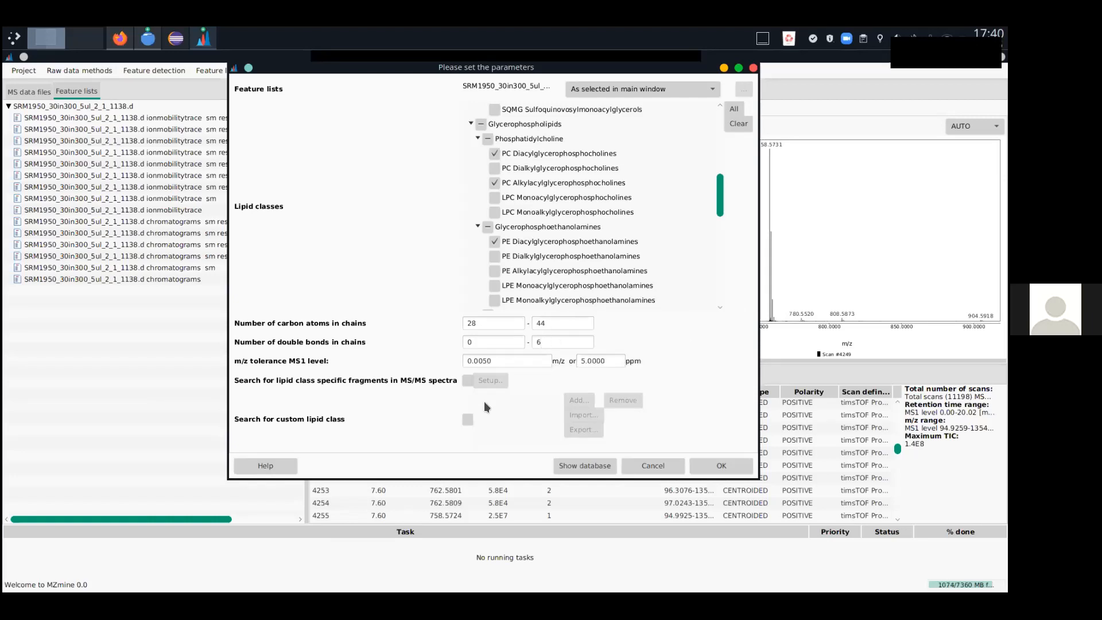
pyautogui.click(467, 381)
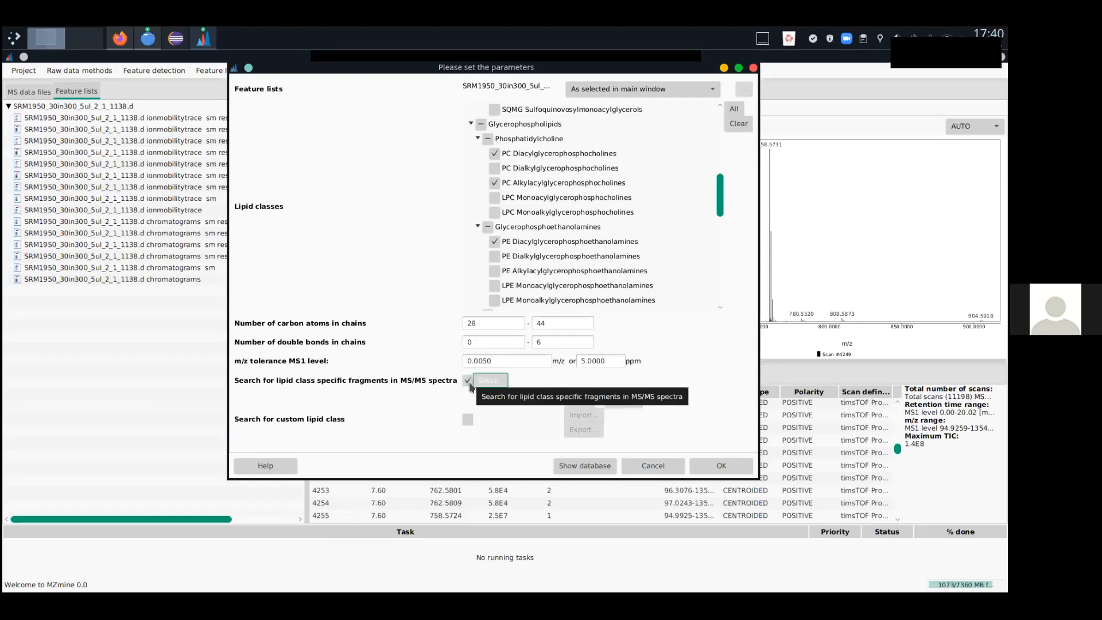
# Review the MS2 m/z tolerance and minimum MS/MS score in the fragment search setup and cancel it.
pyautogui.click(489, 380)
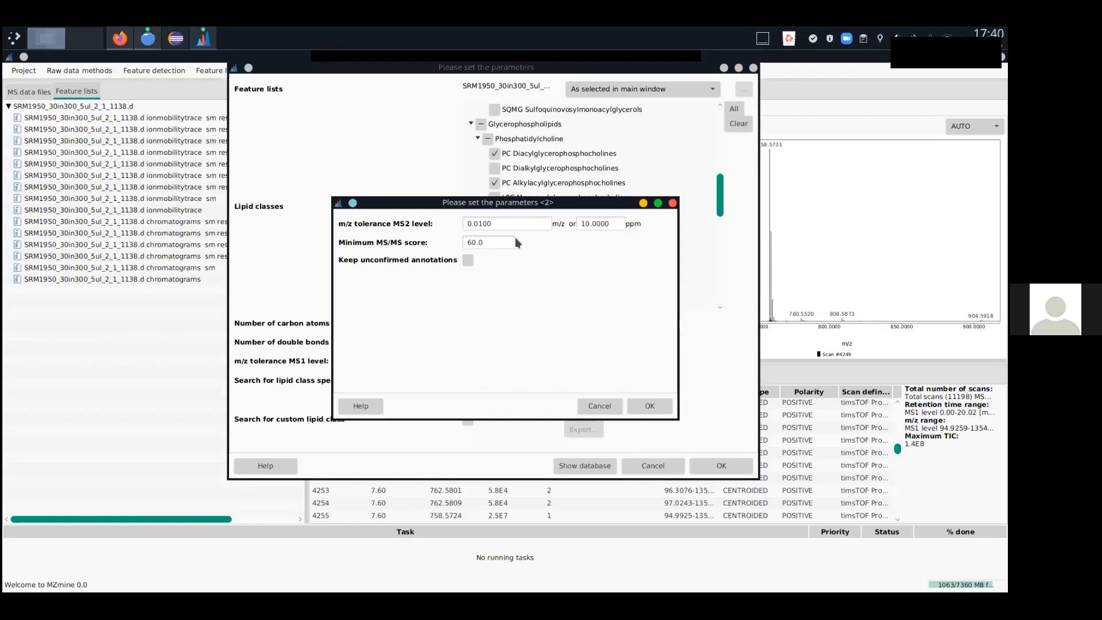
pyautogui.moveTo(523, 202); pyautogui.dragTo(608, 188)
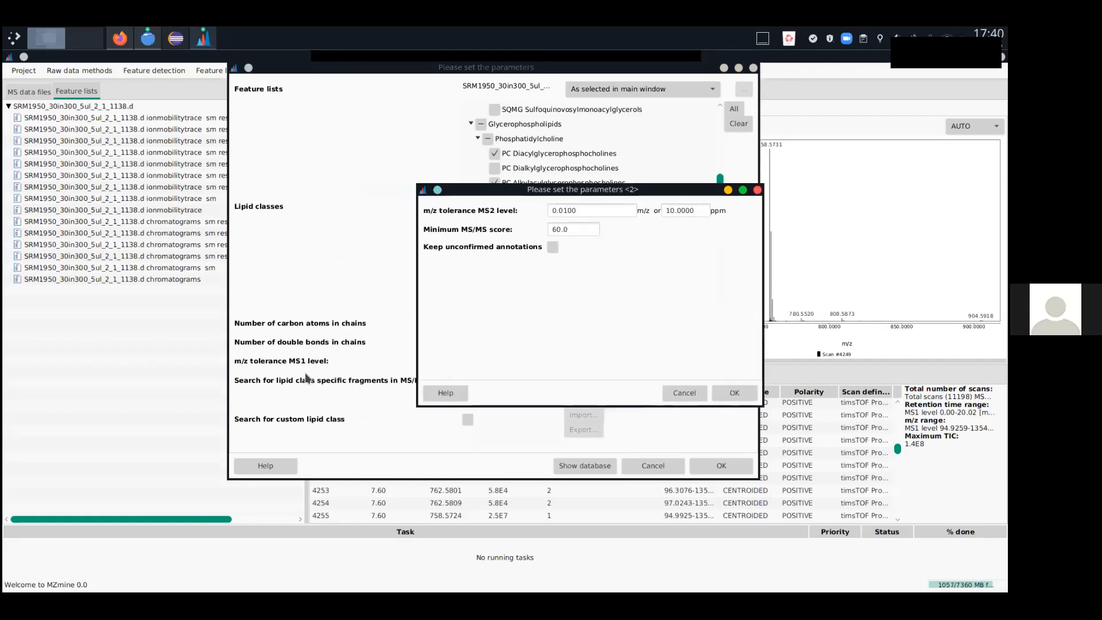
pyautogui.moveTo(583, 195); pyautogui.dragTo(567, 186)
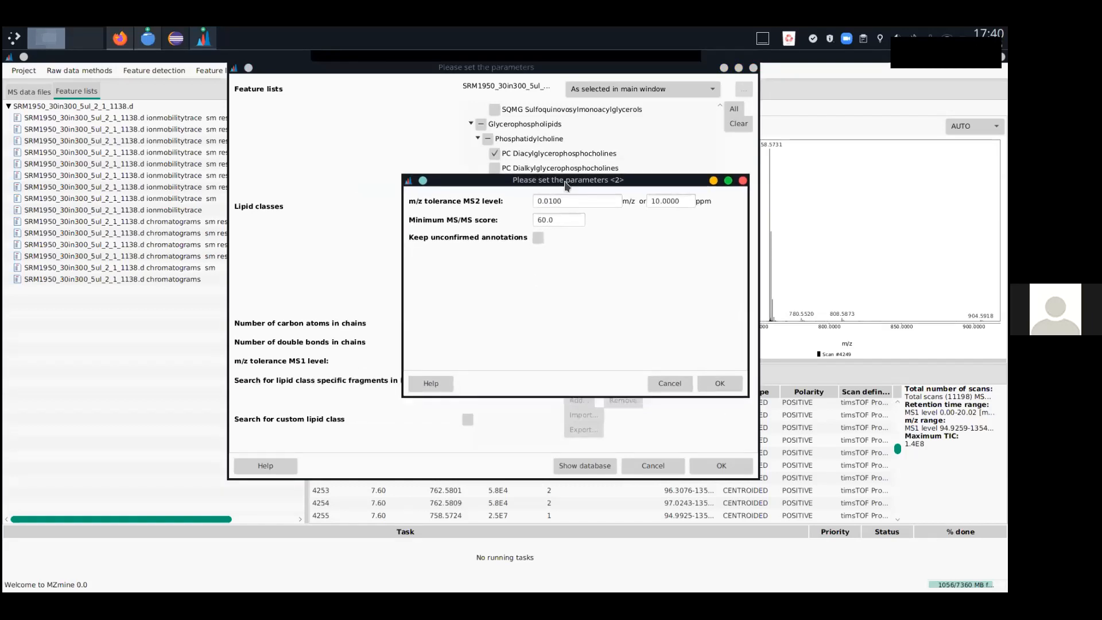
pyautogui.moveTo(682, 202); pyautogui.dragTo(645, 200)
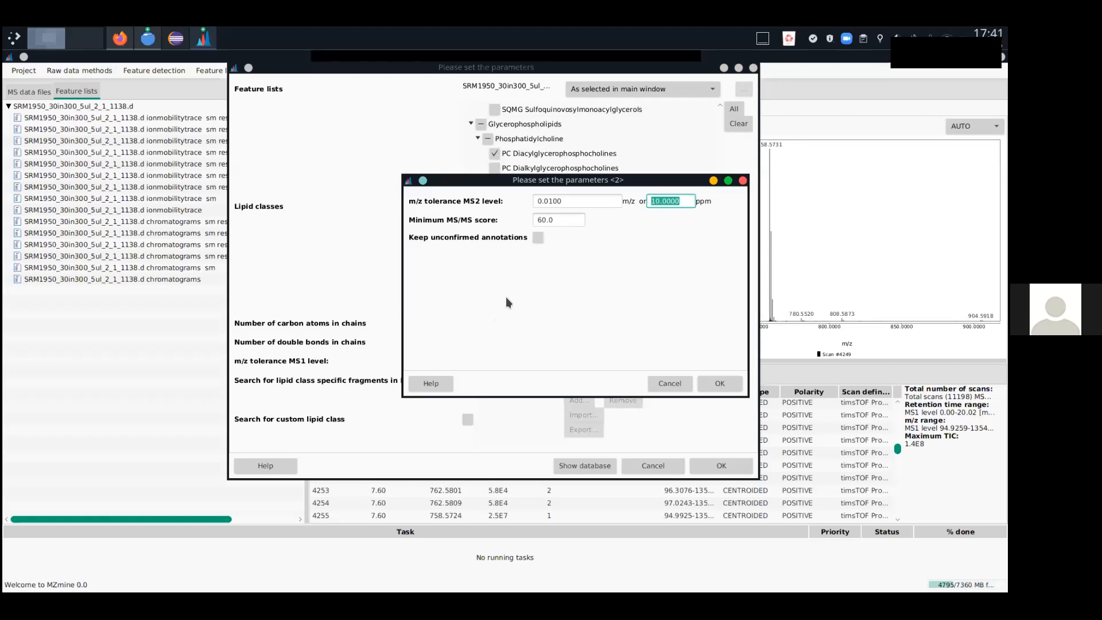
pyautogui.click(557, 220)
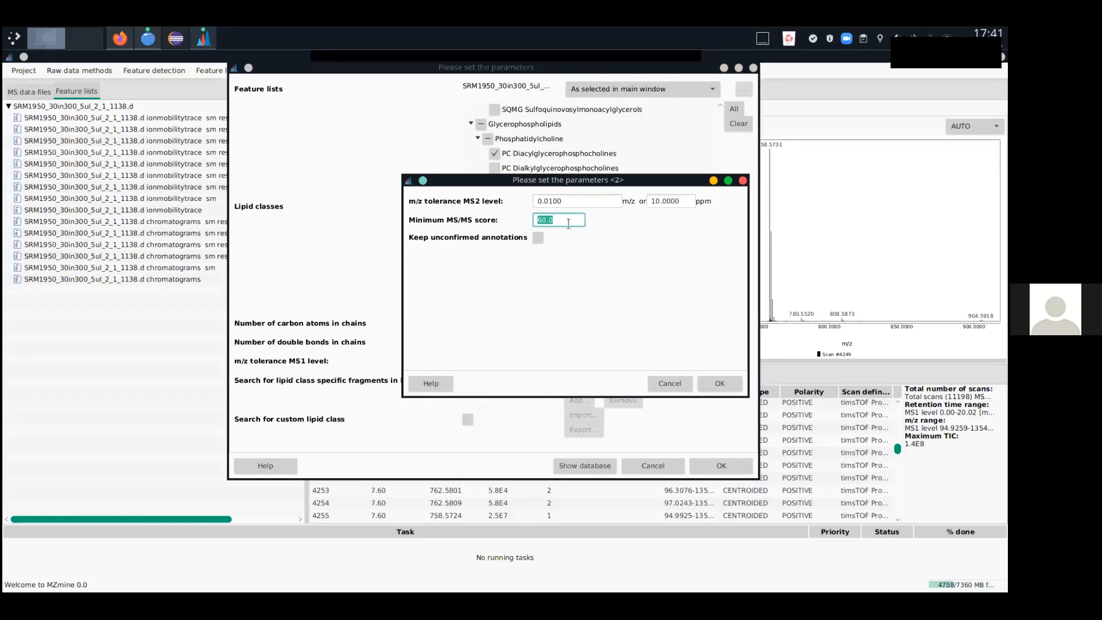
pyautogui.click(672, 384)
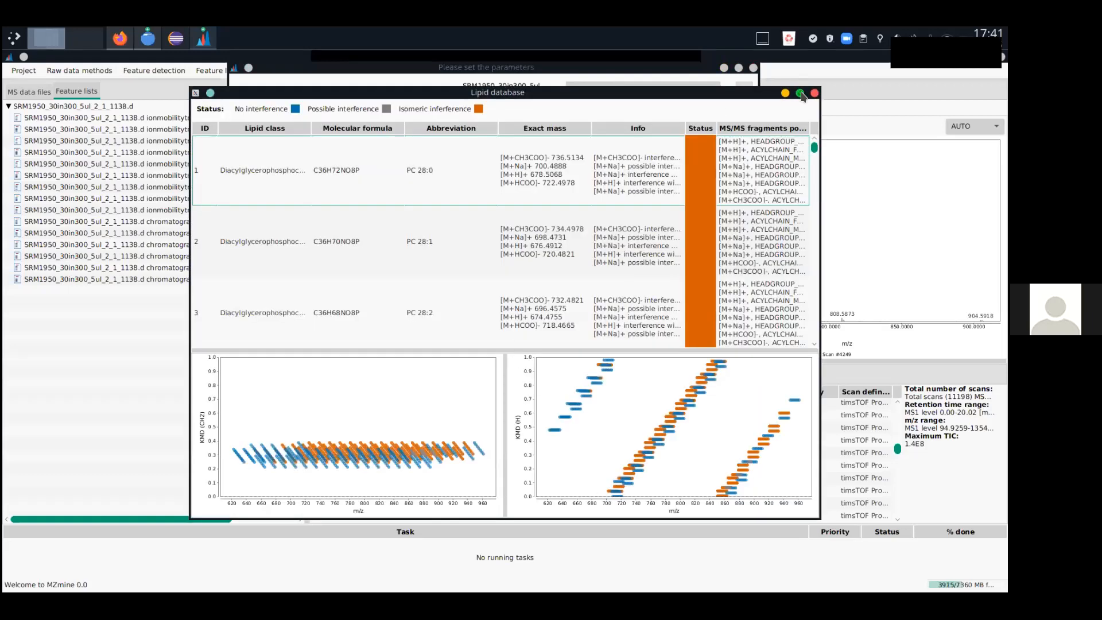
# Show the lipid database full screen and narrow its Molecular formula and Abbreviation columns.
pyautogui.click(800, 93)
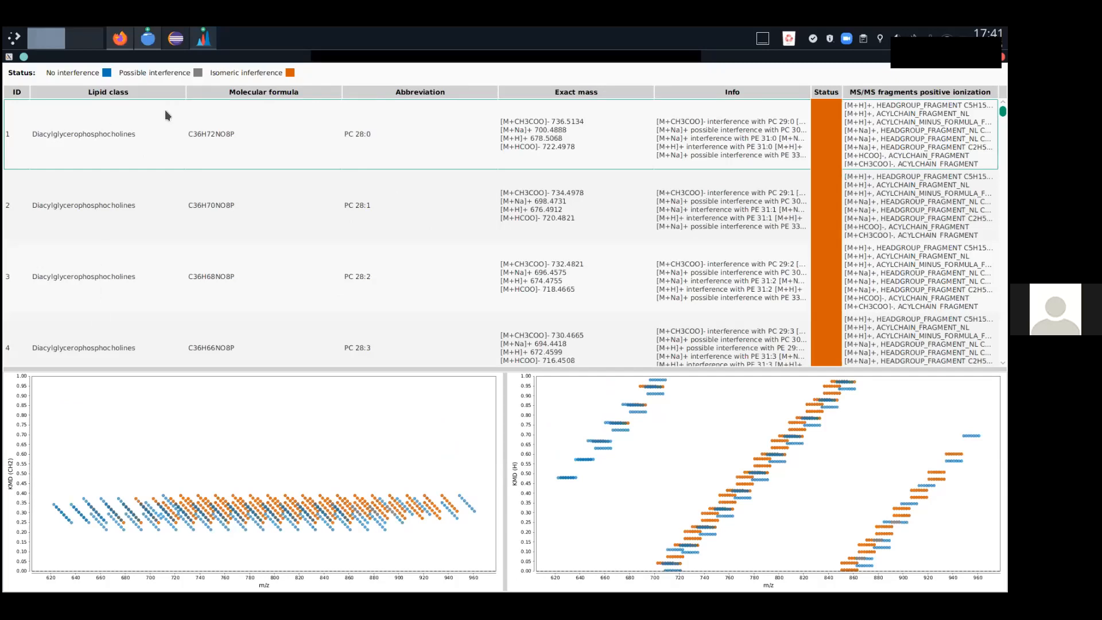
pyautogui.moveTo(306, 94); pyautogui.dragTo(217, 94)
pyautogui.moveTo(374, 94); pyautogui.dragTo(281, 95)
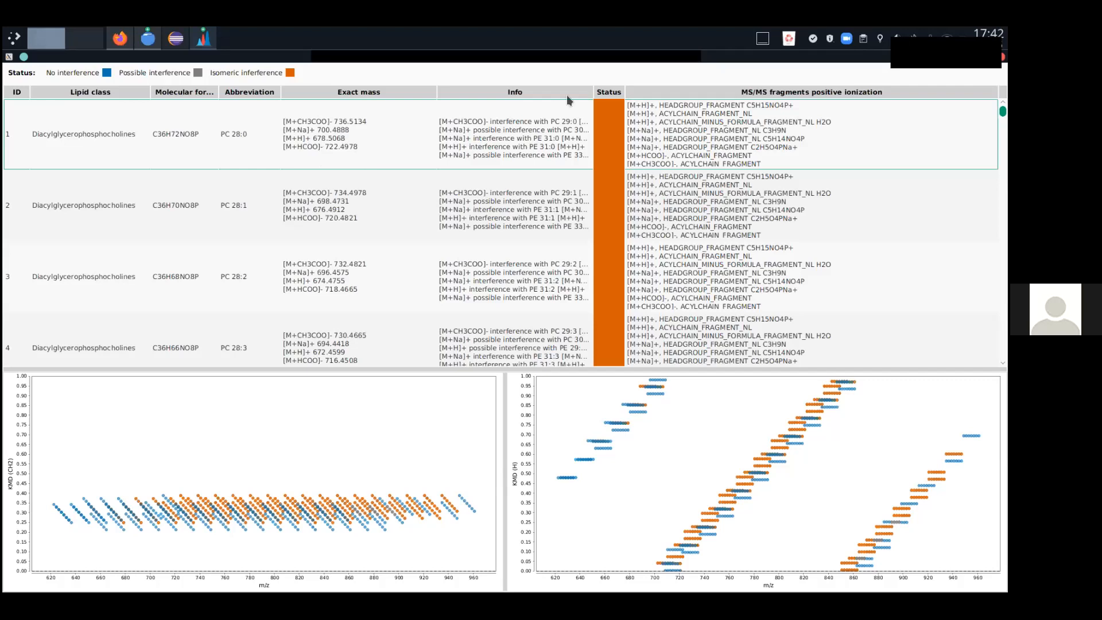
# Fit the Info column to its interference entries, inspect the MS/MS fragments of PC 28:0 and close the lipid database.
pyautogui.moveTo(593, 98); pyautogui.dragTo(719, 101)
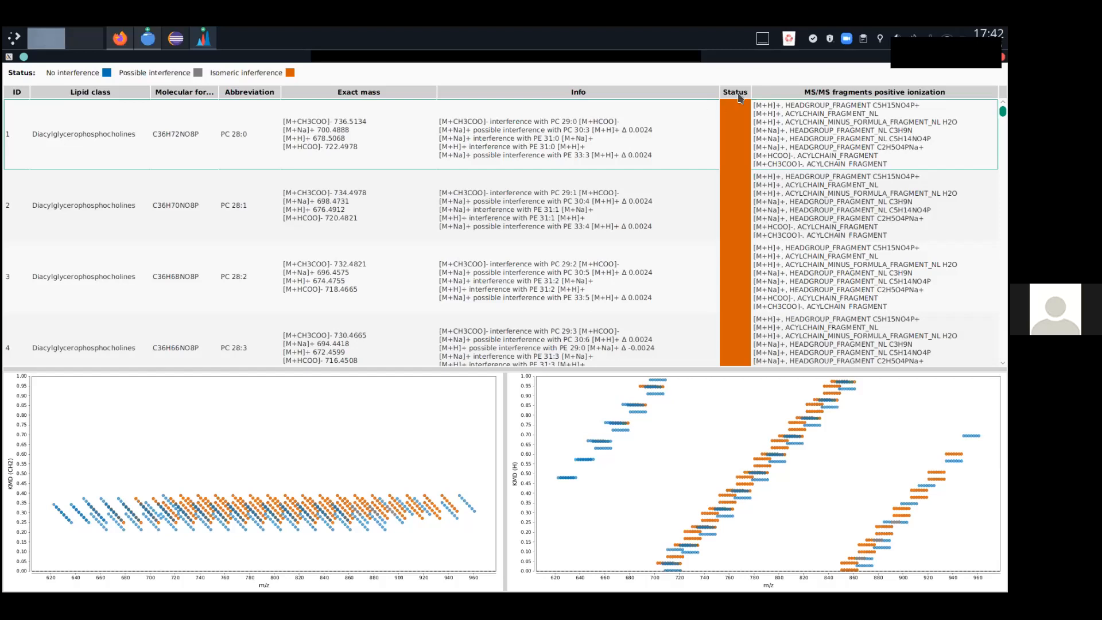
pyautogui.moveTo(721, 98); pyautogui.dragTo(663, 96)
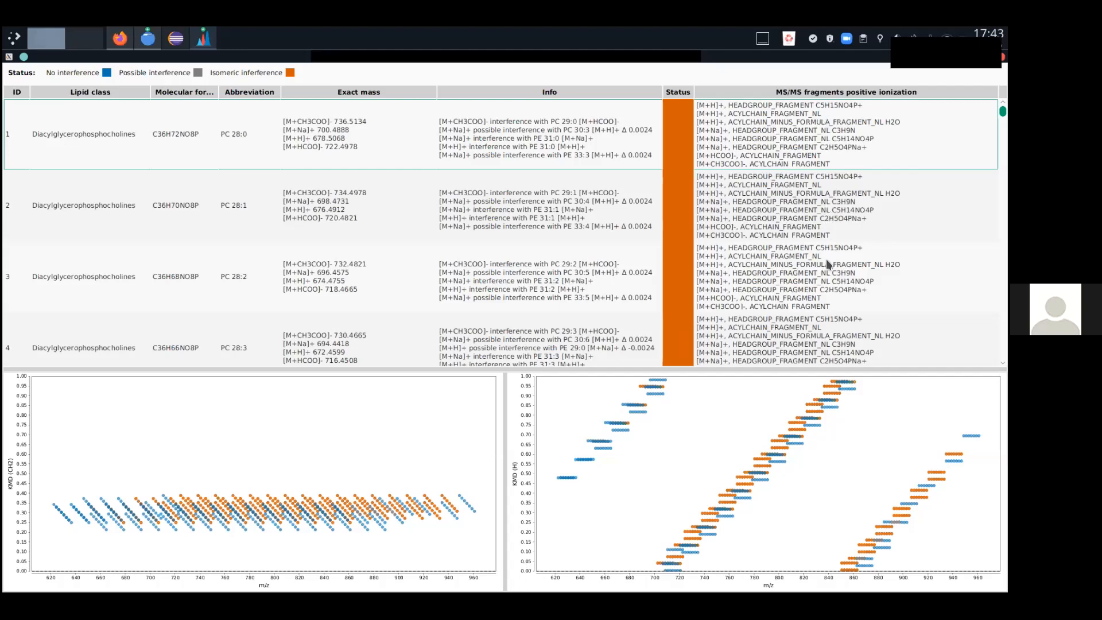
pyautogui.click(713, 106)
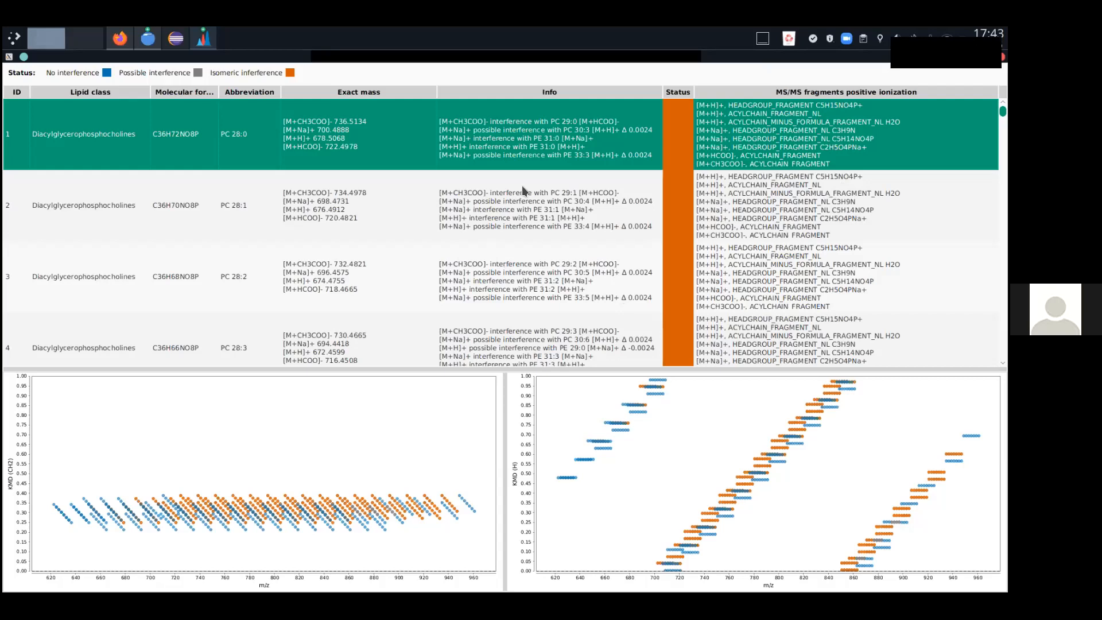
pyautogui.moveTo(835, 56); pyautogui.dragTo(752, 109)
pyautogui.click(865, 108)
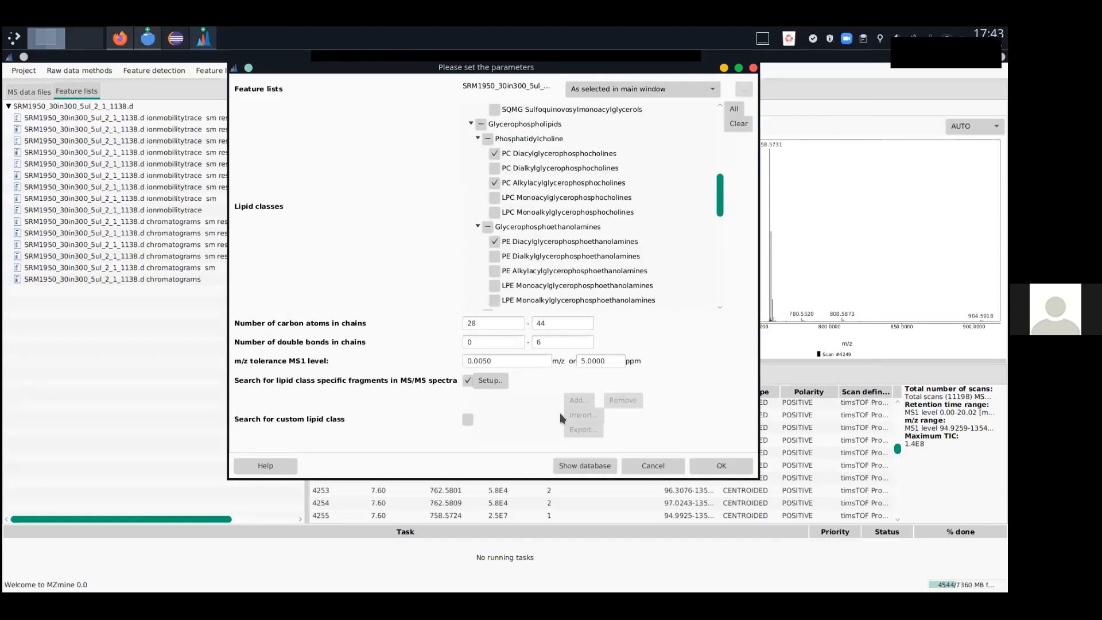
# Enable the custom lipid class search and add a class named Custom PC Class with the abbreviation CPC.
pyautogui.click(468, 420)
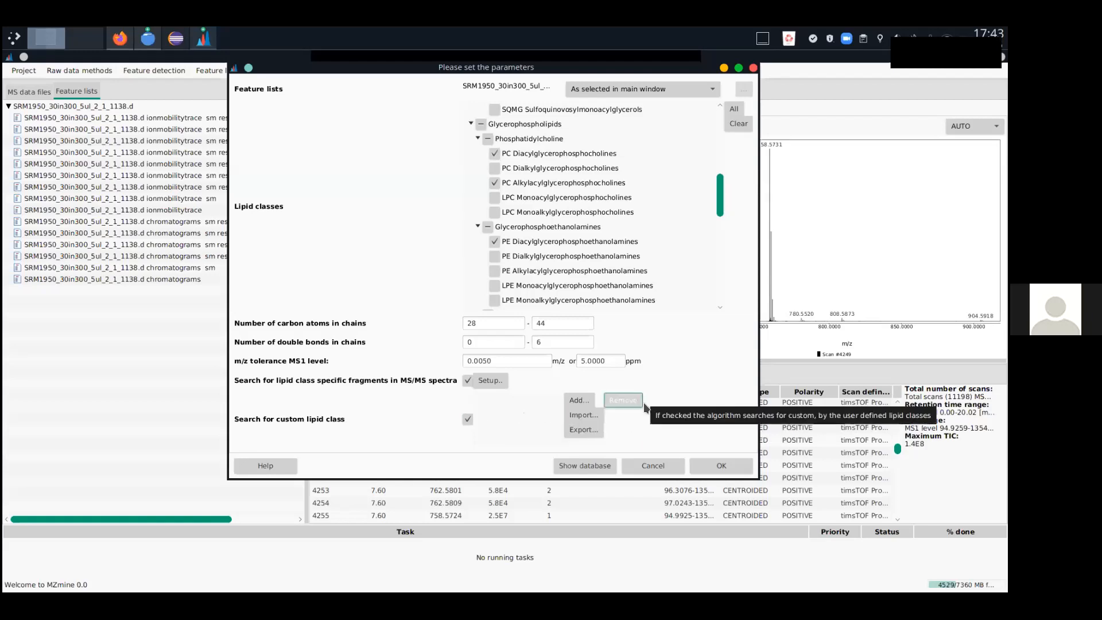
pyautogui.click(580, 400)
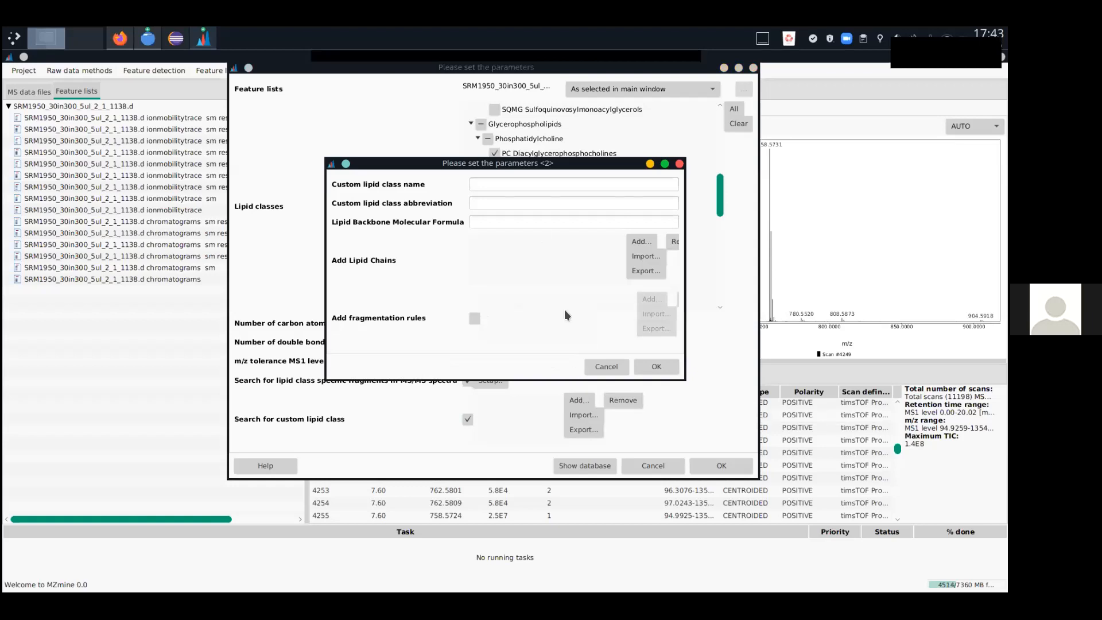
pyautogui.click(529, 185)
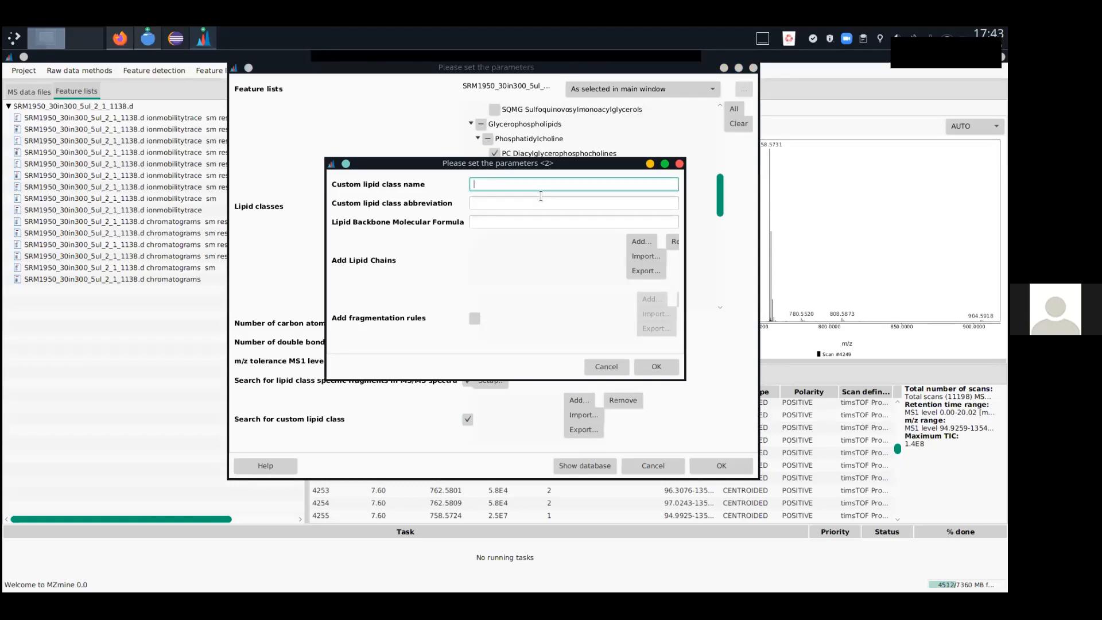
pyautogui.write('Custom Lipi')
pyautogui.press('BackSpace')
pyautogui.press('BackSpace')
pyautogui.press('BackSpace')
pyautogui.press('BackSpace')
pyautogui.write('PC')
pyautogui.write('Class')
pyautogui.press('Tab')
pyautogui.write('CPC')
pyautogui.press('Tab')
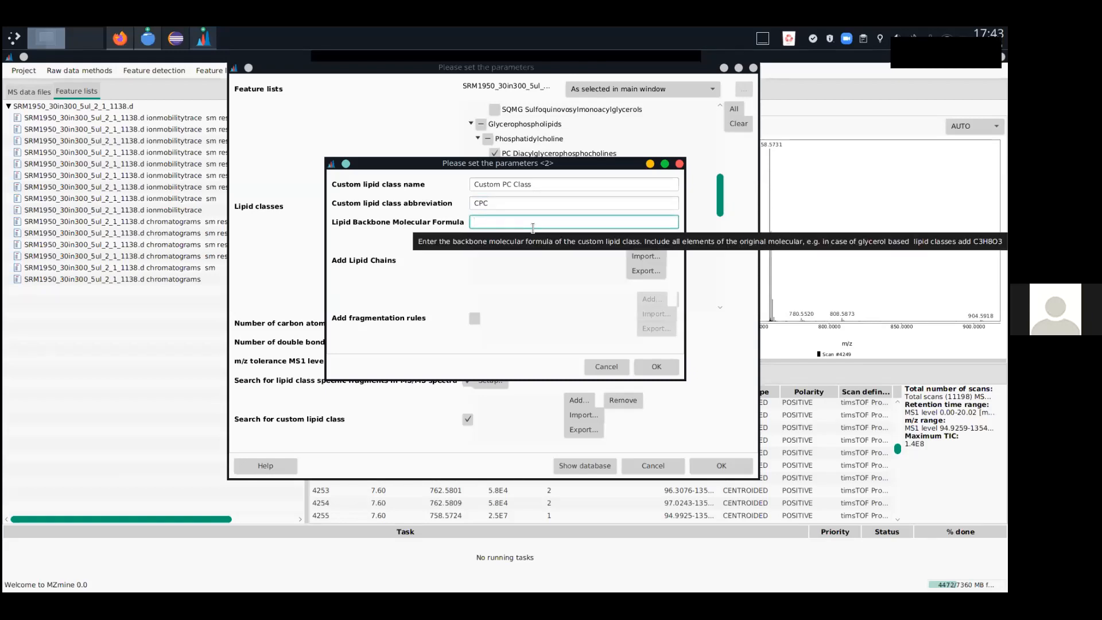
# Set the custom class's lipid backbone molecular formula to C8H20O6PN.
pyautogui.write('C8')
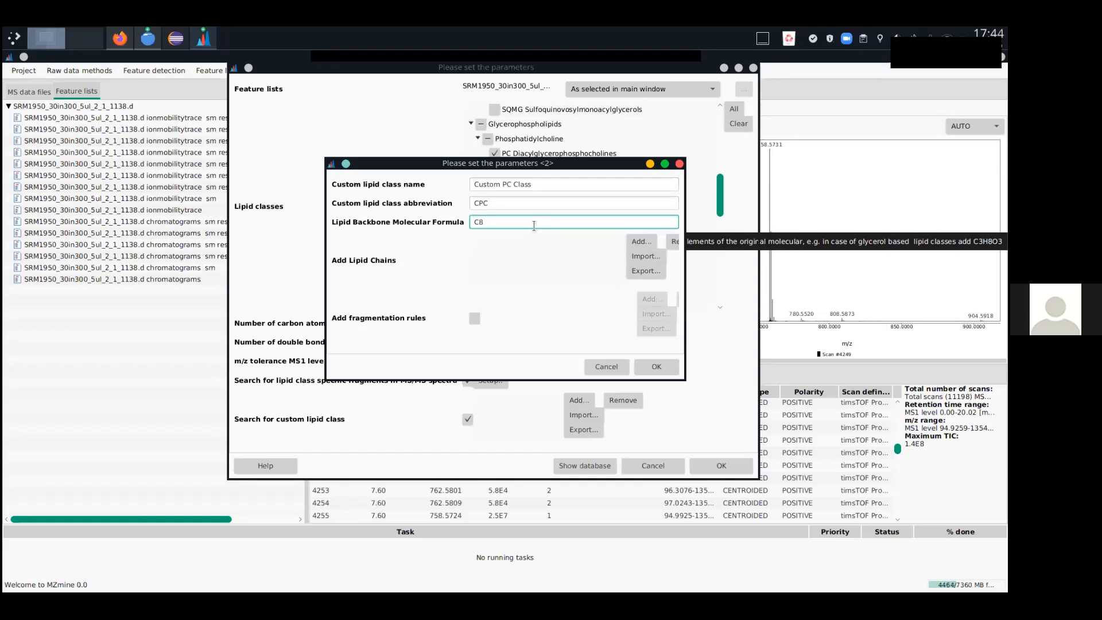
pyautogui.write('H20')
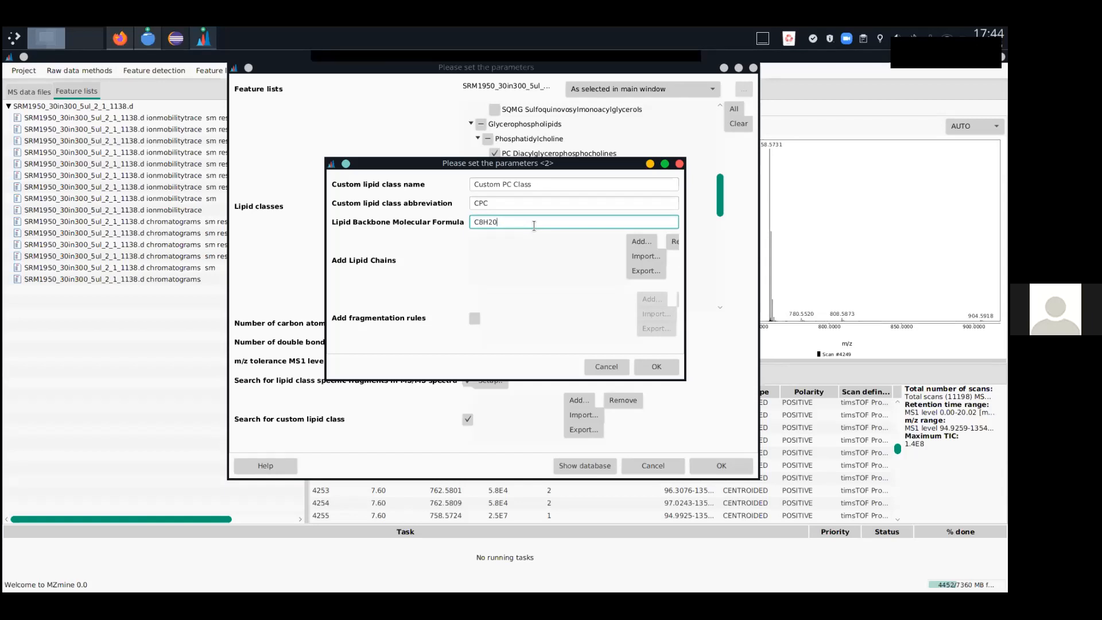
pyautogui.write('O6PN')
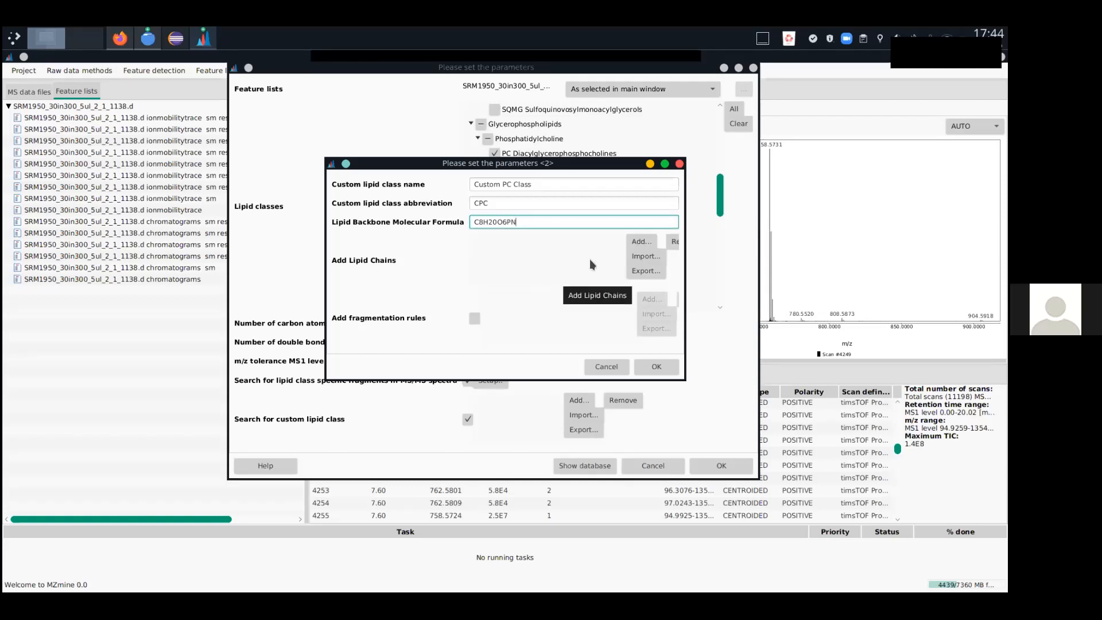
# Add two lipid chains of type ACYL_CHAIN to the custom lipid class.
pyautogui.click(635, 246)
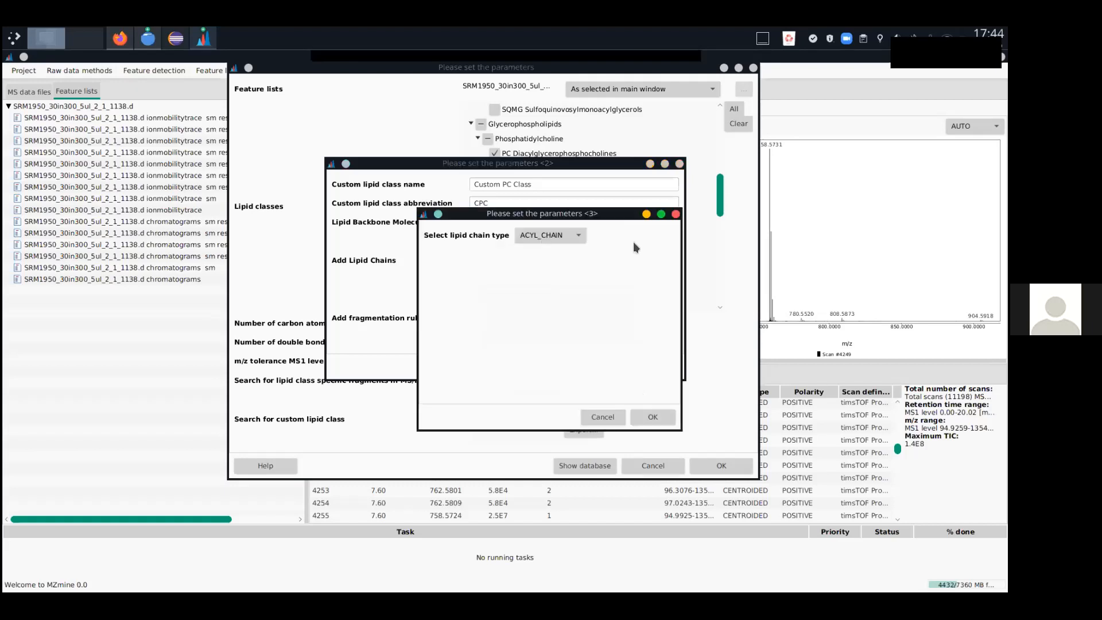
pyautogui.click(579, 235)
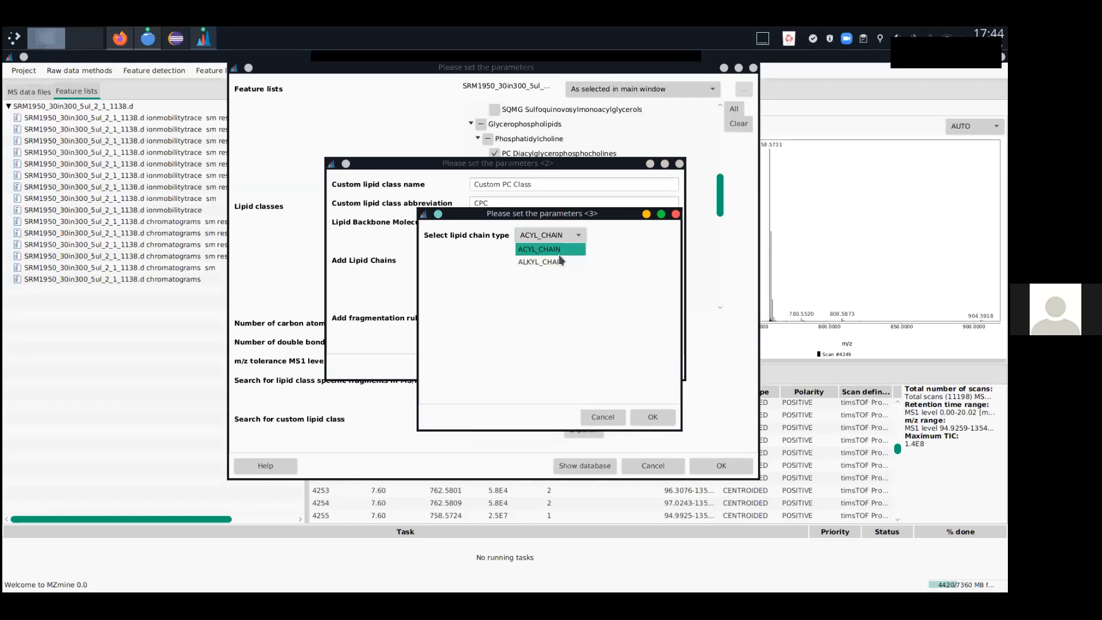
pyautogui.click(560, 249)
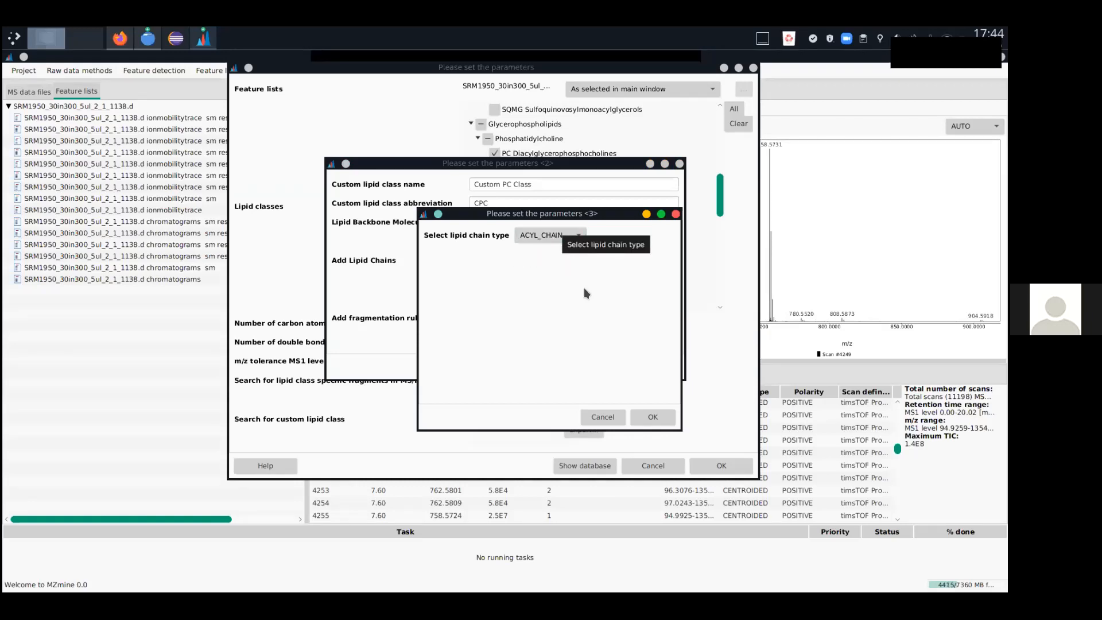
pyautogui.click(643, 414)
pyautogui.click(642, 245)
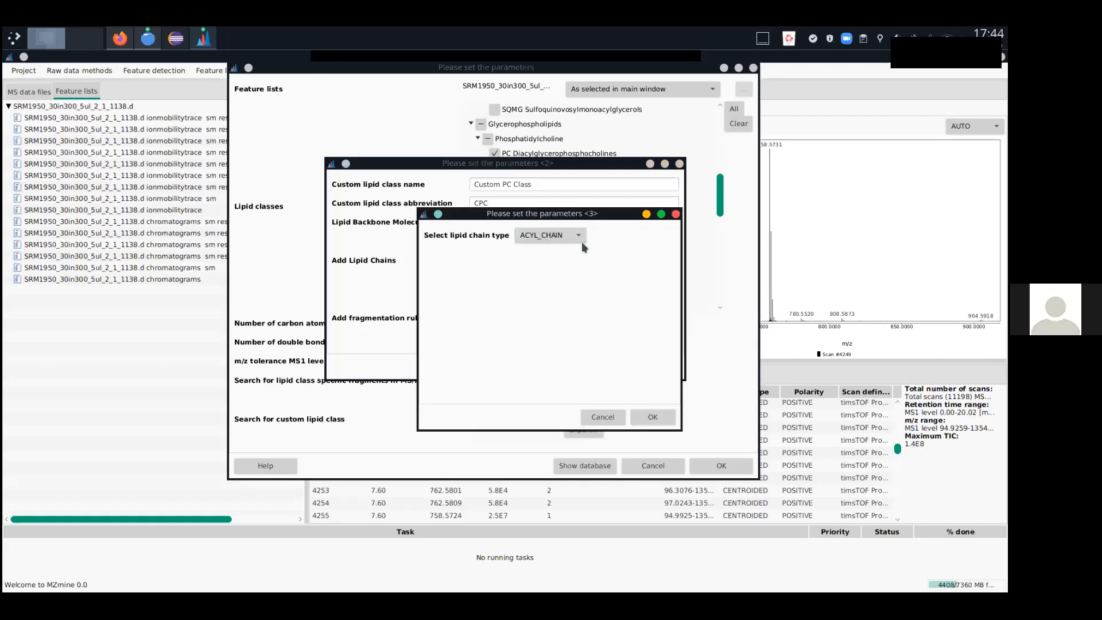
pyautogui.click(654, 419)
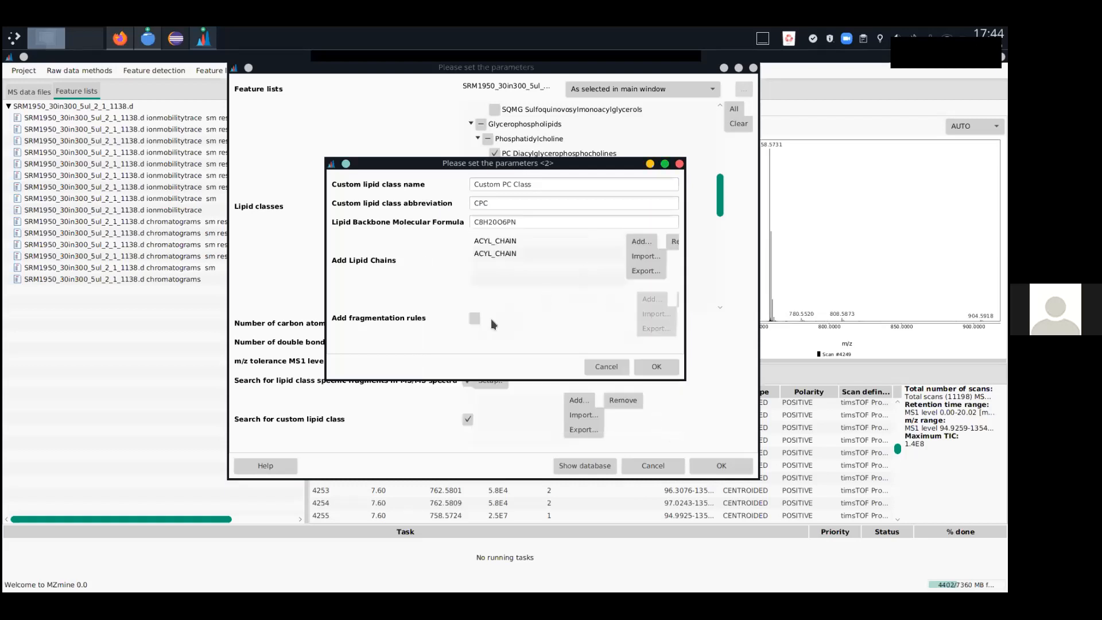
# Enable fragmentation rules for the custom class and start a rule with POSITIVE polarity and [M+H]+ ionization.
pyautogui.click(475, 318)
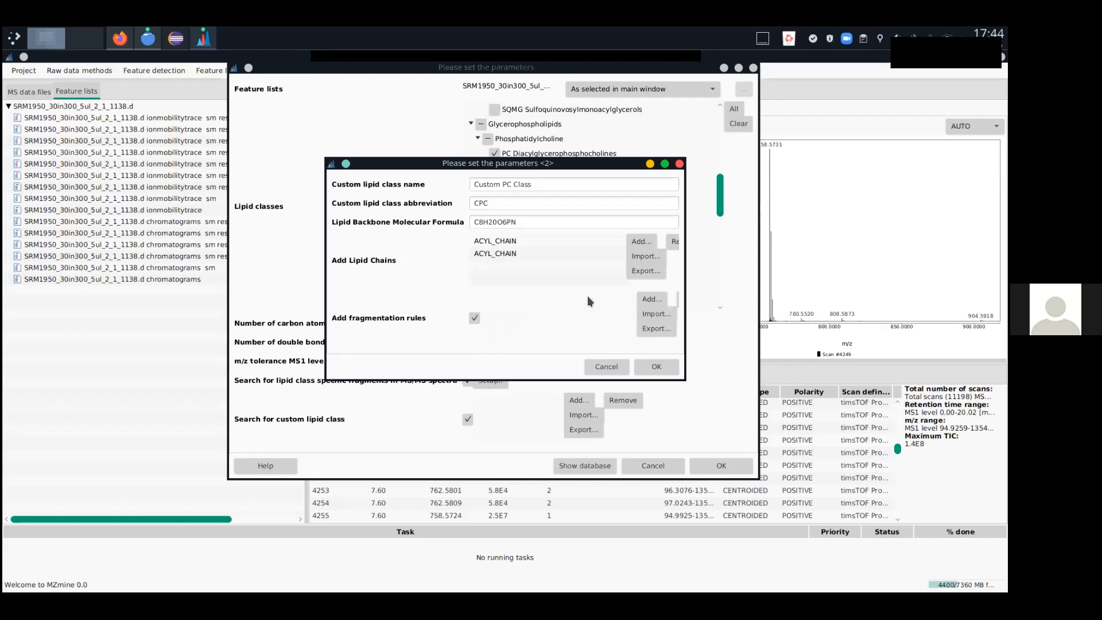
pyautogui.moveTo(564, 187); pyautogui.dragTo(571, 238)
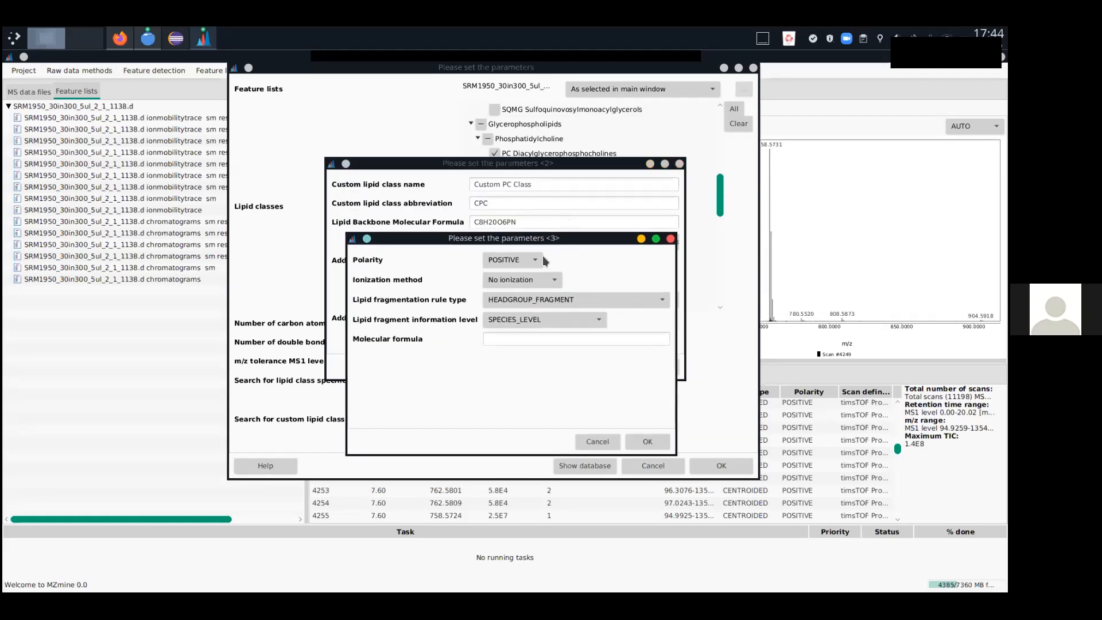
pyautogui.click(523, 259)
pyautogui.click(523, 260)
pyautogui.click(559, 273)
pyautogui.click(539, 300)
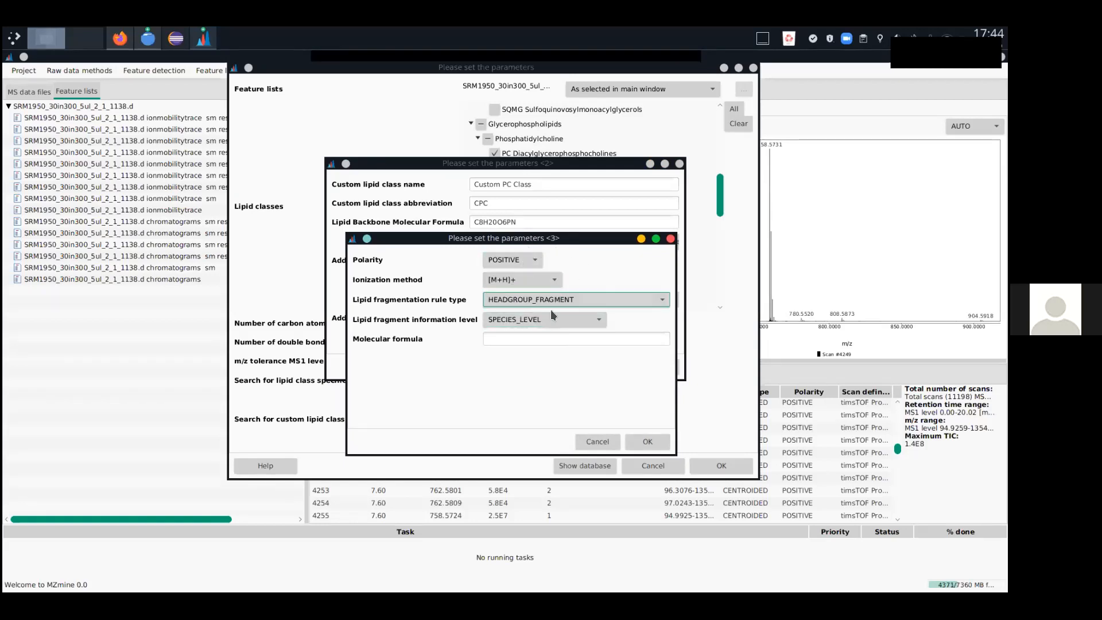
# Complete the rule as HEADGROUP_FRAGMENT at SPECIES_LEVEL with formula C5H15NO4P+, and save the custom lipid class.
pyautogui.click(607, 297)
pyautogui.click(608, 298)
pyautogui.click(573, 326)
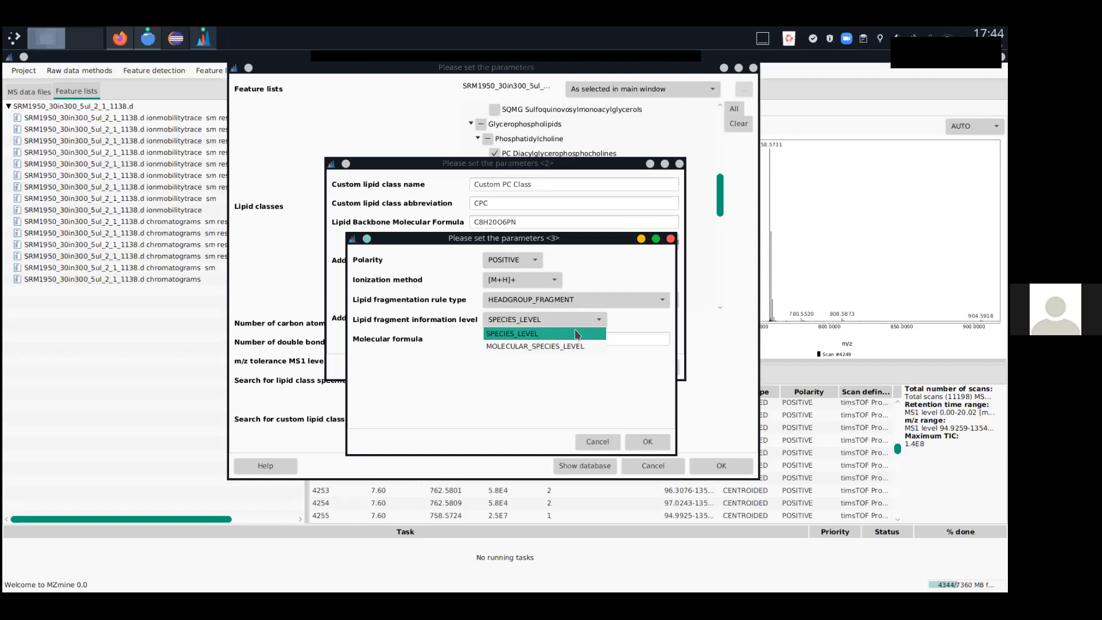
pyautogui.click(576, 333)
pyautogui.click(571, 336)
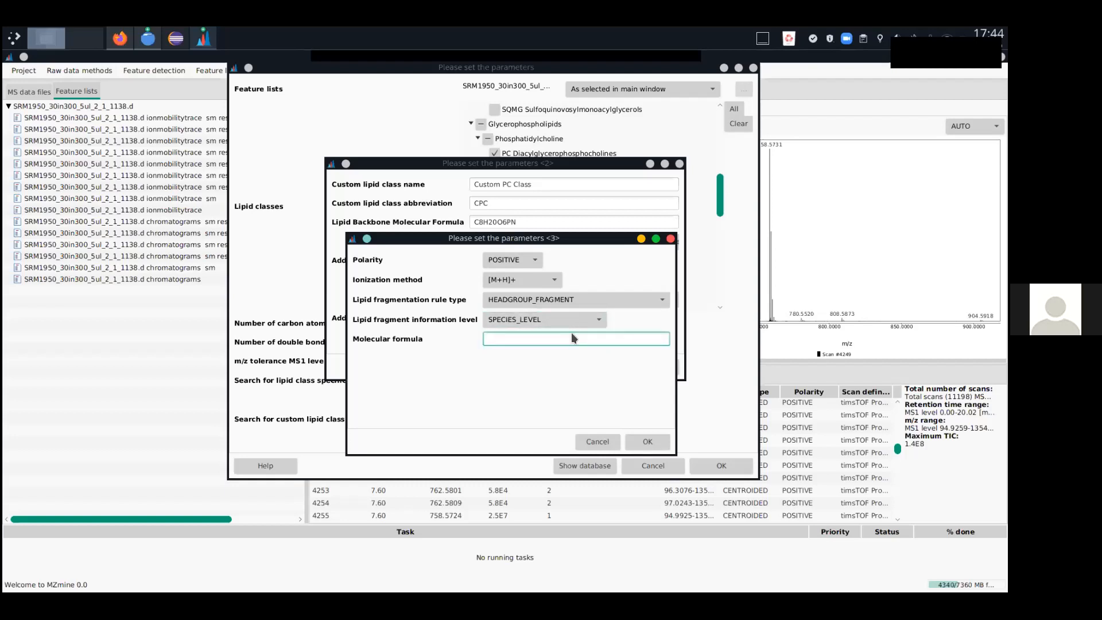
pyautogui.write('C5H15NO4P+')
pyautogui.click(646, 442)
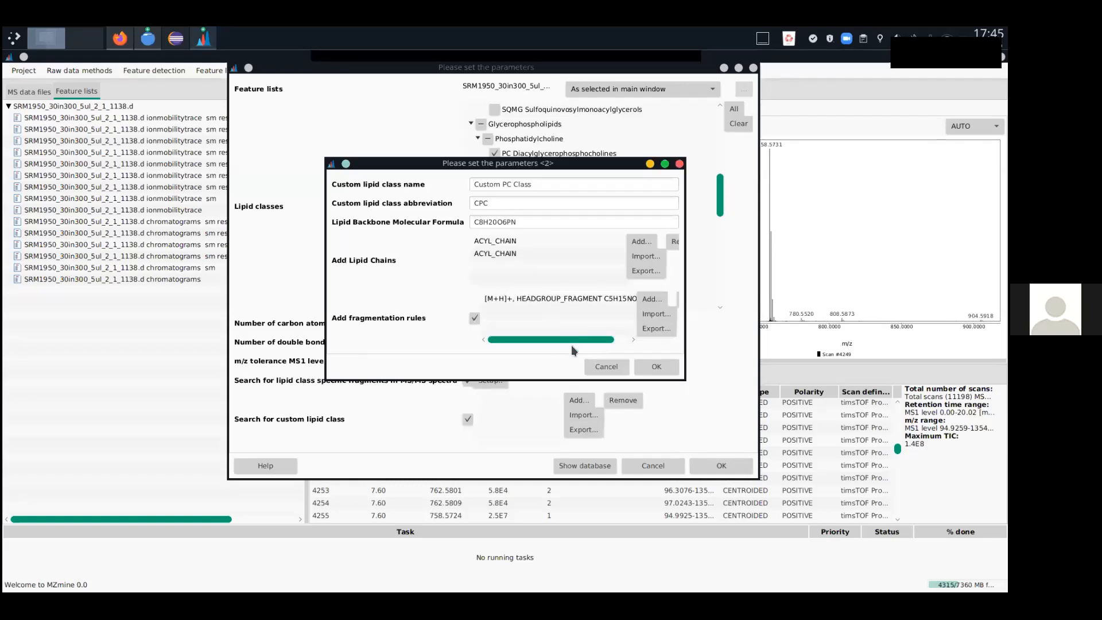
pyautogui.moveTo(686, 378); pyautogui.dragTo(755, 420)
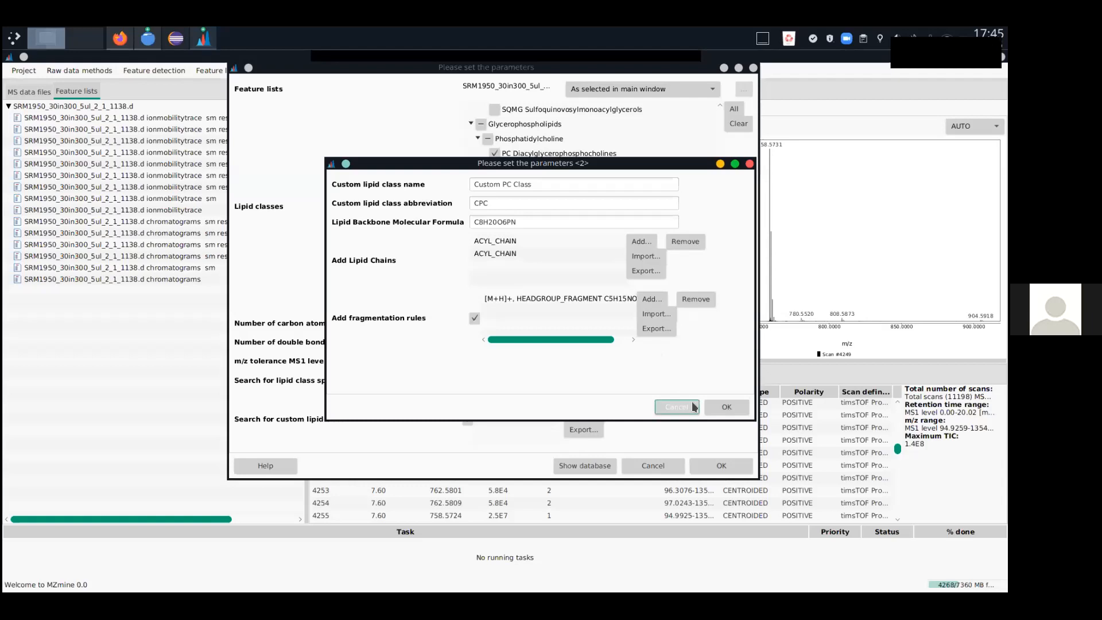
pyautogui.click(714, 402)
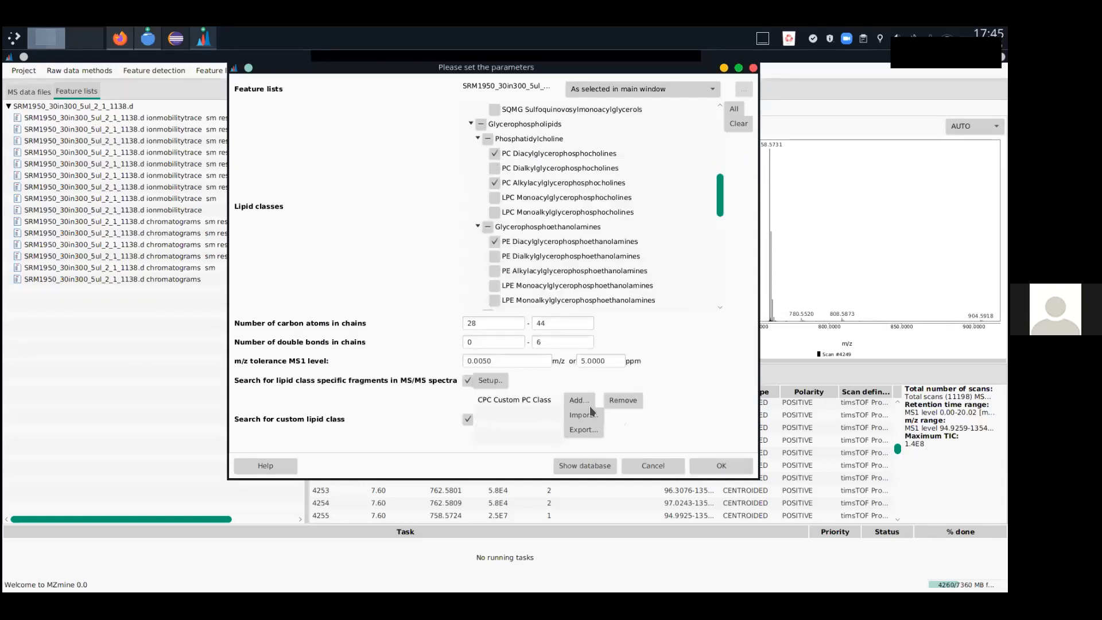
# Examine the Custom PC Class entries at the end of the lipid database, and cancel the lipid annotation setup.
pyautogui.click(582, 468)
pyautogui.moveTo(813, 151); pyautogui.dragTo(823, 332)
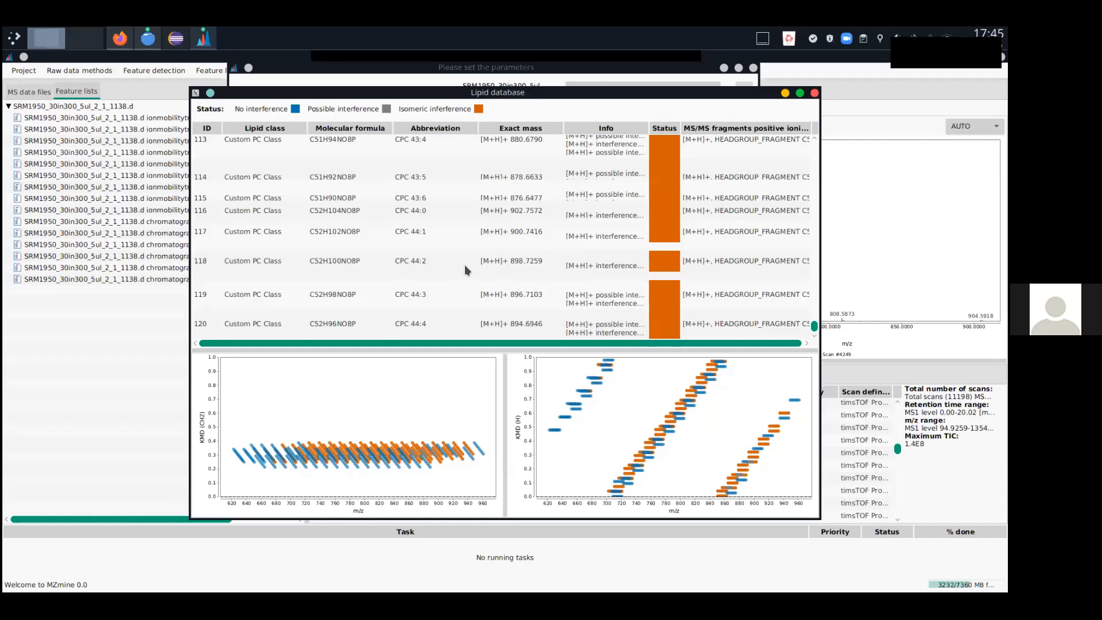
pyautogui.click(814, 93)
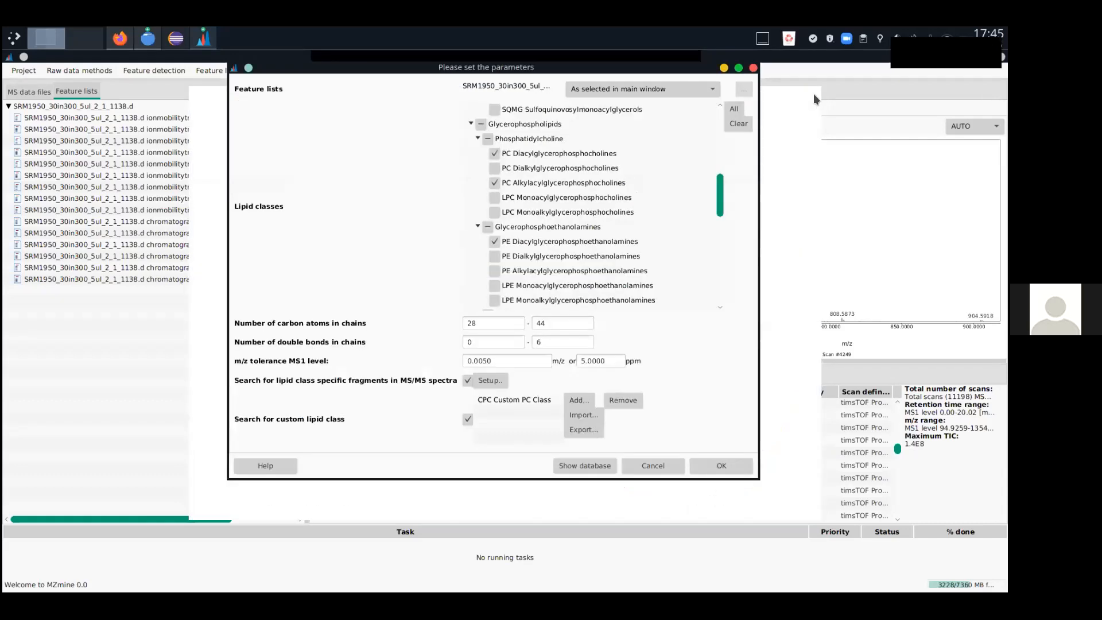
pyautogui.click(652, 465)
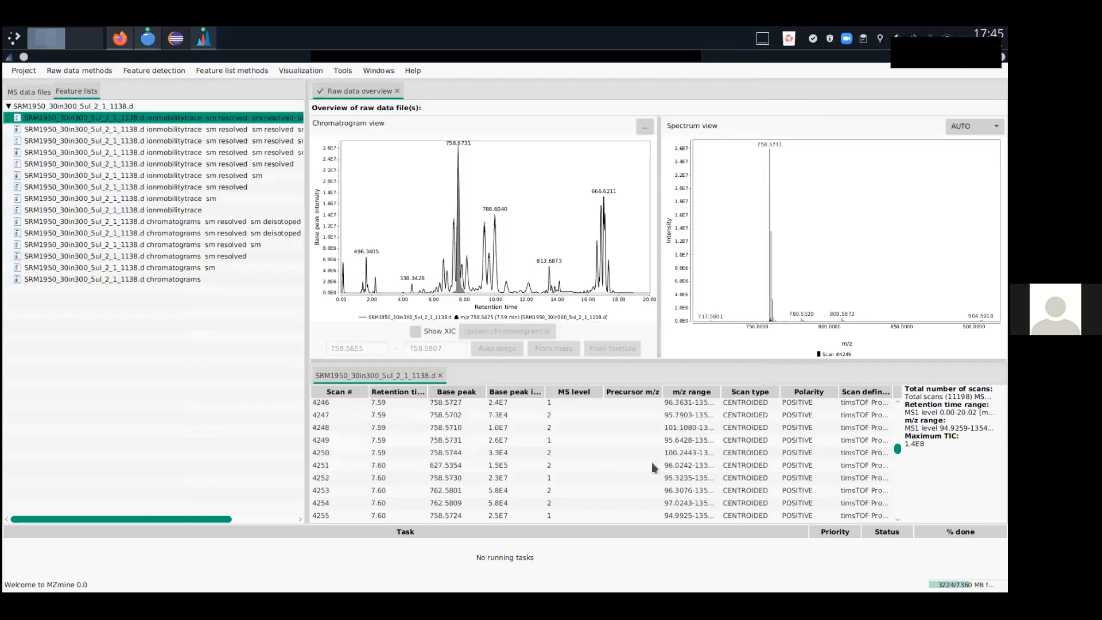
# Open the feature table of the first ion mobility feature list and widen the table's viewing area.
pyautogui.moveTo(357, 183); pyautogui.dragTo(383, 172)
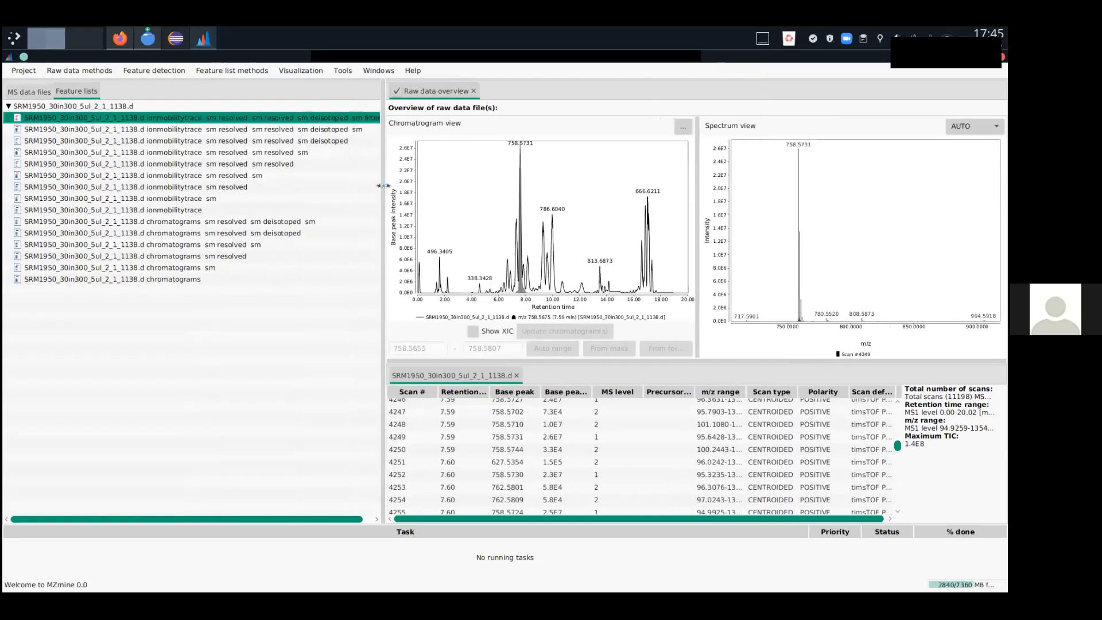
pyautogui.doubleClick(349, 121)
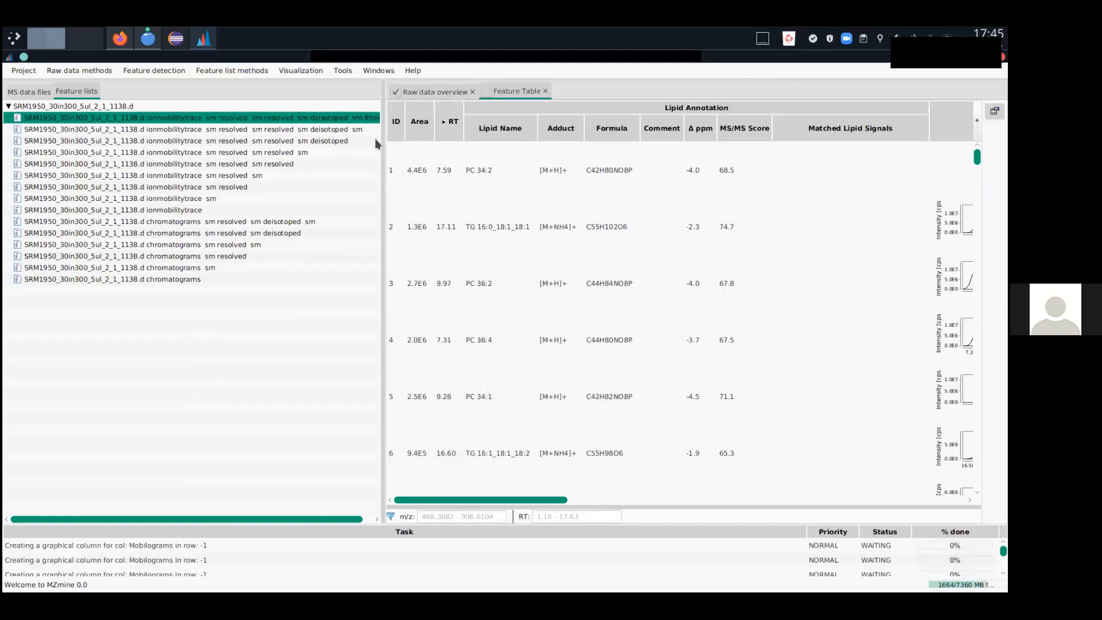
pyautogui.moveTo(377, 140); pyautogui.dragTo(140, 129)
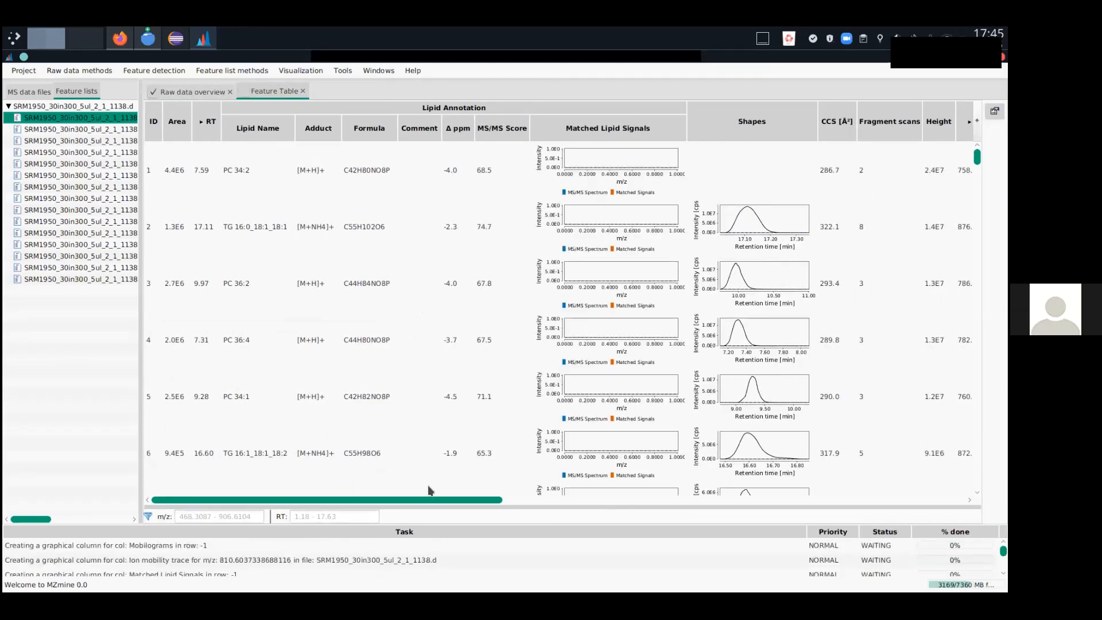
pyautogui.moveTo(422, 498)
pyautogui.mouseDown()
pyautogui.moveTo(435, 500)
pyautogui.moveTo(422, 499)
pyautogui.mouseUp()
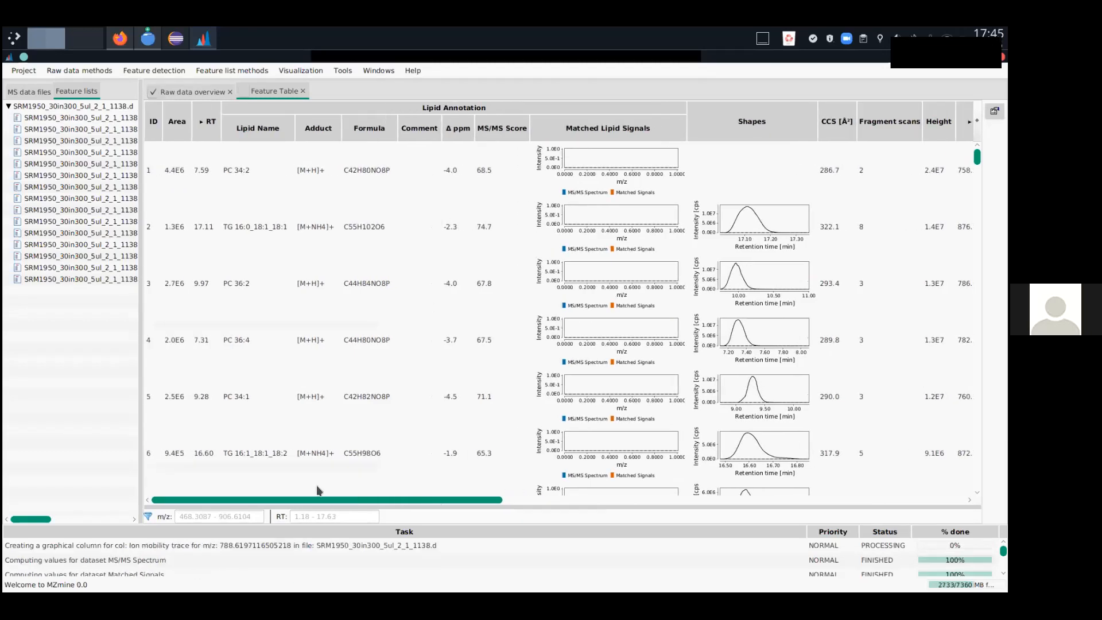
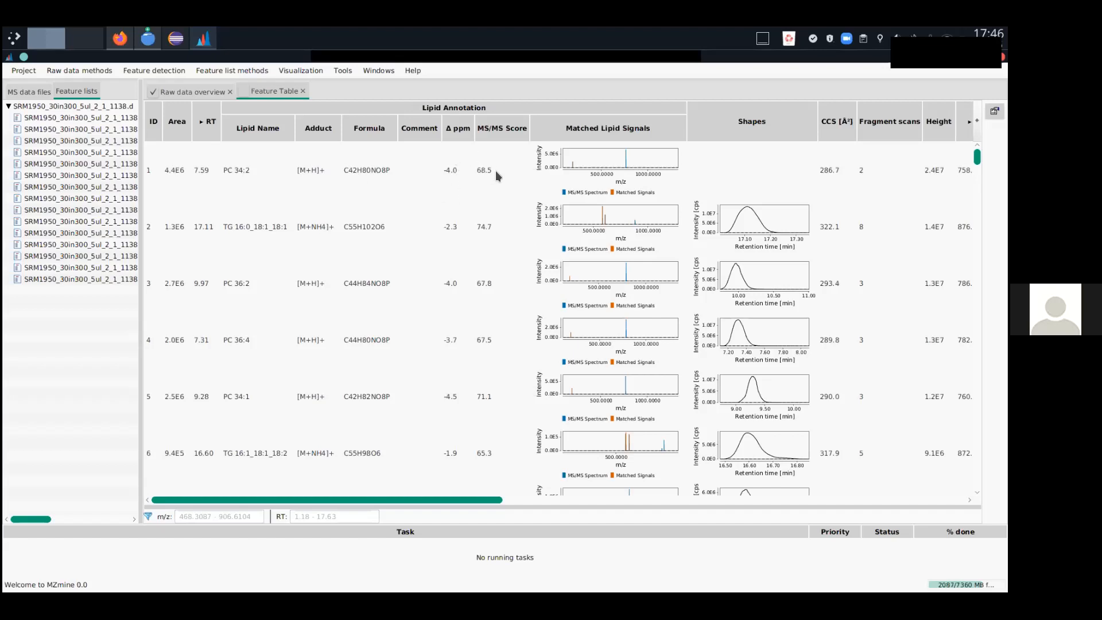
# Check the alternative lipid annotations for the first feature and keep PC 34:2 as its lipid name.
pyautogui.click(251, 173)
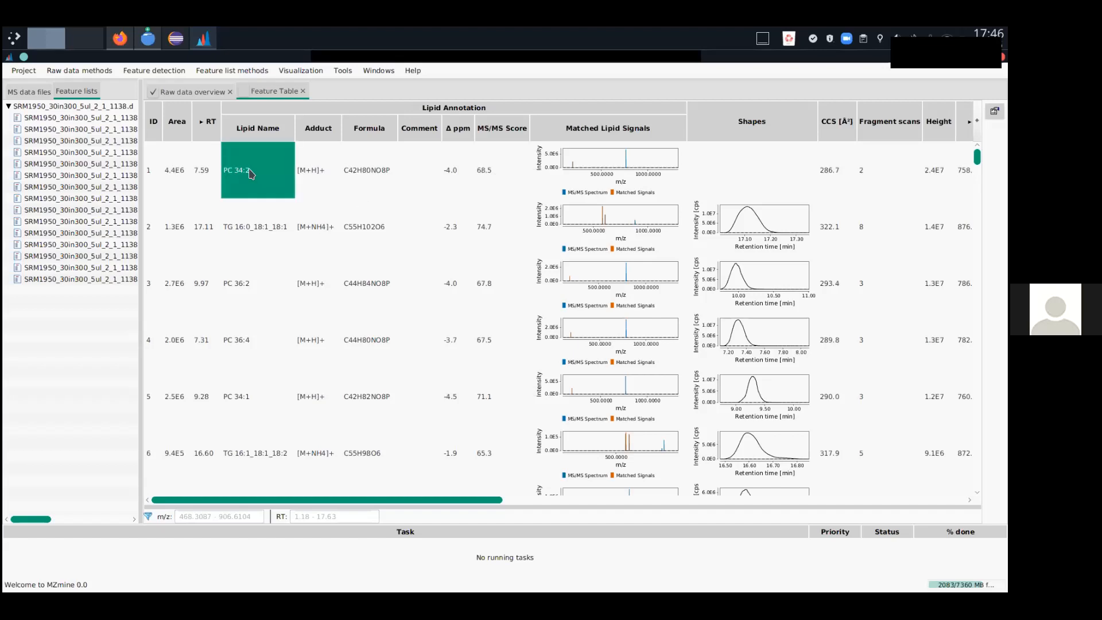
pyautogui.click(250, 172)
pyautogui.click(280, 172)
pyautogui.click(283, 173)
pyautogui.click(283, 173)
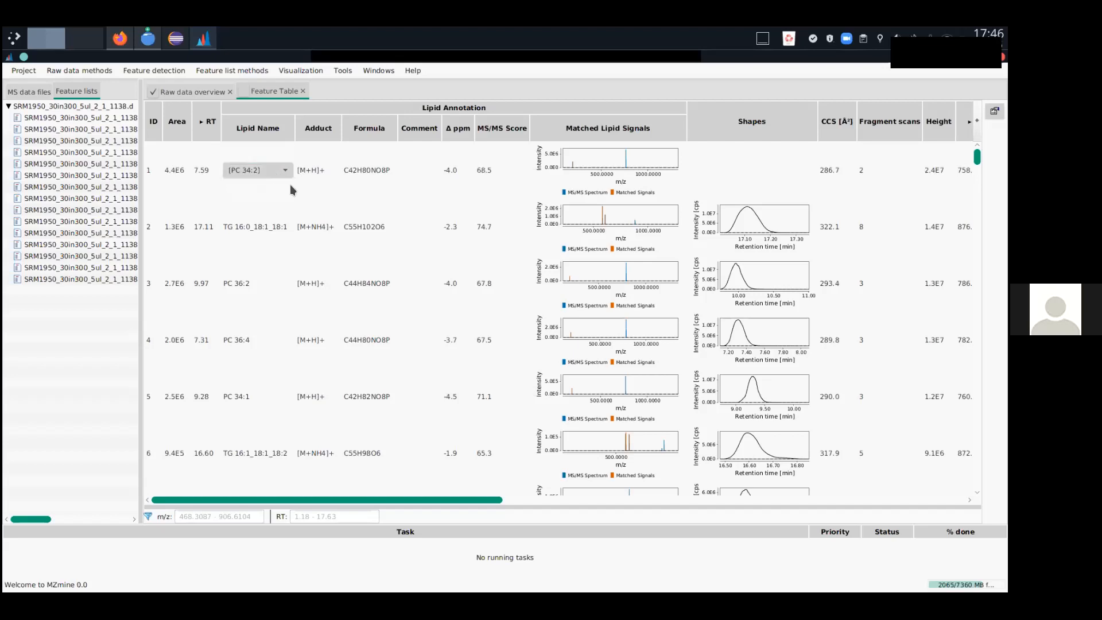
pyautogui.click(289, 186)
pyautogui.click(285, 170)
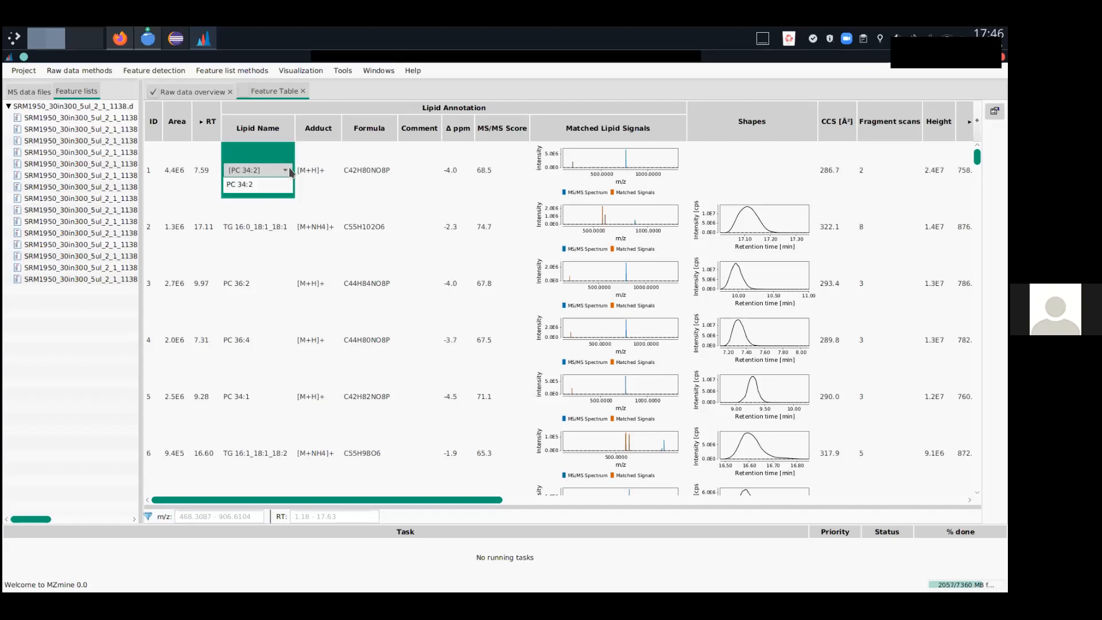
pyautogui.click(284, 179)
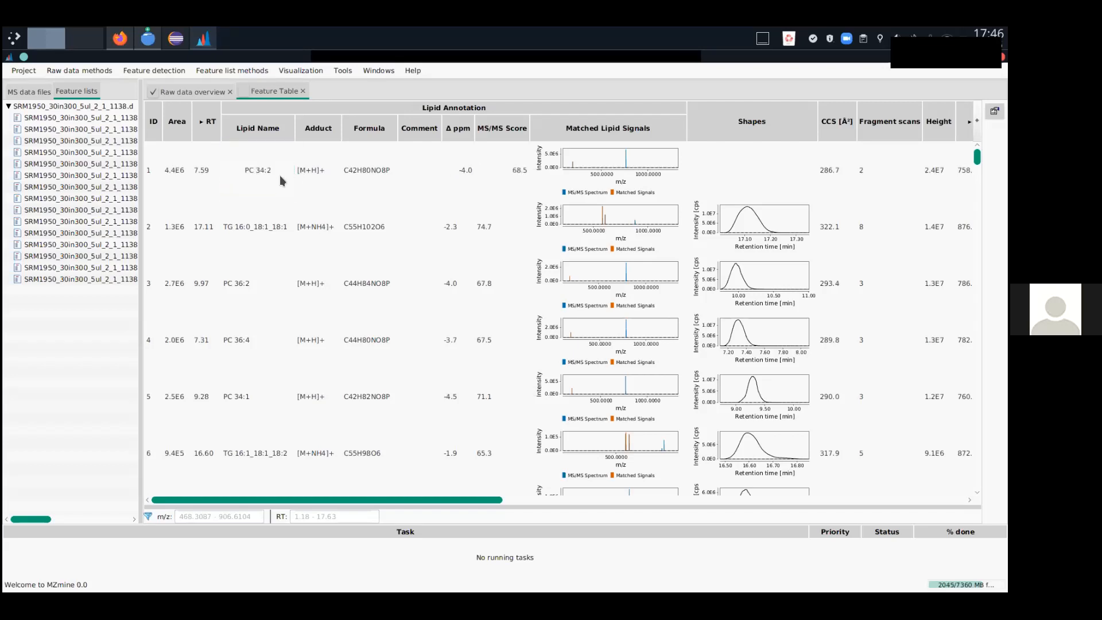
# Rerun lipid annotation on the first ion mobility feature list with all Glycerophospholipids classes deselected and the custom PC class search kept on.
pyautogui.moveTo(144, 207); pyautogui.dragTo(356, 208)
pyautogui.click(318, 118)
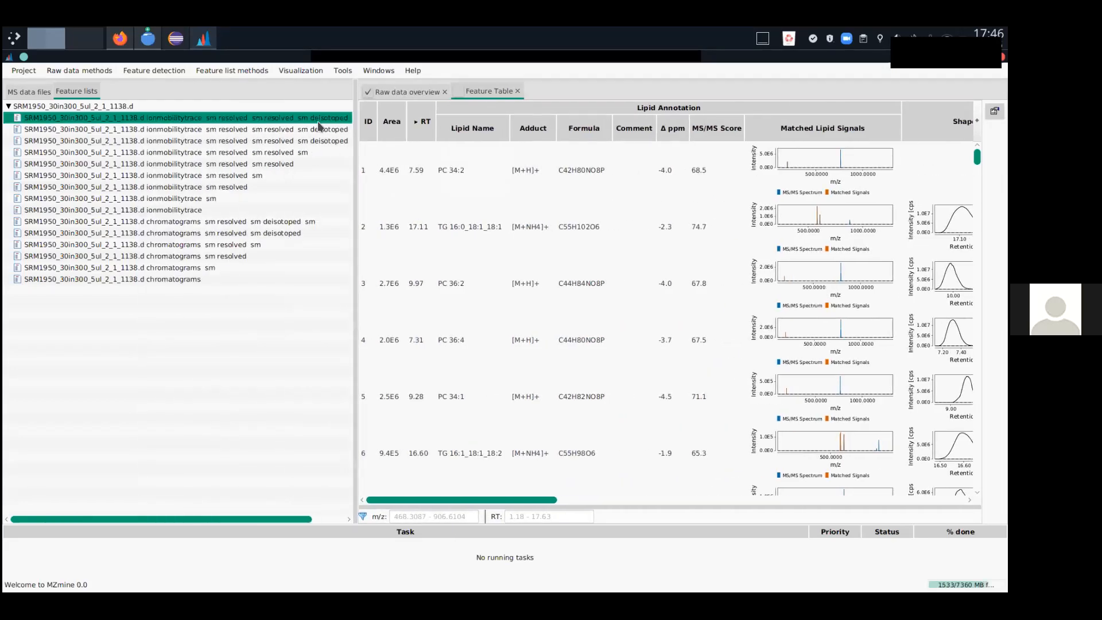
pyautogui.click(237, 71)
pyautogui.moveTo(248, 156)
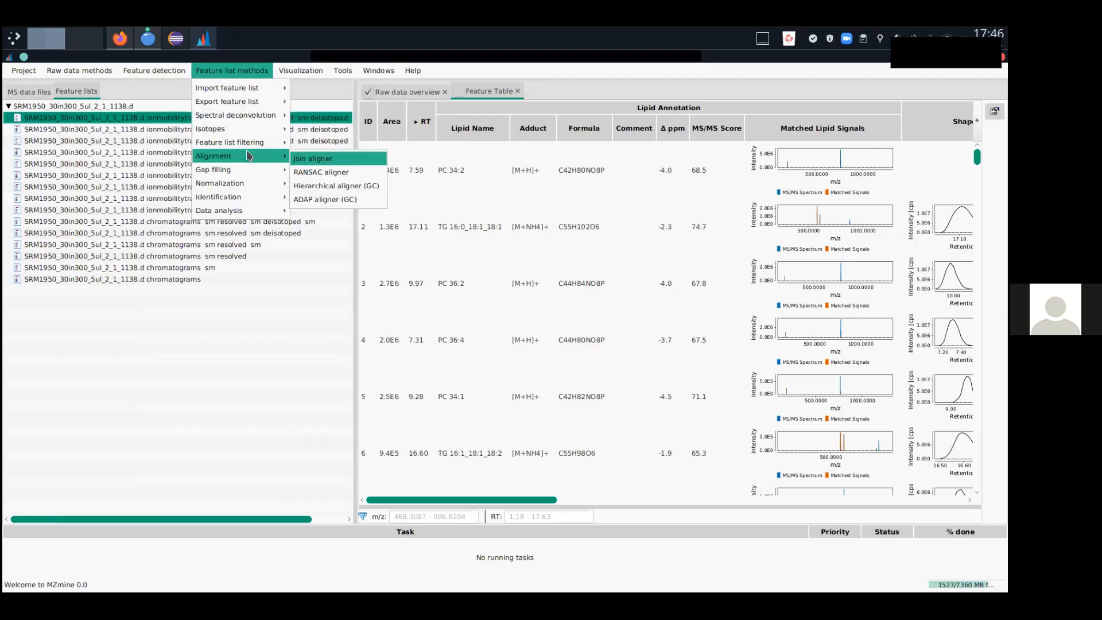
pyautogui.moveTo(254, 196)
pyautogui.moveTo(337, 238)
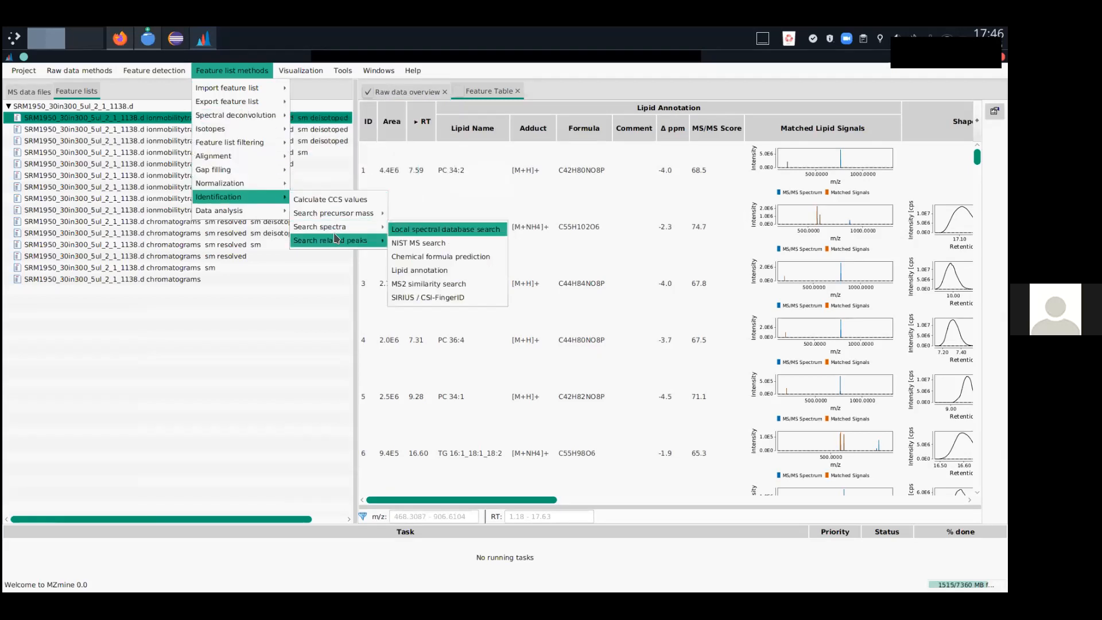
pyautogui.click(429, 271)
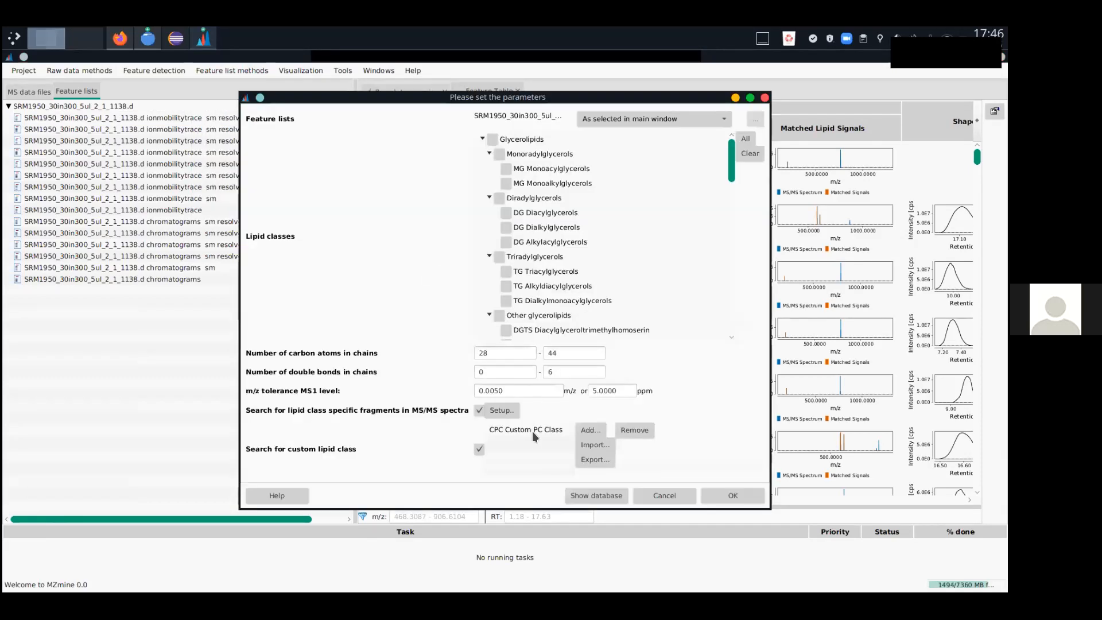
pyautogui.scroll(-5, 563, 284)
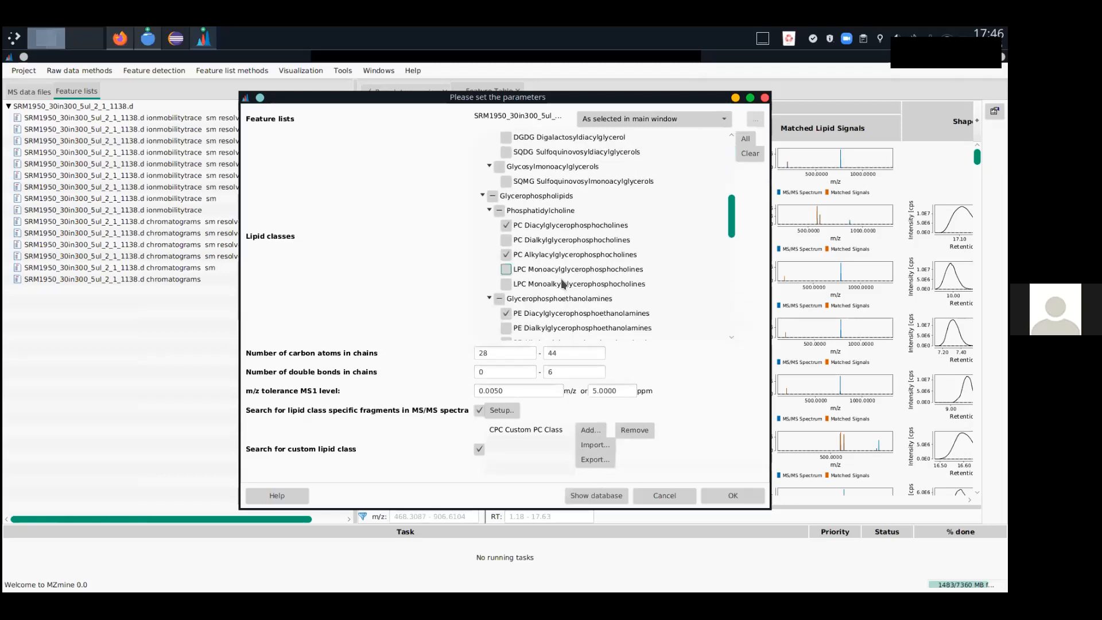
pyautogui.click(493, 197)
pyautogui.click(493, 197)
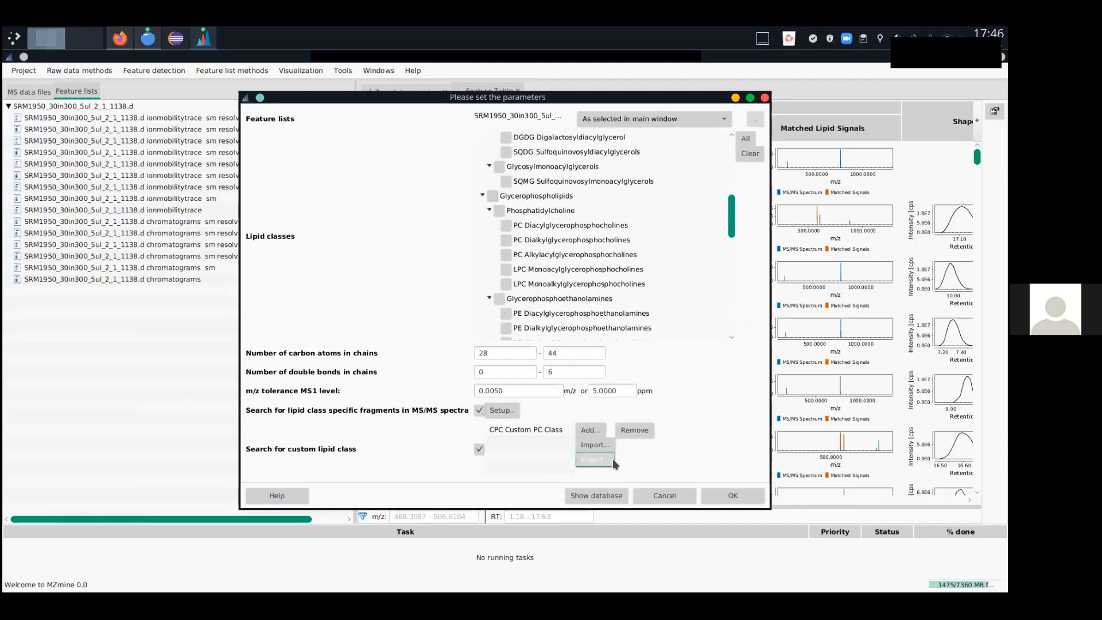
pyautogui.click(712, 495)
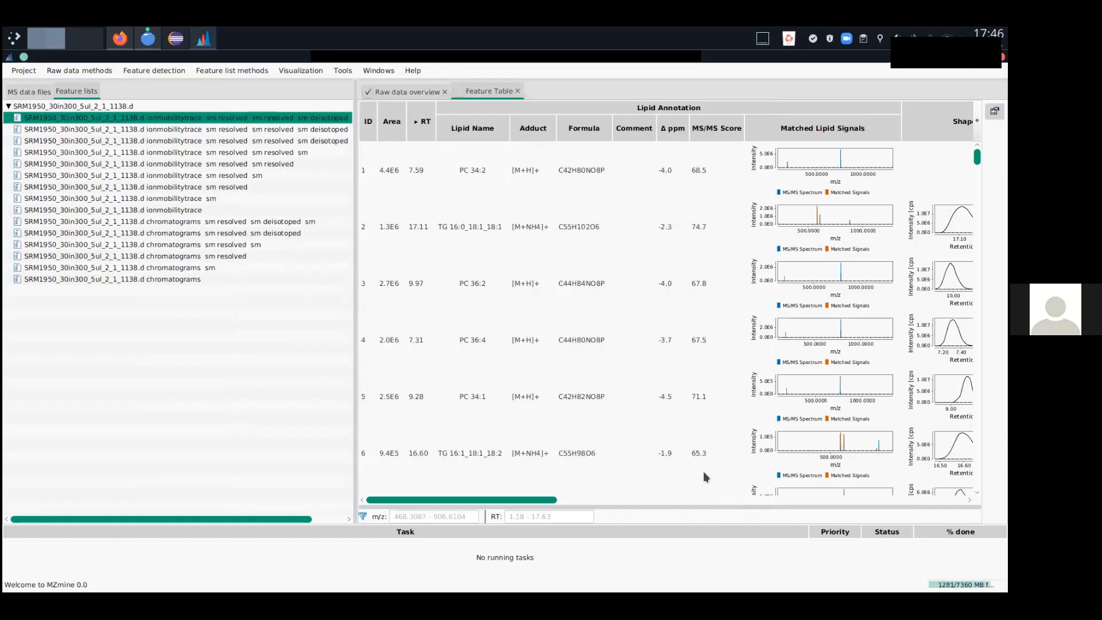
# Compare the PC 34:2 and CPC 34:2 annotations offered for the first feature, keep PC 34:2, and widen the table's viewing area.
pyautogui.doubleClick(481, 167)
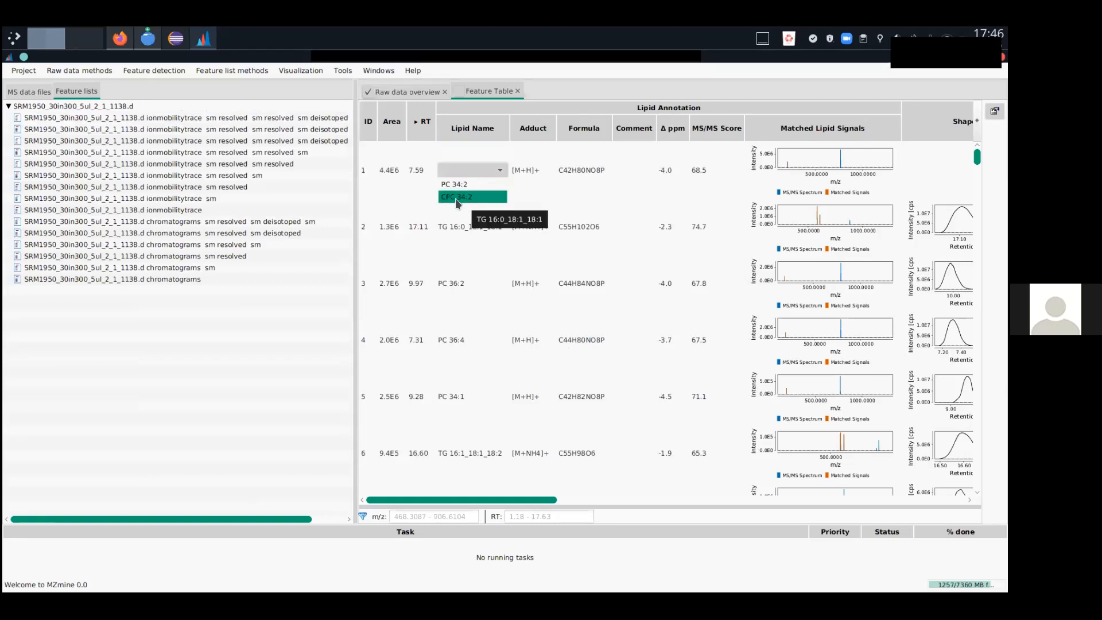
pyautogui.moveTo(354, 200); pyautogui.dragTo(219, 192)
pyautogui.click(367, 169)
pyautogui.click(342, 185)
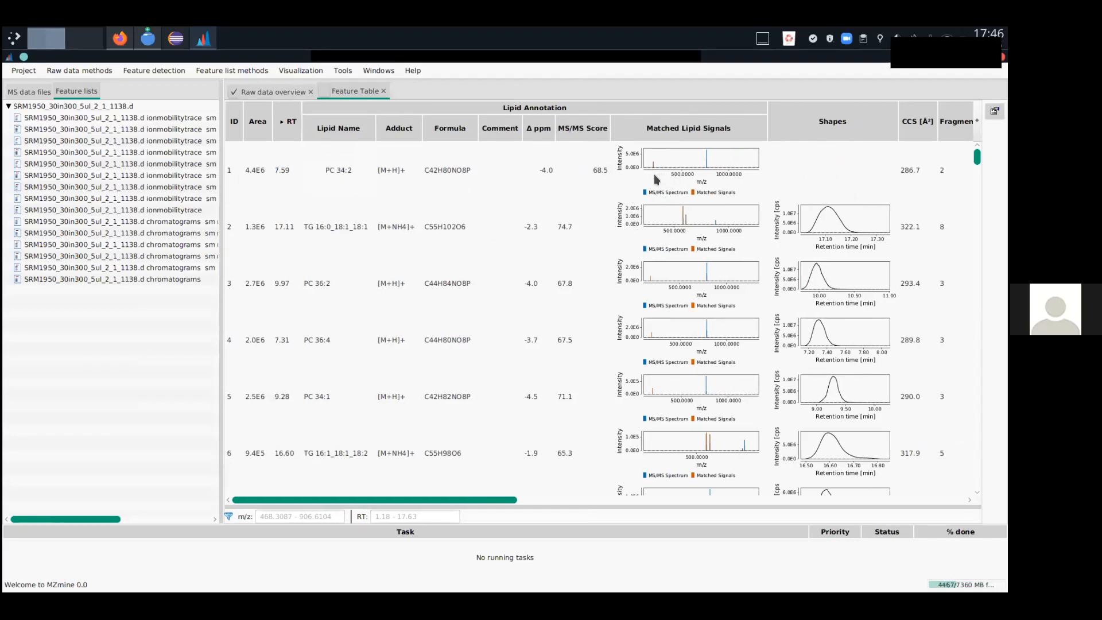
# Show the matched lipid signals of the first feature, PC 34:2, in a separate plot.
pyautogui.moveTo(647, 155)
pyautogui.mouseDown()
pyautogui.moveTo(668, 181)
pyautogui.moveTo(695, 162)
pyautogui.moveTo(718, 176)
pyautogui.mouseUp()
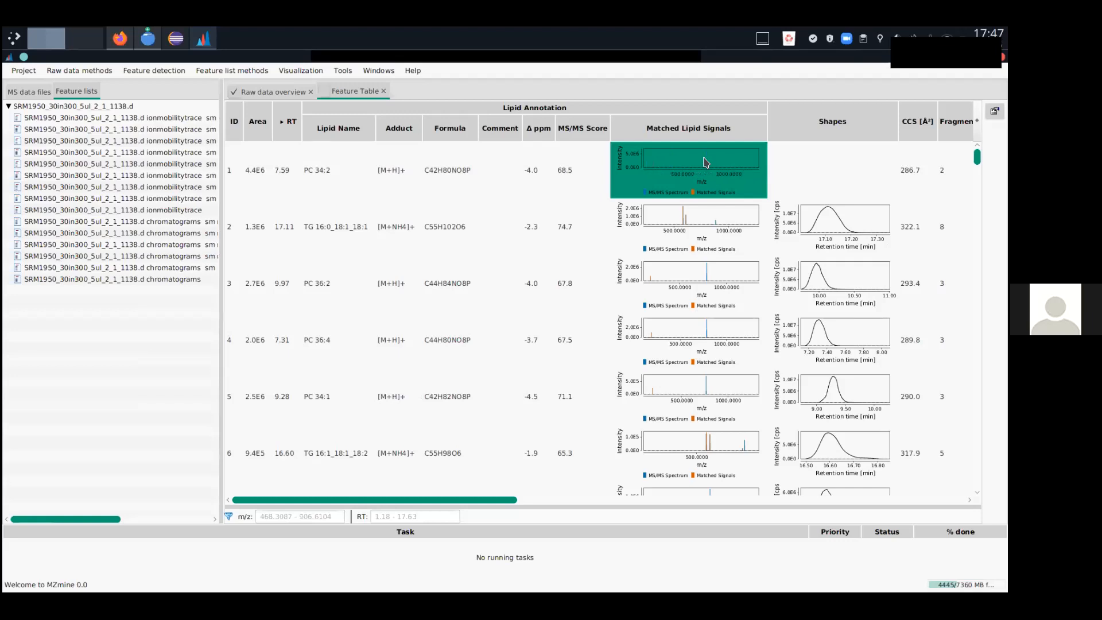
pyautogui.rightClick(629, 181)
pyautogui.moveTo(630, 184)
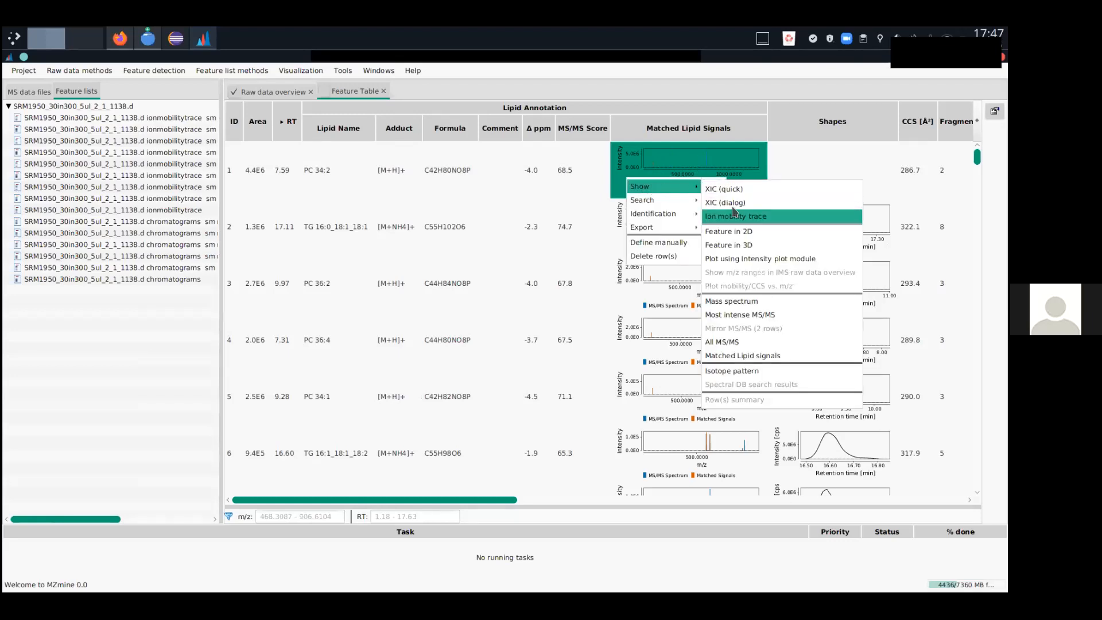
pyautogui.click(741, 357)
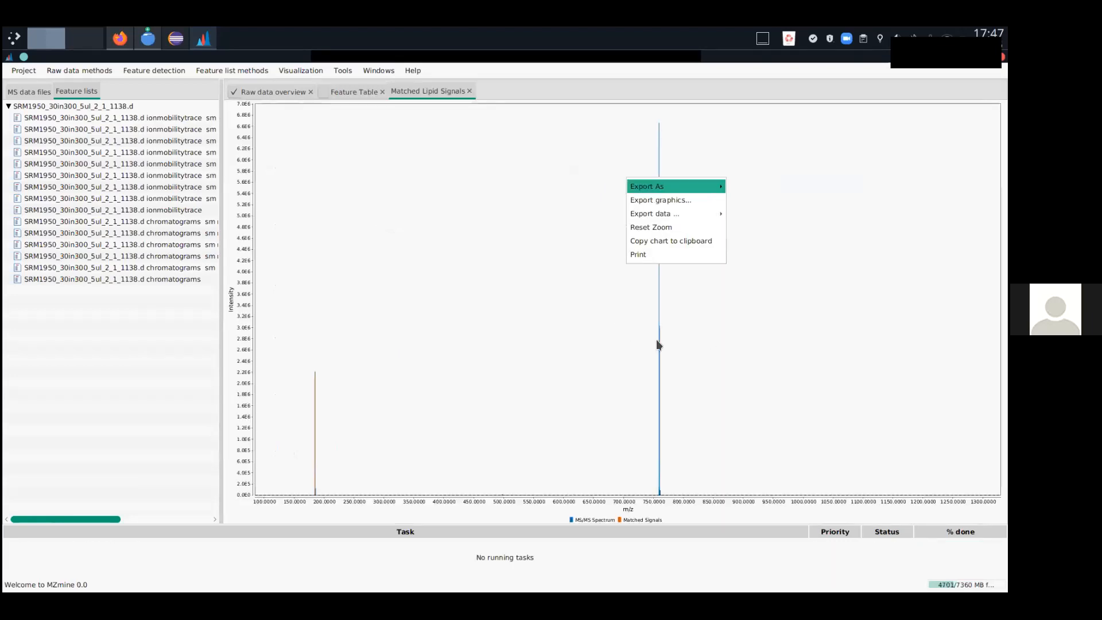
pyautogui.click(746, 365)
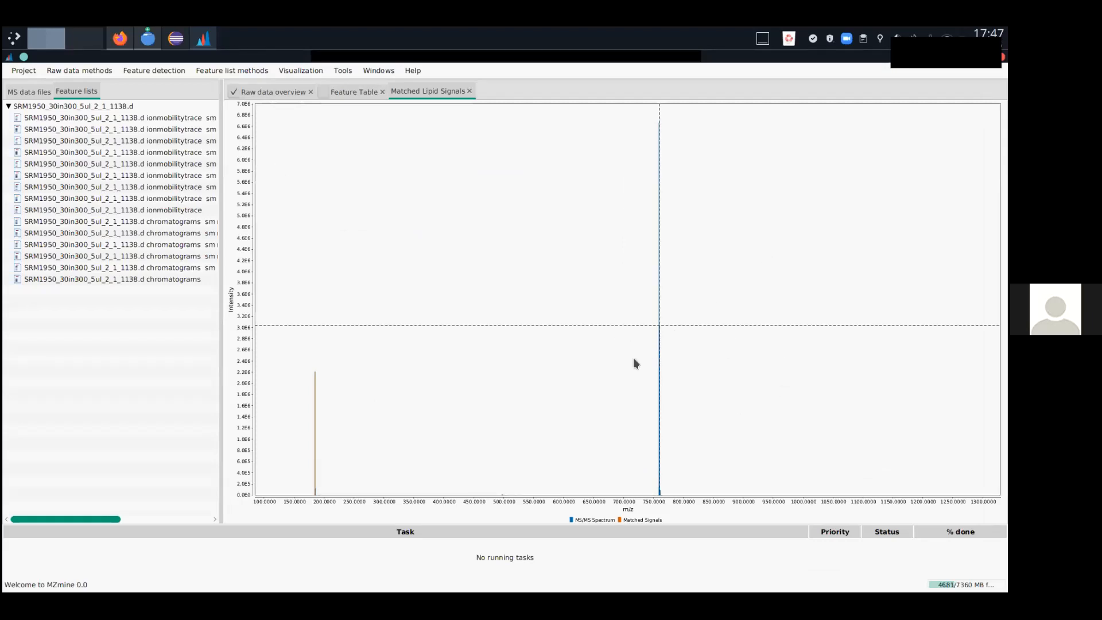
# Examine the peaks near m/z 184 and m/z 760 in the matched signals spectrum, and close the plot.
pyautogui.moveTo(294, 353); pyautogui.dragTo(365, 501)
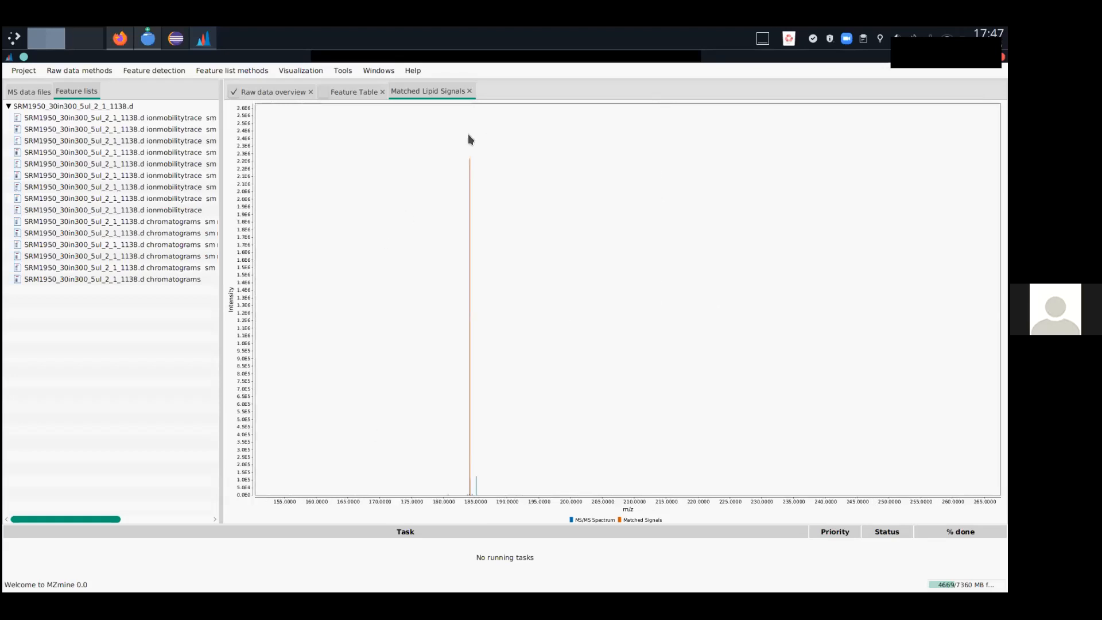
pyautogui.moveTo(632, 217); pyautogui.dragTo(536, 272)
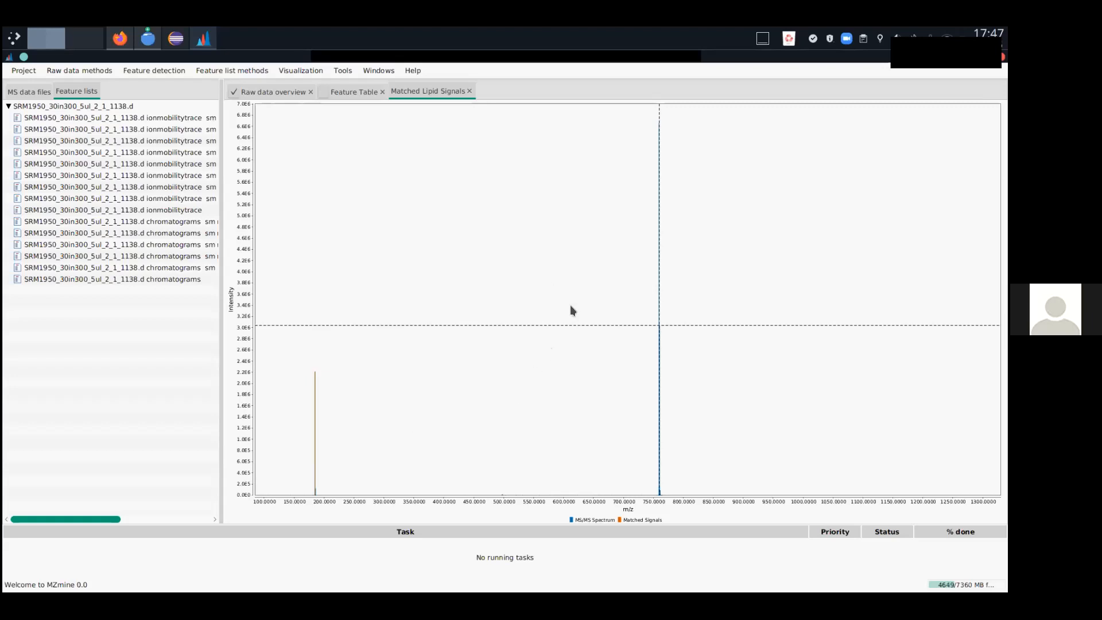
pyautogui.moveTo(636, 123); pyautogui.dragTo(697, 505)
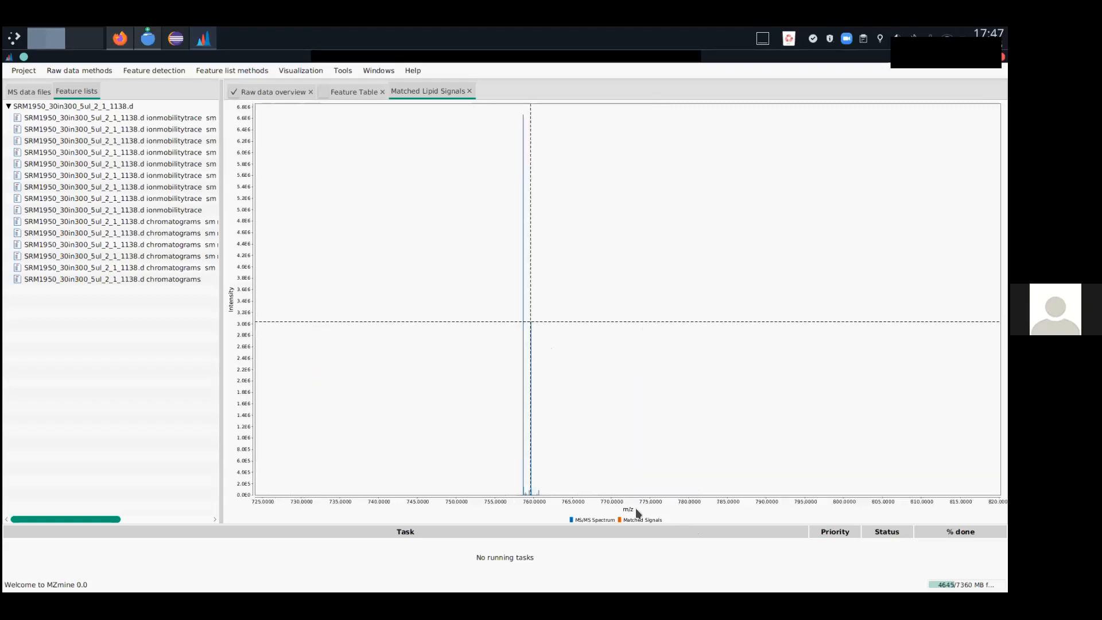
pyautogui.moveTo(554, 349); pyautogui.dragTo(319, 444)
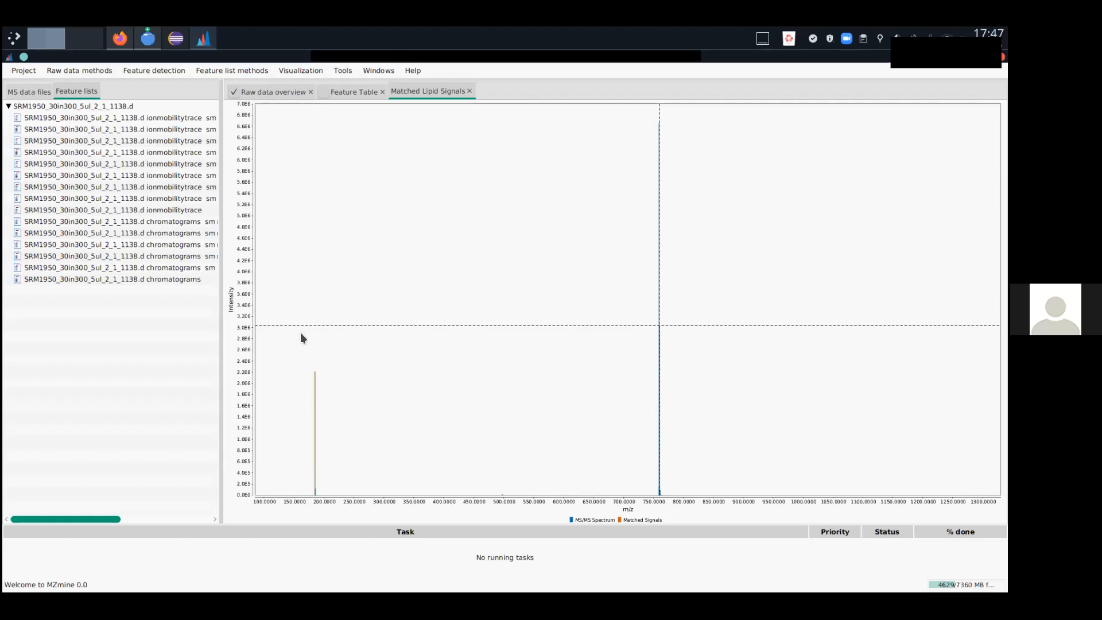
pyautogui.click(469, 91)
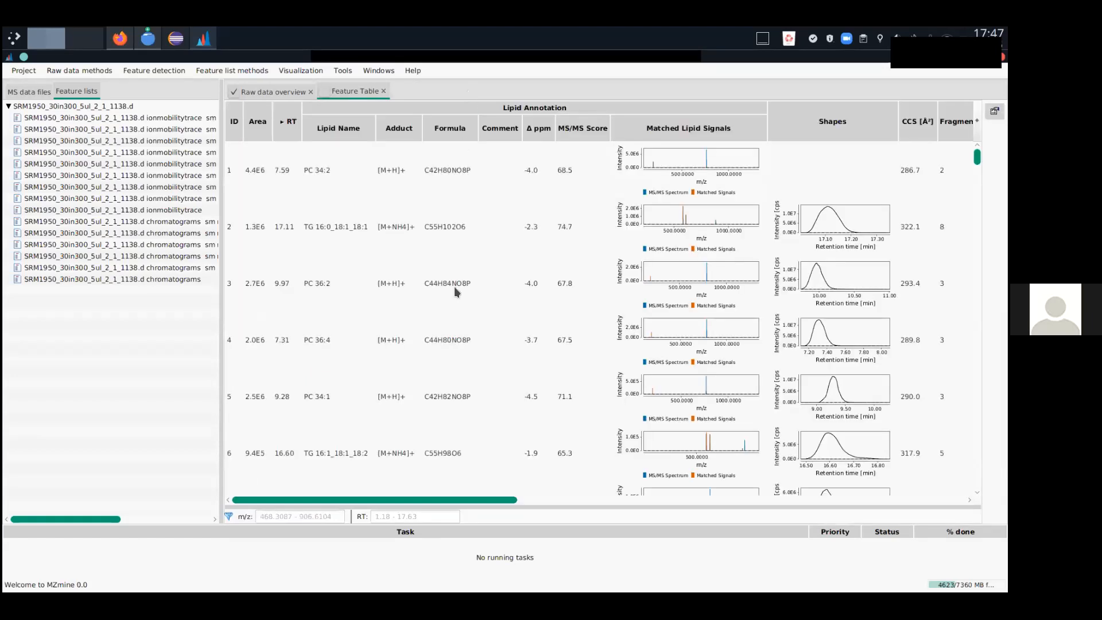
# Select all features in the table and plot their mobility/CCS against m/z.
pyautogui.moveTo(459, 499)
pyautogui.mouseDown()
pyautogui.moveTo(625, 508)
pyautogui.moveTo(432, 498)
pyautogui.mouseUp()
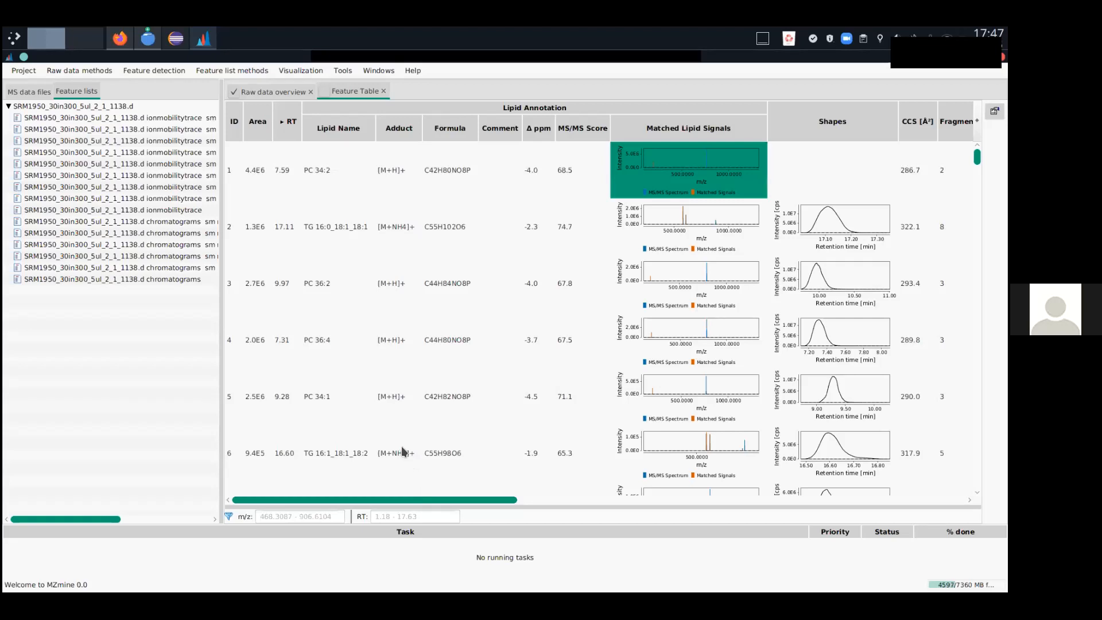
pyautogui.click(589, 178)
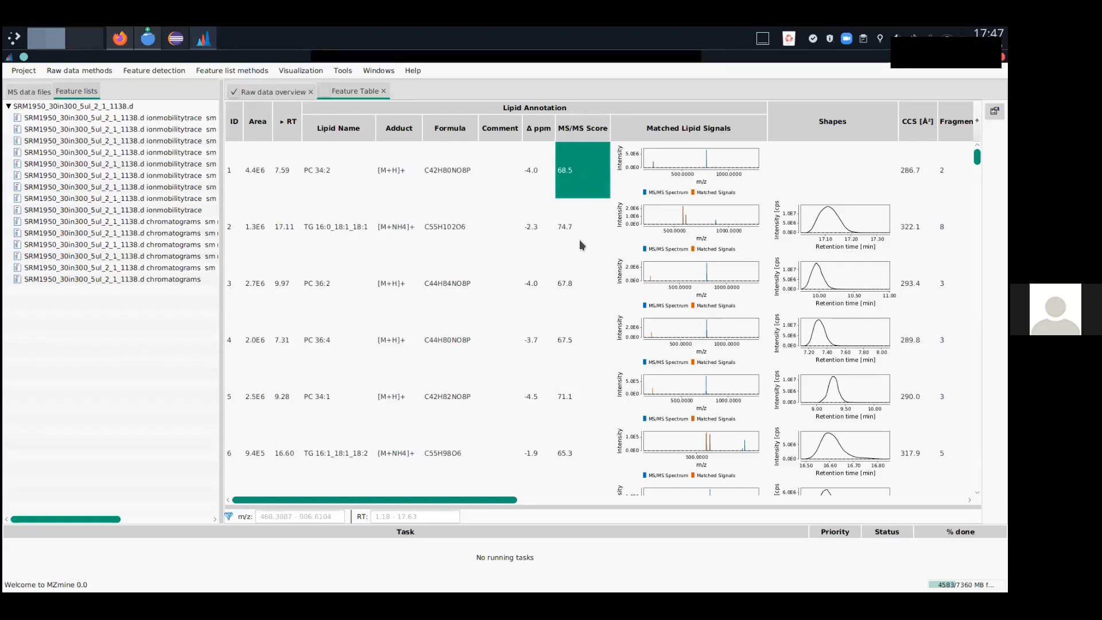
pyautogui.hotkey('ctrl', 'a')
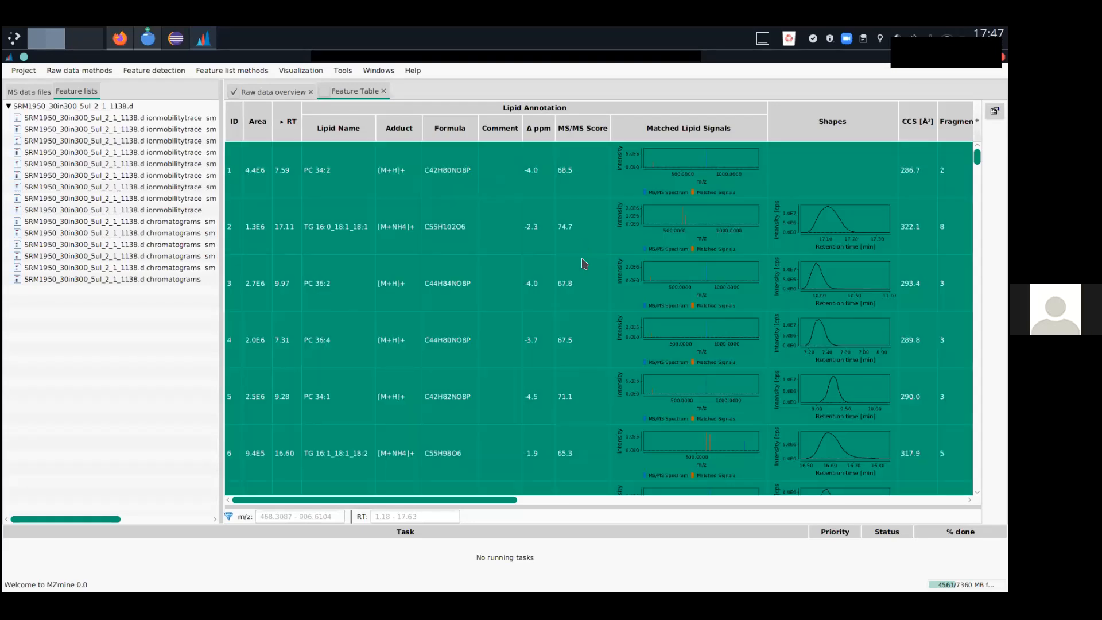
pyautogui.rightClick(591, 253)
pyautogui.moveTo(600, 260)
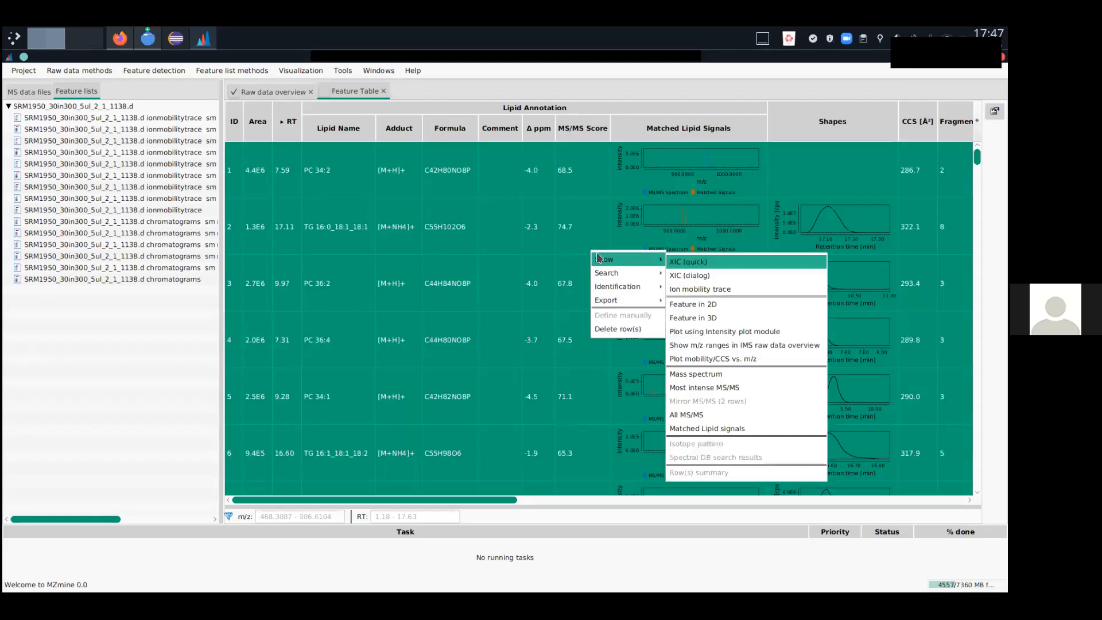
pyautogui.click(723, 361)
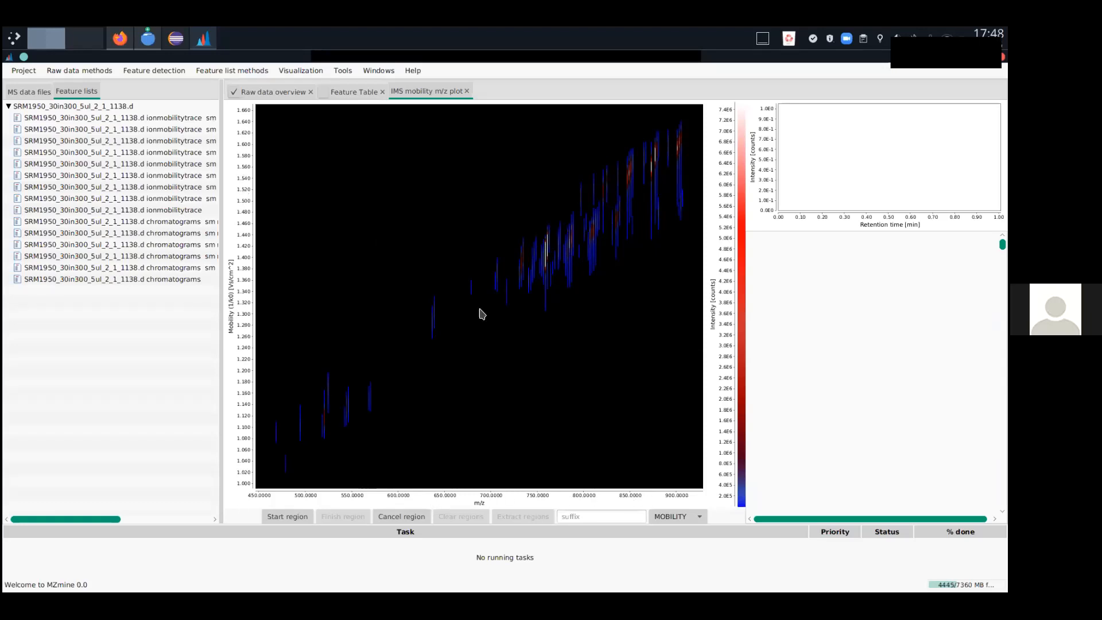
# Examine the chromatogram, mobility and fragment data of the features near m/z 758.57 and 760.59 in the mobility plot.
pyautogui.click(542, 259)
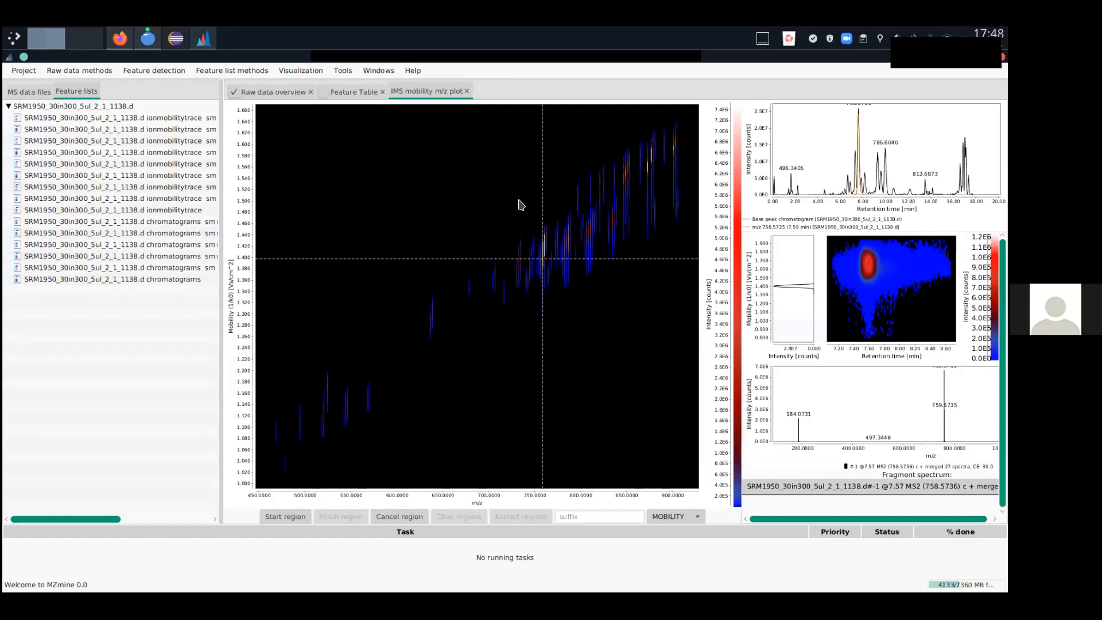
pyautogui.moveTo(521, 190); pyautogui.dragTo(577, 331)
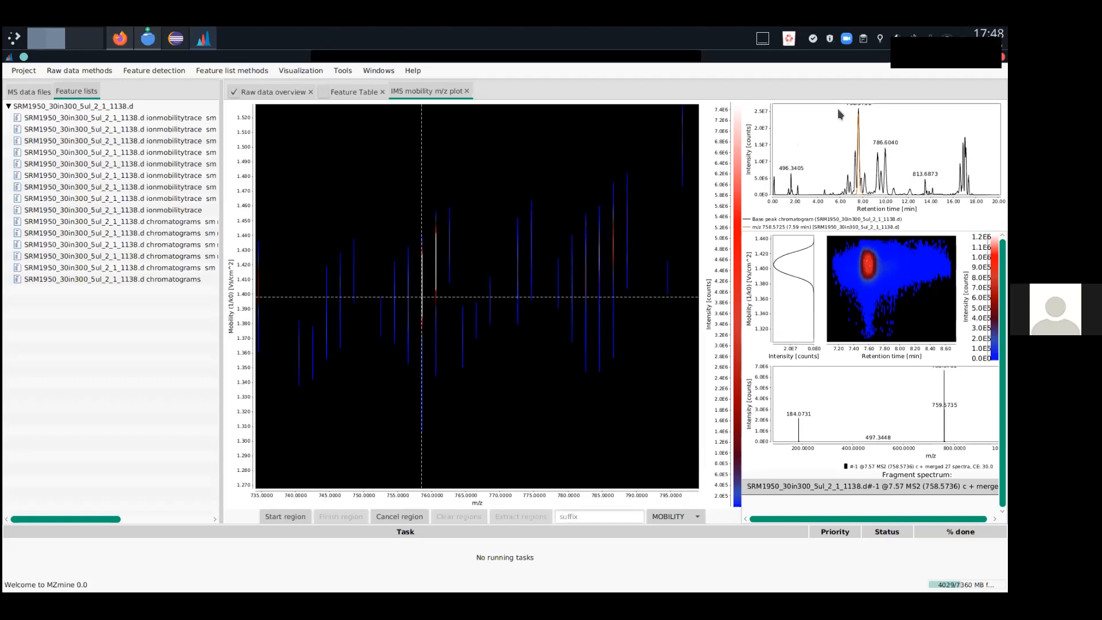
pyautogui.moveTo(841, 112); pyautogui.dragTo(873, 218)
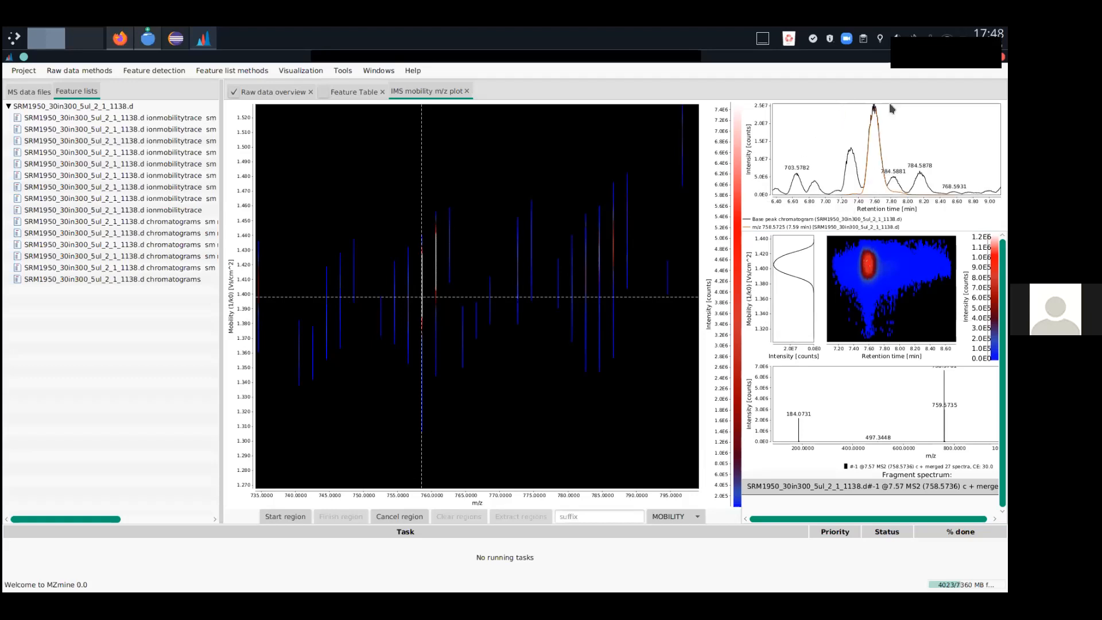
pyautogui.click(884, 262)
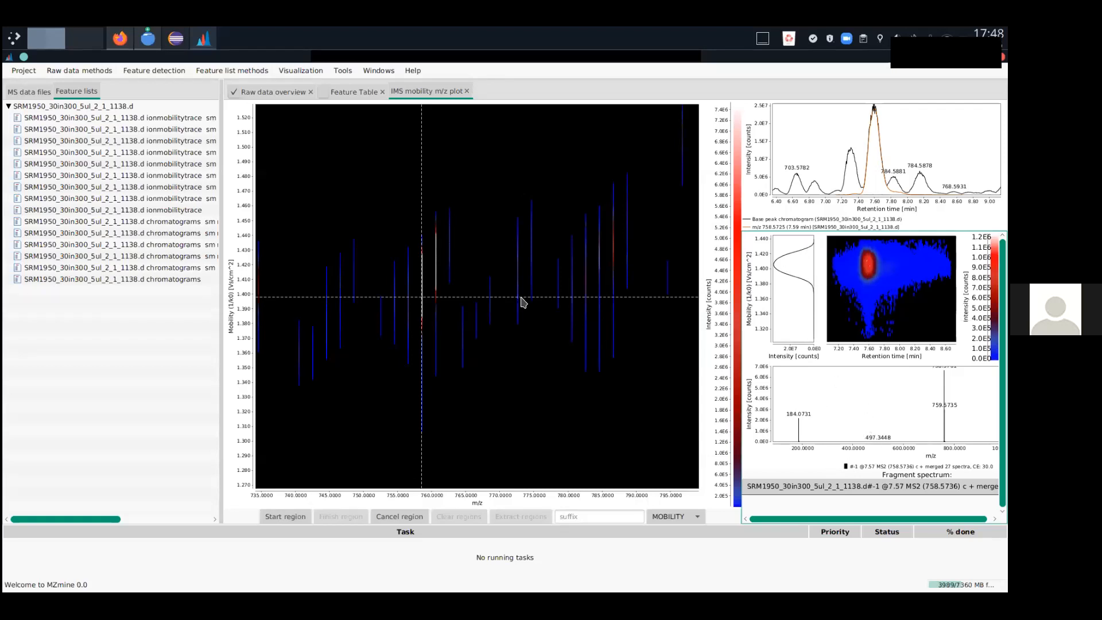
pyautogui.click(436, 270)
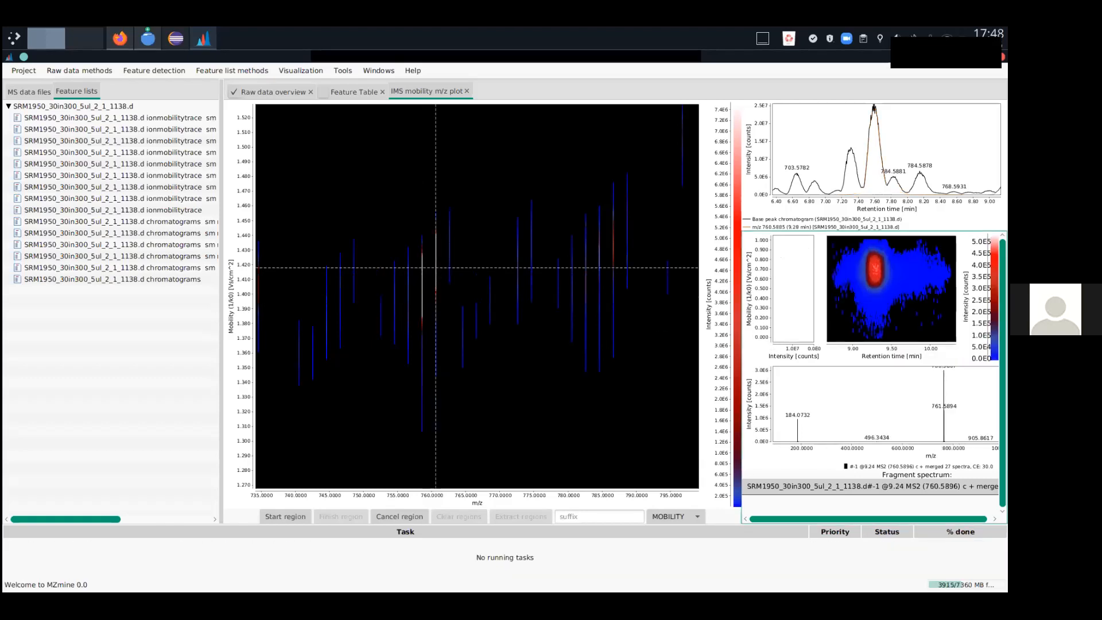
pyautogui.doubleClick(873, 201)
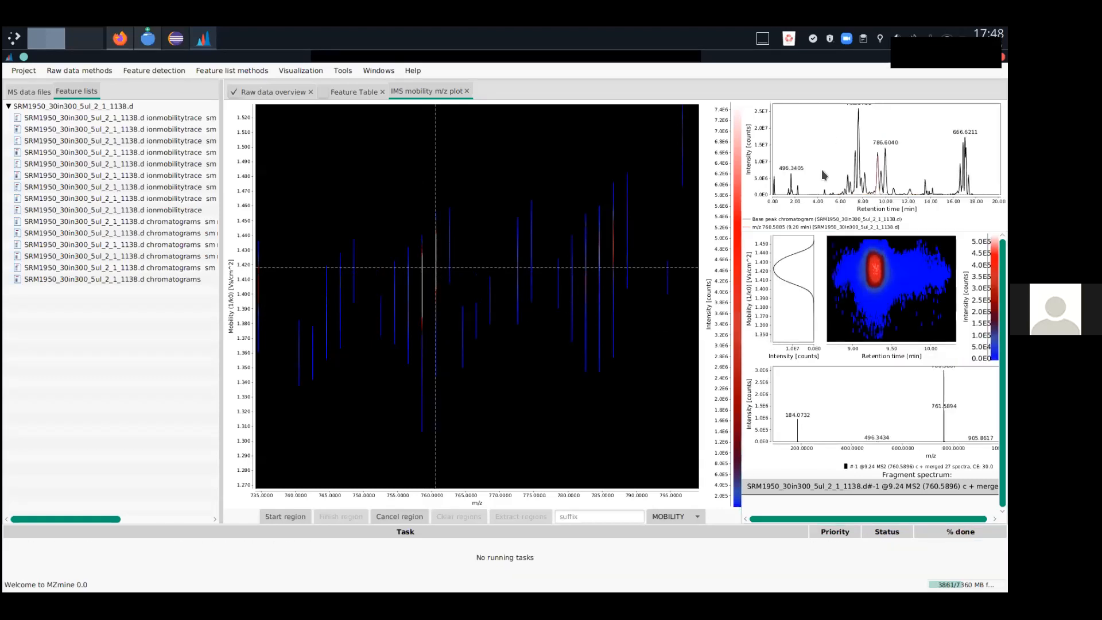
# Close the mobility plot and the feature table, and select the first ion mobility feature list.
pyautogui.click(467, 92)
pyautogui.click(382, 92)
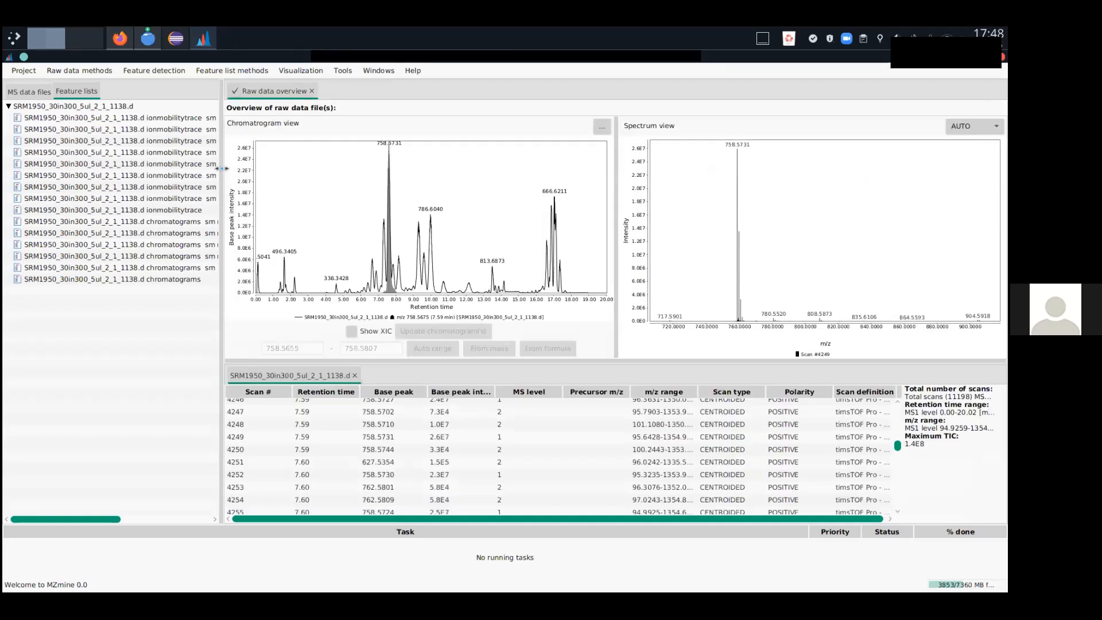
pyautogui.moveTo(222, 169); pyautogui.dragTo(281, 169)
pyautogui.click(143, 118)
pyautogui.click(288, 72)
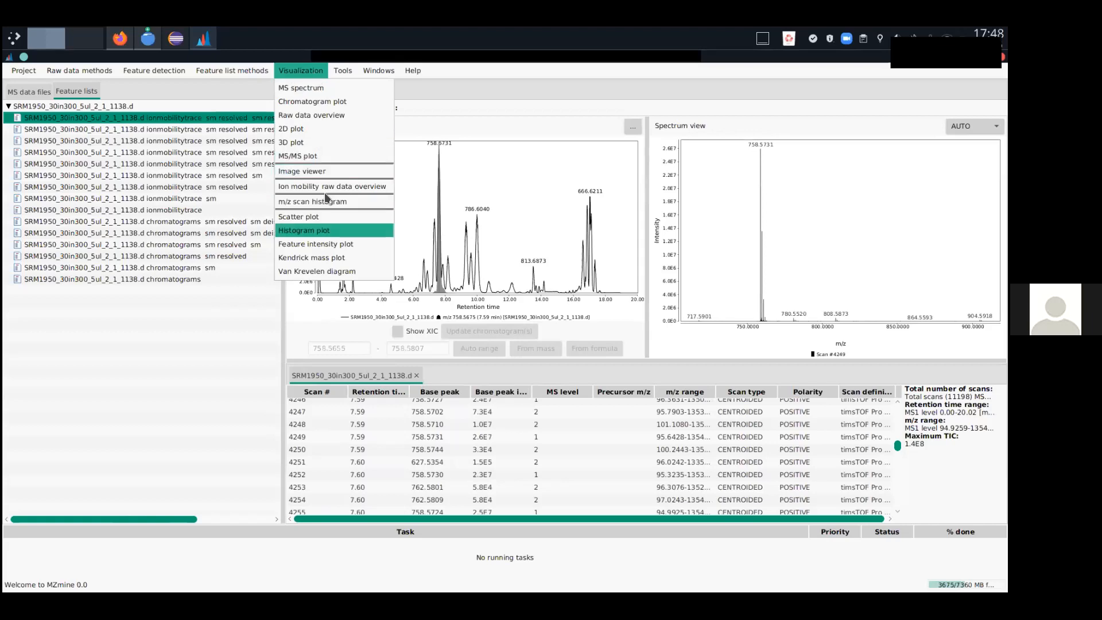
pyautogui.click(345, 262)
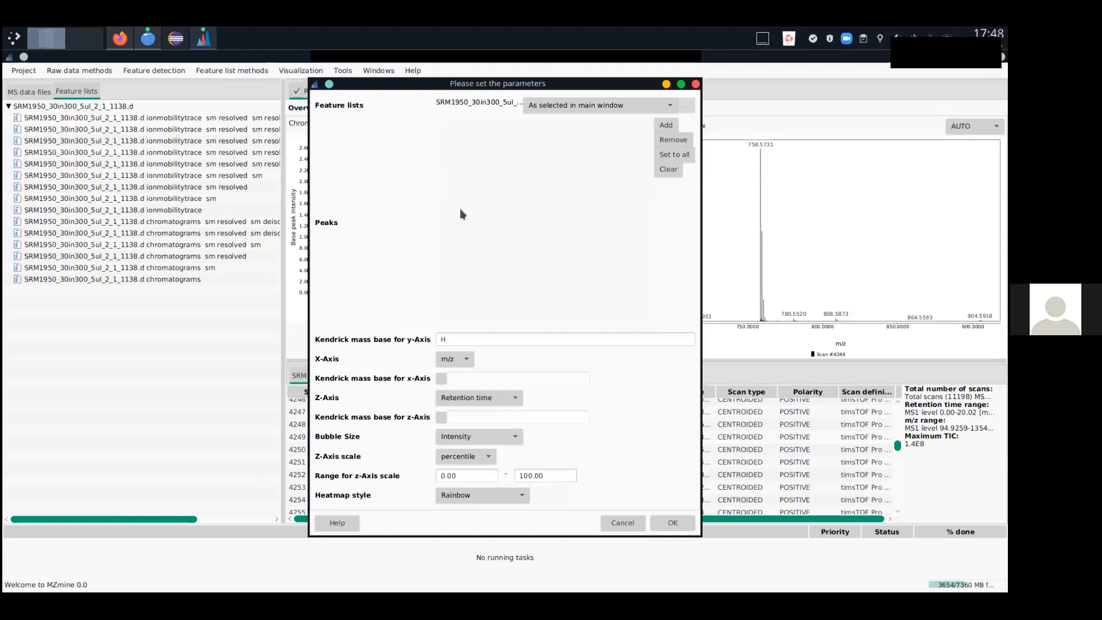
pyautogui.click(695, 84)
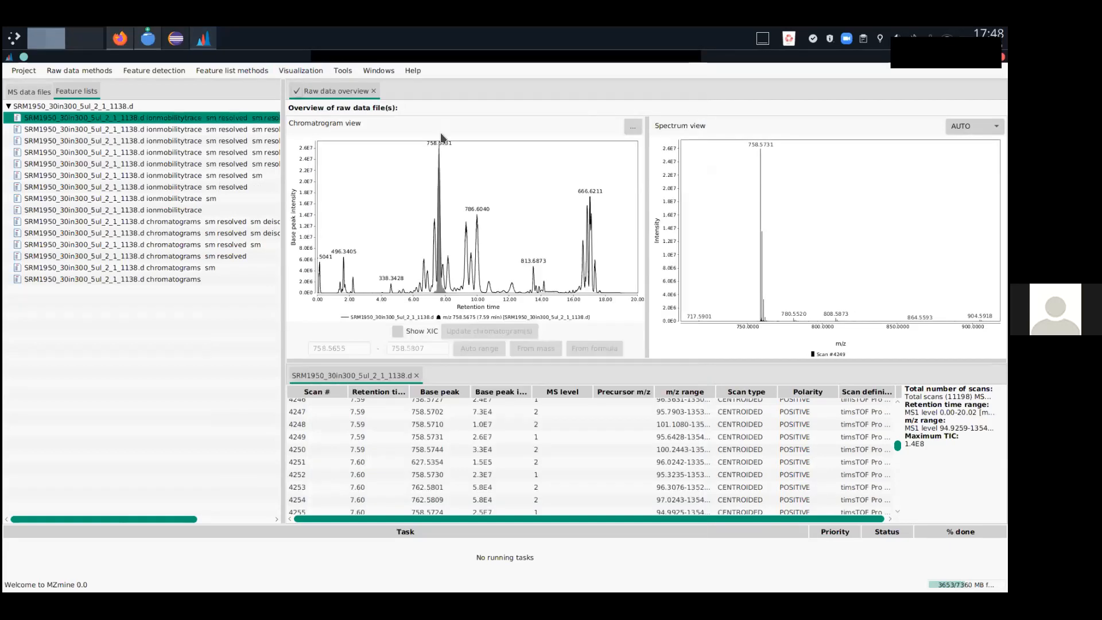
# Set up a Kendrick mass plot of all features in the selected feature list, with CH2 as the y-axis mass base.
pyautogui.click(299, 72)
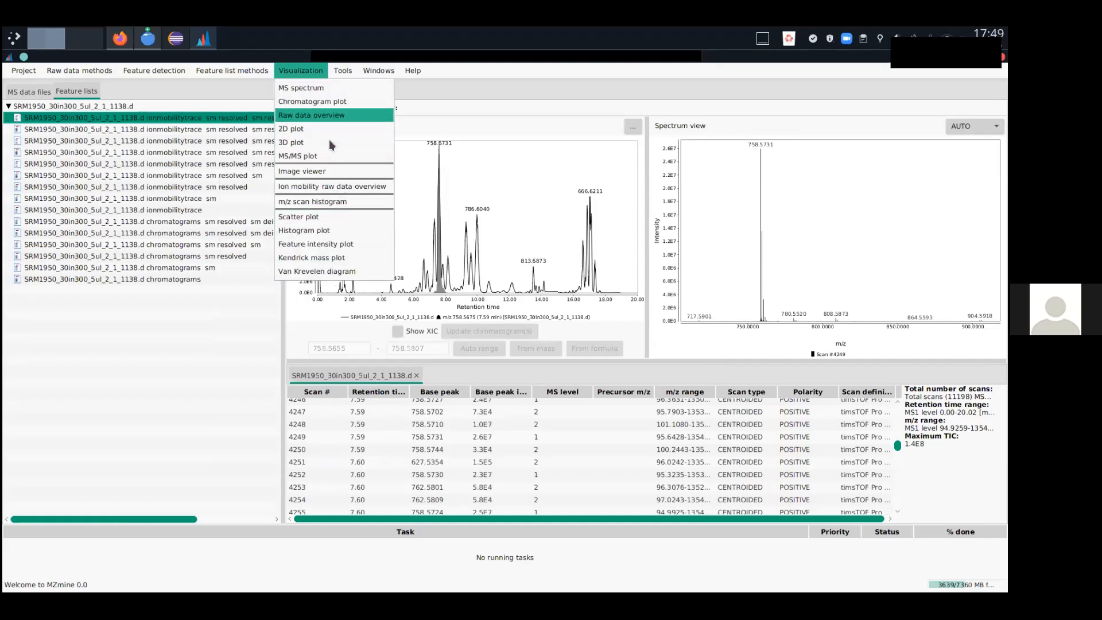
pyautogui.click(345, 259)
pyautogui.click(666, 126)
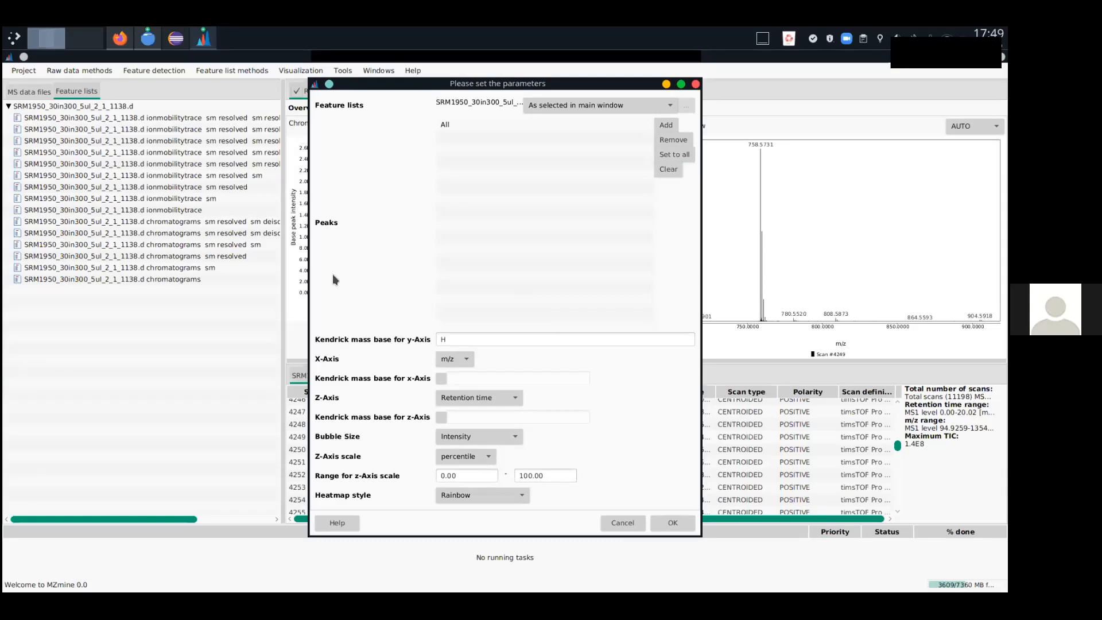
pyautogui.doubleClick(470, 338)
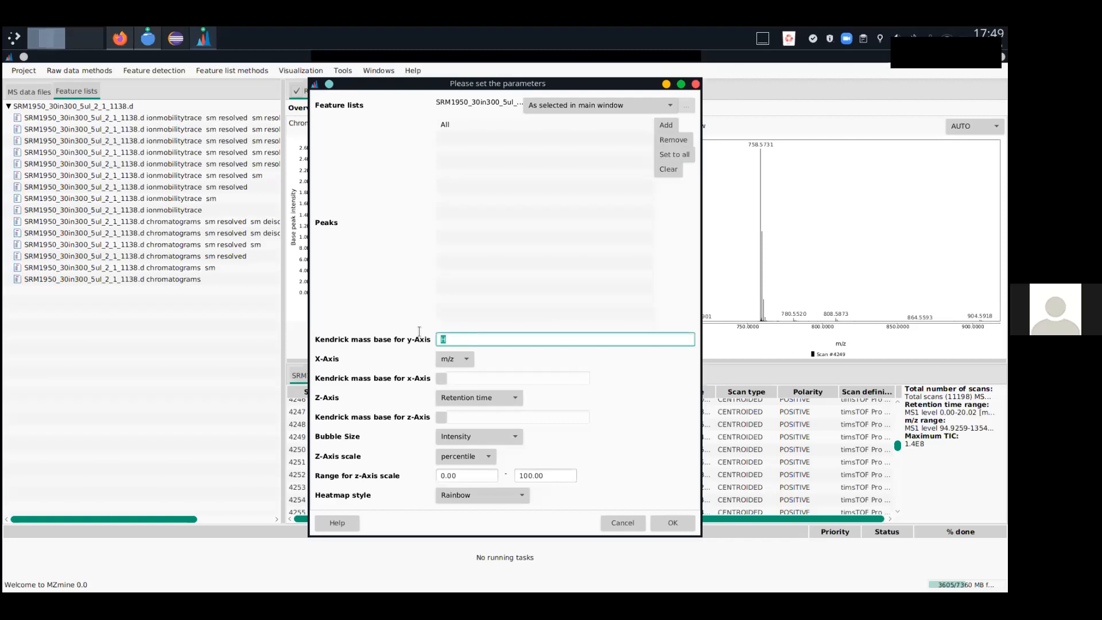
pyautogui.click(492, 339)
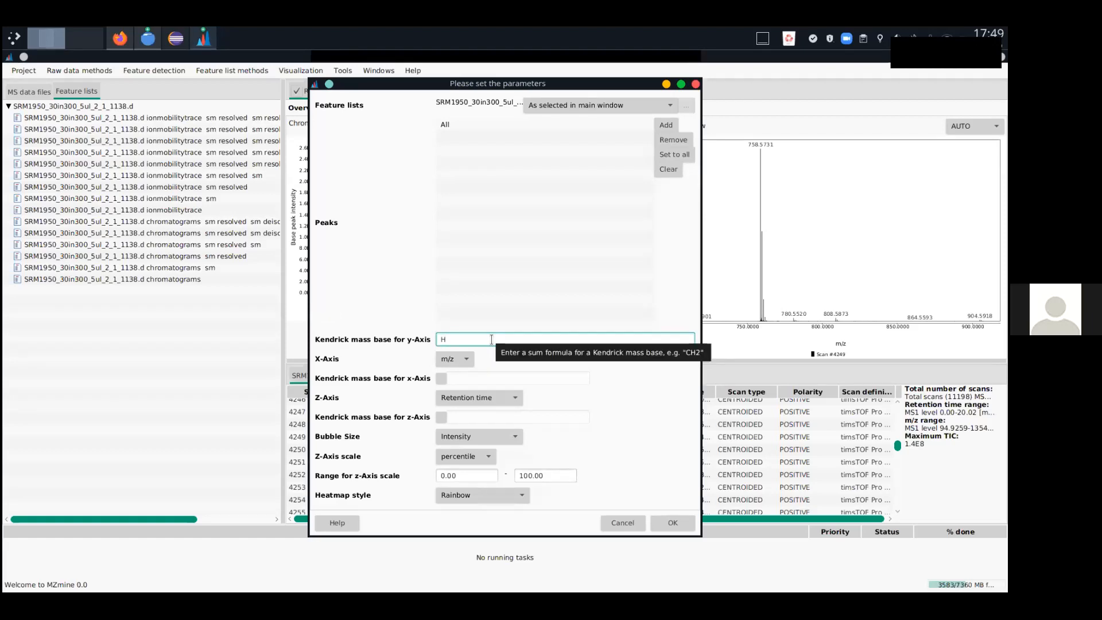
pyautogui.doubleClick(455, 341)
pyautogui.write('CH2')
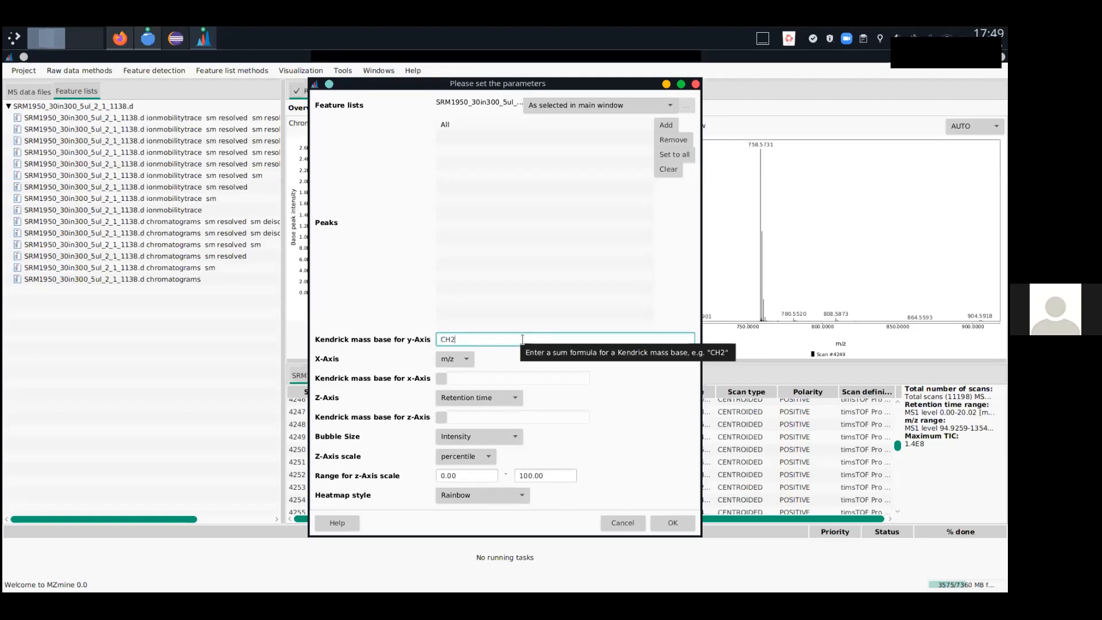
pyautogui.moveTo(494, 339); pyautogui.dragTo(425, 339)
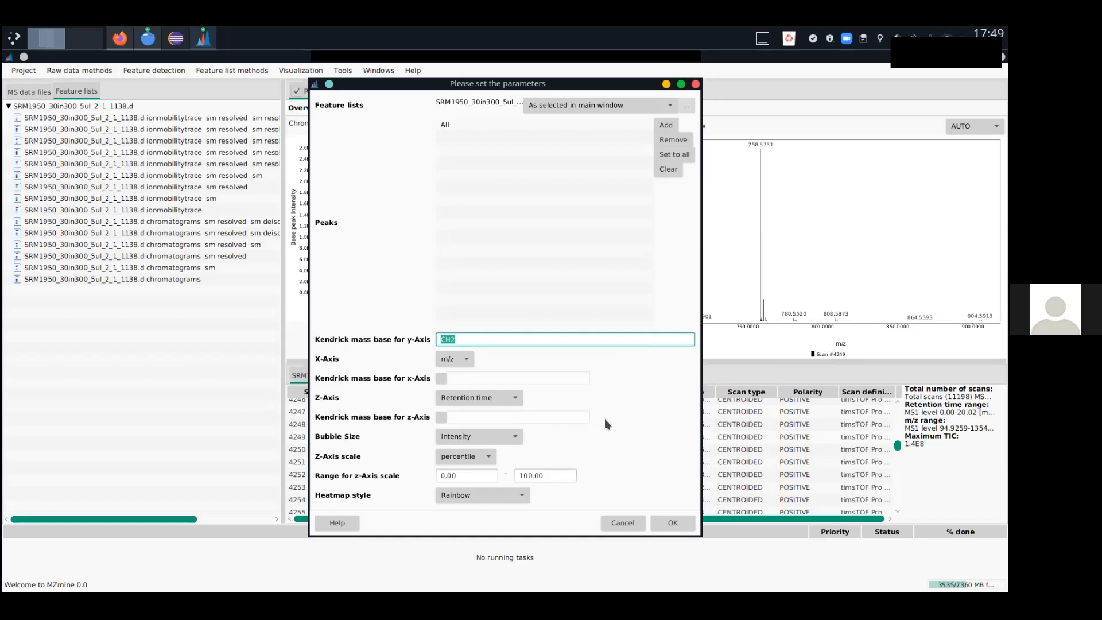
# Use retention time for the Z-axis and intensity for the bubble size, and generate the Kendrick mass plot.
pyautogui.click(515, 397)
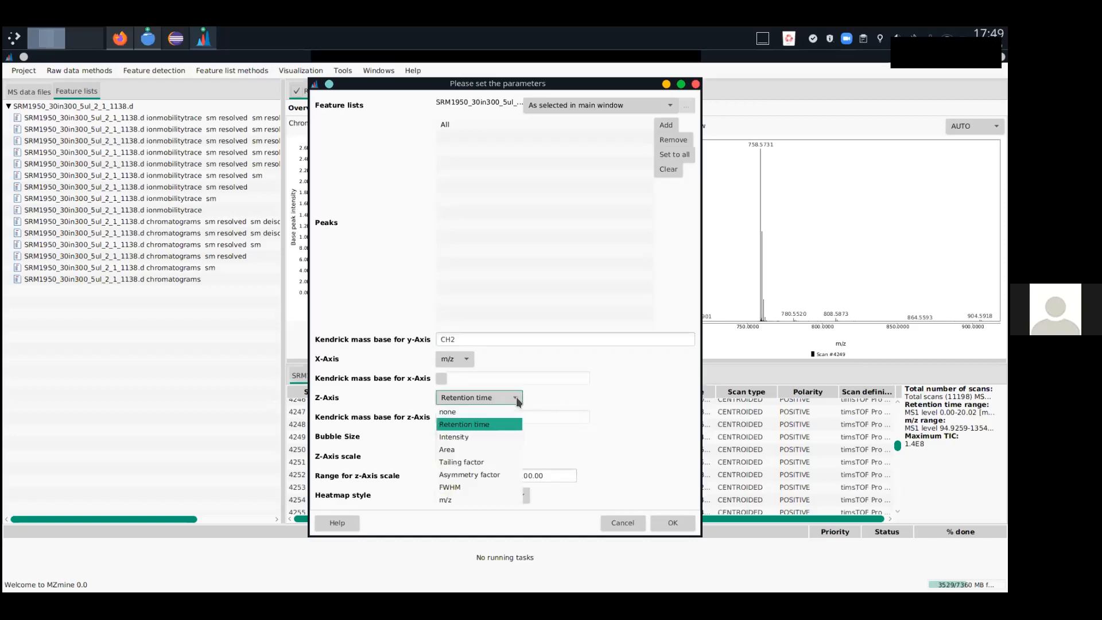
pyautogui.click(473, 424)
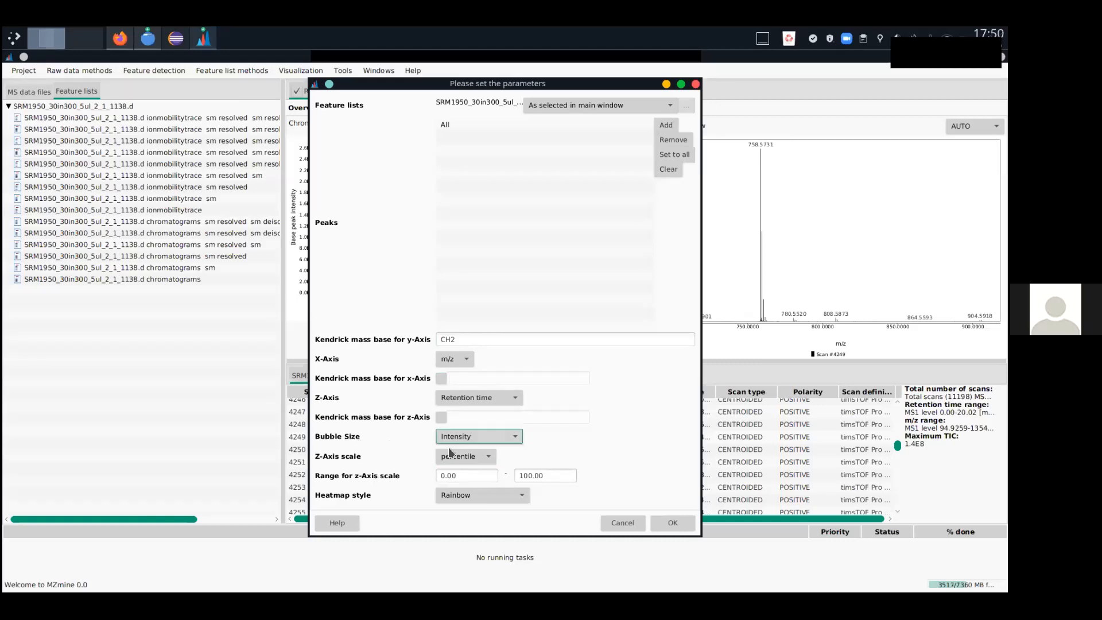
pyautogui.click(482, 437)
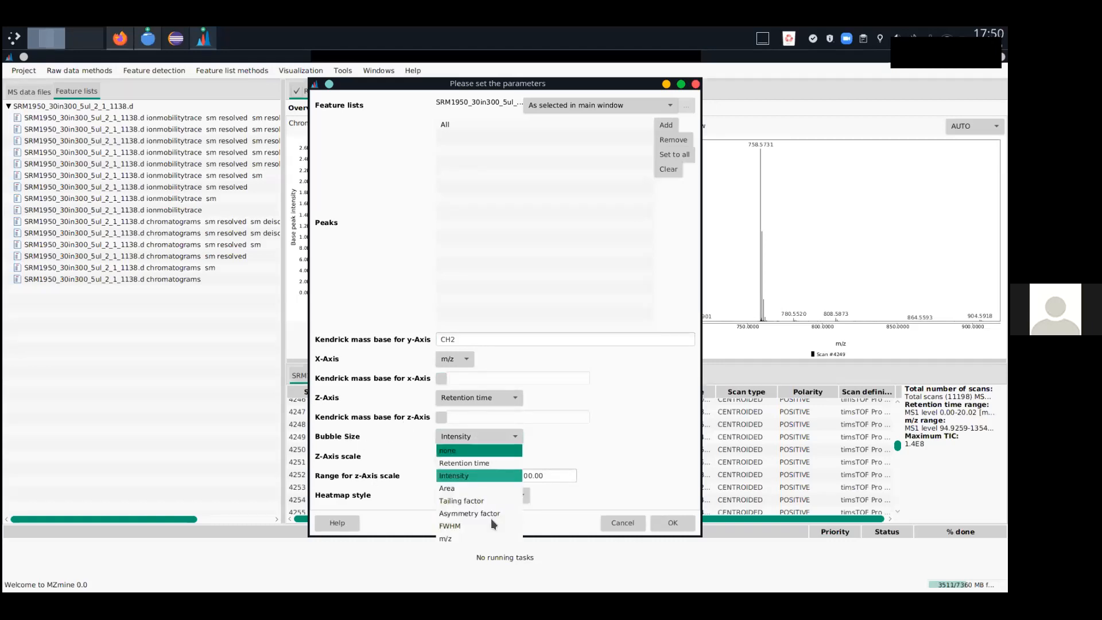
pyautogui.click(480, 477)
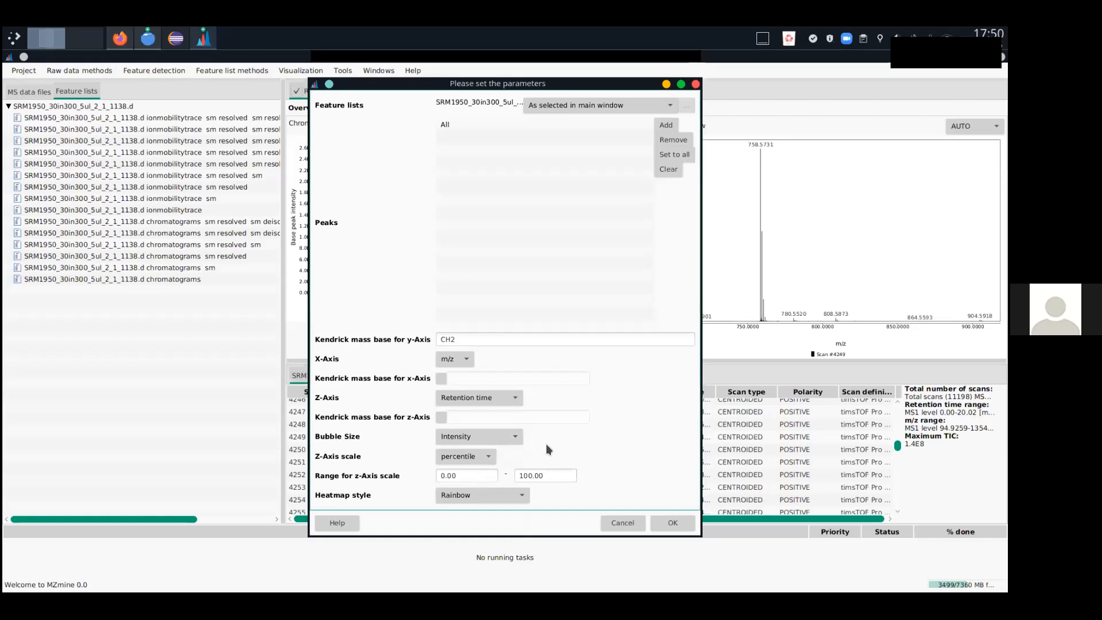
pyautogui.click(669, 519)
pyautogui.moveTo(598, 283); pyautogui.dragTo(887, 476)
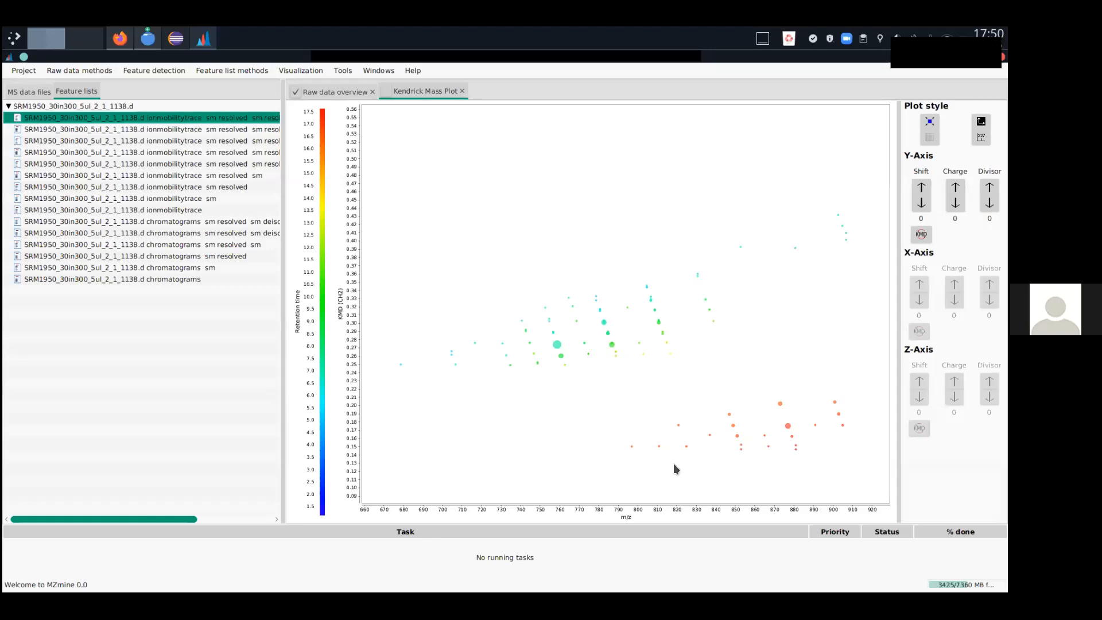
# Examine the chromatogram and spectra of the large feature near m/z 876.80, and close its summary and the Kendrick mass plot.
pyautogui.doubleClick(788, 427)
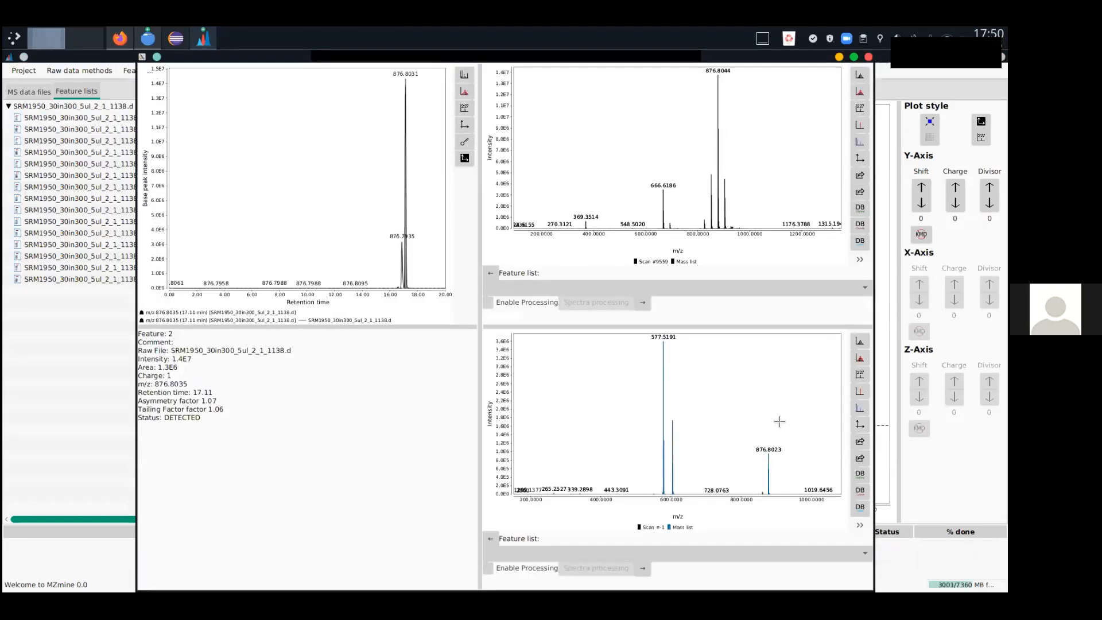
pyautogui.moveTo(874, 591); pyautogui.dragTo(845, 399)
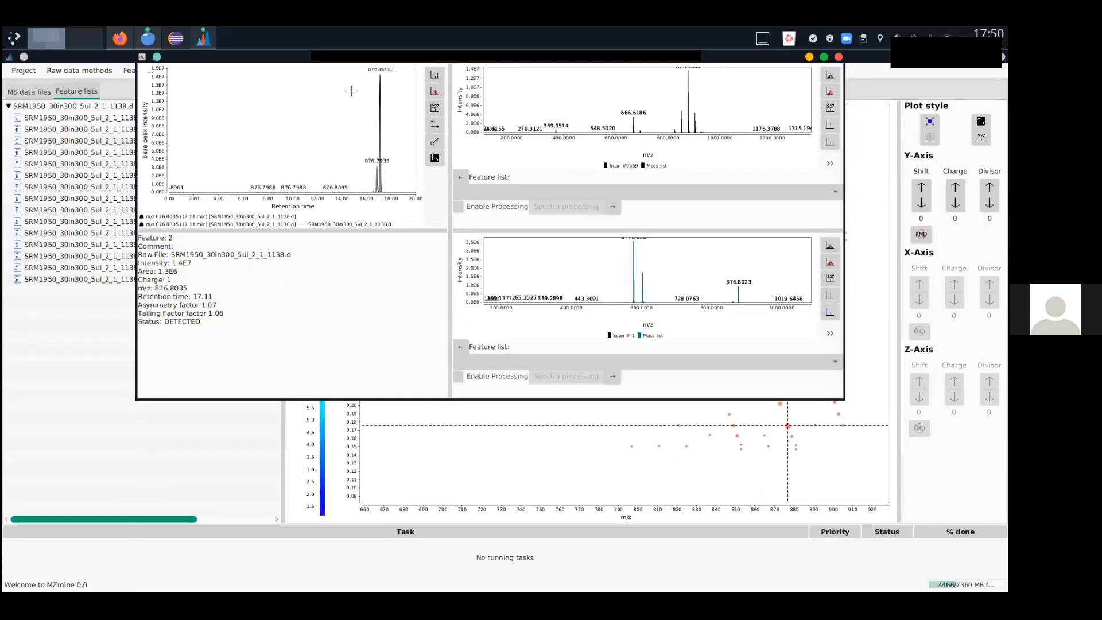
pyautogui.moveTo(284, 57); pyautogui.dragTo(235, 112)
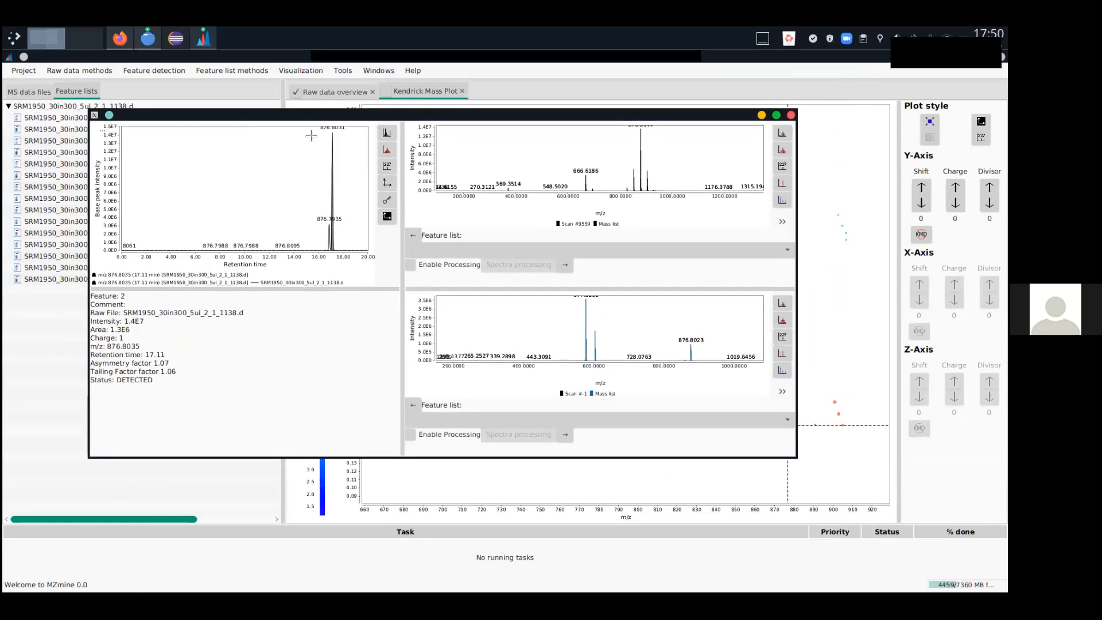
pyautogui.moveTo(317, 132); pyautogui.dragTo(353, 258)
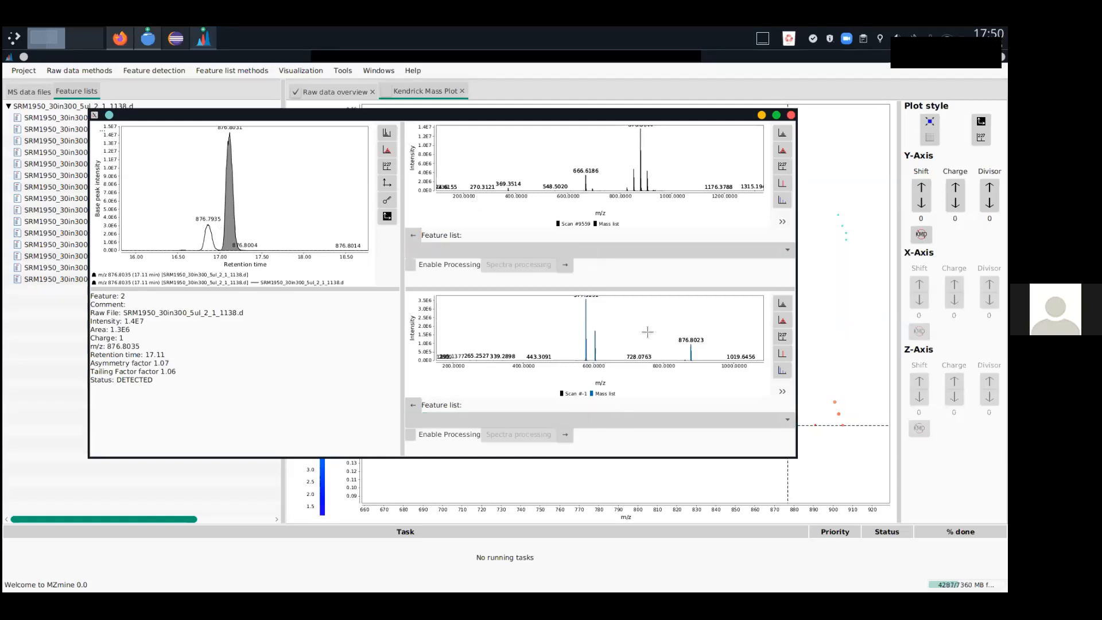
pyautogui.moveTo(796, 457); pyautogui.dragTo(820, 527)
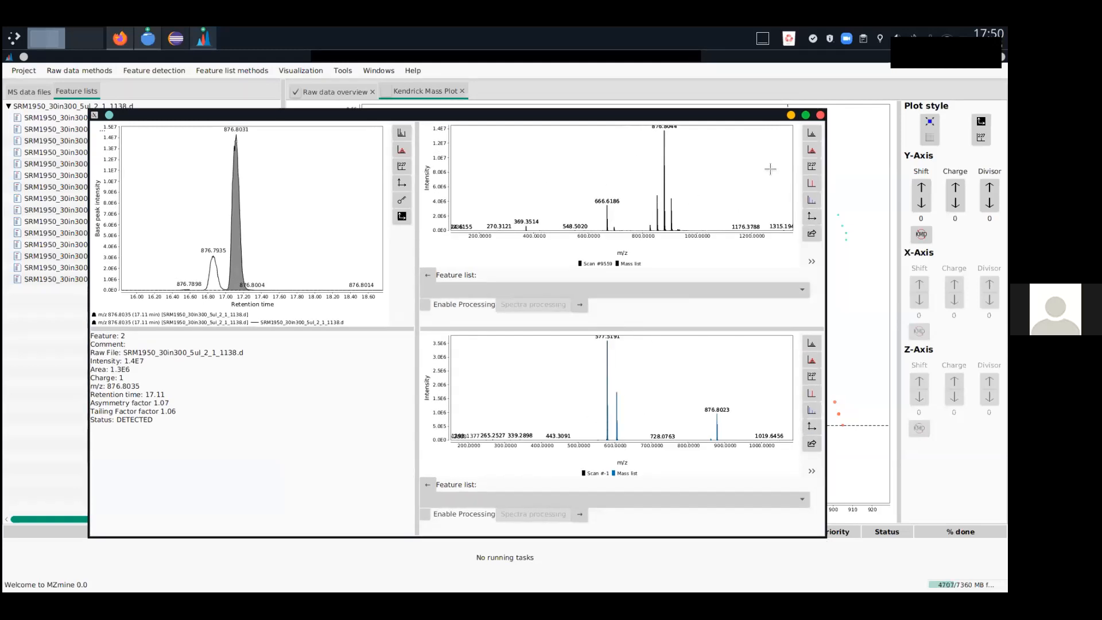
pyautogui.click(821, 116)
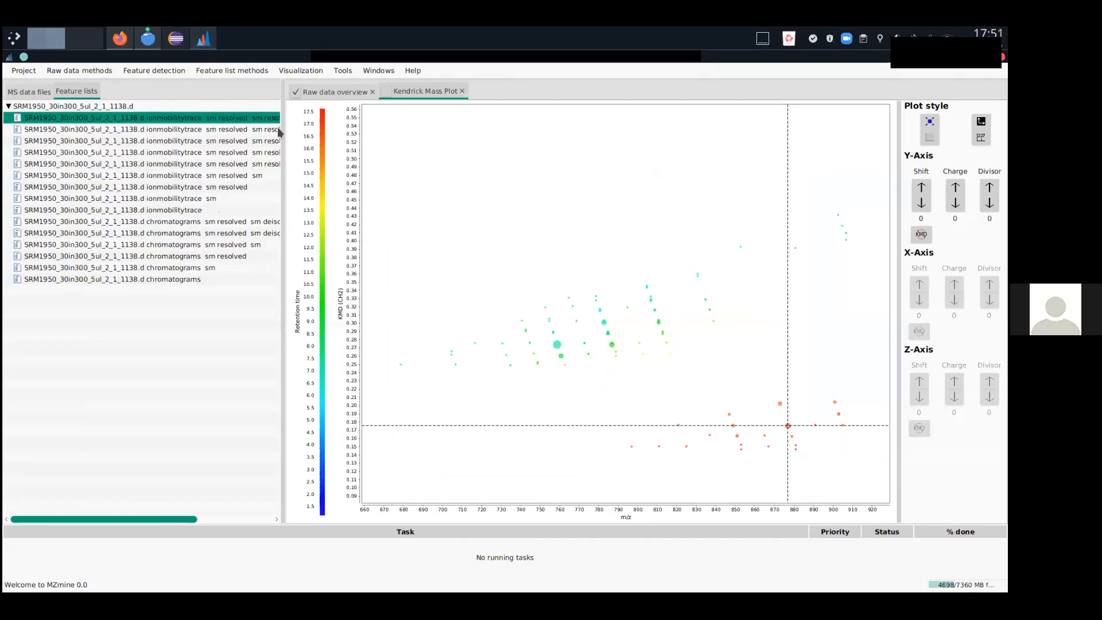
pyautogui.click(462, 91)
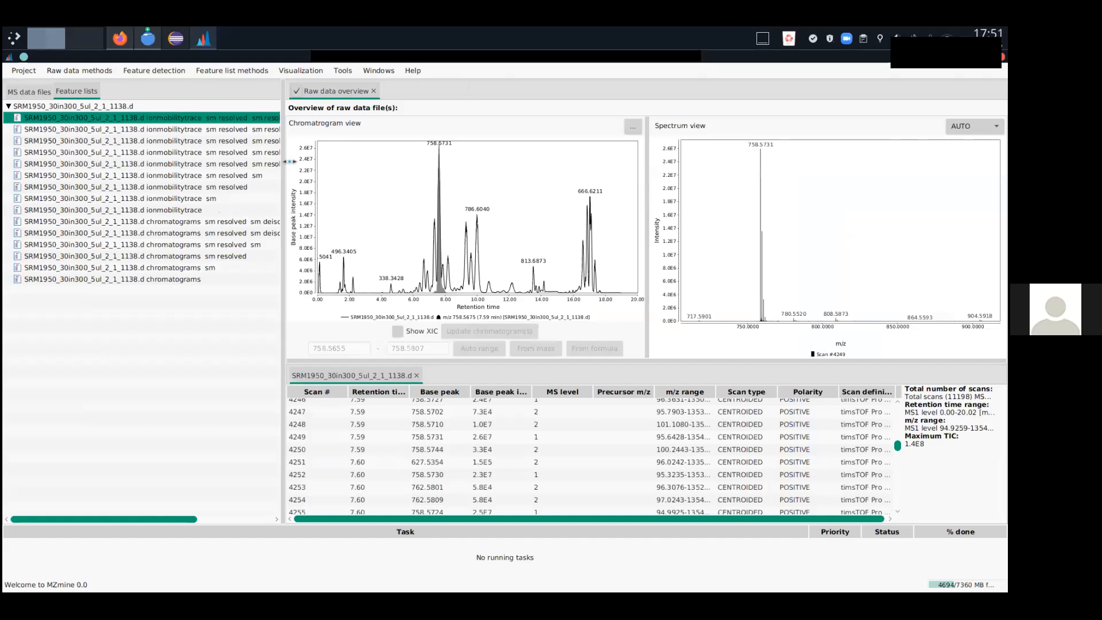
# Show the MS data files and open the batch mode.
pyautogui.click(28, 92)
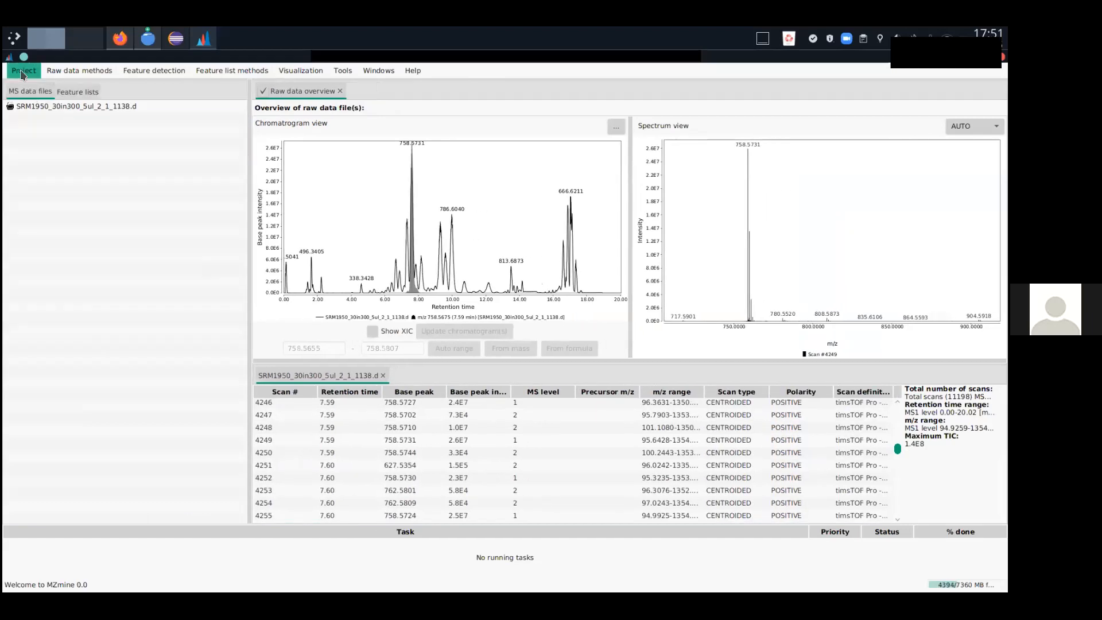
pyautogui.click(23, 71)
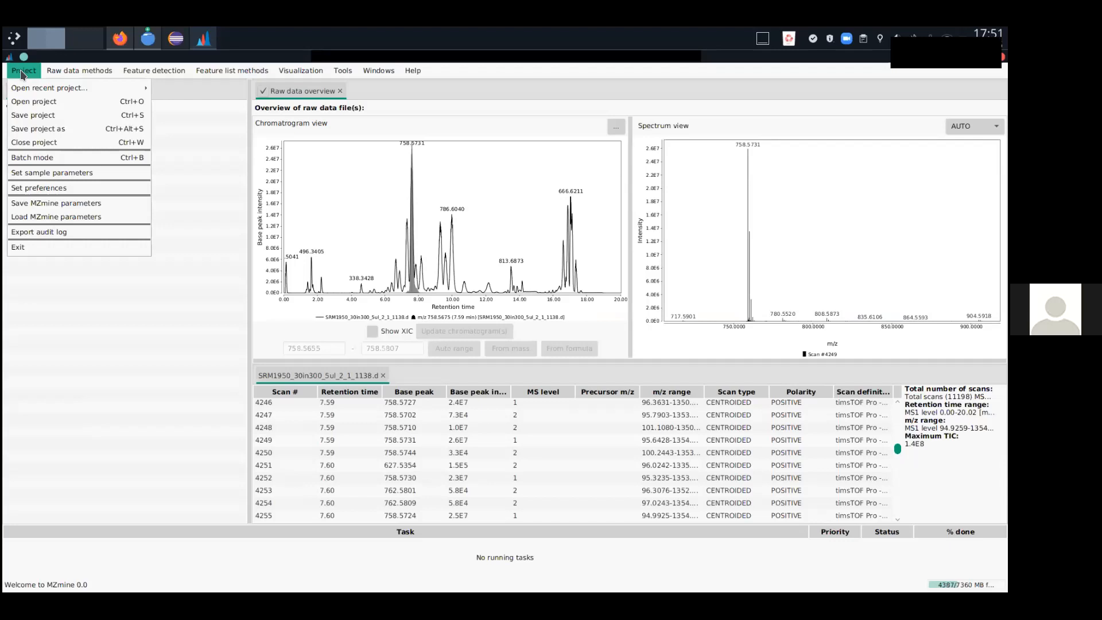
pyautogui.click(46, 157)
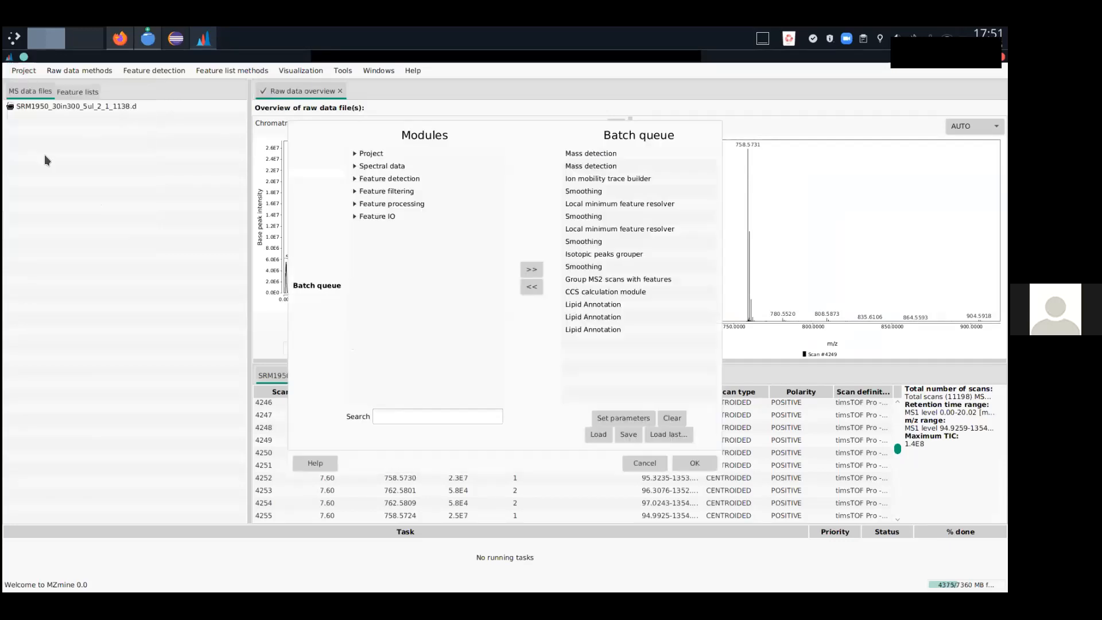
# Try to load a lipid batch file by searching the home folder.
pyautogui.click(587, 439)
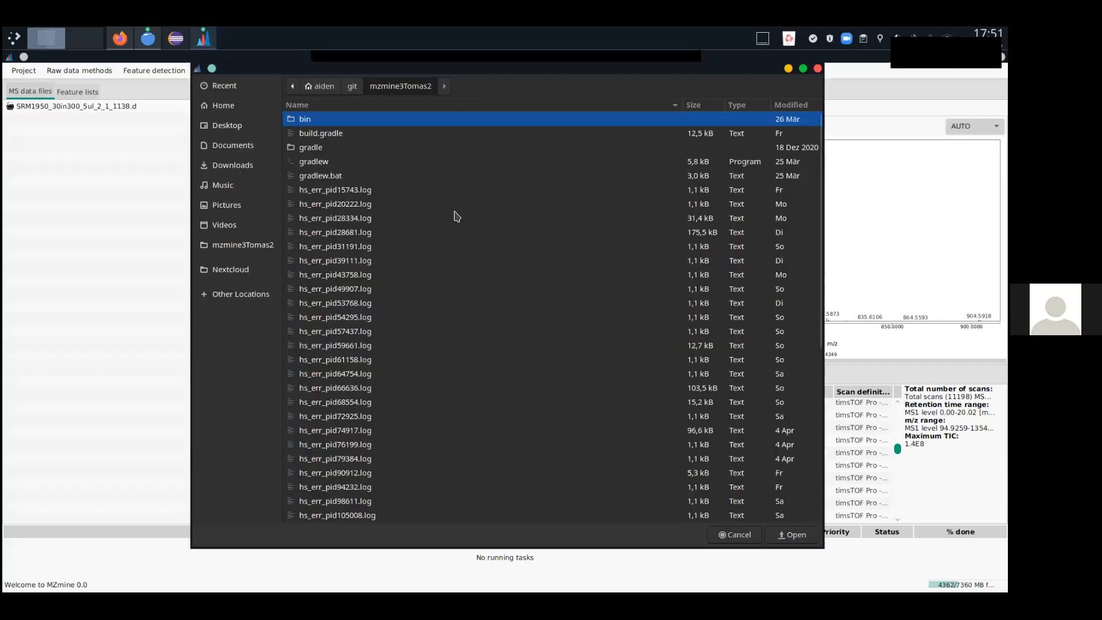
pyautogui.click(323, 87)
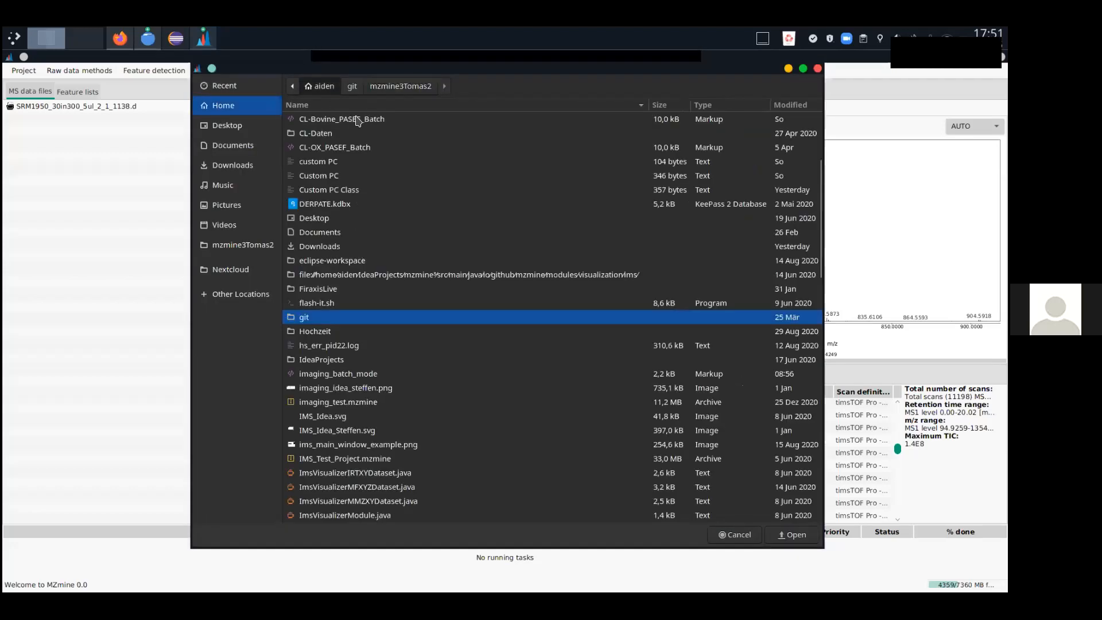
pyautogui.click(355, 149)
pyautogui.write('lipi')
pyautogui.doubleClick(344, 172)
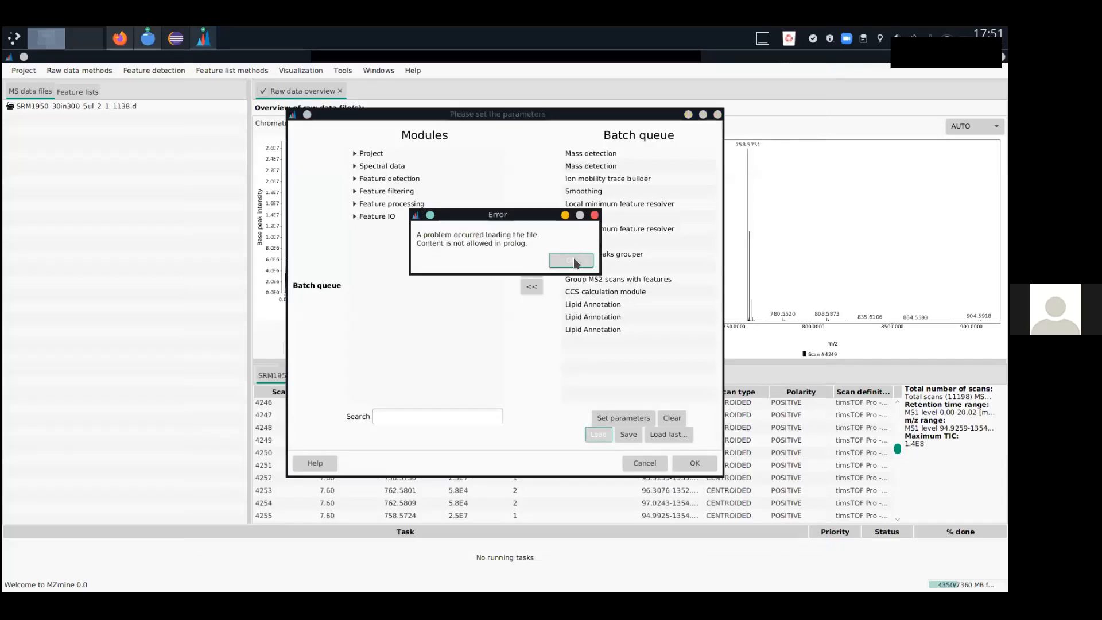
pyautogui.click(571, 260)
# Replace the batch queue with imaging_batch_mode from the Lipid_Maps_Spring_School folder, and run the batch.
pyautogui.click(603, 433)
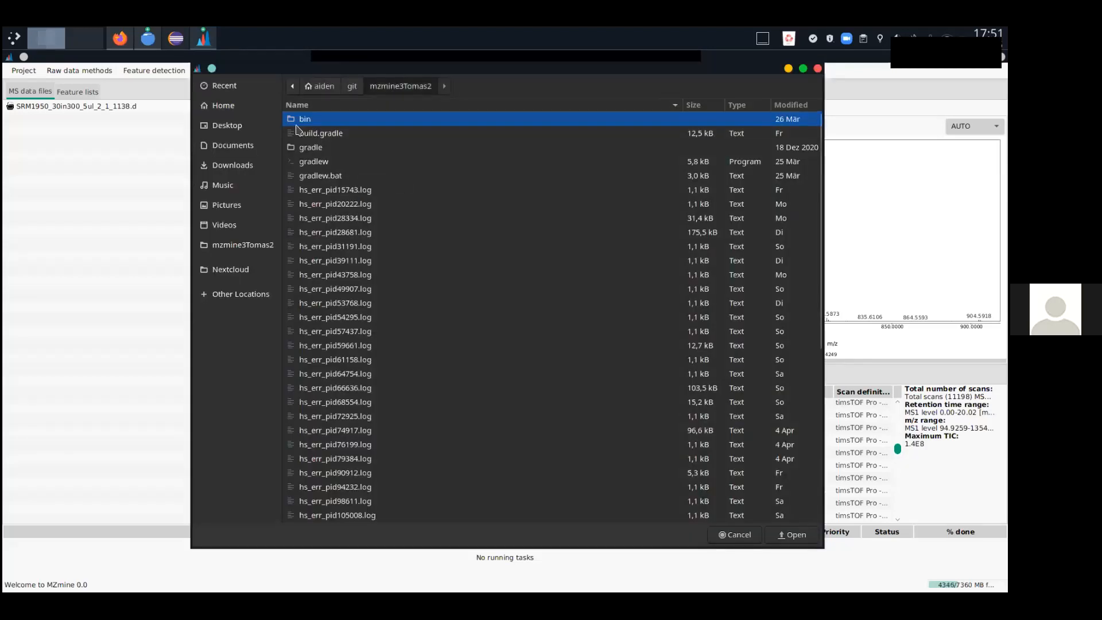
pyautogui.click(318, 87)
pyautogui.write('lipid')
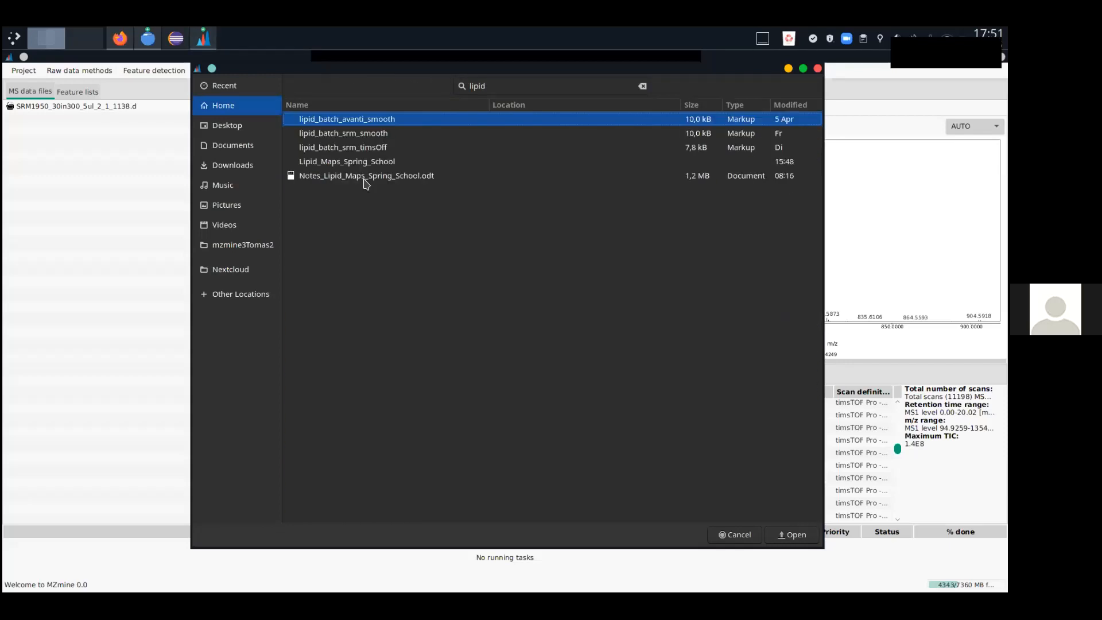
pyautogui.doubleClick(348, 163)
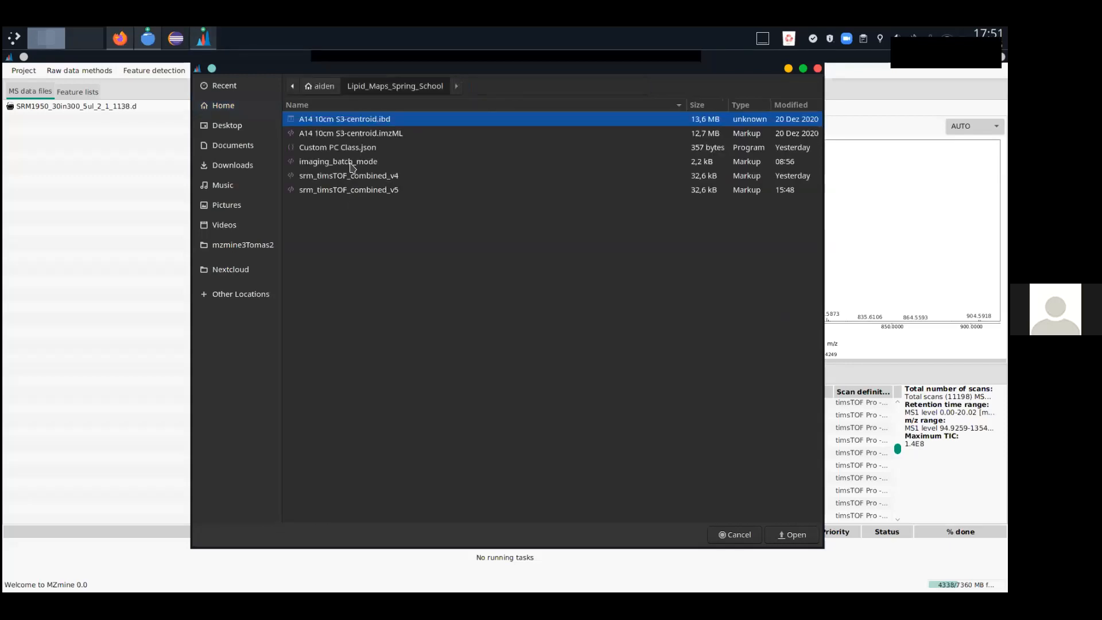
pyautogui.click(352, 164)
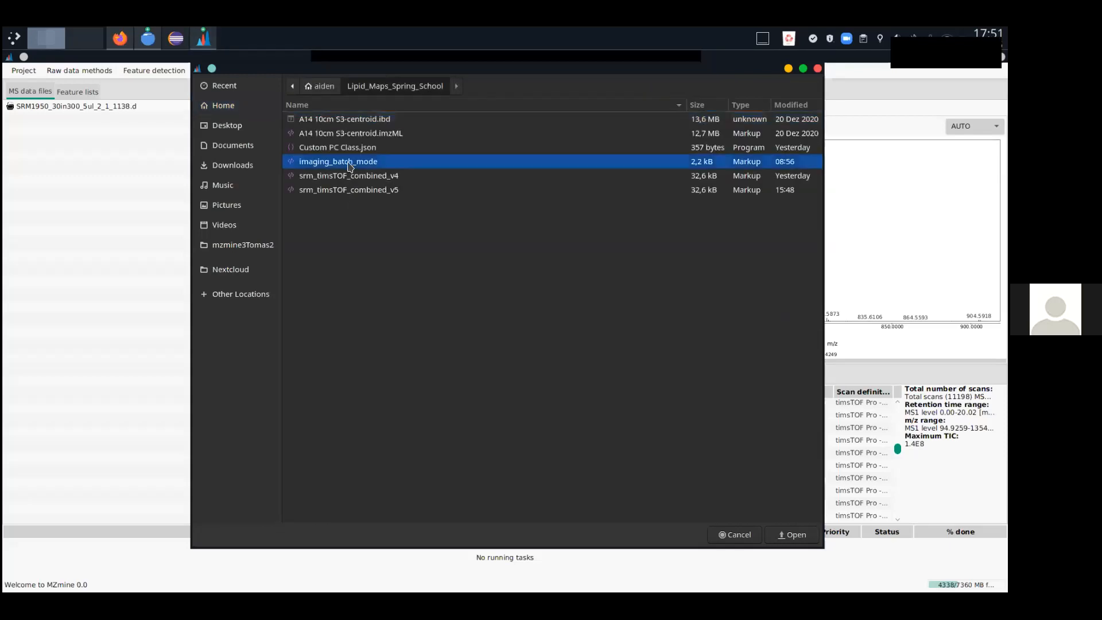
pyautogui.click(815, 528)
pyautogui.click(634, 281)
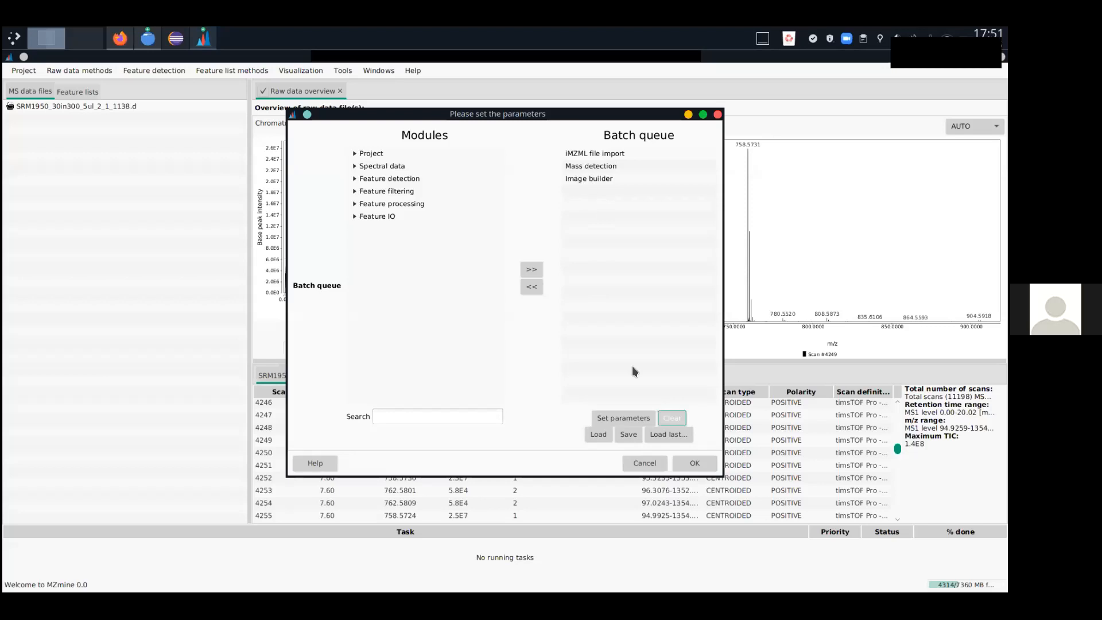
pyautogui.click(697, 462)
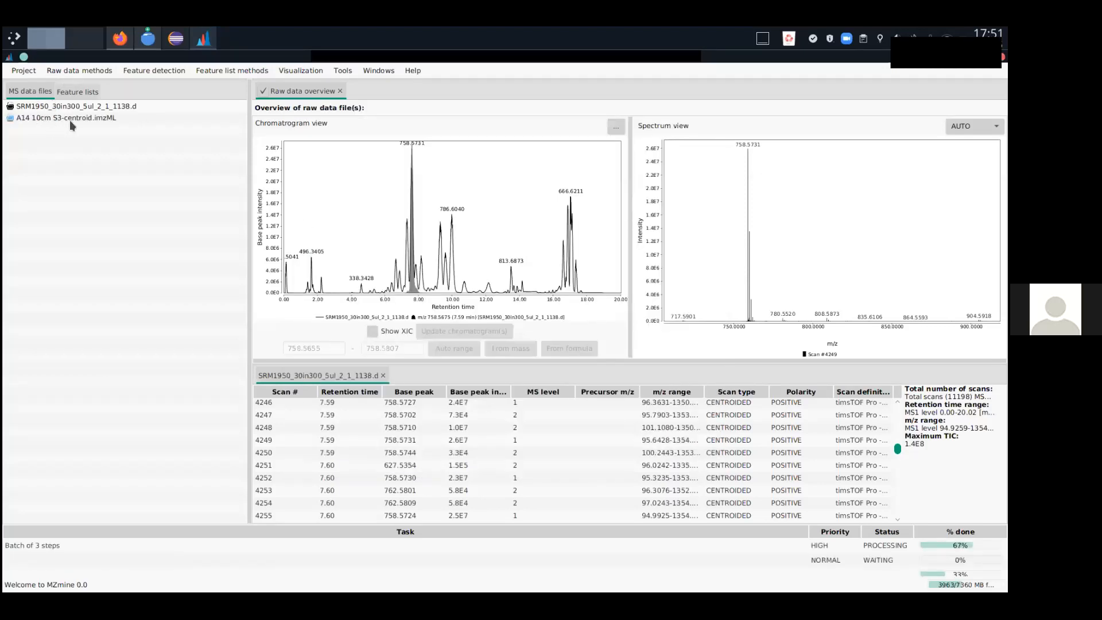
# Open A14 10cm S3-centroid.imzML in the image viewer using the automatic m/z range.
pyautogui.doubleClick(84, 120)
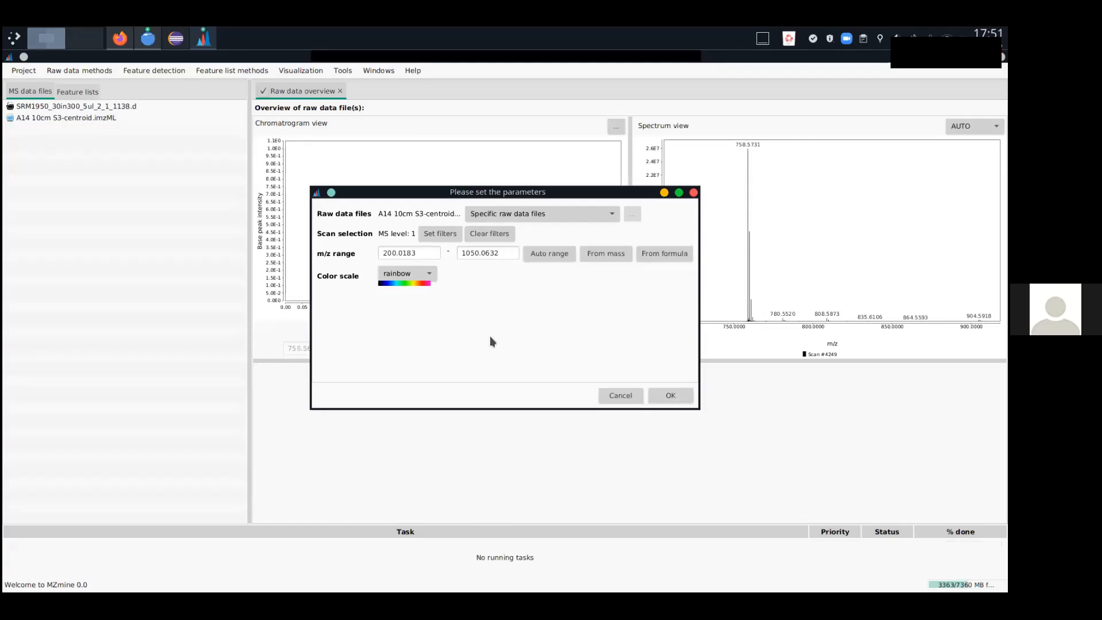
pyautogui.moveTo(431, 253); pyautogui.dragTo(328, 240)
pyautogui.moveTo(512, 253); pyautogui.dragTo(445, 247)
pyautogui.click(433, 256)
pyautogui.click(508, 258)
pyautogui.click(540, 255)
pyautogui.click(661, 395)
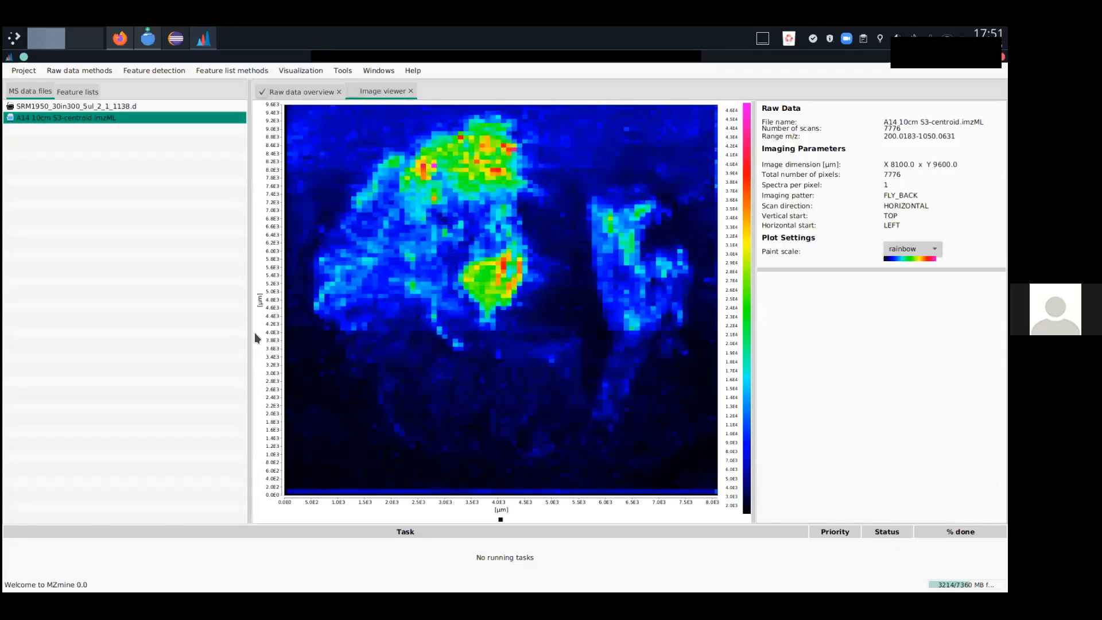
# Display the mass spectra of two pixels in the bright central region of the image, and widen the spectrum and image areas.
pyautogui.moveTo(254, 334); pyautogui.dragTo(200, 321)
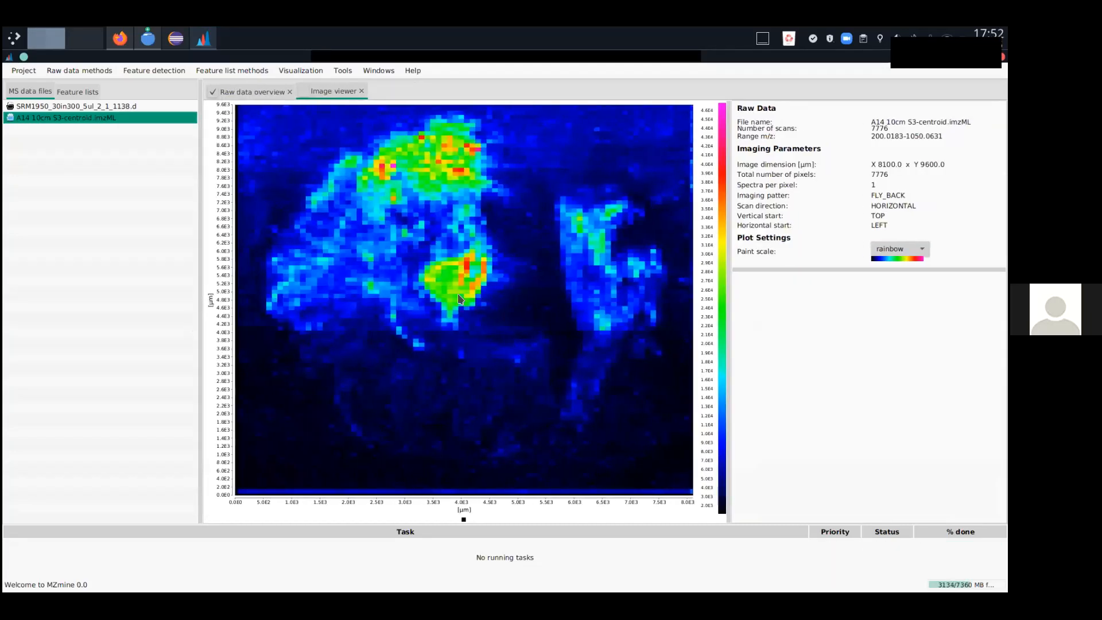
pyautogui.click(467, 266)
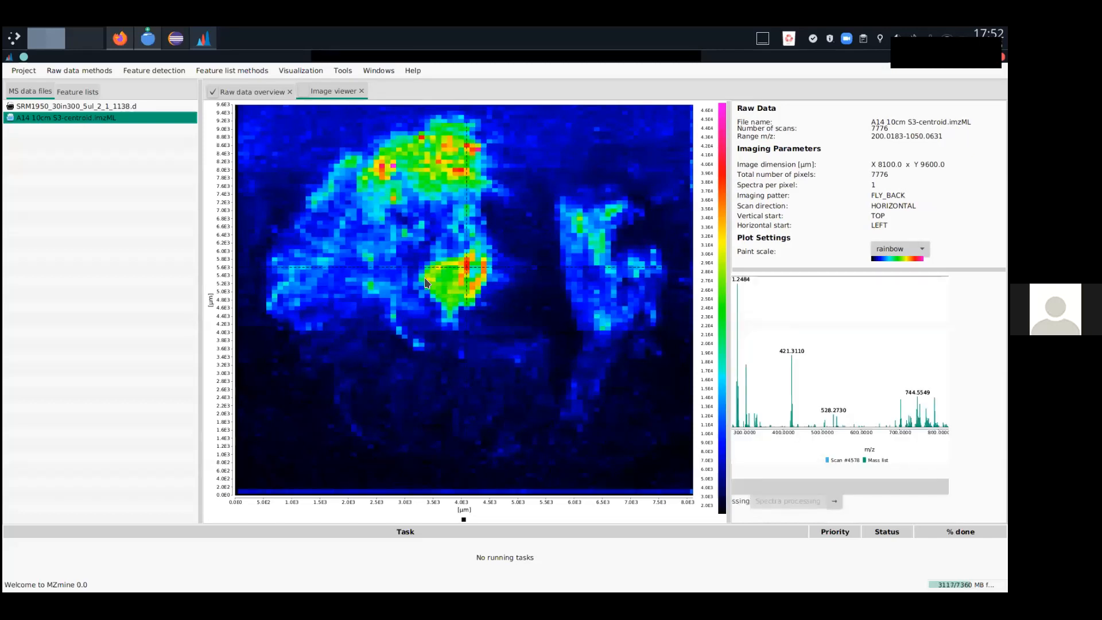
pyautogui.click(425, 278)
pyautogui.moveTo(728, 379); pyautogui.dragTo(671, 378)
pyautogui.moveTo(200, 297); pyautogui.dragTo(157, 297)
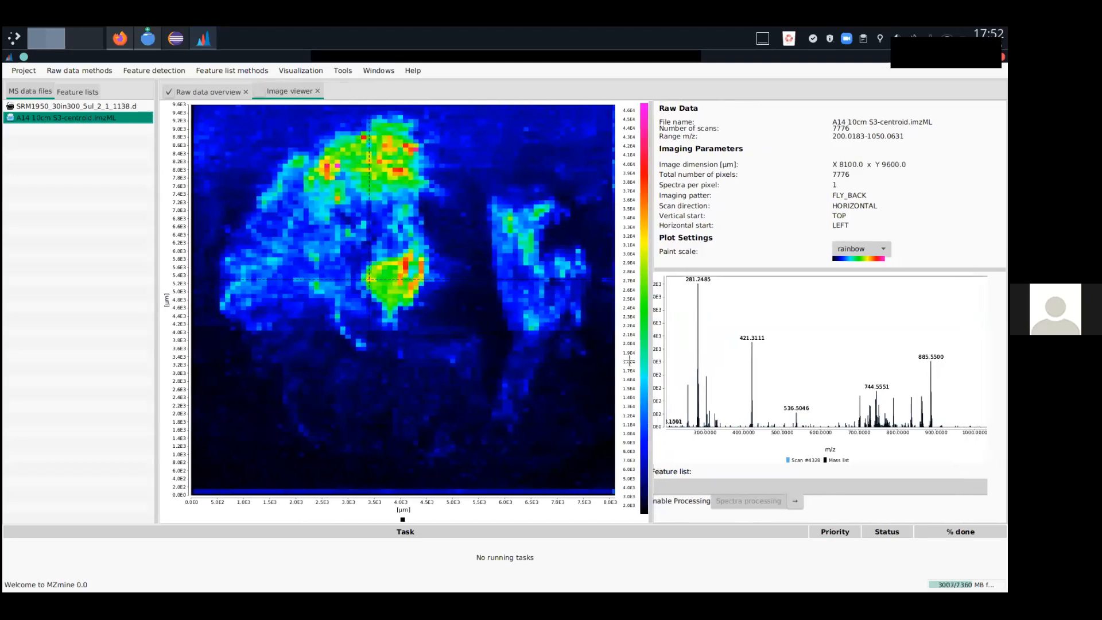
# Display the mass spectrum of another pixel in the bright central region, and view the available imaging feature detection methods.
pyautogui.click(405, 267)
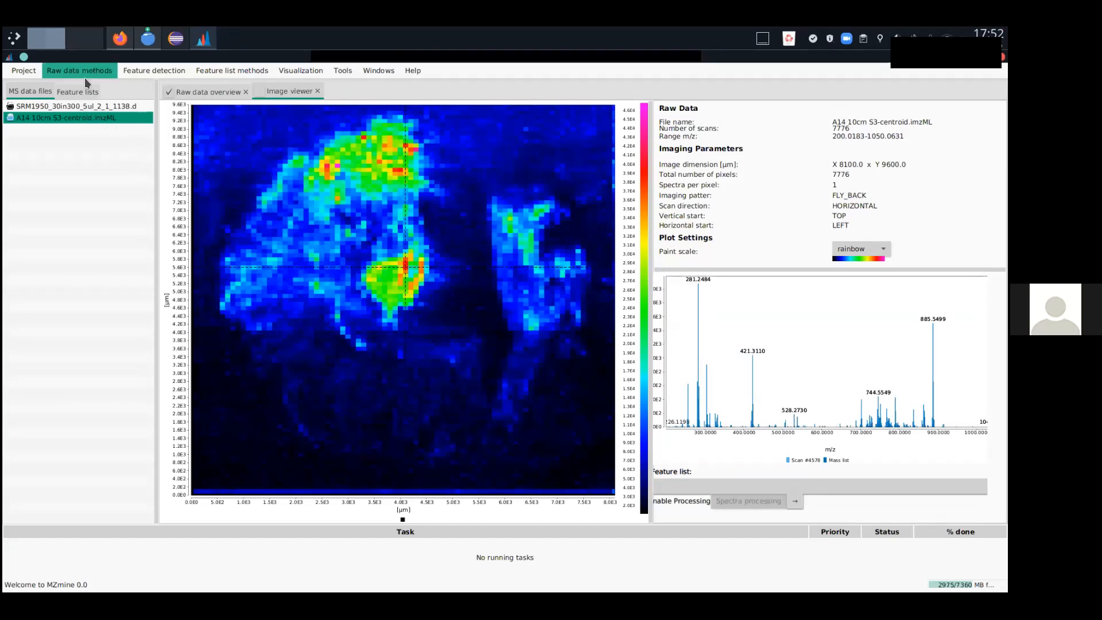
pyautogui.click(132, 73)
pyautogui.moveTo(146, 114)
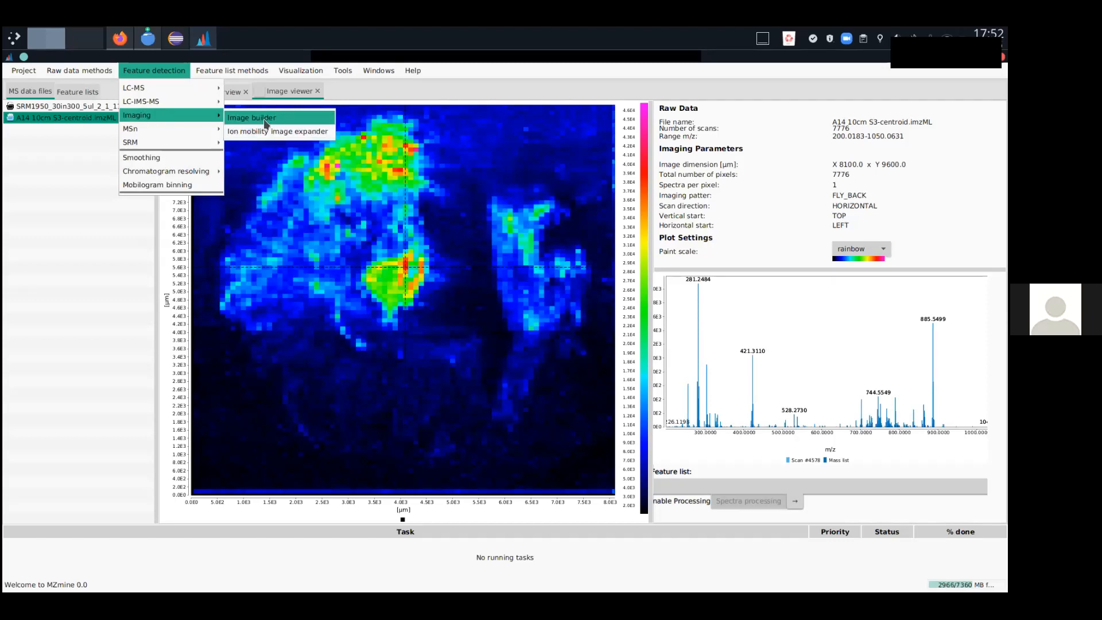
# Open the feature table of the A14 10cm S3-centroid.imzML image feature list, and sort it by descending height.
pyautogui.click(77, 113)
pyautogui.click(78, 92)
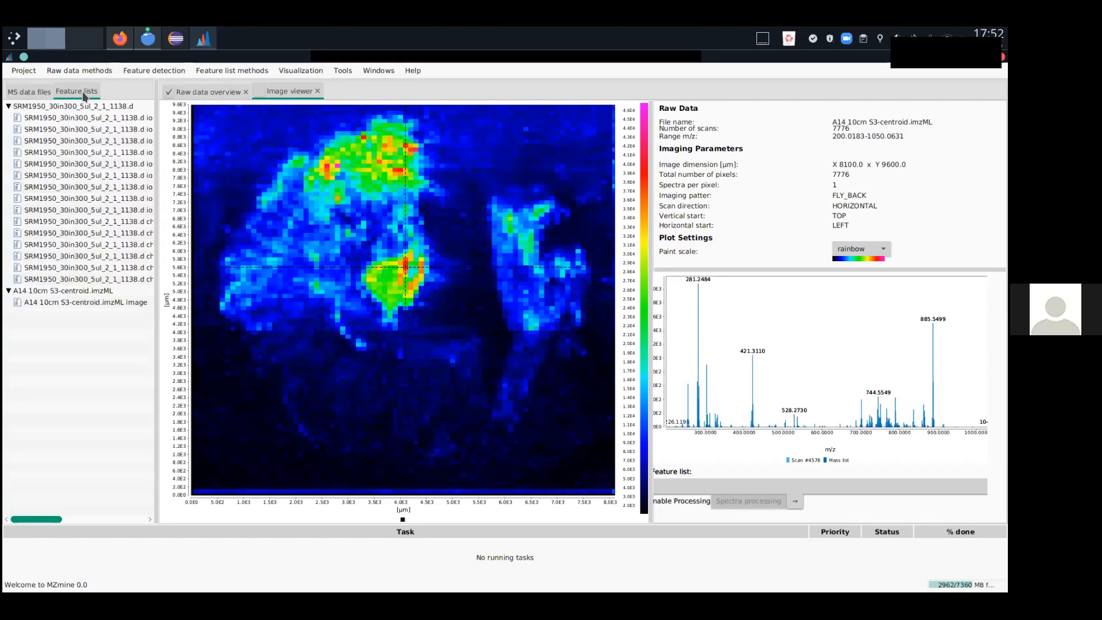
pyautogui.doubleClick(80, 302)
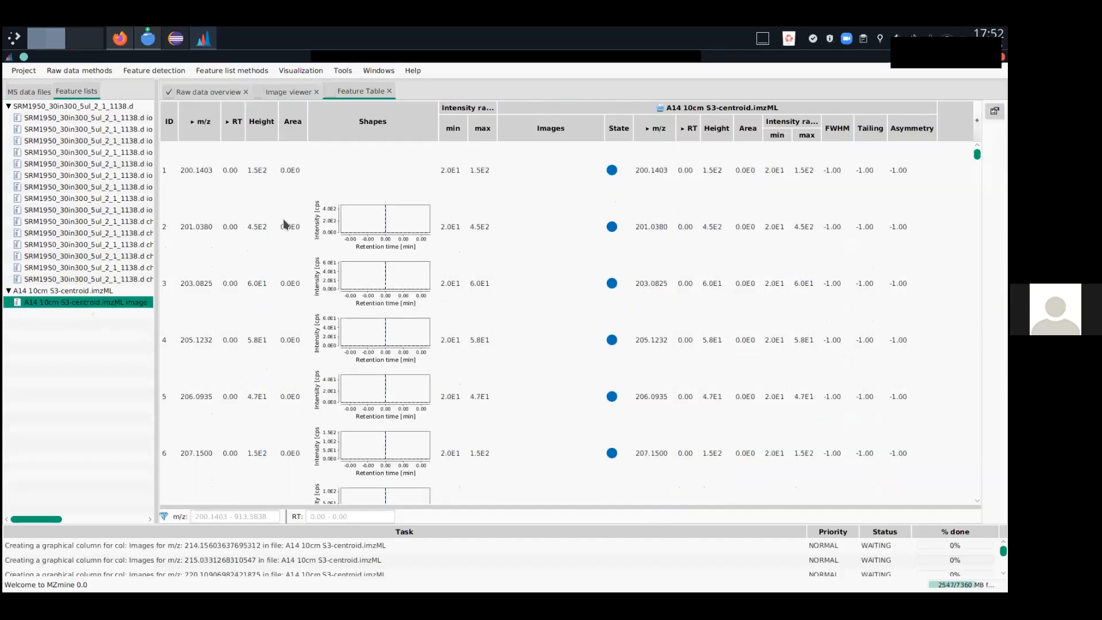
pyautogui.click(264, 126)
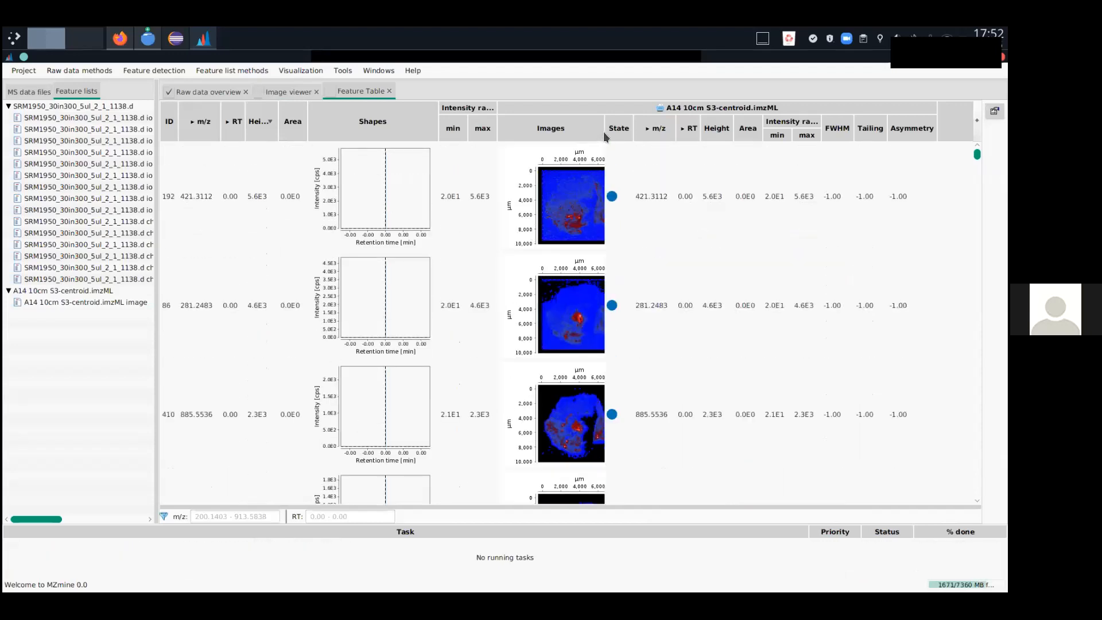
# Widen the Images column, examine the ion images of the most intense features, and close the feature table.
pyautogui.moveTo(603, 132); pyautogui.dragTo(704, 132)
pyautogui.scroll(-1, 739, 387)
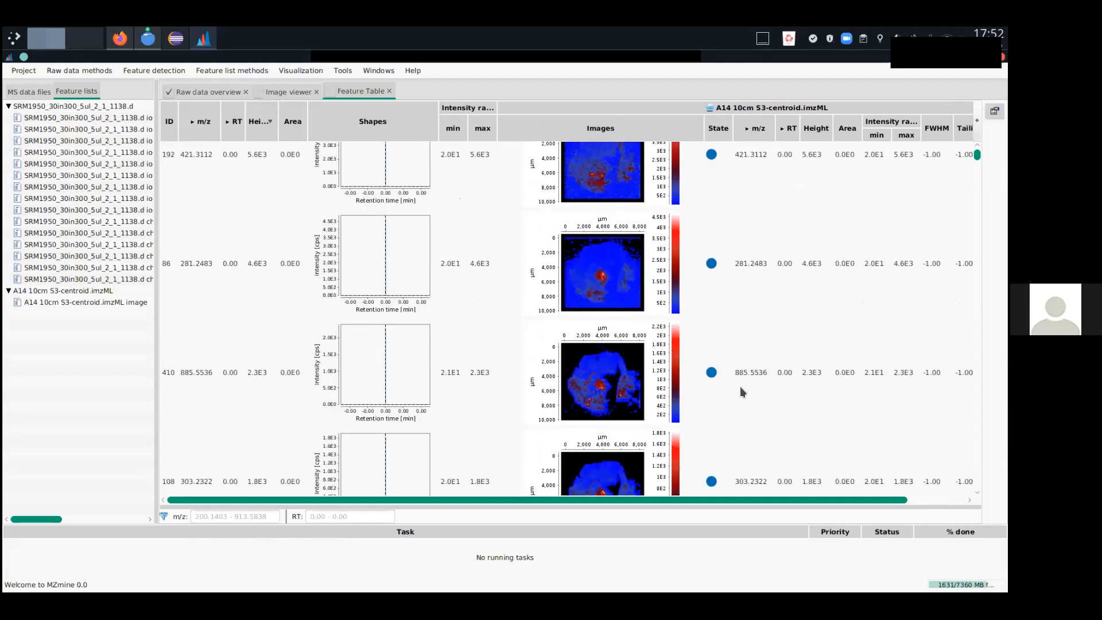
pyautogui.scroll(-1, 695, 412)
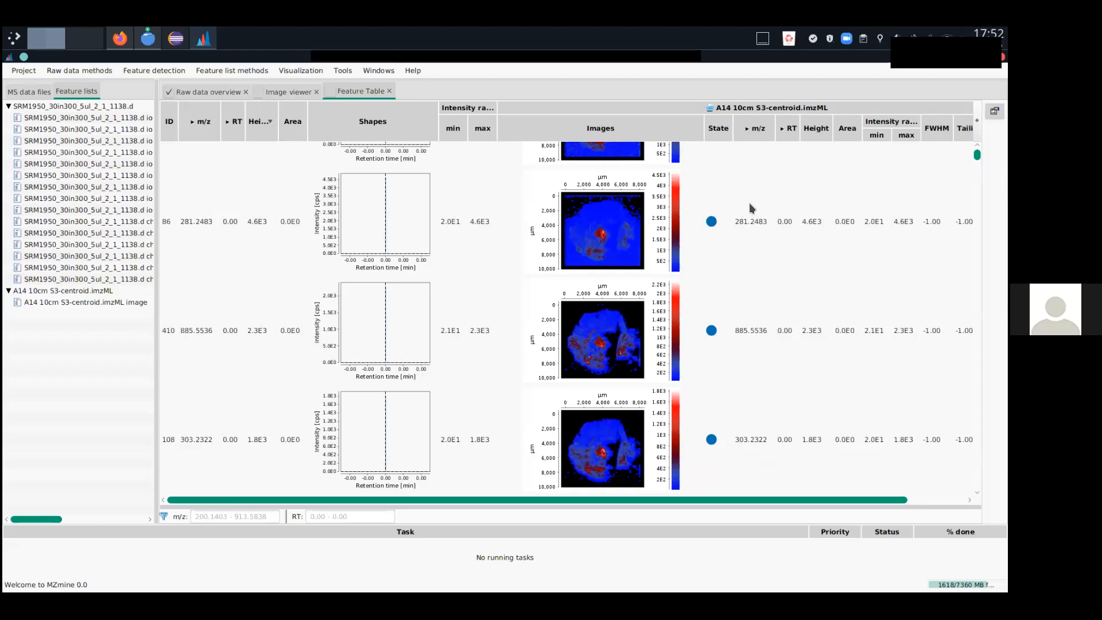
pyautogui.scroll(-1, 752, 207)
pyautogui.scroll(3, 759, 383)
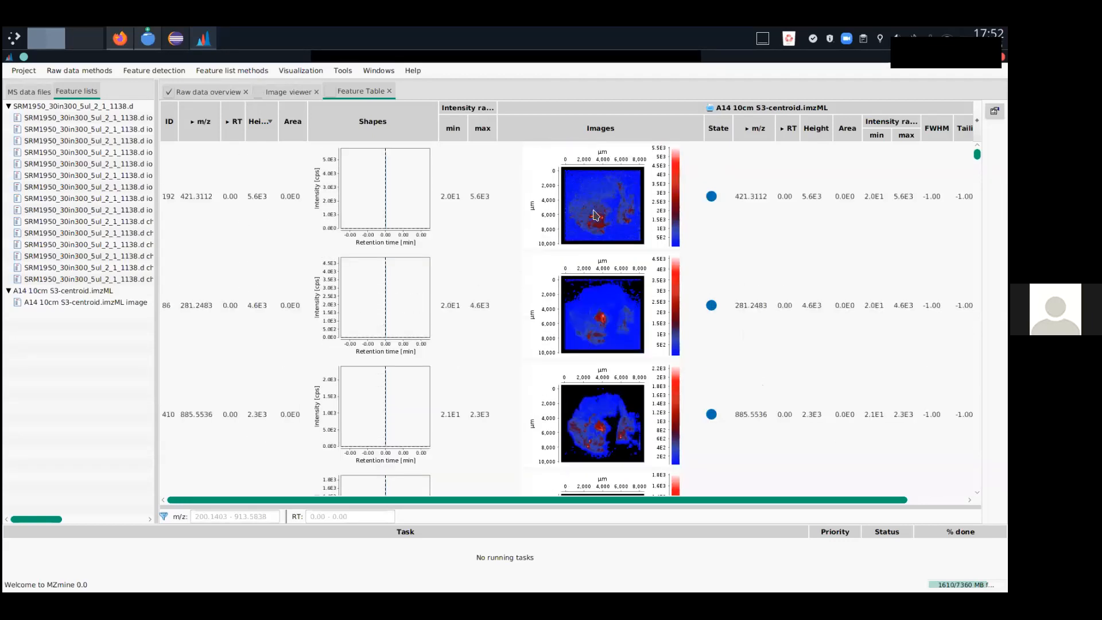
pyautogui.click(389, 91)
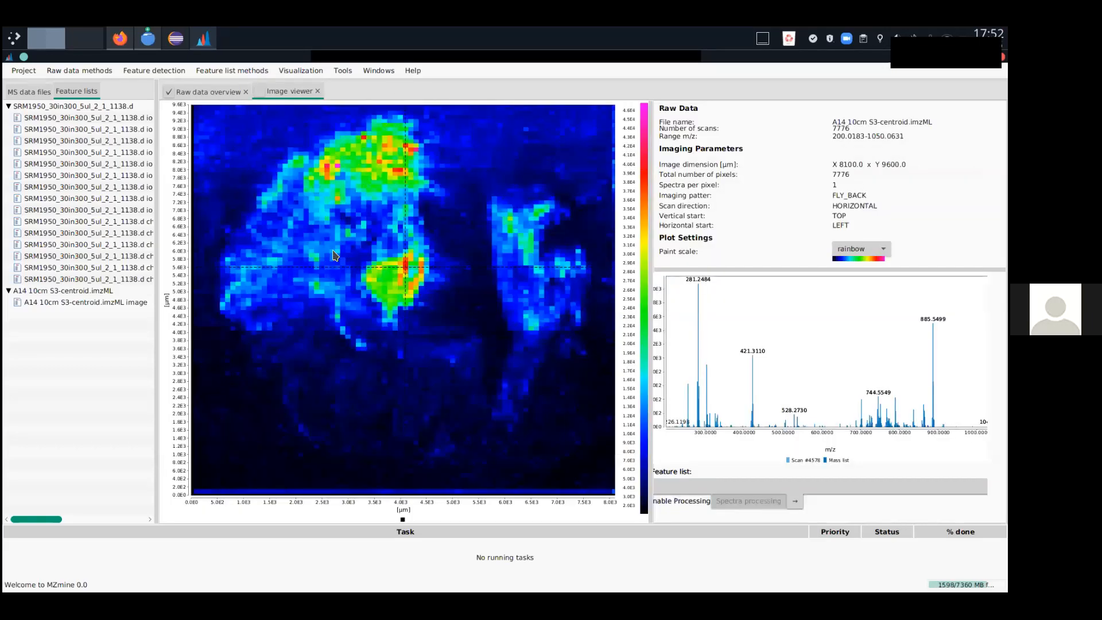